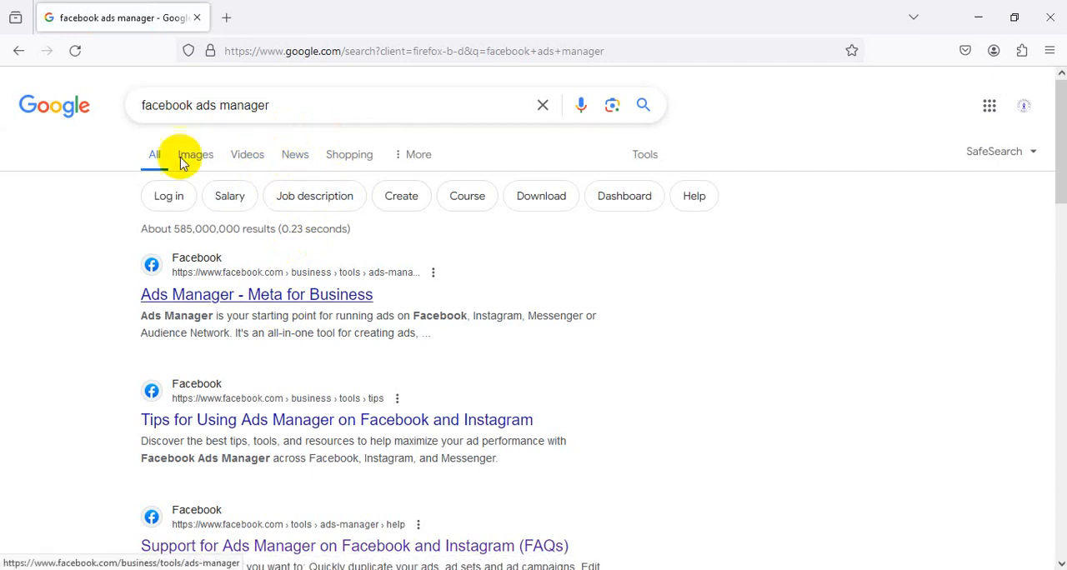
Open Ads Manager from the Meta for Business search result and check the available ad accounts
{"action": "left_click", "coordinate": [237, 296]}
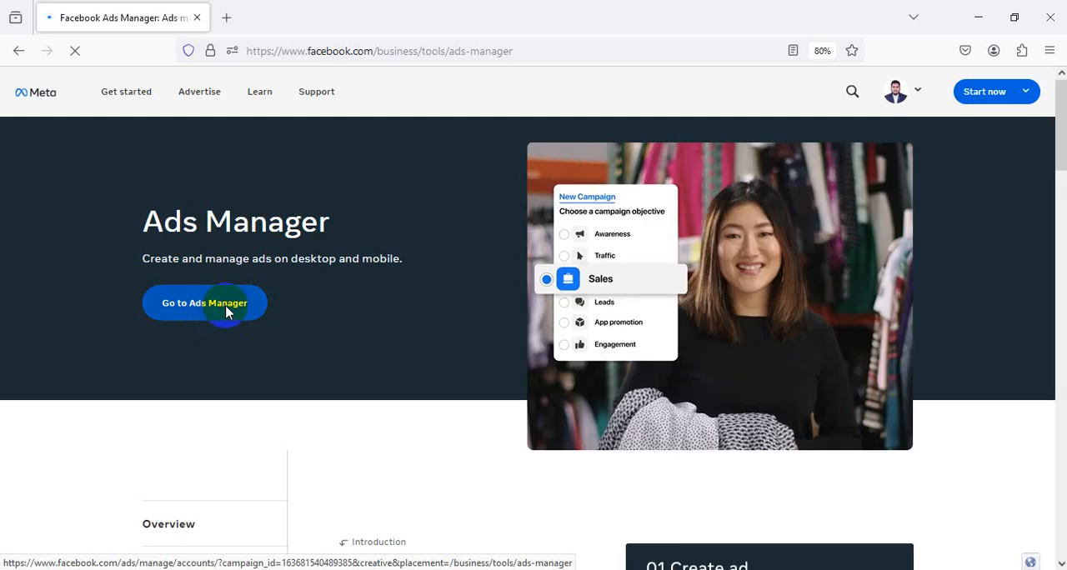
{"action": "left_click", "coordinate": [226, 312]}
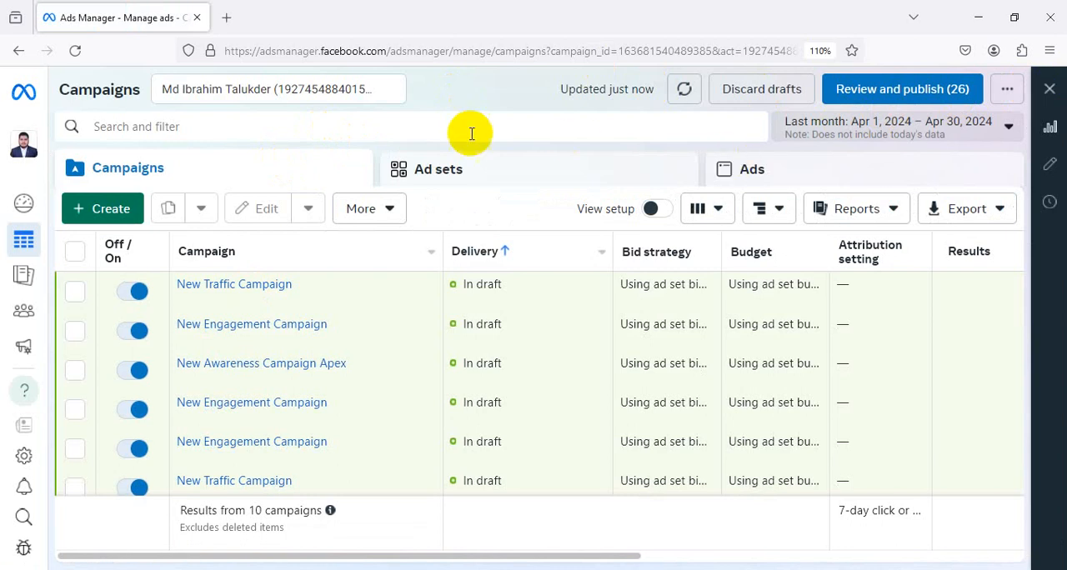
{"action": "left_click", "coordinate": [391, 92]}
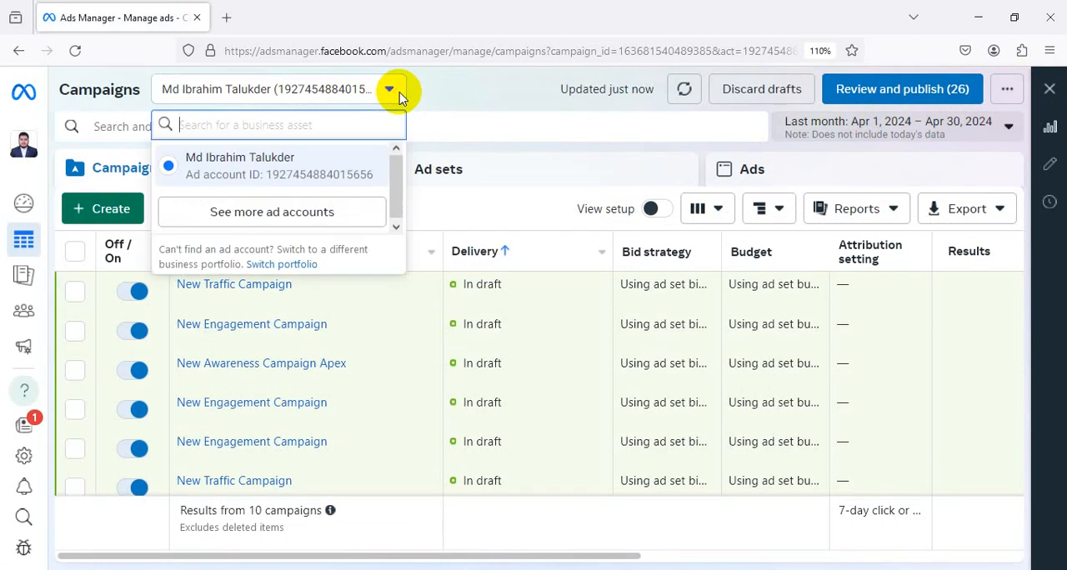
{"action": "left_click", "coordinate": [451, 99]}
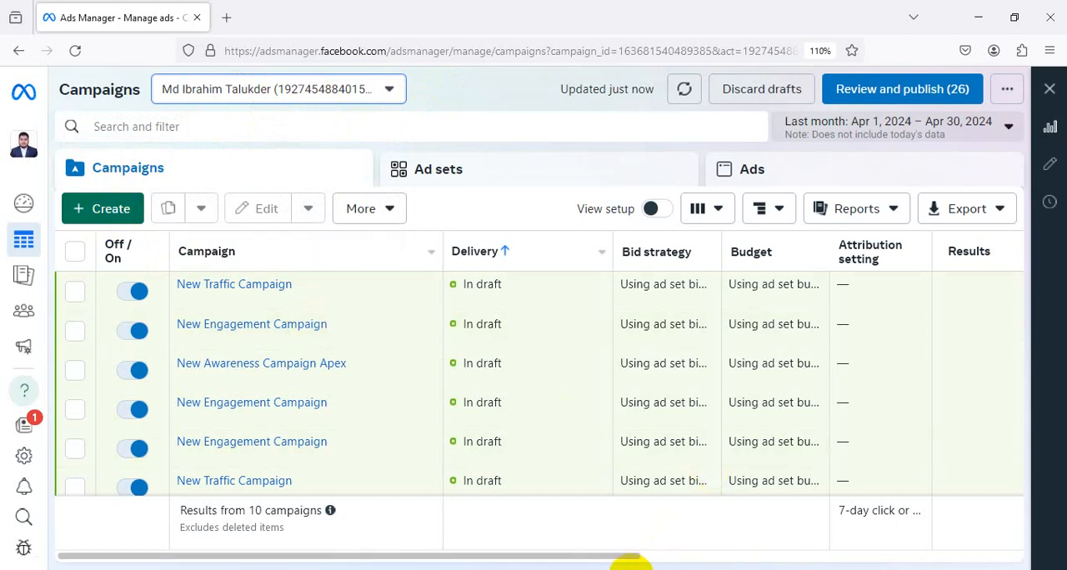
Search for "facebook ads manager" in a new browser tab and close the earlier Ads Manager tab
{"action": "key", "text": "ctrl+t"}
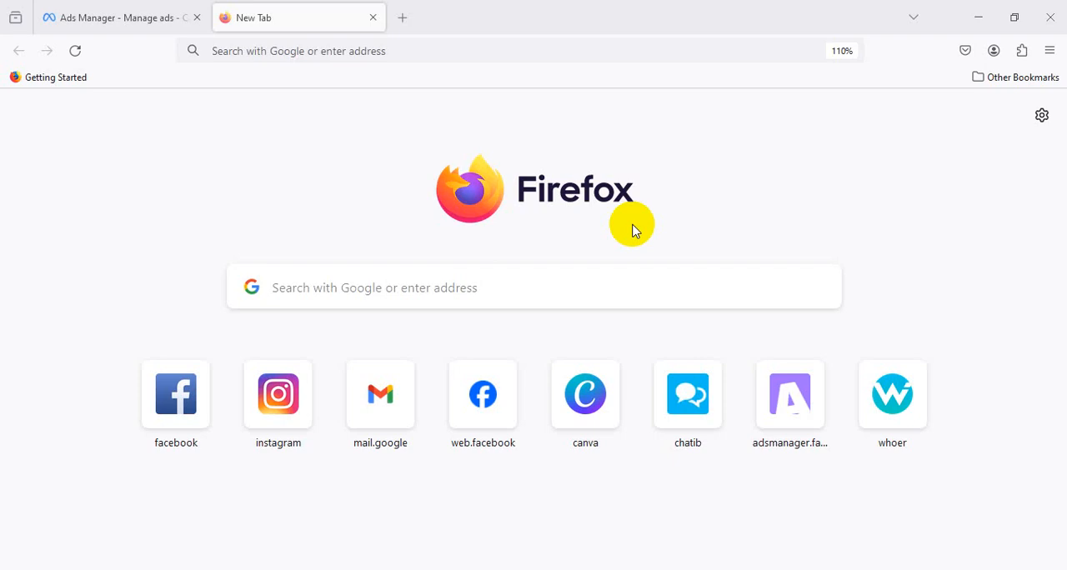
{"action": "left_click", "coordinate": [363, 51]}
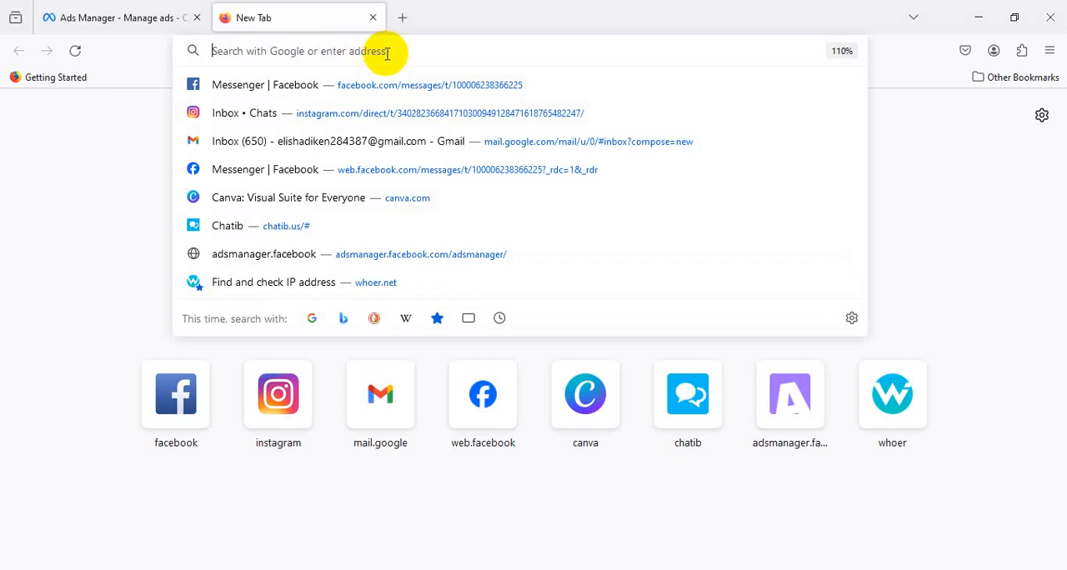
{"action": "type", "text": "faceb"}
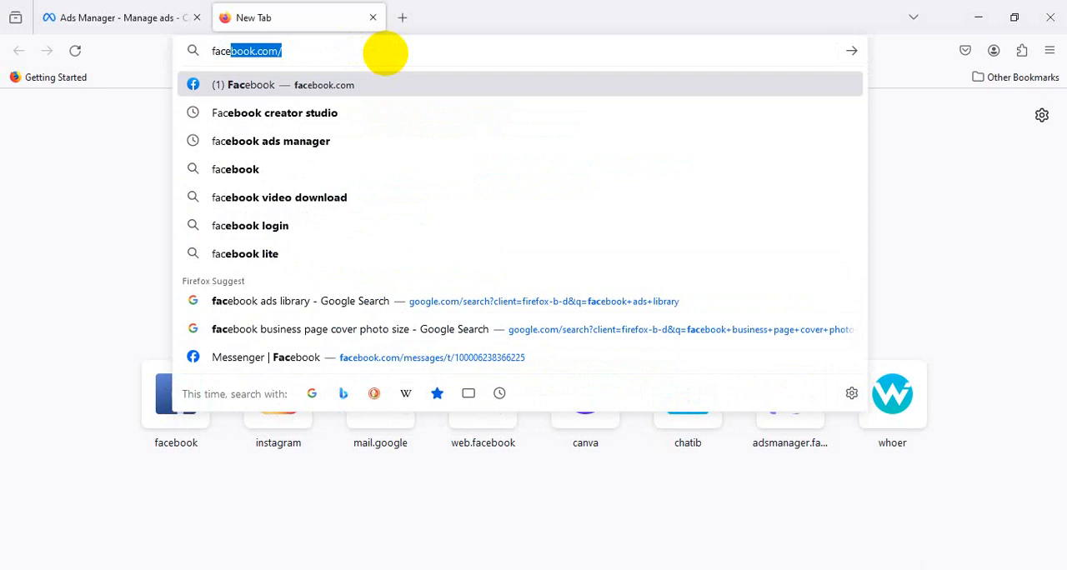
{"action": "type", "text": "ook a"}
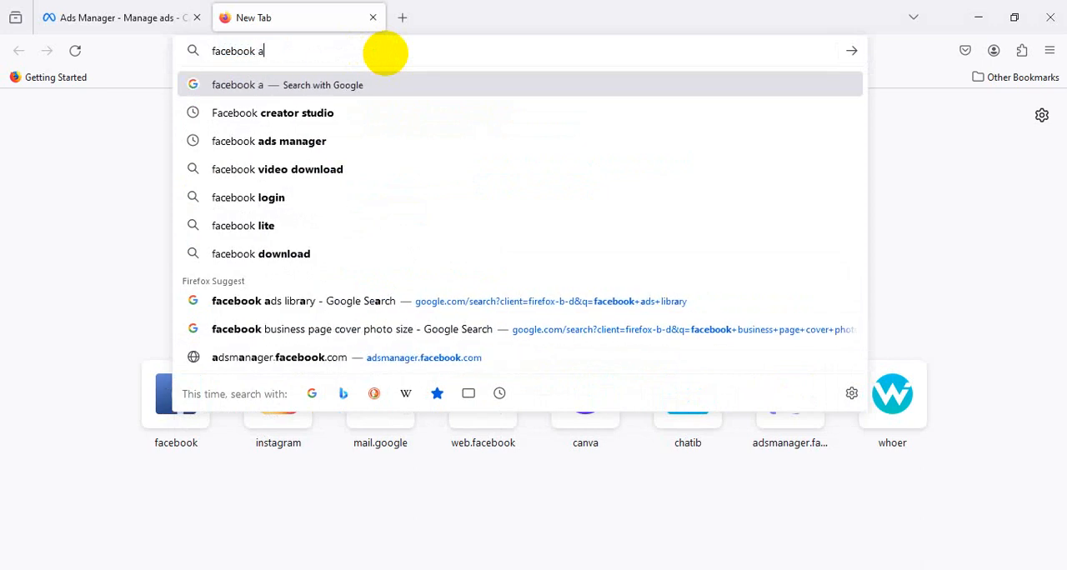
{"action": "type", "text": "ds manager"}
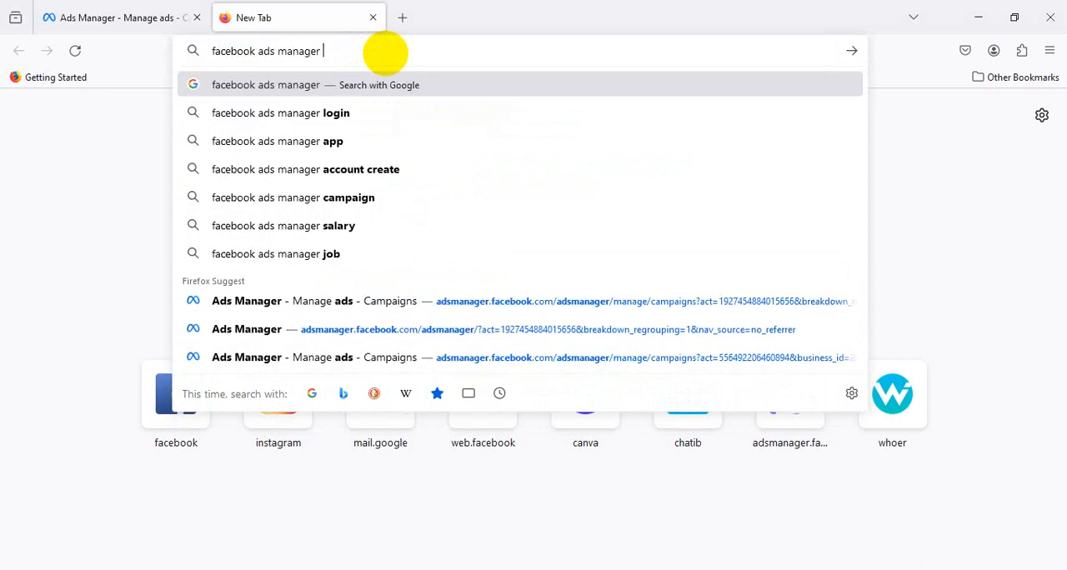
{"action": "key", "text": "Return"}
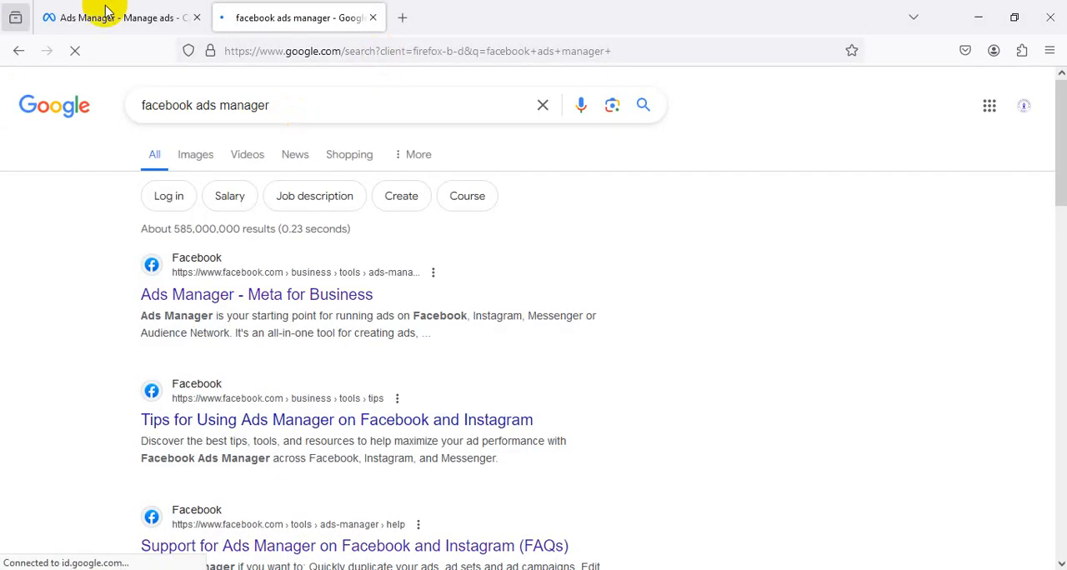
{"action": "left_click", "coordinate": [197, 17]}
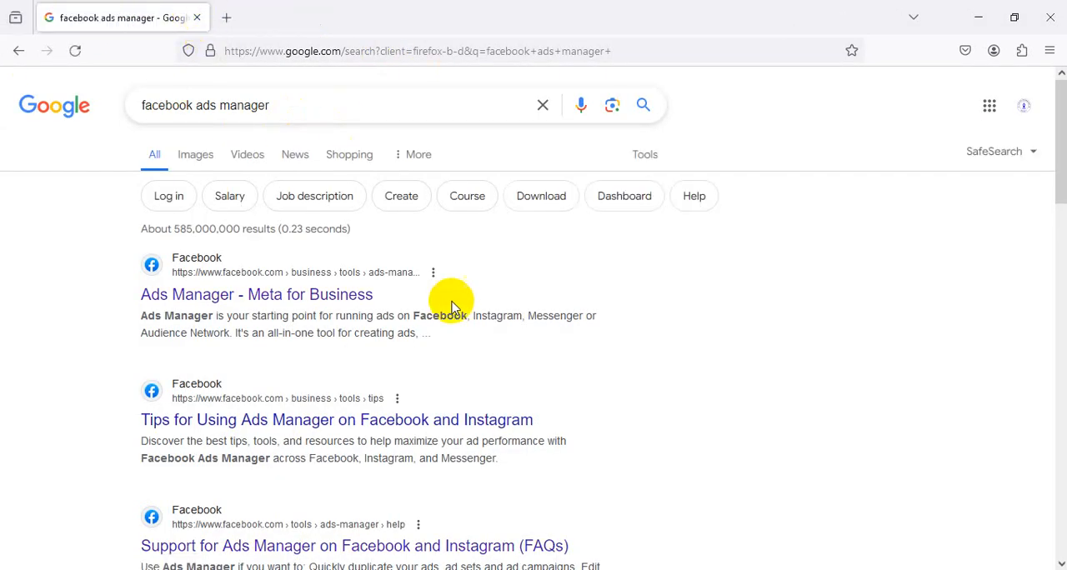
Open the "Ads Manager - Meta for Business" result and go to Ads Manager to look over the campaign list
{"action": "scroll", "coordinate": [339, 203], "scroll_direction": "down", "scroll_amount": 3}
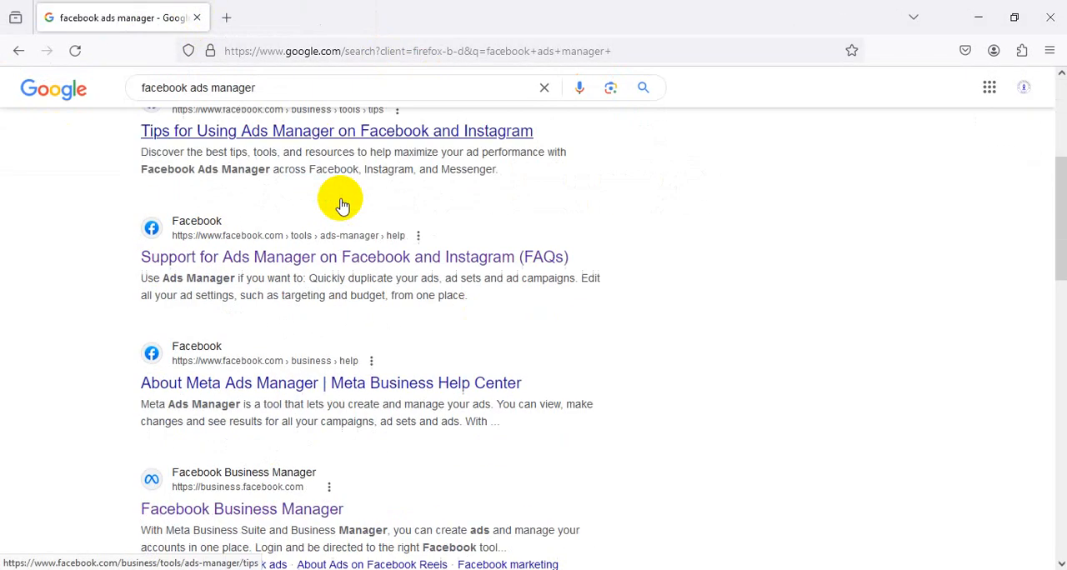
{"action": "scroll", "coordinate": [340, 204], "scroll_direction": "up", "scroll_amount": 3}
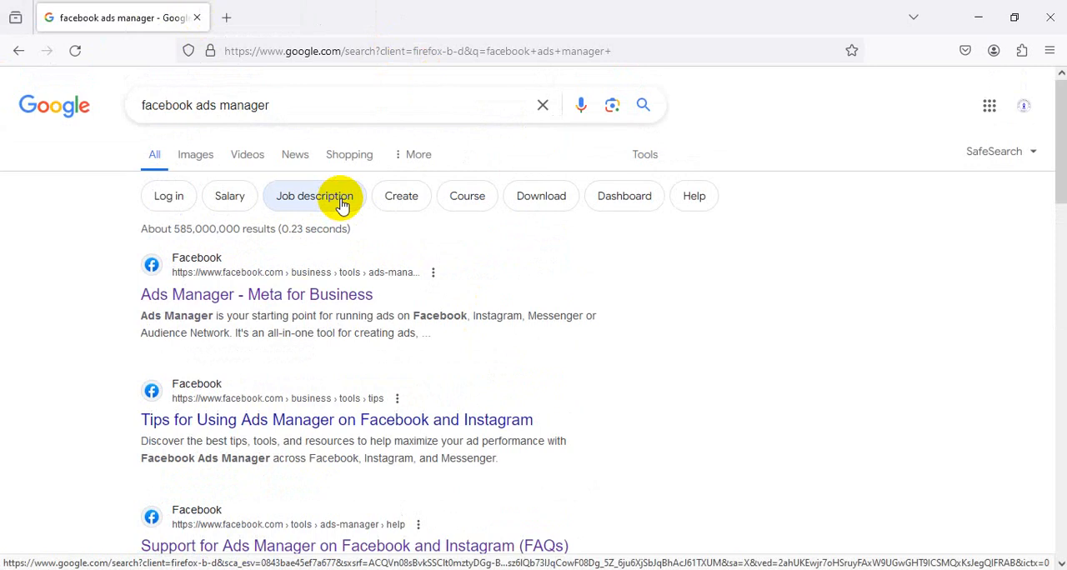
{"action": "left_click", "coordinate": [274, 298]}
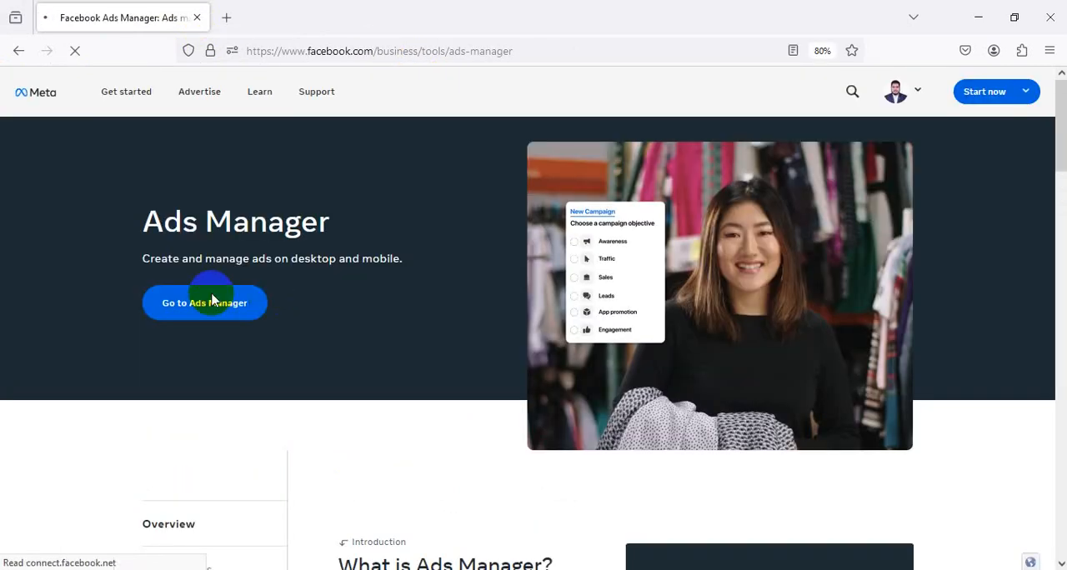
{"action": "scroll", "coordinate": [510, 214], "scroll_direction": "down", "scroll_amount": 8}
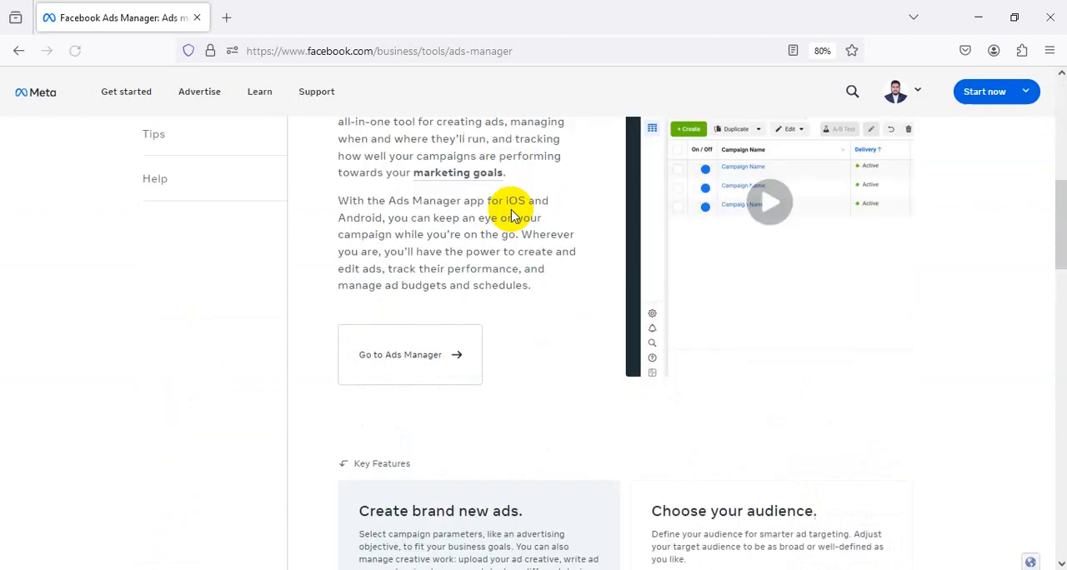
{"action": "scroll", "coordinate": [511, 215], "scroll_direction": "down", "scroll_amount": 5}
{"action": "scroll", "coordinate": [511, 215], "scroll_direction": "up", "scroll_amount": 7}
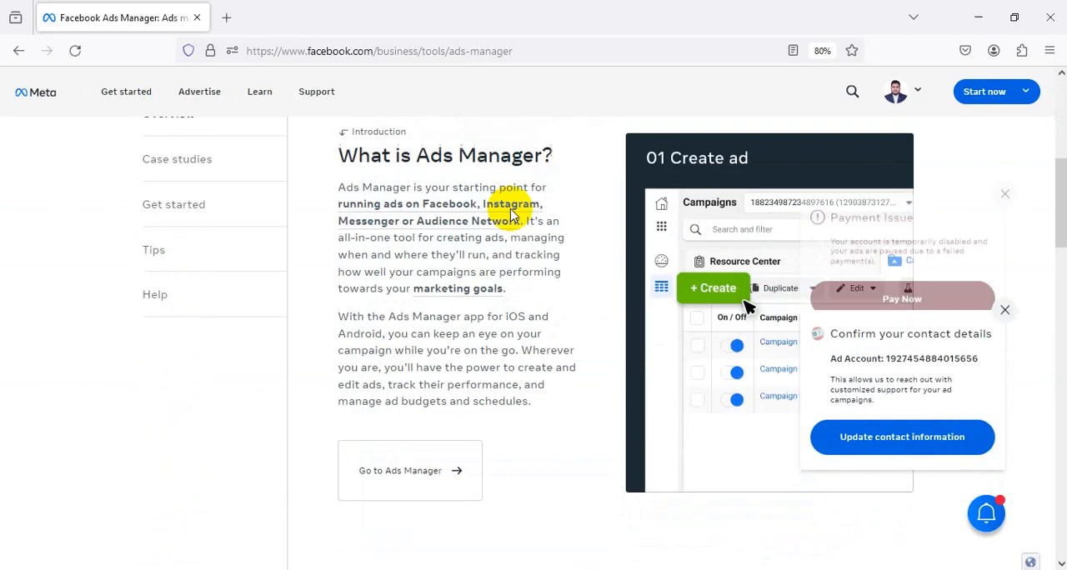
{"action": "scroll", "coordinate": [511, 215], "scroll_direction": "up", "scroll_amount": 6}
{"action": "left_click", "coordinate": [236, 310]}
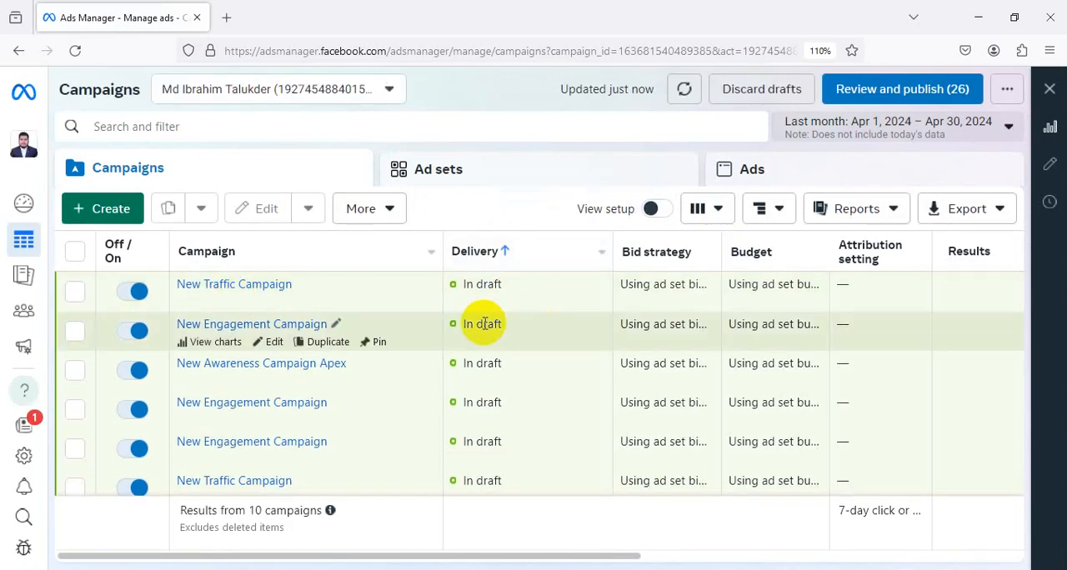
{"action": "scroll", "coordinate": [483, 323], "scroll_direction": "down", "scroll_amount": 2}
{"action": "scroll", "coordinate": [483, 323], "scroll_direction": "up", "scroll_amount": 2}
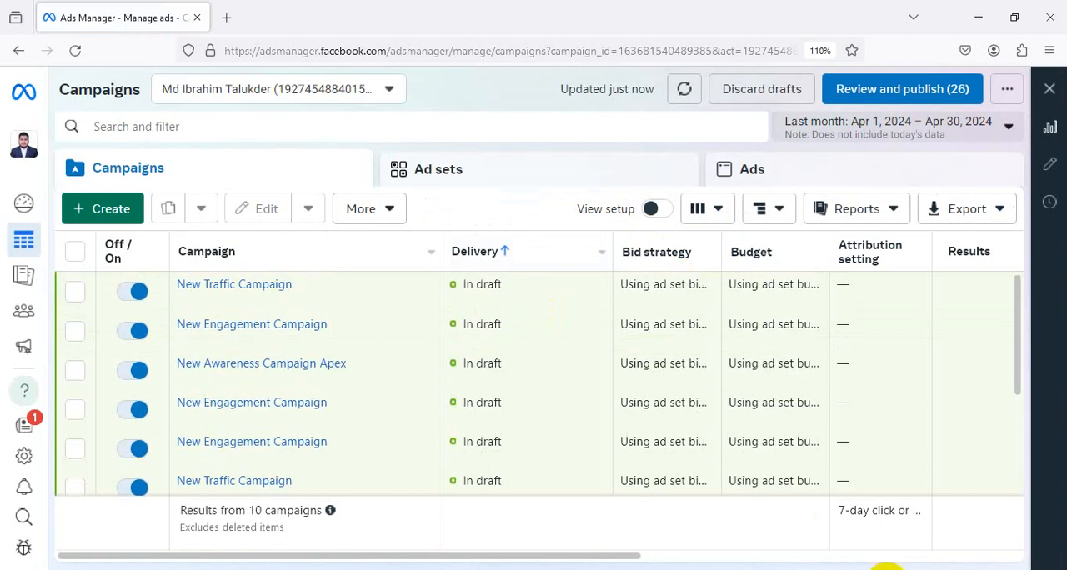
{"action": "left_click", "coordinate": [882, 569]}
{"action": "left_click_drag", "start_coordinate": [1, 54], "coordinate": [361, 454]}
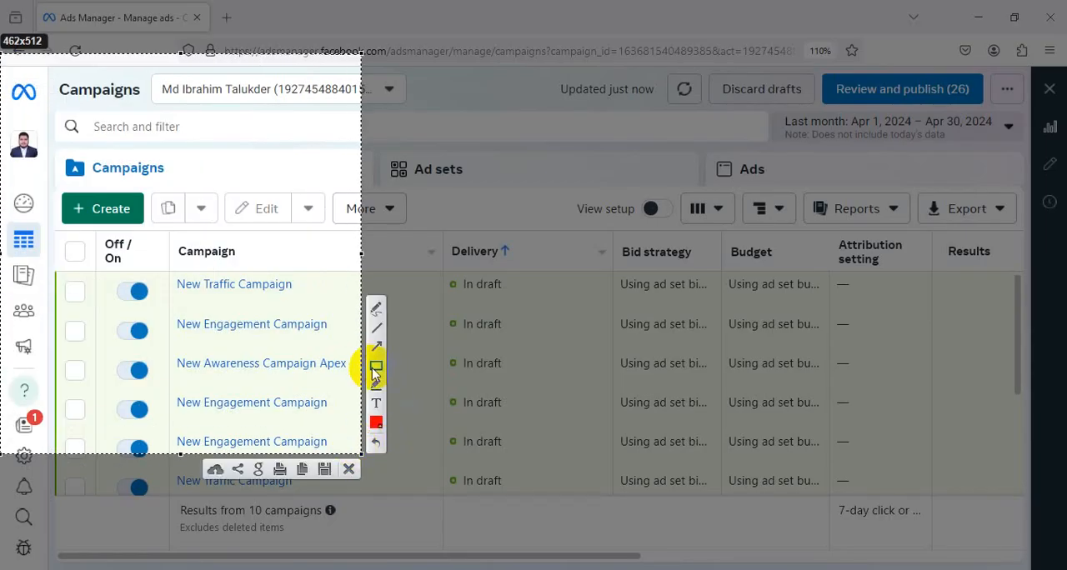
{"action": "left_click_drag", "start_coordinate": [283, 86], "coordinate": [144, 190]}
{"action": "left_click", "coordinate": [348, 468]}
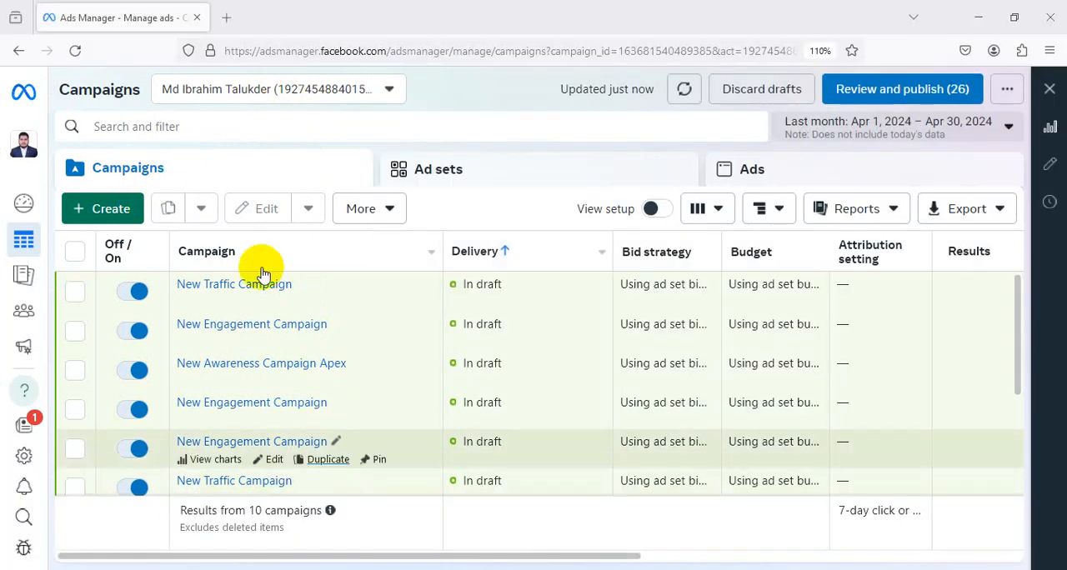
Start creating a new campaign and bring all the campaign objectives, from Awareness to Sales, into view
{"action": "left_click", "coordinate": [136, 215]}
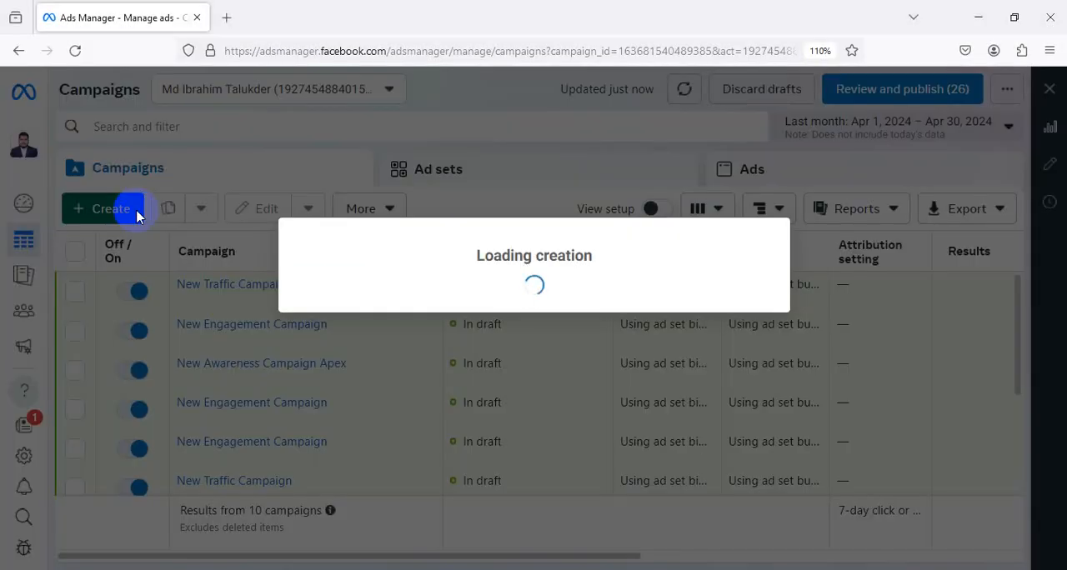
{"action": "scroll", "coordinate": [533, 204], "scroll_direction": "down", "scroll_amount": 3}
{"action": "scroll", "coordinate": [533, 204], "scroll_direction": "up", "scroll_amount": 3}
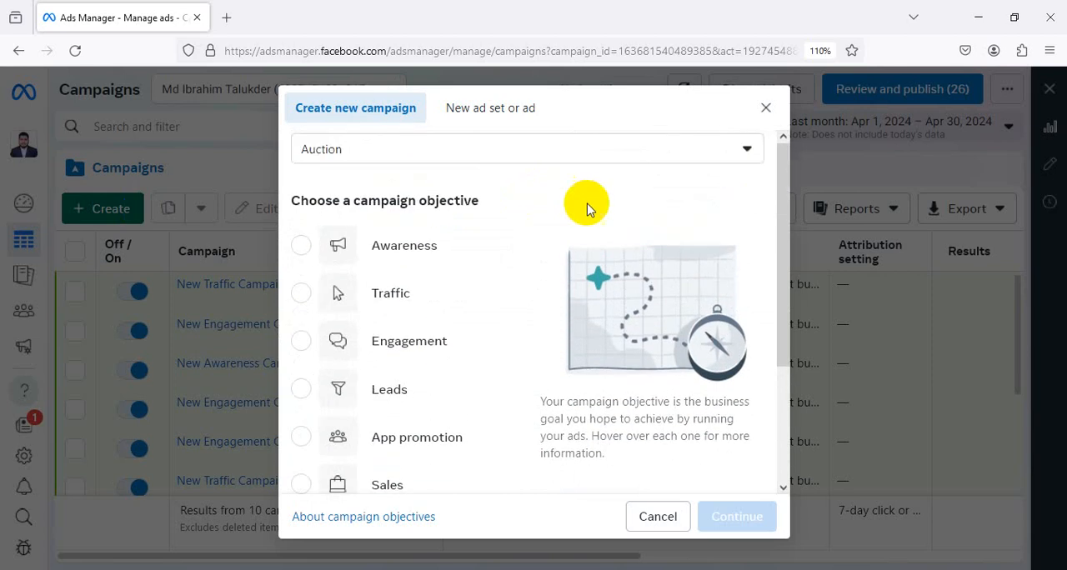
{"action": "left_click", "coordinate": [783, 489]}
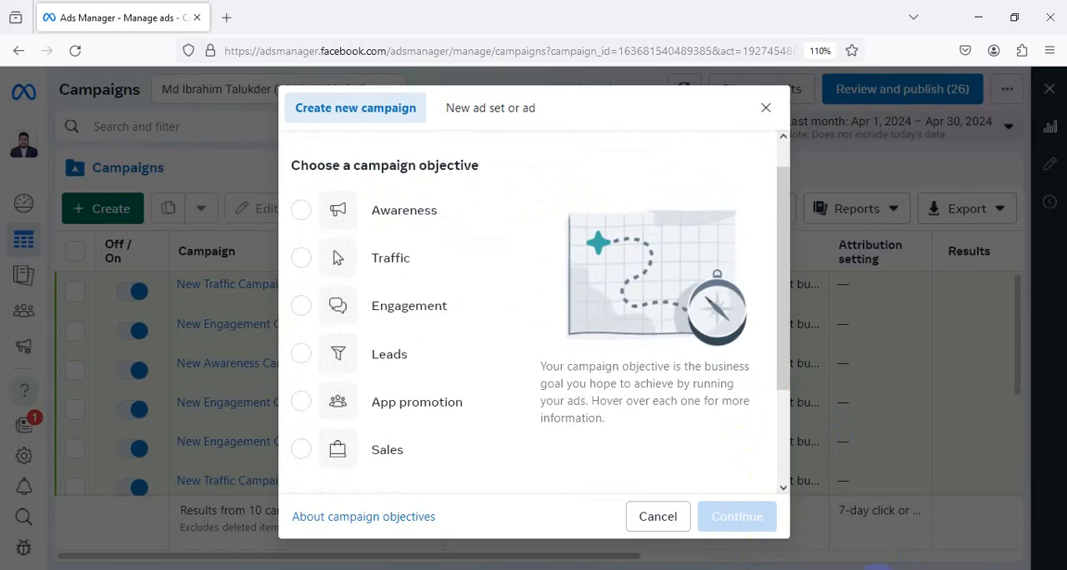
Select a screenshot area of about 916 × 571 px and centre it over the campaign objective dialog
{"action": "key", "text": "Print"}
{"action": "left_click_drag", "start_coordinate": [111, 72], "coordinate": [826, 518]}
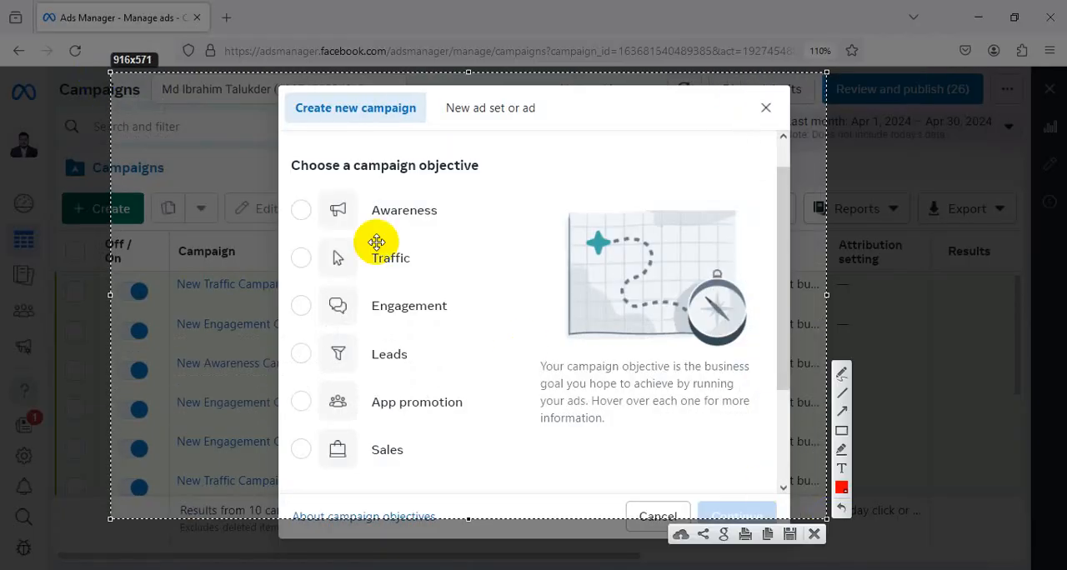
{"action": "left_click_drag", "start_coordinate": [483, 196], "coordinate": [536, 206]}
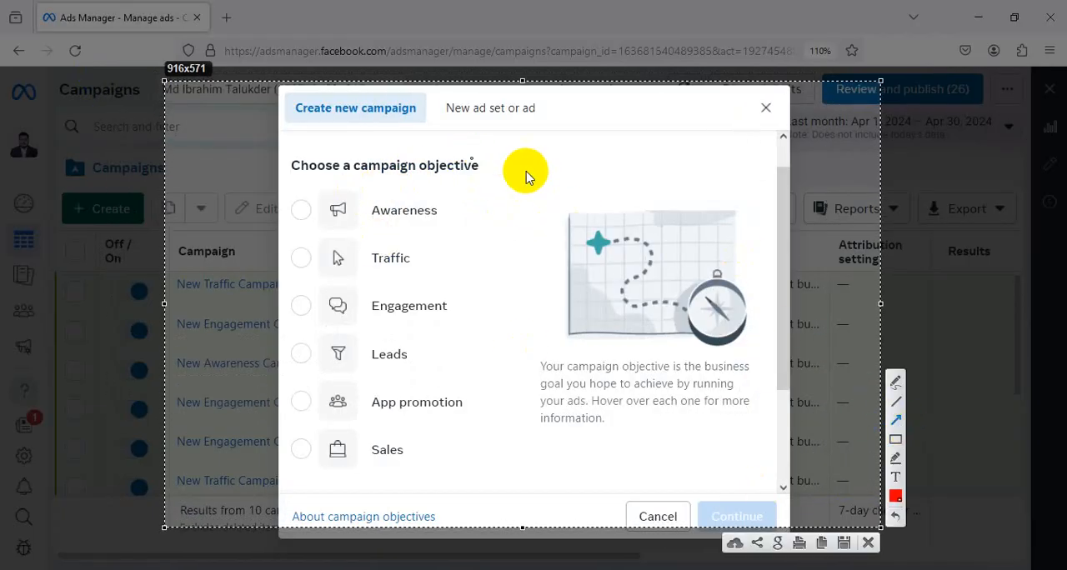
Mark the objectives with red arrows: one at Awareness, and one from each side at Traffic and Engagement
{"action": "left_click_drag", "start_coordinate": [244, 169], "coordinate": [291, 208]}
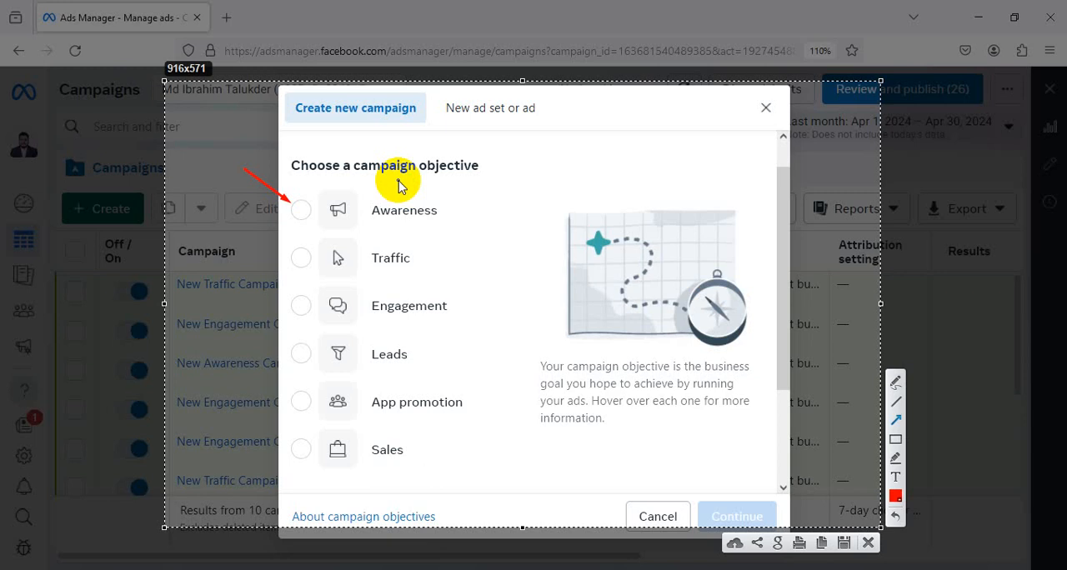
{"action": "mouse_move", "coordinate": [195, 203]}
{"action": "left_mouse_down"}
{"action": "mouse_move", "coordinate": [226, 231]}
{"action": "mouse_move", "coordinate": [287, 250]}
{"action": "left_mouse_up"}
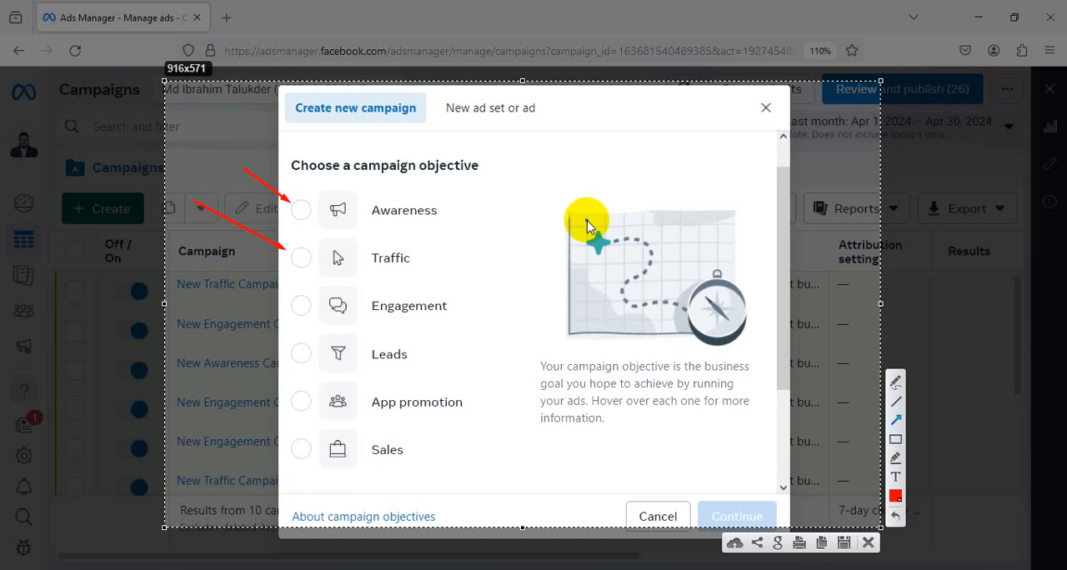
{"action": "left_click_drag", "start_coordinate": [546, 216], "coordinate": [416, 258]}
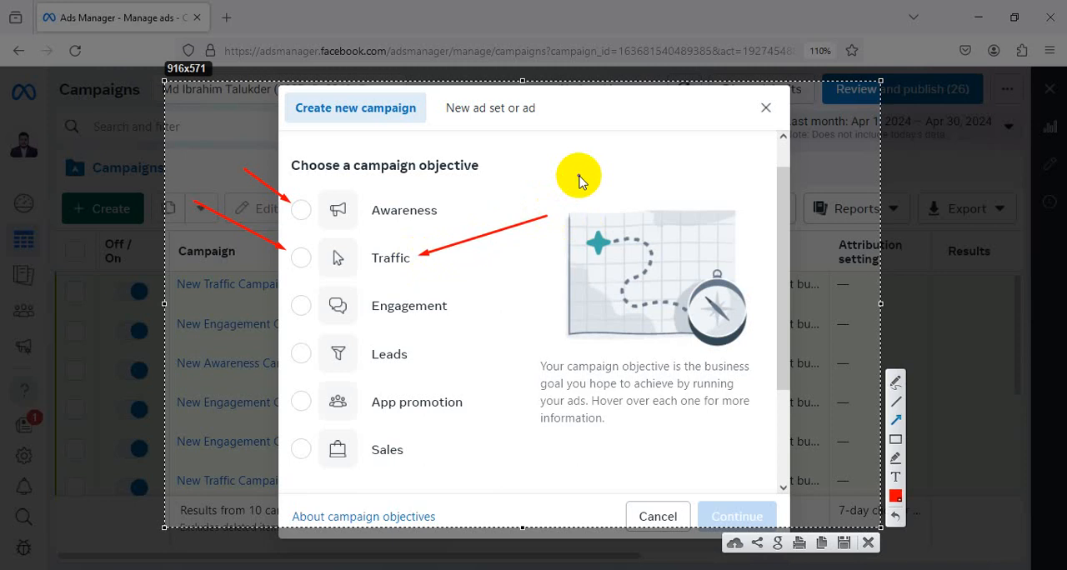
{"action": "mouse_move", "coordinate": [150, 279]}
{"action": "left_mouse_down"}
{"action": "mouse_move", "coordinate": [256, 323]}
{"action": "mouse_move", "coordinate": [301, 305]}
{"action": "left_mouse_up"}
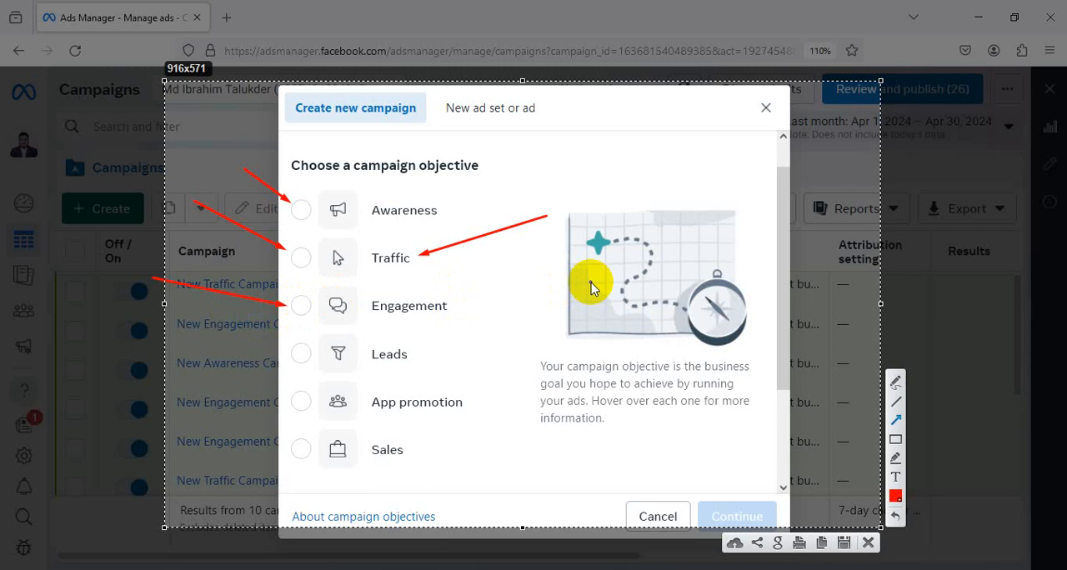
{"action": "left_click_drag", "start_coordinate": [590, 265], "coordinate": [464, 305]}
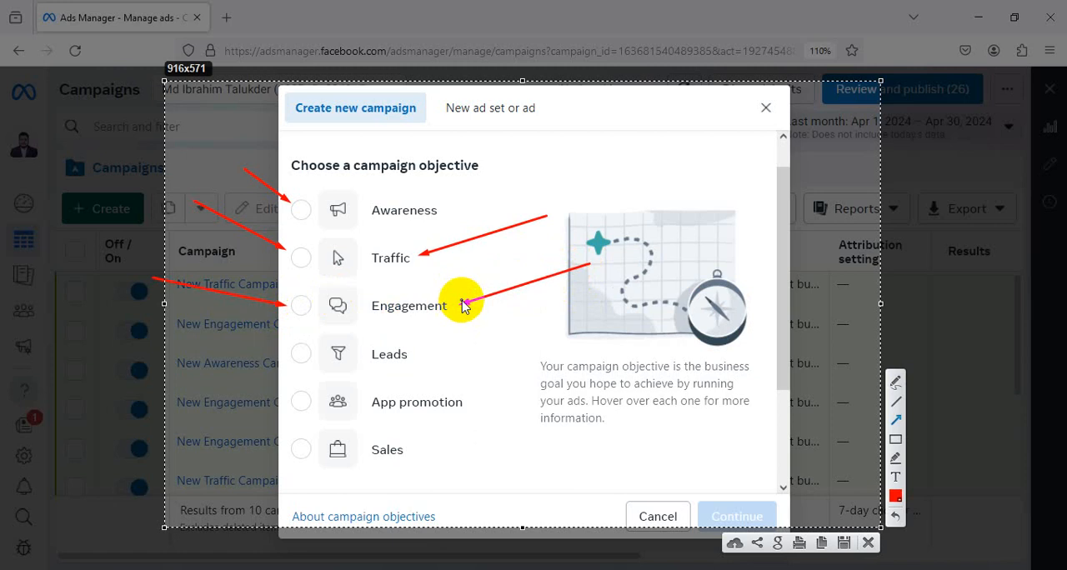
Draw red arrows from both sides pointing at the Leads, App promotion and Sales objectives
{"action": "mouse_move", "coordinate": [187, 325]}
{"action": "left_mouse_down"}
{"action": "mouse_move", "coordinate": [265, 358]}
{"action": "mouse_move", "coordinate": [279, 350]}
{"action": "left_mouse_up"}
{"action": "mouse_move", "coordinate": [568, 319]}
{"action": "left_mouse_down"}
{"action": "mouse_move", "coordinate": [478, 353]}
{"action": "mouse_move", "coordinate": [421, 354]}
{"action": "left_mouse_up"}
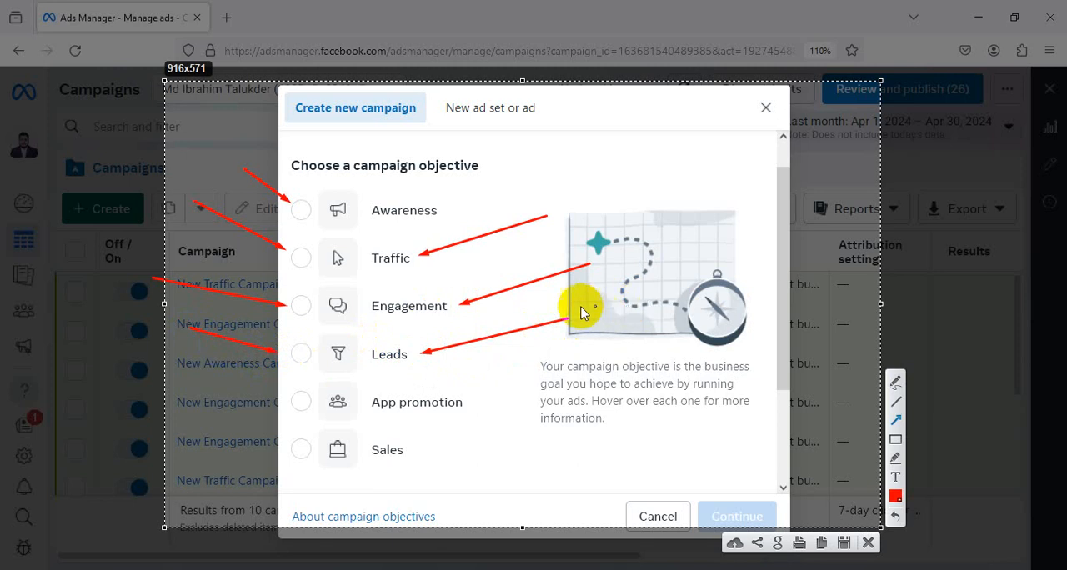
{"action": "left_click_drag", "start_coordinate": [222, 389], "coordinate": [293, 399]}
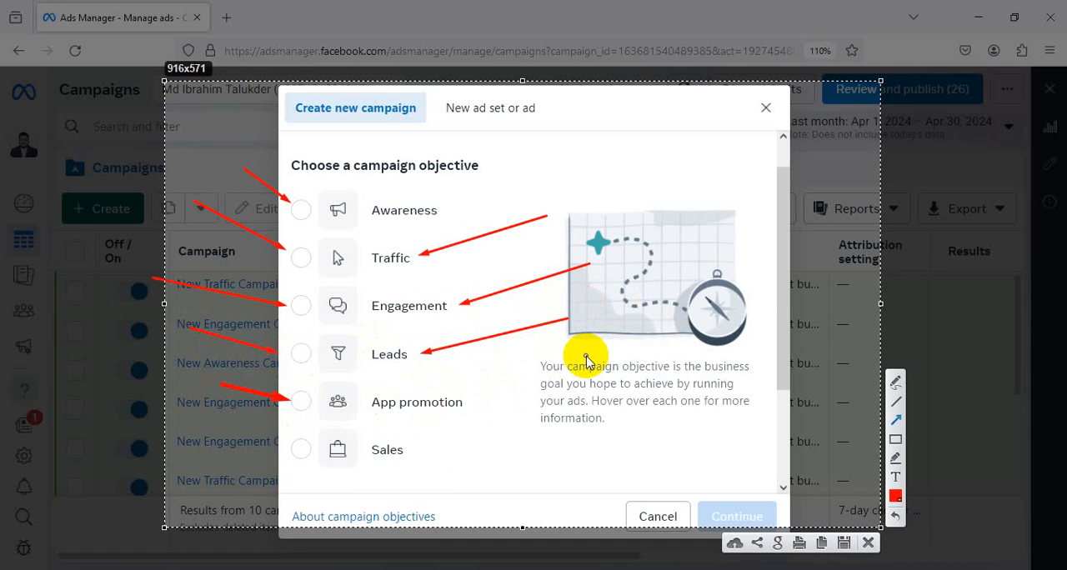
{"action": "left_click_drag", "start_coordinate": [587, 355], "coordinate": [469, 405]}
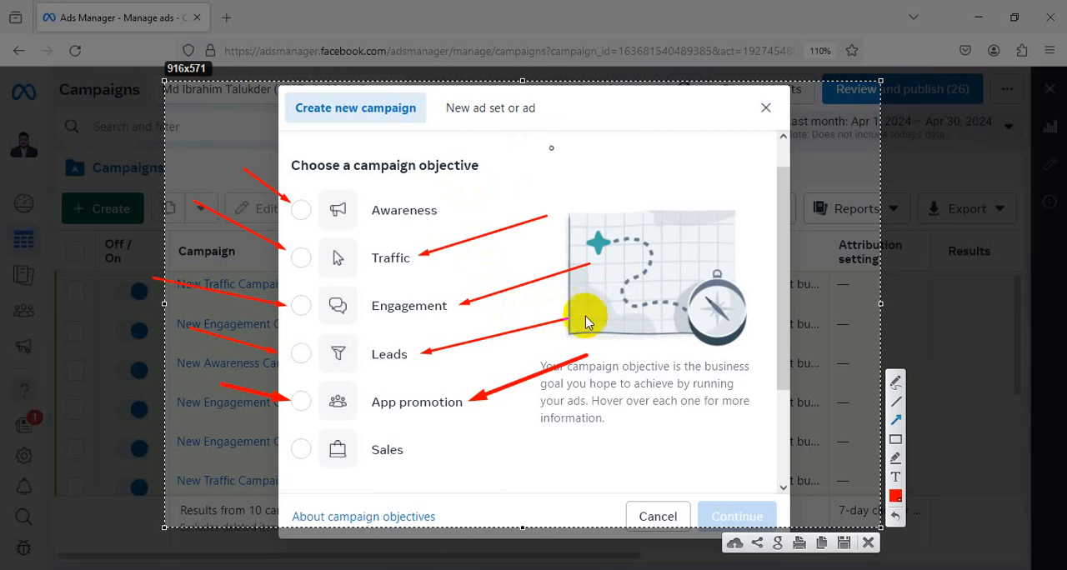
{"action": "left_click_drag", "start_coordinate": [171, 410], "coordinate": [291, 464]}
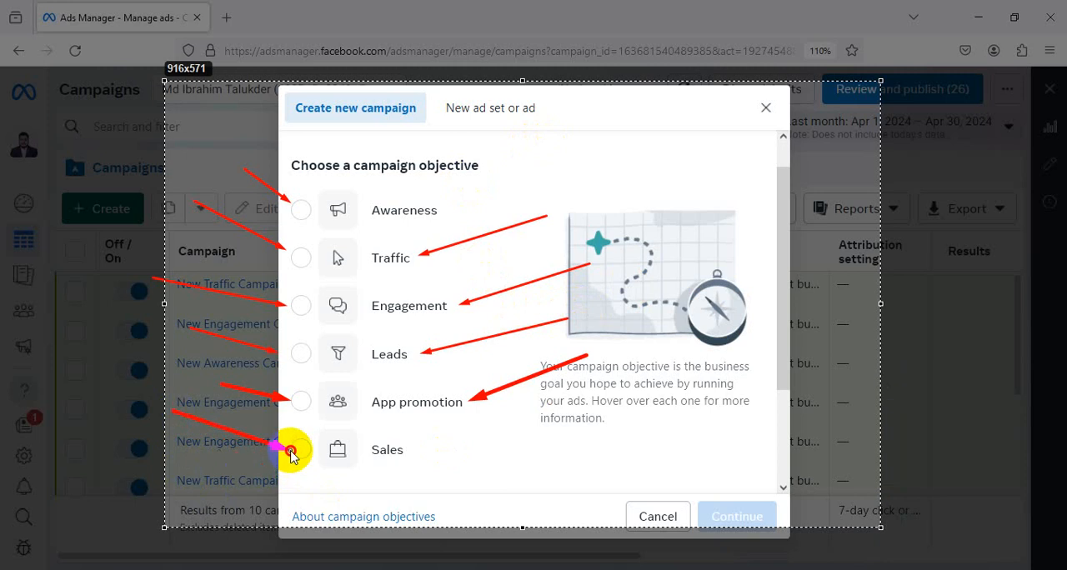
{"action": "mouse_move", "coordinate": [679, 439]}
{"action": "left_mouse_down"}
{"action": "mouse_move", "coordinate": [450, 444]}
{"action": "mouse_move", "coordinate": [423, 459]}
{"action": "mouse_move", "coordinate": [419, 450]}
{"action": "left_mouse_up"}
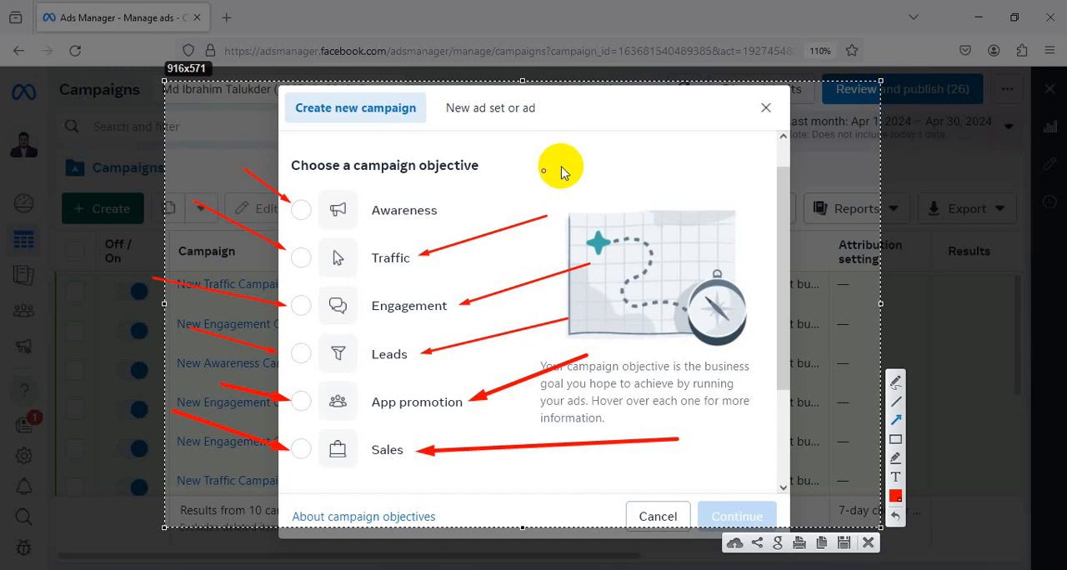
Discard the annotated screen capture and select Awareness as the campaign objective
{"action": "left_click", "coordinate": [868, 544]}
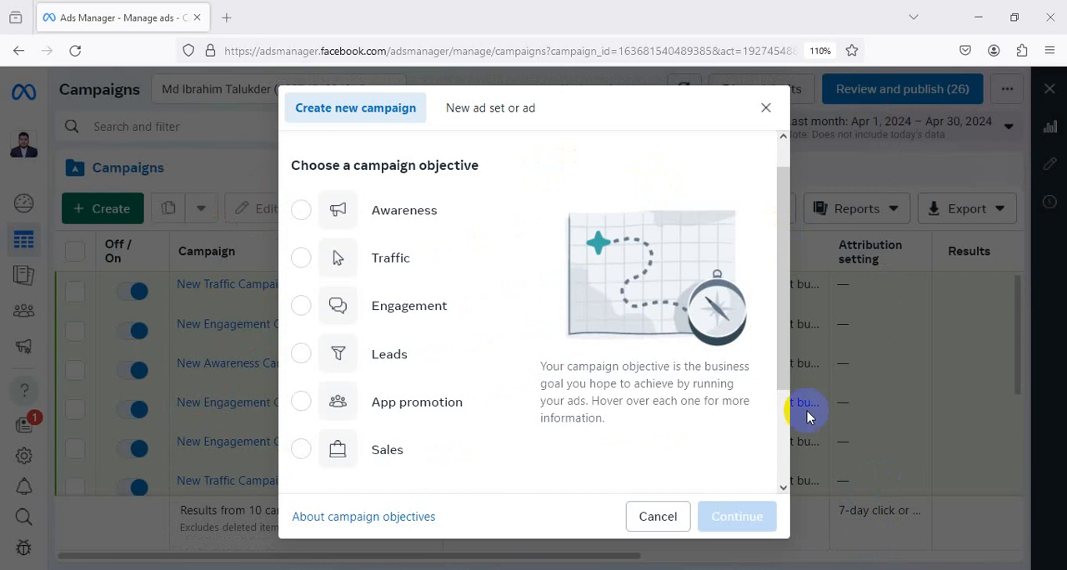
{"action": "left_click", "coordinate": [423, 223]}
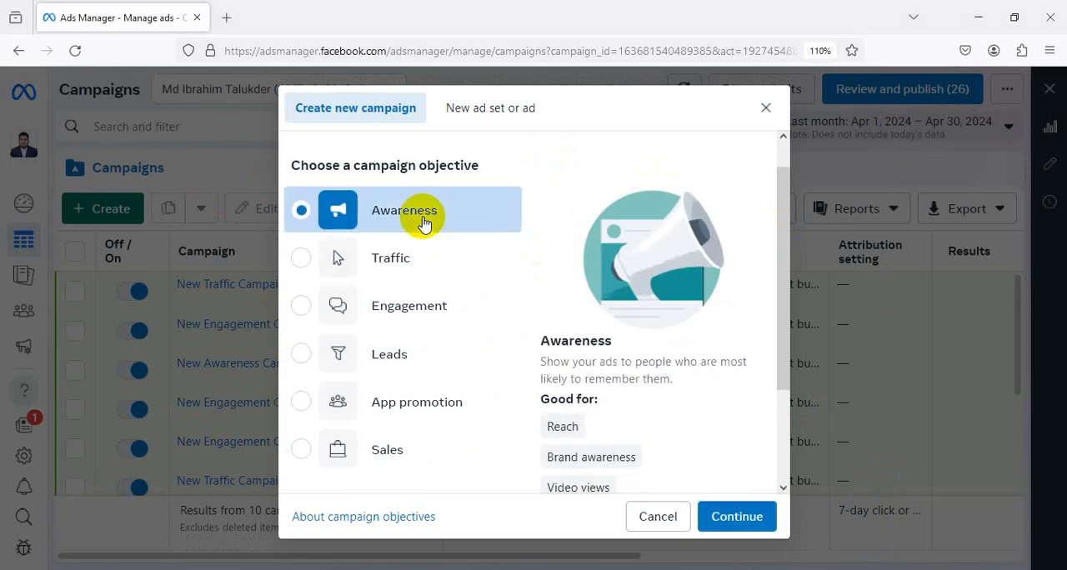
{"action": "scroll", "coordinate": [686, 209], "scroll_direction": "down", "scroll_amount": 2}
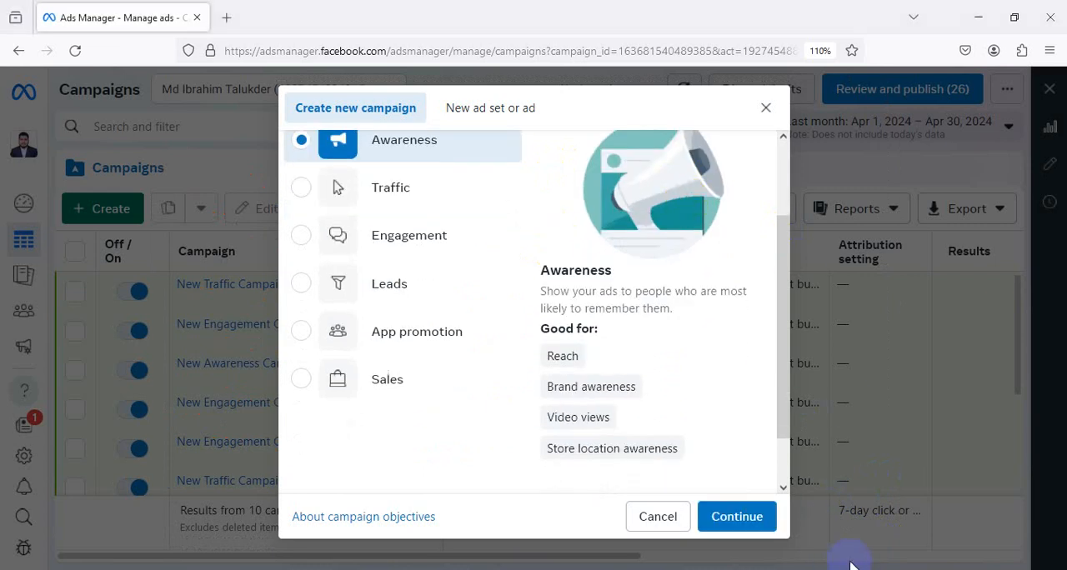
Capture an area of about 896 × 585 px around the dialog, frame the Awareness description in red and underline "Good for:"
{"action": "key", "text": "Print"}
{"action": "left_click_drag", "start_coordinate": [209, 79], "coordinate": [910, 538]}
{"action": "left_click", "coordinate": [925, 448]}
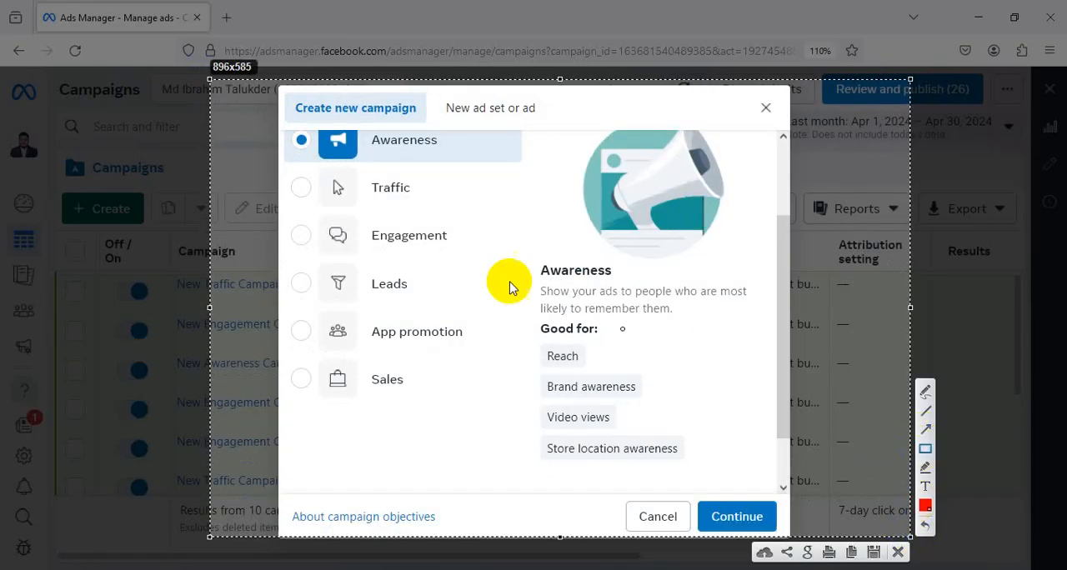
{"action": "mouse_move", "coordinate": [516, 257]}
{"action": "left_mouse_down"}
{"action": "mouse_move", "coordinate": [705, 334]}
{"action": "mouse_move", "coordinate": [753, 460]}
{"action": "mouse_move", "coordinate": [775, 472]}
{"action": "left_mouse_up"}
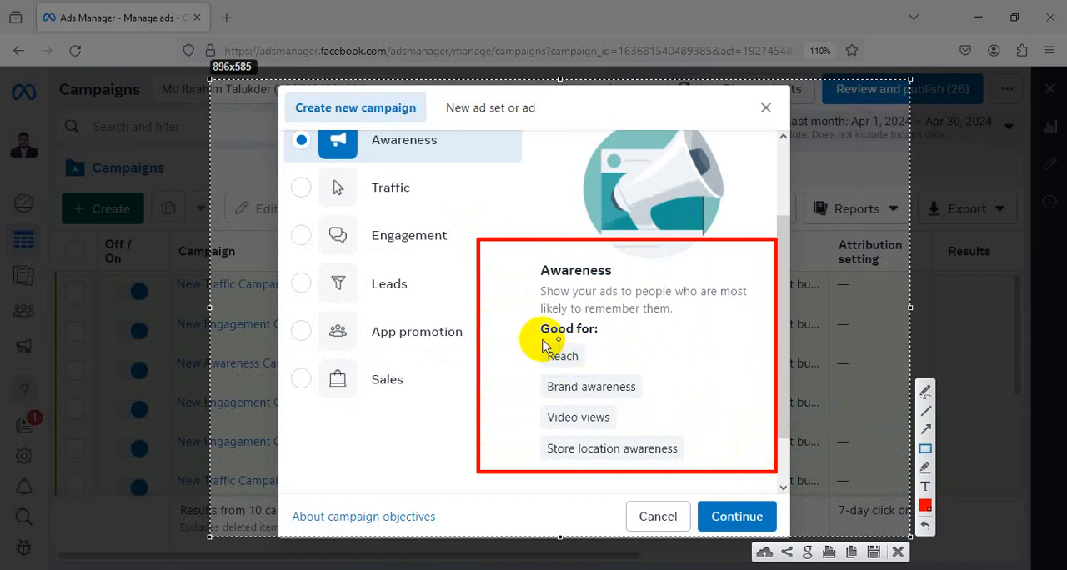
{"action": "left_click_drag", "start_coordinate": [531, 341], "coordinate": [594, 342]}
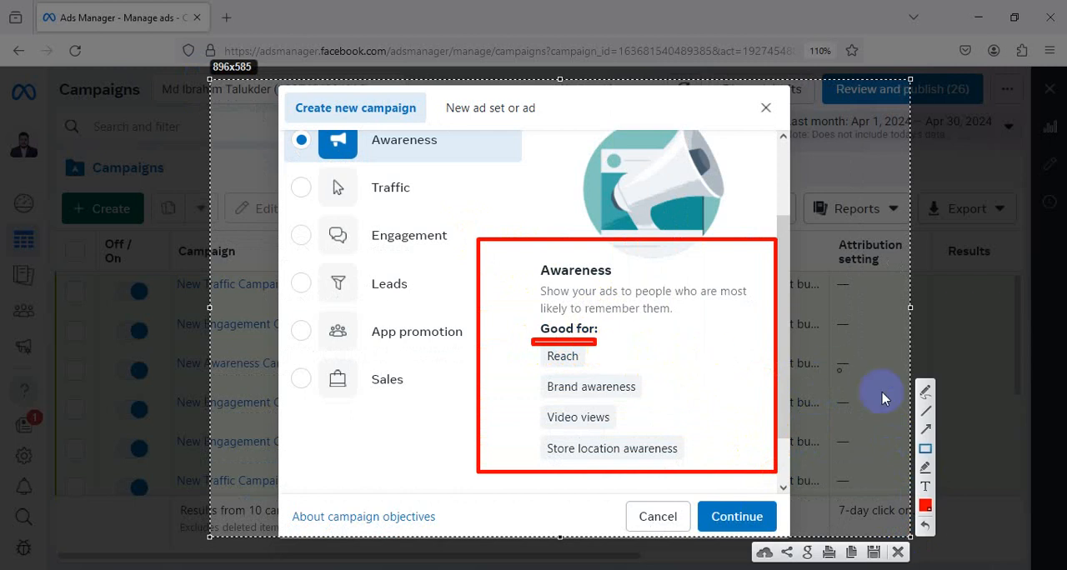
Draw red arrows from the left pointing at Reach, Brand awareness, Video views and Store location awareness
{"action": "left_click", "coordinate": [924, 431]}
{"action": "left_click_drag", "start_coordinate": [482, 388], "coordinate": [538, 367]}
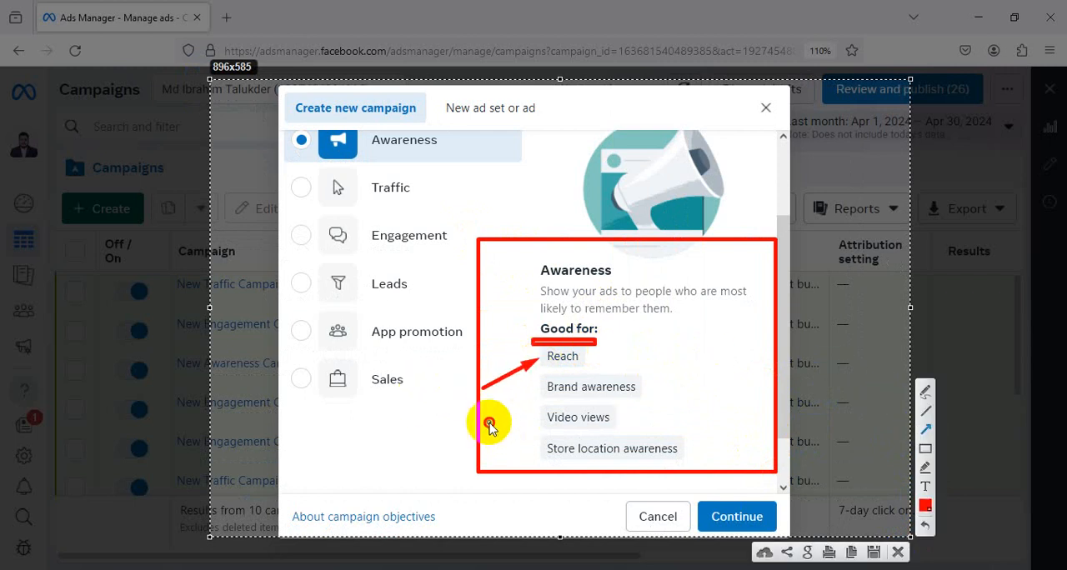
{"action": "left_click_drag", "start_coordinate": [488, 422], "coordinate": [537, 394]}
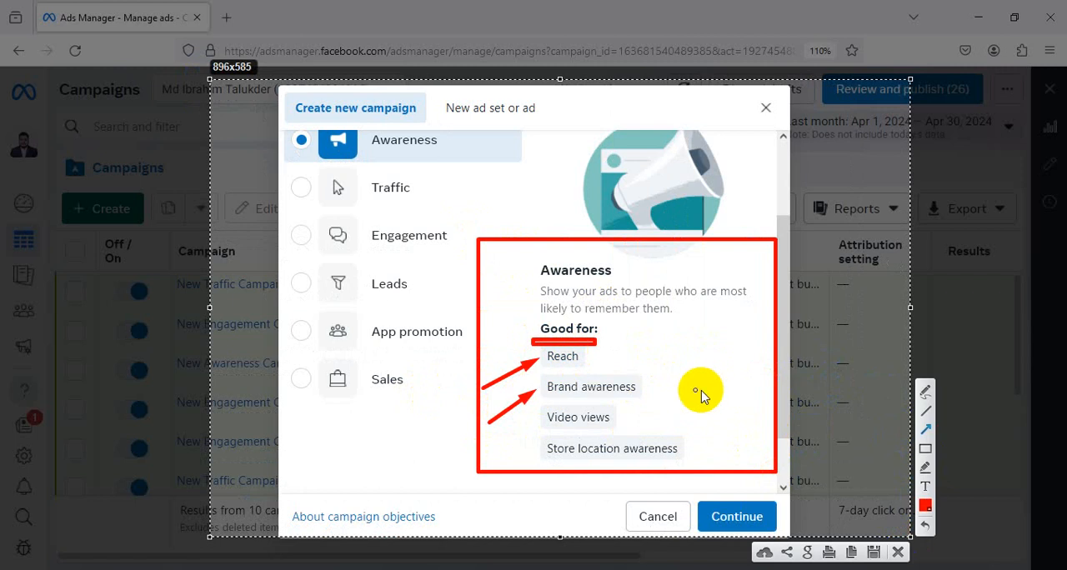
{"action": "left_click_drag", "start_coordinate": [495, 451], "coordinate": [540, 420]}
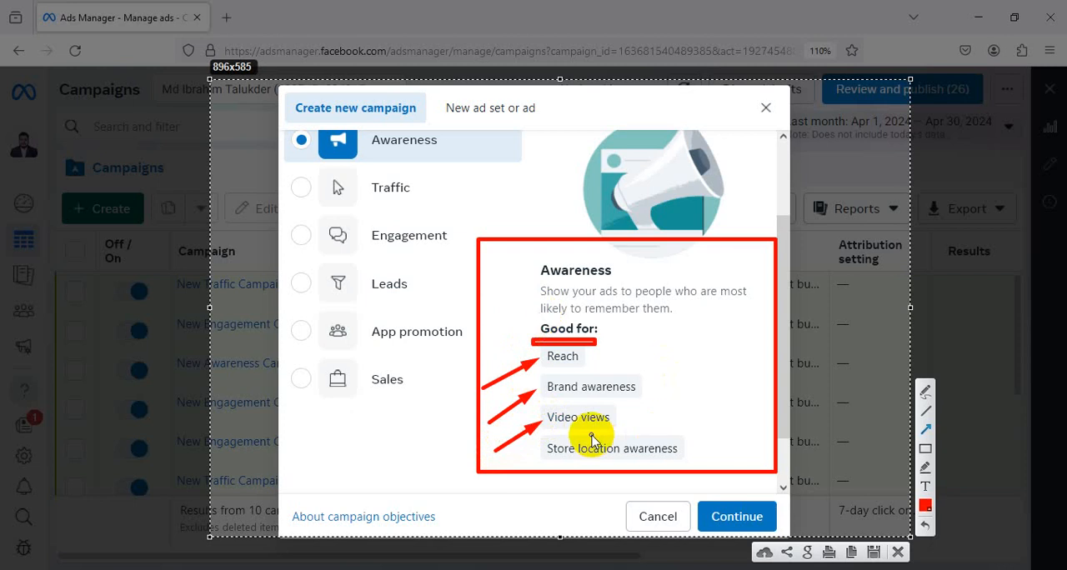
{"action": "left_click_drag", "start_coordinate": [500, 481], "coordinate": [538, 454]}
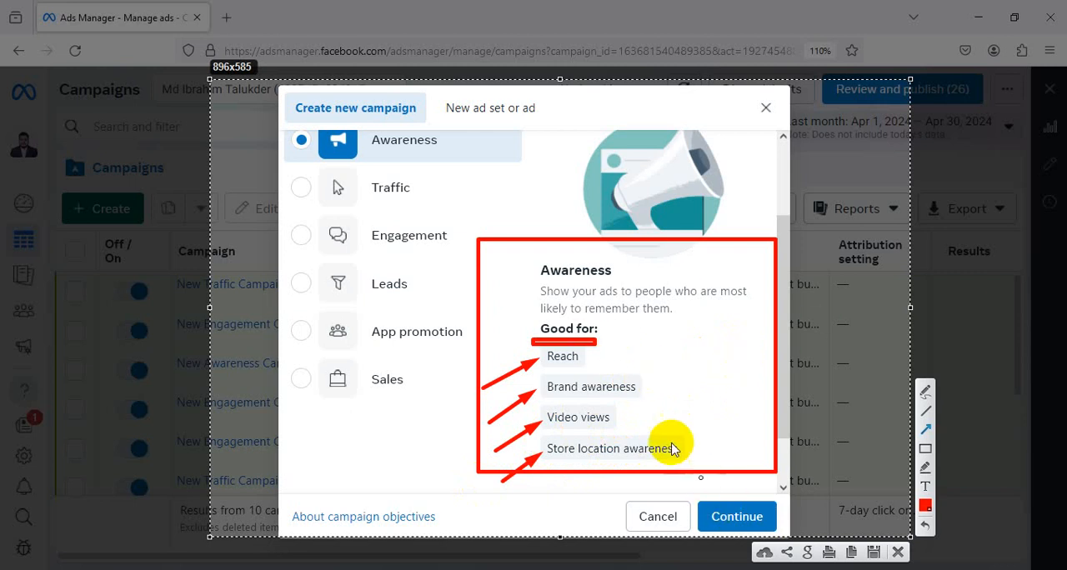
Add a second red arrow from the right at each of the four Awareness uses, and close the capture without saving
{"action": "left_click_drag", "start_coordinate": [684, 329], "coordinate": [606, 357]}
{"action": "left_click_drag", "start_coordinate": [720, 354], "coordinate": [657, 372]}
{"action": "left_click_drag", "start_coordinate": [723, 400], "coordinate": [612, 417]}
{"action": "left_click_drag", "start_coordinate": [727, 412], "coordinate": [682, 448]}
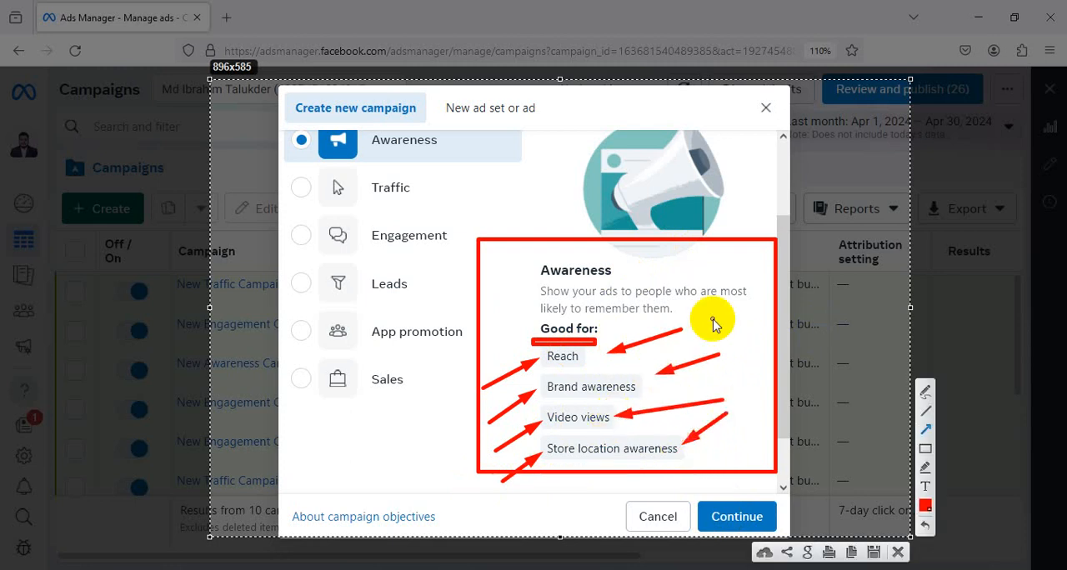
{"action": "left_click", "coordinate": [898, 552]}
Look over the Awareness objective's details once more and continue to the new campaign's settings
{"action": "scroll", "coordinate": [458, 250], "scroll_direction": "up", "scroll_amount": 2}
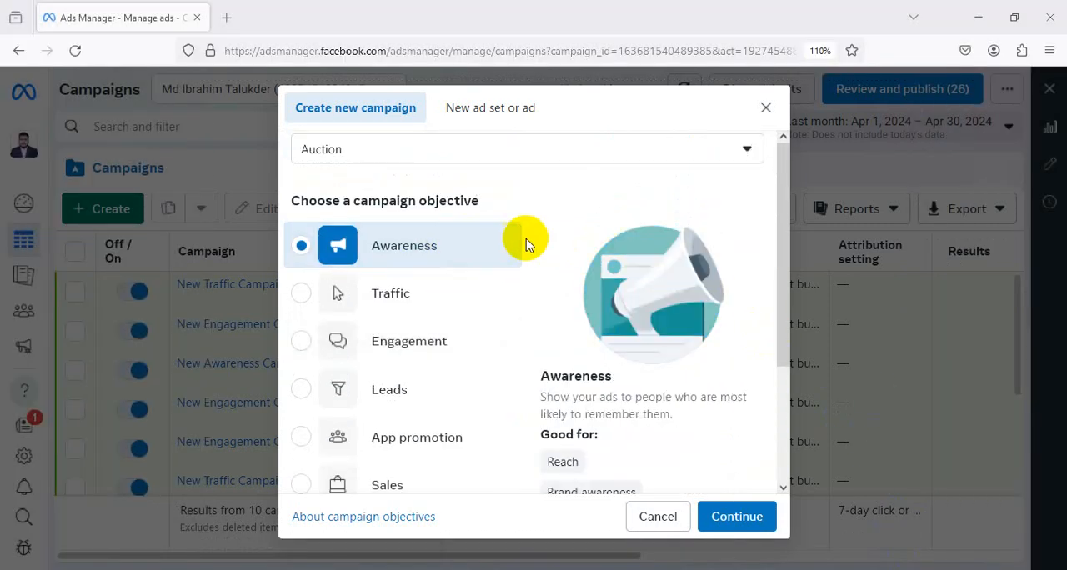
{"action": "scroll", "coordinate": [526, 242], "scroll_direction": "down", "scroll_amount": 3}
{"action": "scroll", "coordinate": [525, 240], "scroll_direction": "up", "scroll_amount": 3}
{"action": "scroll", "coordinate": [638, 305], "scroll_direction": "down", "scroll_amount": 3}
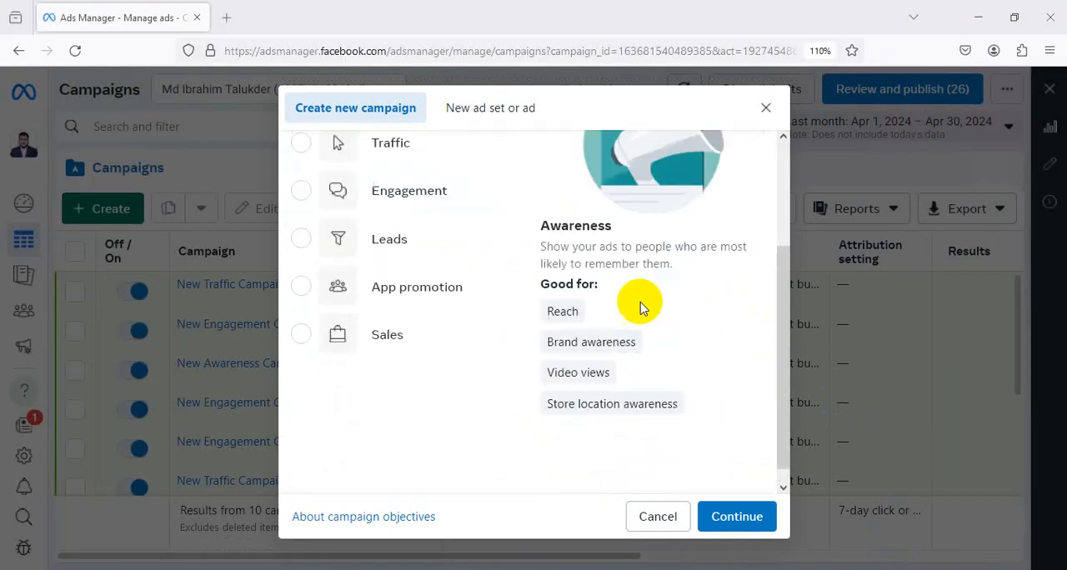
{"action": "left_click", "coordinate": [733, 521]}
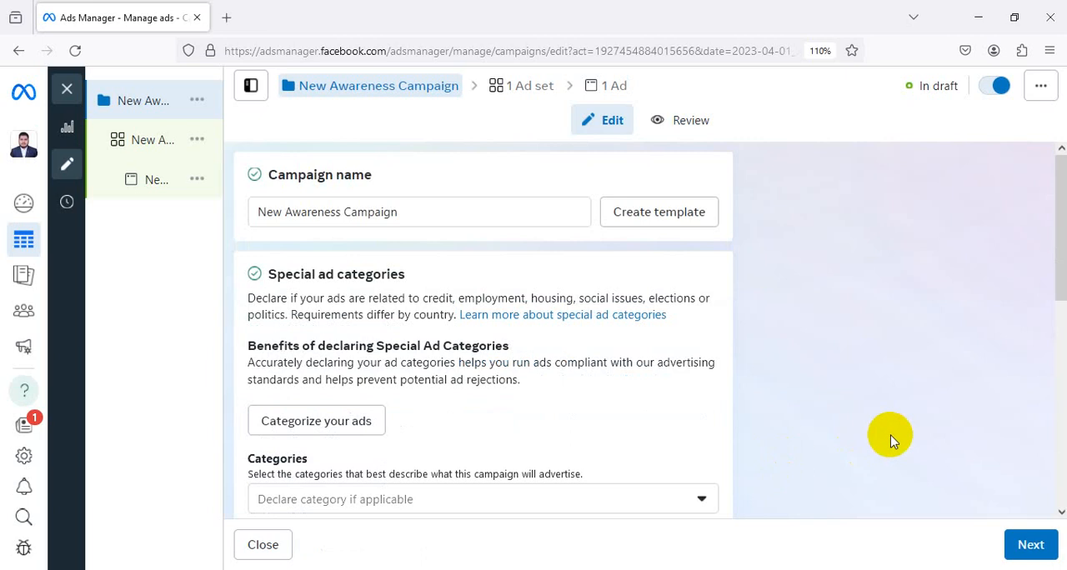
Capture about 333 × 246 px over the campaign structure, mark the campaign, ad set and ad levels with red arrows, and discard the capture
{"action": "left_click", "coordinate": [878, 569]}
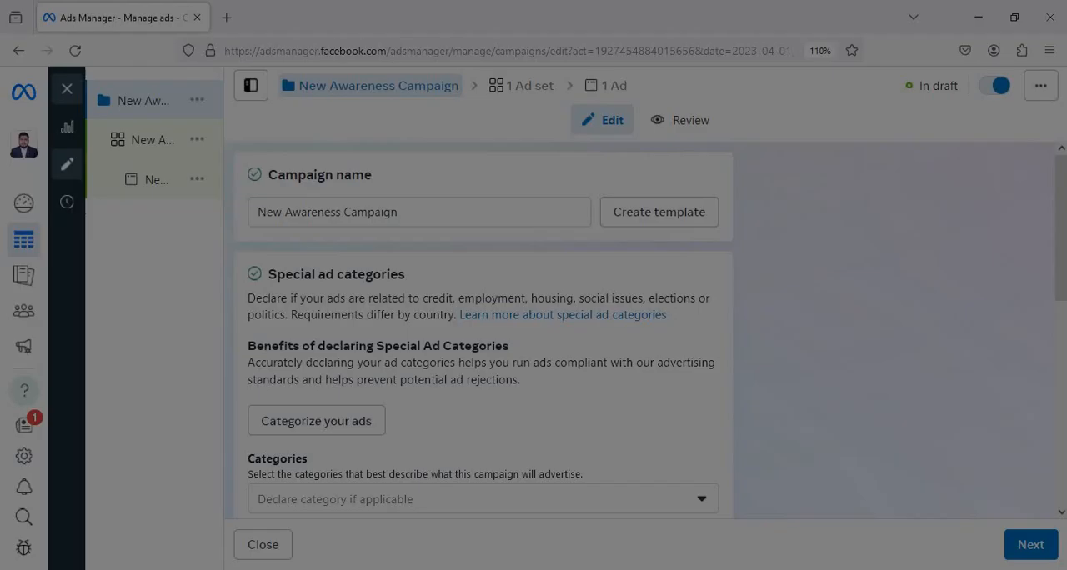
{"action": "left_click_drag", "start_coordinate": [32, 34], "coordinate": [292, 224]}
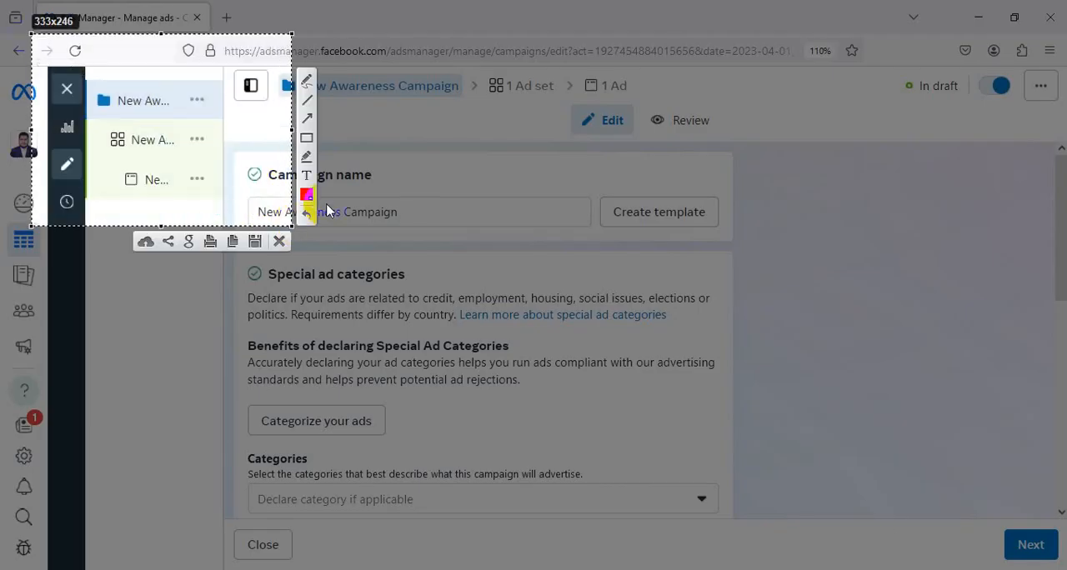
{"action": "left_click", "coordinate": [307, 118]}
{"action": "left_click_drag", "start_coordinate": [210, 63], "coordinate": [190, 94]}
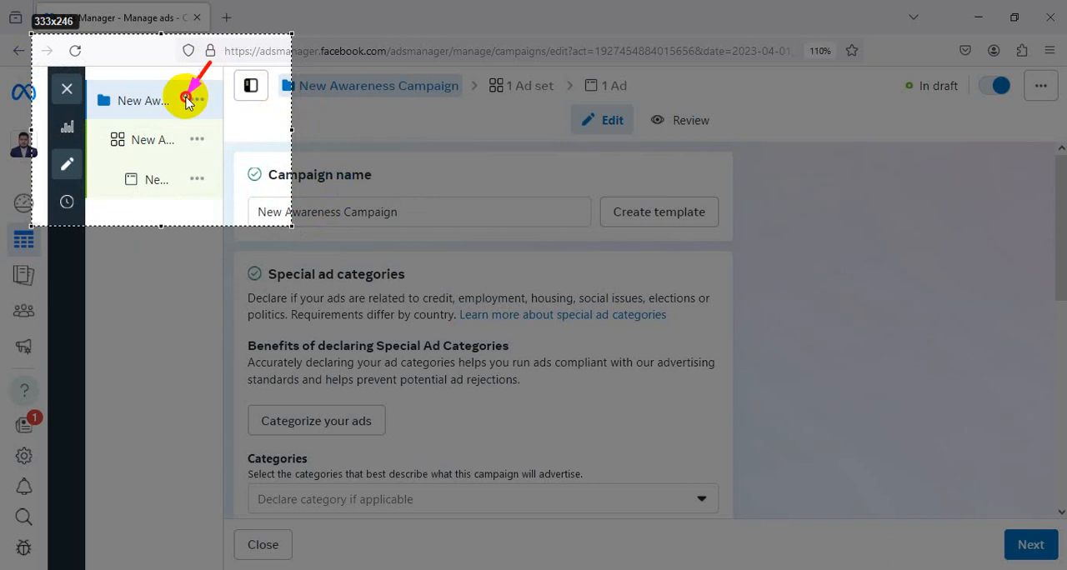
{"action": "mouse_move", "coordinate": [264, 126]}
{"action": "left_mouse_down"}
{"action": "mouse_move", "coordinate": [213, 139]}
{"action": "mouse_move", "coordinate": [204, 182]}
{"action": "mouse_move", "coordinate": [215, 181]}
{"action": "left_mouse_up"}
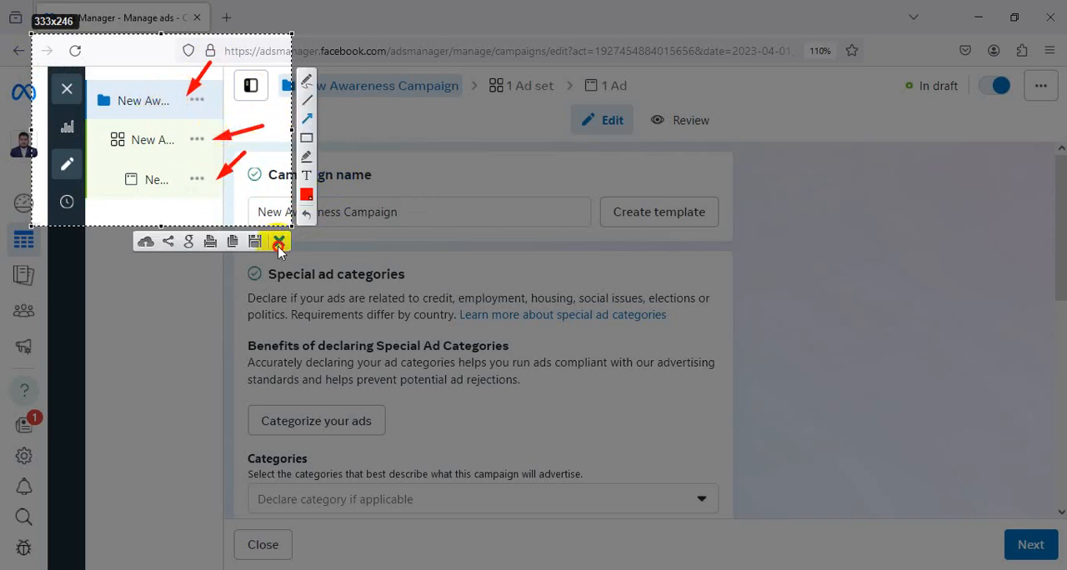
{"action": "left_click", "coordinate": [278, 241]}
Rename the campaign as "Daraz awareness"
{"action": "scroll", "coordinate": [625, 225], "scroll_direction": "down", "scroll_amount": 5}
{"action": "scroll", "coordinate": [624, 240], "scroll_direction": "up", "scroll_amount": 5}
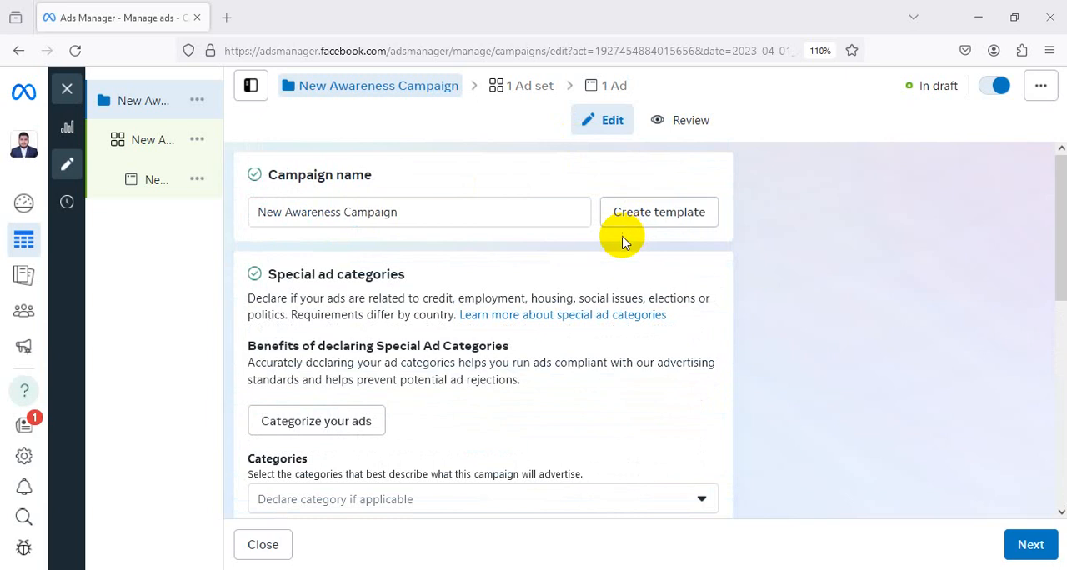
{"action": "triple_click", "coordinate": [401, 208]}
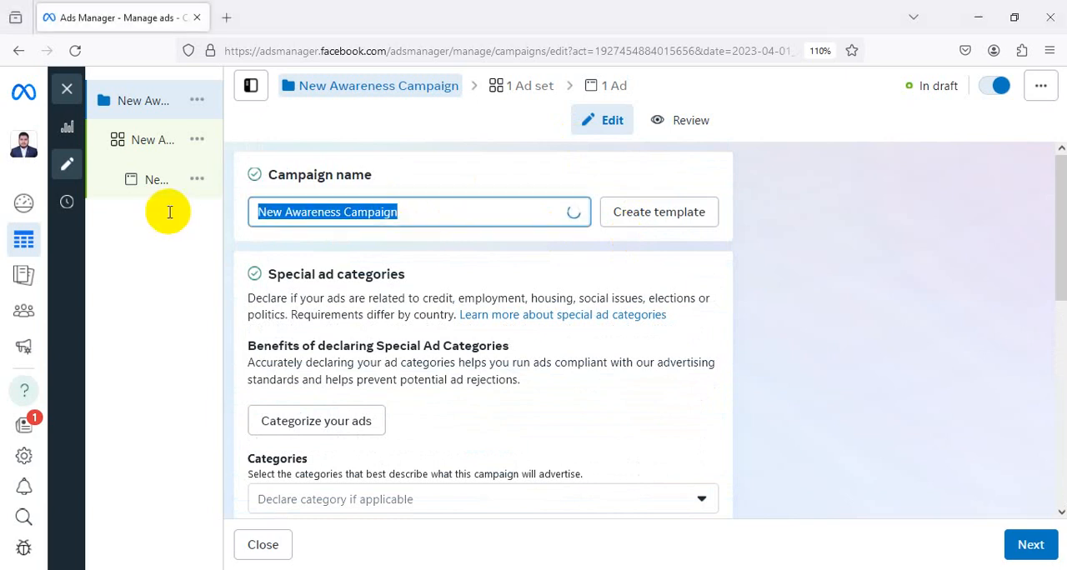
{"action": "mouse_move", "coordinate": [170, 216]}
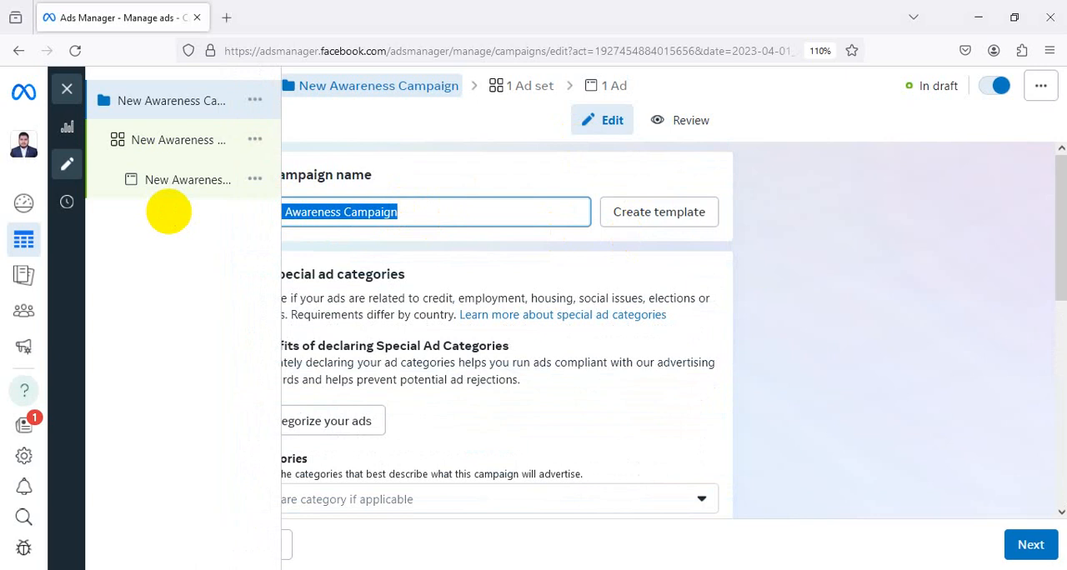
{"action": "key", "text": "BackSpace"}
{"action": "type", "text": "z"}
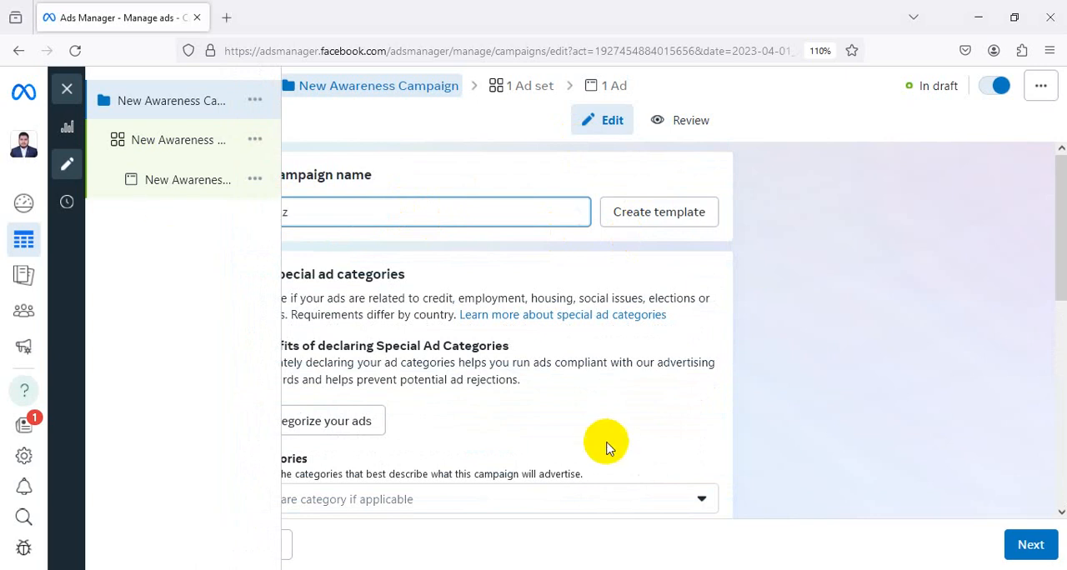
{"action": "left_click", "coordinate": [358, 212]}
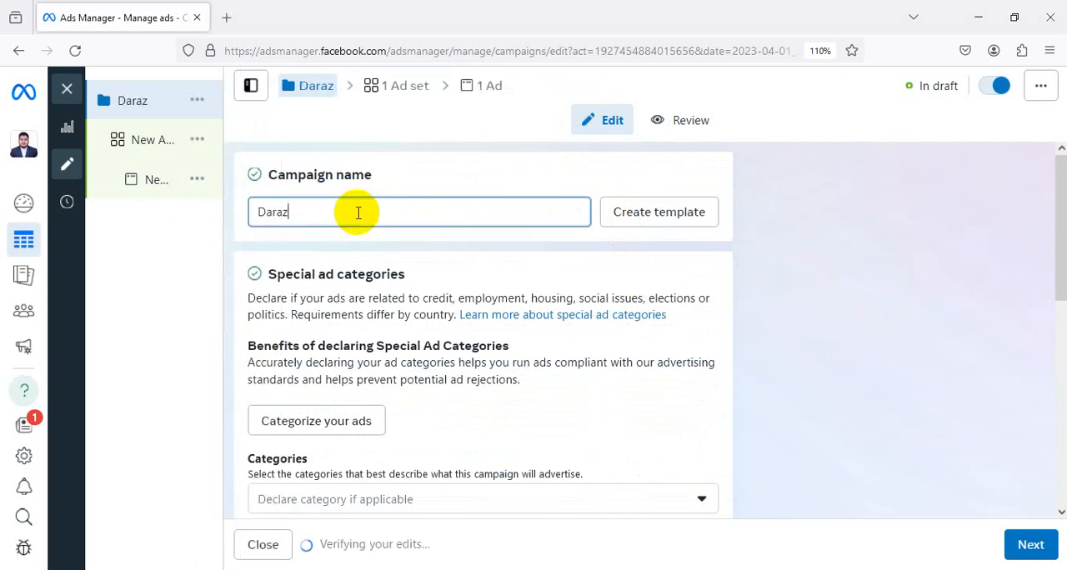
{"action": "type", "text": "awa"}
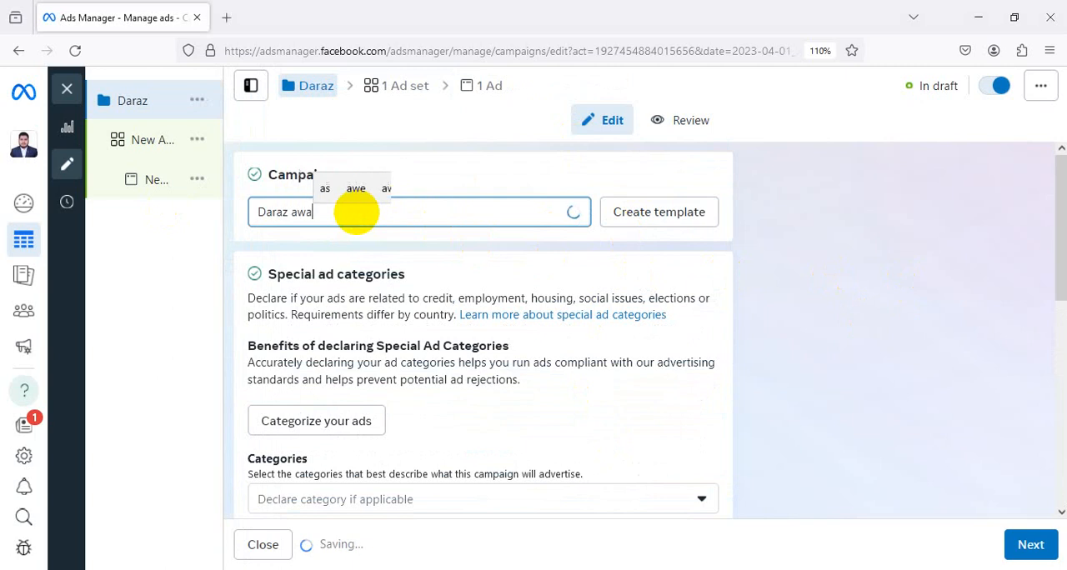
{"action": "type", "text": "reness"}
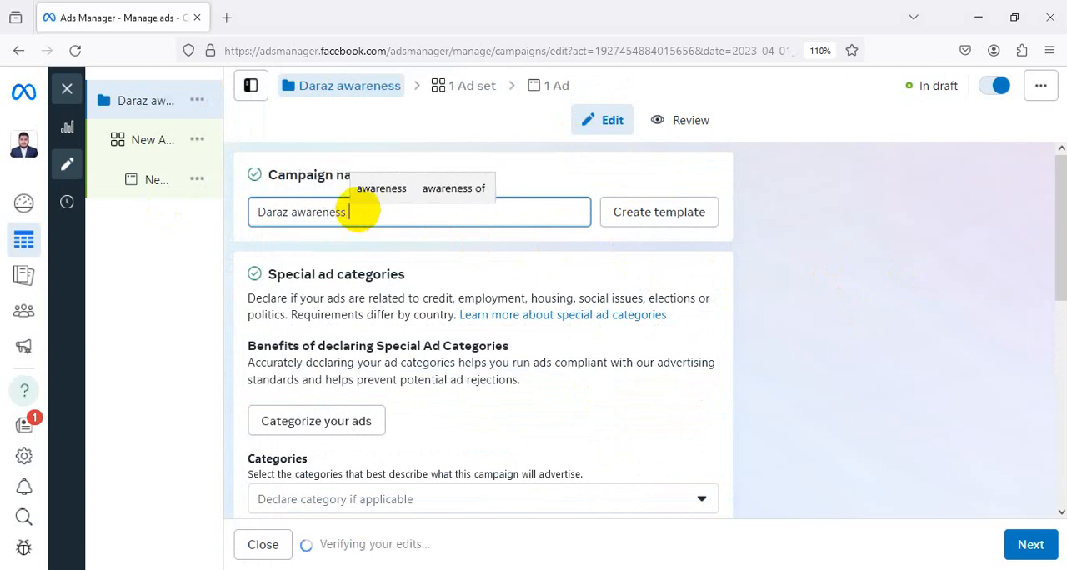
Expand the campaign objective choices in the campaign details, keep Awareness, and proceed to the ad set settings
{"action": "scroll", "coordinate": [700, 243], "scroll_direction": "down", "scroll_amount": 3}
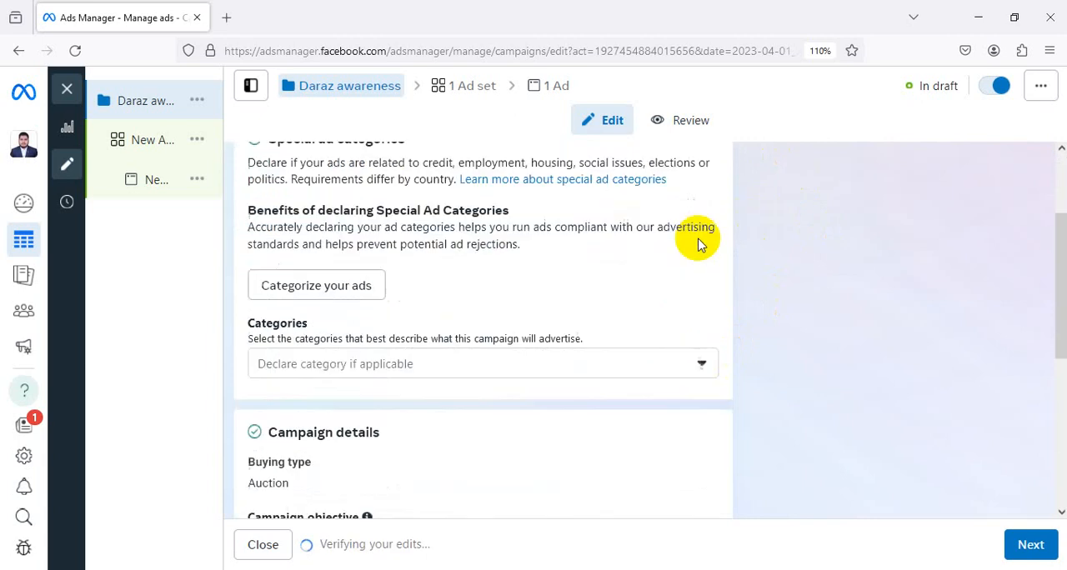
{"action": "scroll", "coordinate": [656, 264], "scroll_direction": "down", "scroll_amount": 3}
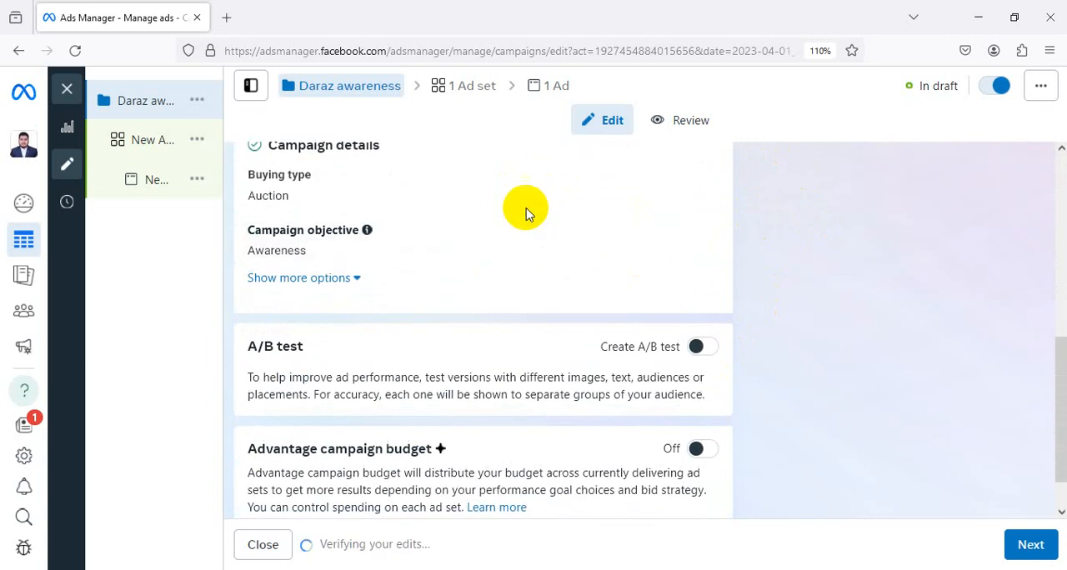
{"action": "left_click", "coordinate": [692, 231]}
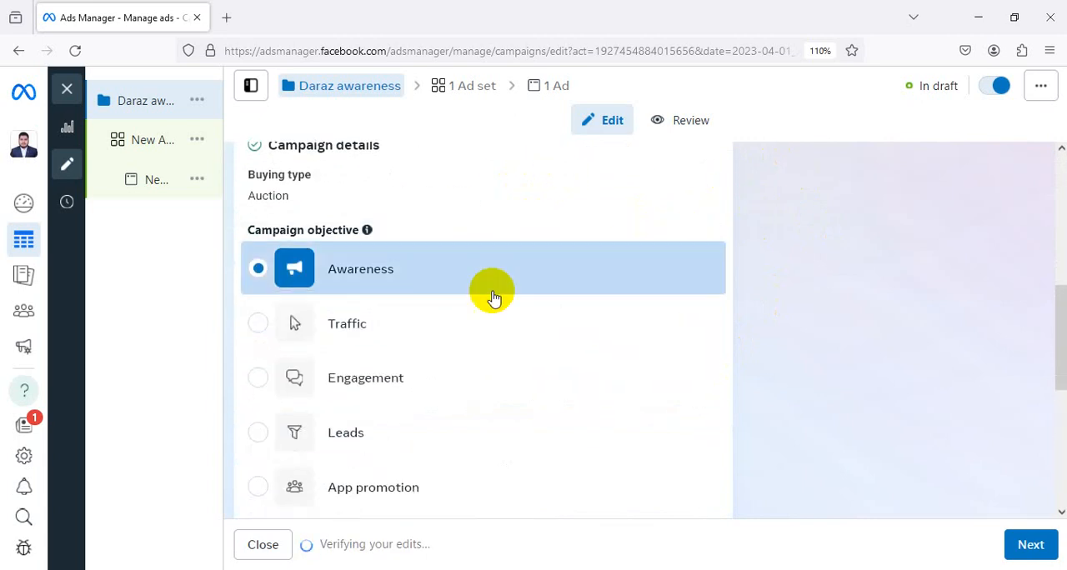
{"action": "scroll", "coordinate": [632, 334], "scroll_direction": "down", "scroll_amount": 5}
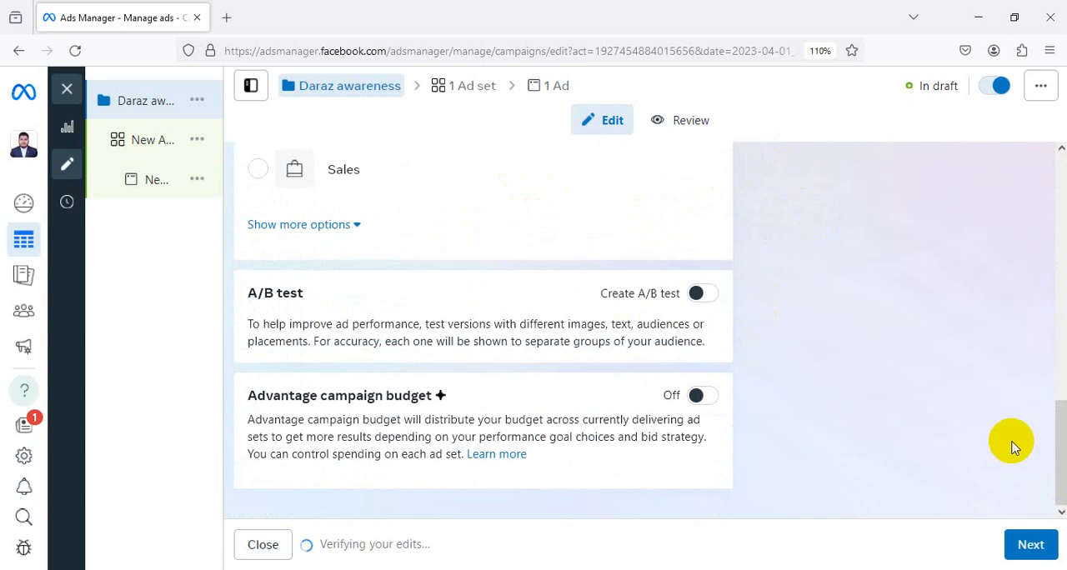
{"action": "left_click", "coordinate": [1026, 556]}
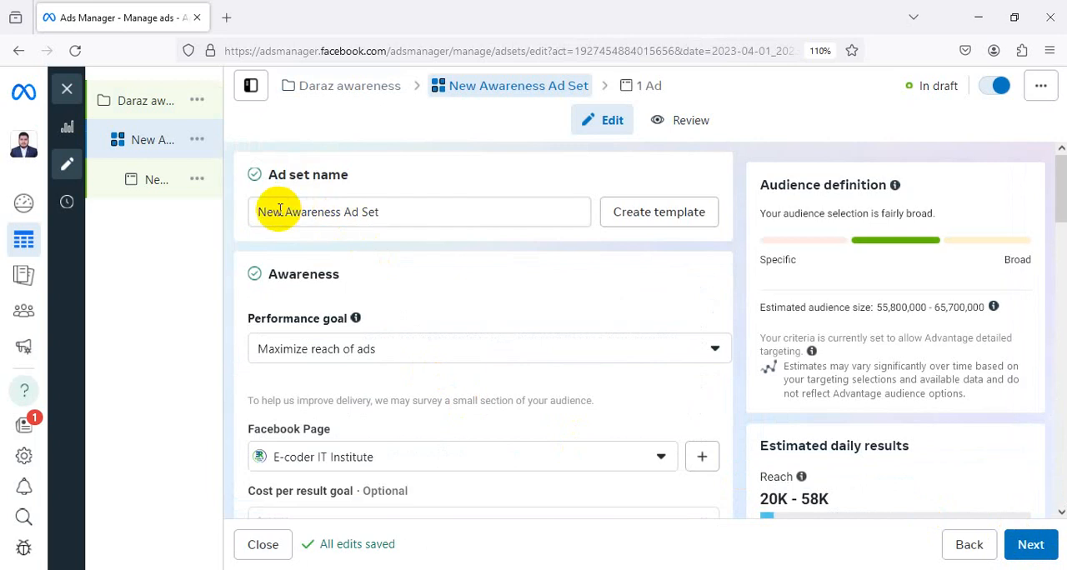
Replace "New" in the ad set name so that it reads "Daraz Awareness Ad Set"
{"action": "left_click_drag", "start_coordinate": [284, 214], "coordinate": [213, 210]}
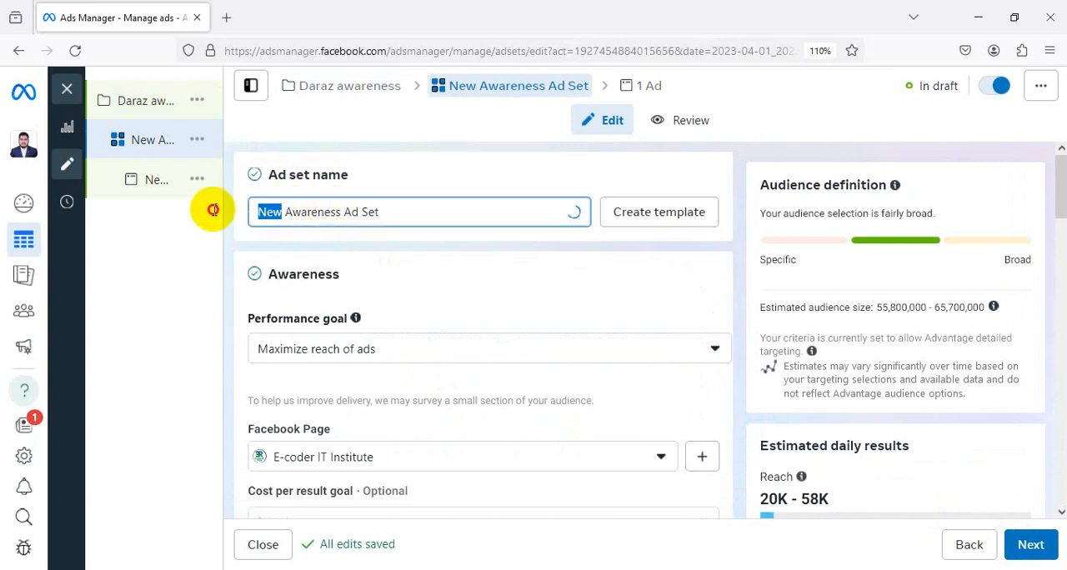
{"action": "type", "text": "Dara"}
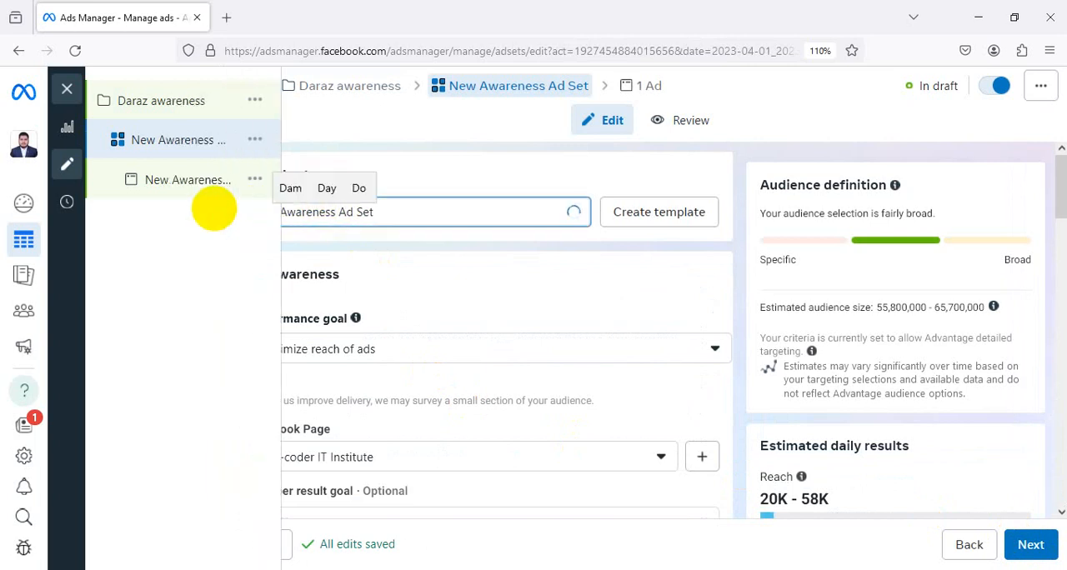
{"action": "type", "text": "z"}
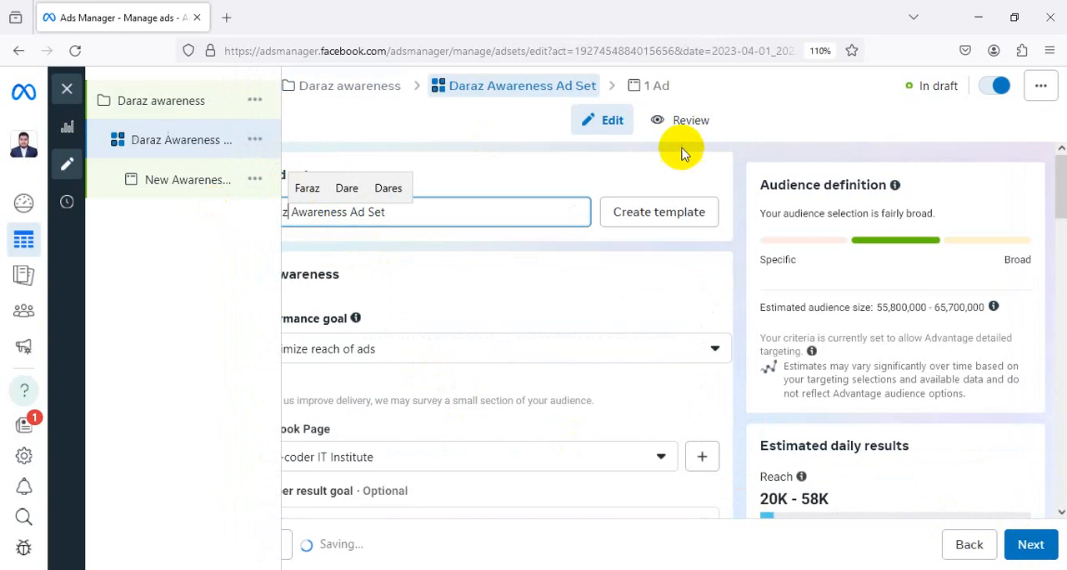
{"action": "left_click", "coordinate": [681, 148]}
{"action": "left_click", "coordinate": [492, 205]}
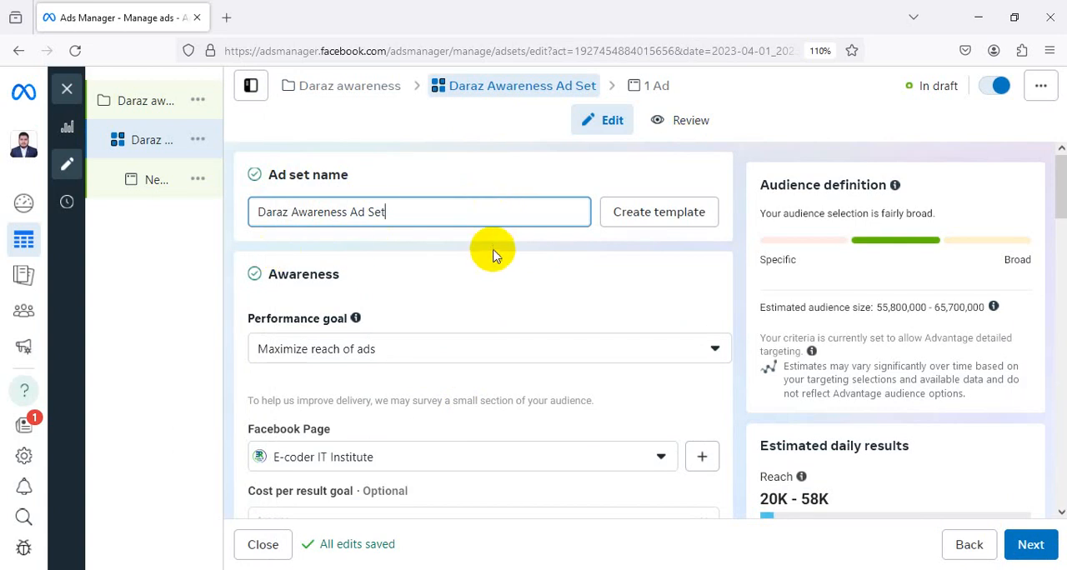
Review the performance goal choices for the ad set and keep "Maximize reach of ads" selected
{"action": "scroll", "coordinate": [493, 238], "scroll_direction": "down", "scroll_amount": 1}
{"action": "left_click", "coordinate": [408, 279]}
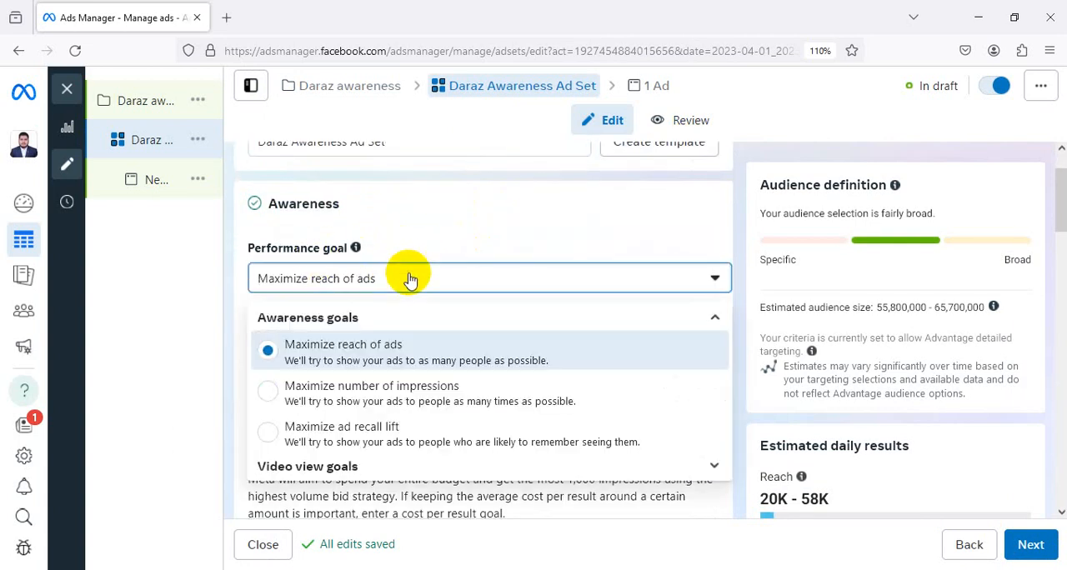
{"action": "left_click", "coordinate": [432, 360]}
{"action": "scroll", "coordinate": [546, 267], "scroll_direction": "down", "scroll_amount": 4}
{"action": "scroll", "coordinate": [543, 250], "scroll_direction": "up", "scroll_amount": 3}
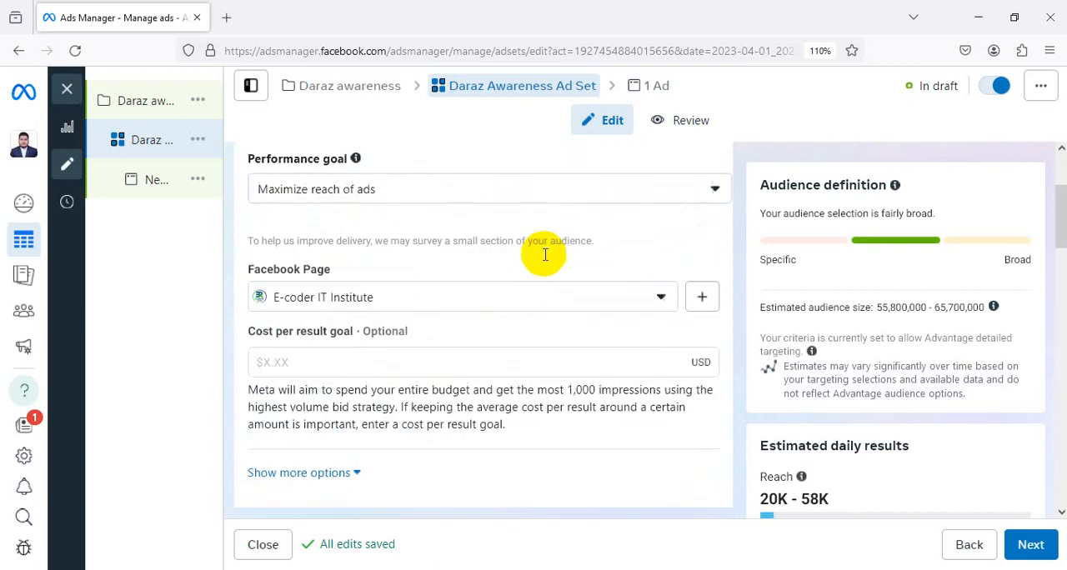
{"action": "left_click", "coordinate": [473, 317]}
{"action": "left_click", "coordinate": [469, 212]}
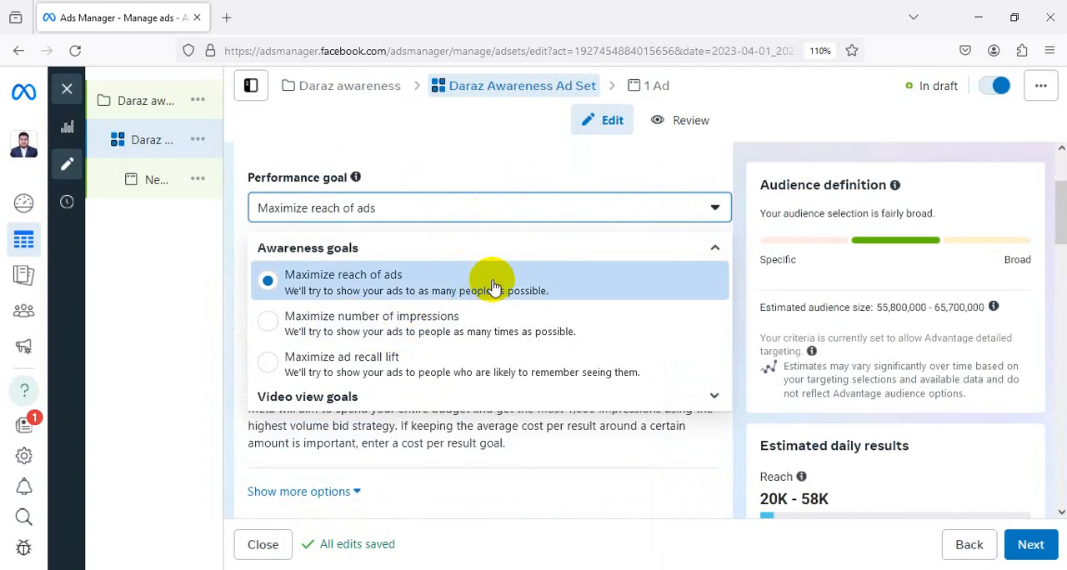
{"action": "left_click", "coordinate": [350, 289]}
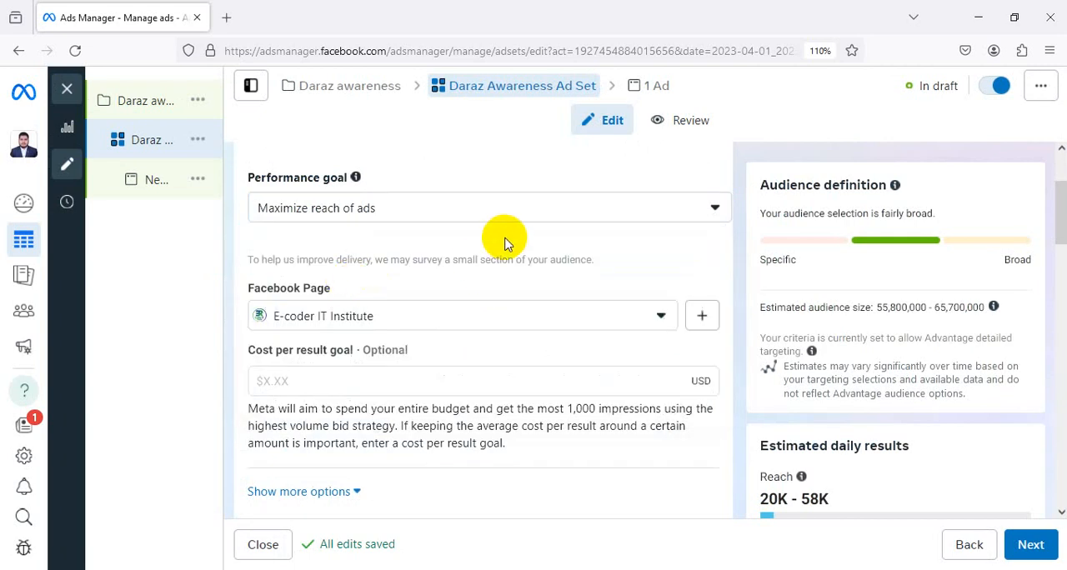
Open the list of Facebook Pages for the ad set and choose "E-coder IT Institute"
{"action": "scroll", "coordinate": [421, 213], "scroll_direction": "down", "scroll_amount": 1}
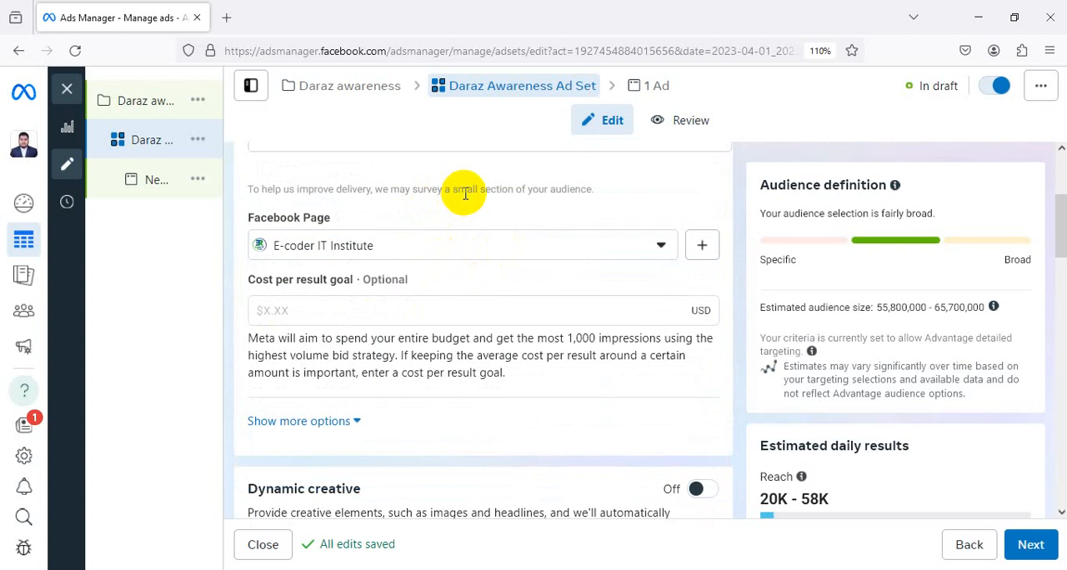
{"action": "left_click", "coordinate": [590, 250]}
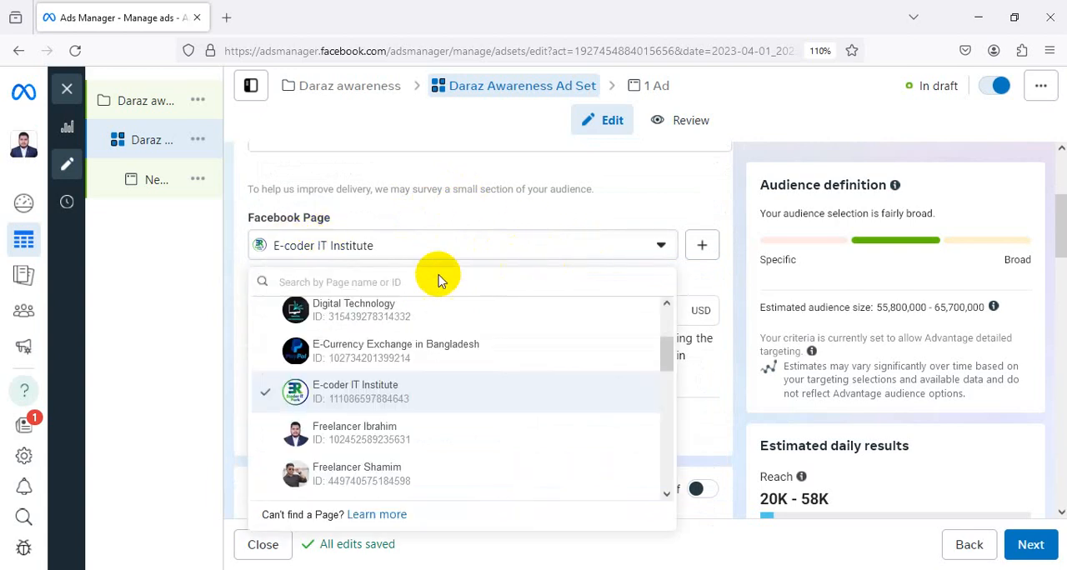
{"action": "left_click", "coordinate": [493, 385]}
Try a daily budget of $1.00 for the ad set and settle on $2.00
{"action": "scroll", "coordinate": [567, 257], "scroll_direction": "down", "scroll_amount": 2}
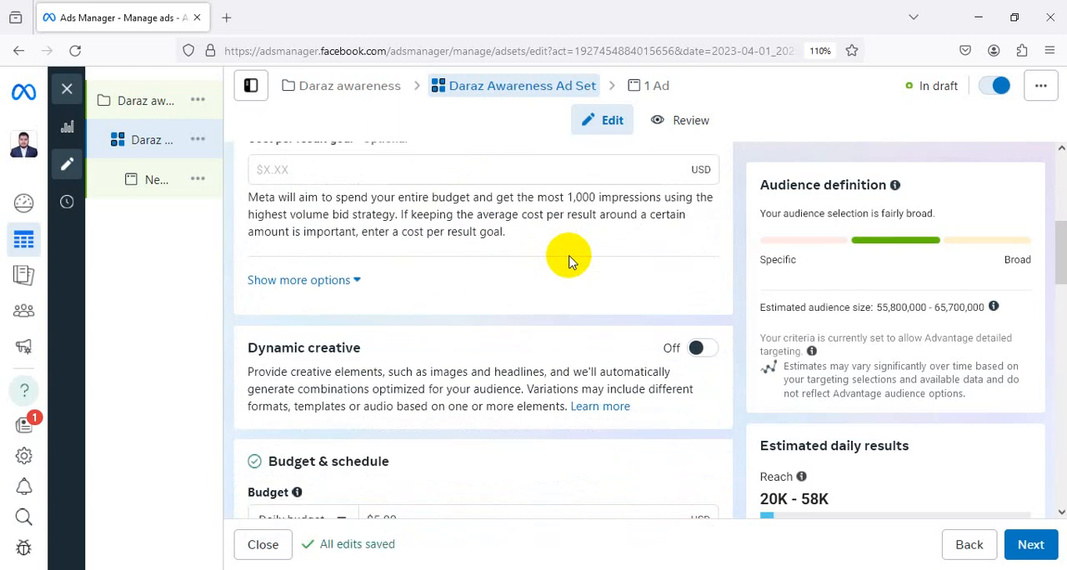
{"action": "scroll", "coordinate": [569, 261], "scroll_direction": "down", "scroll_amount": 2}
{"action": "scroll", "coordinate": [575, 248], "scroll_direction": "down", "scroll_amount": 1}
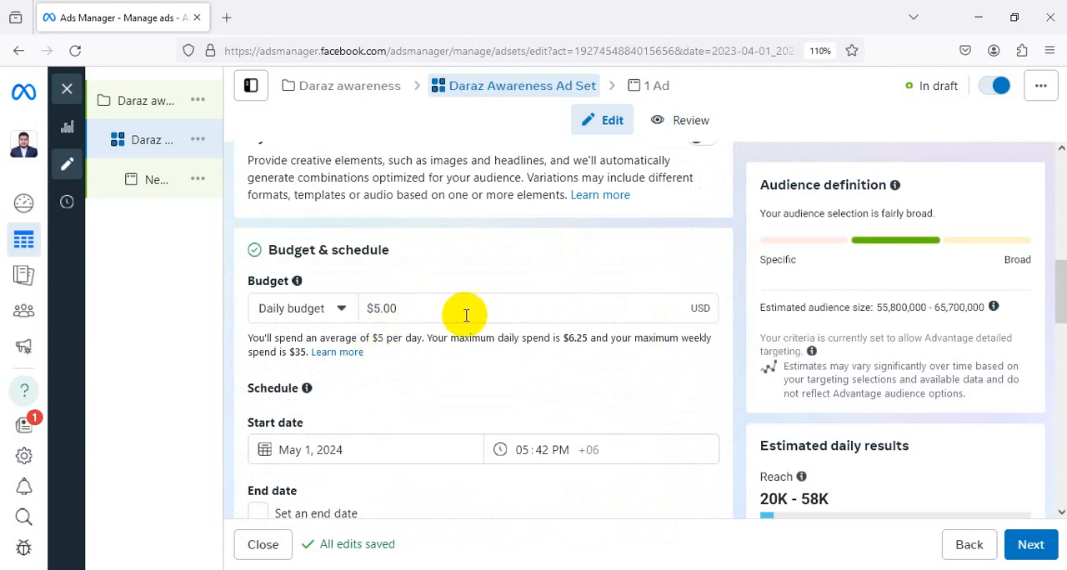
{"action": "double_click", "coordinate": [375, 308]}
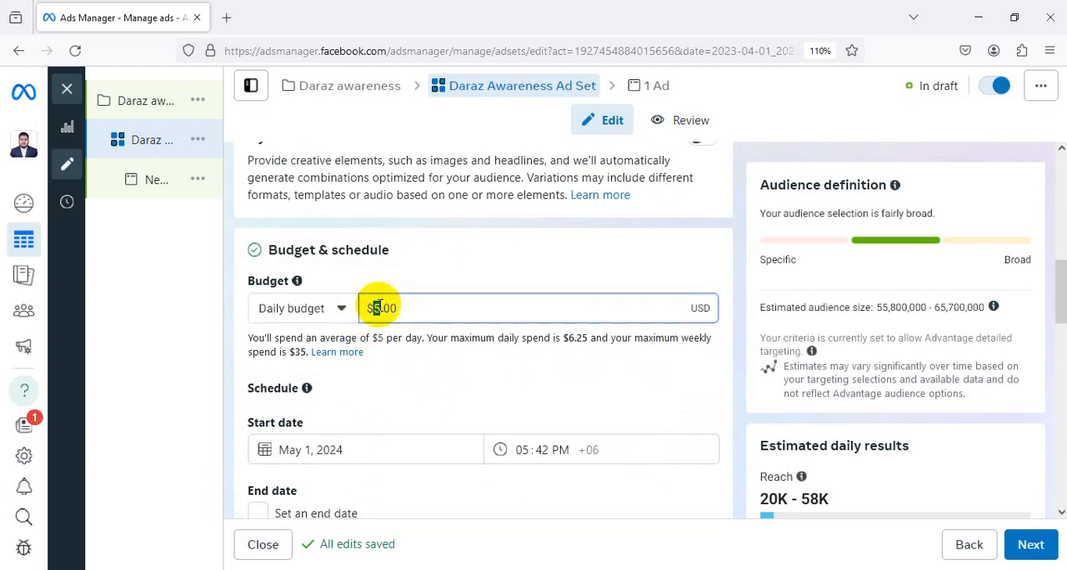
{"action": "type", "text": "1"}
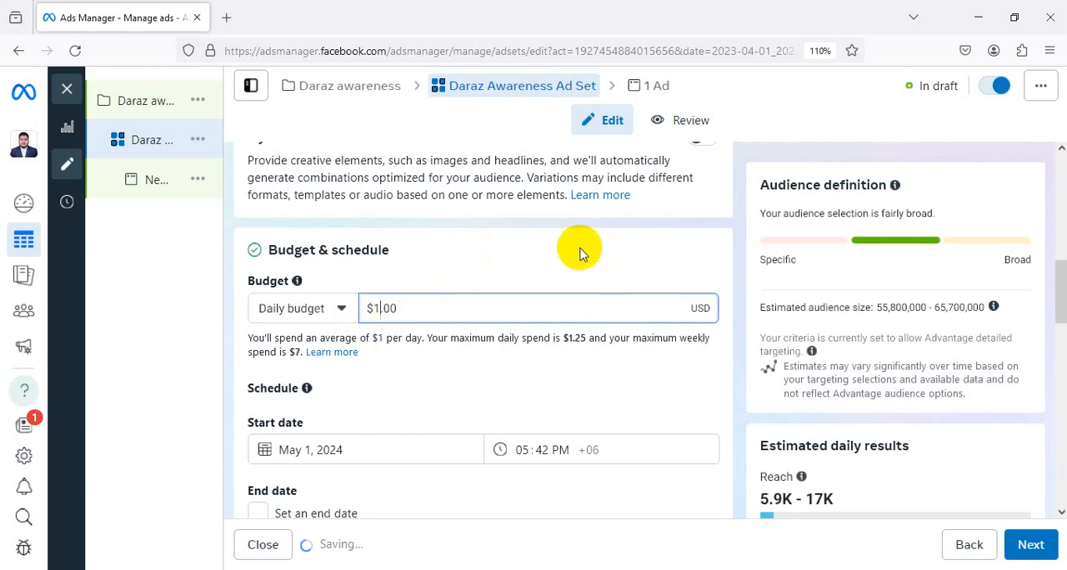
{"action": "left_click", "coordinate": [581, 226]}
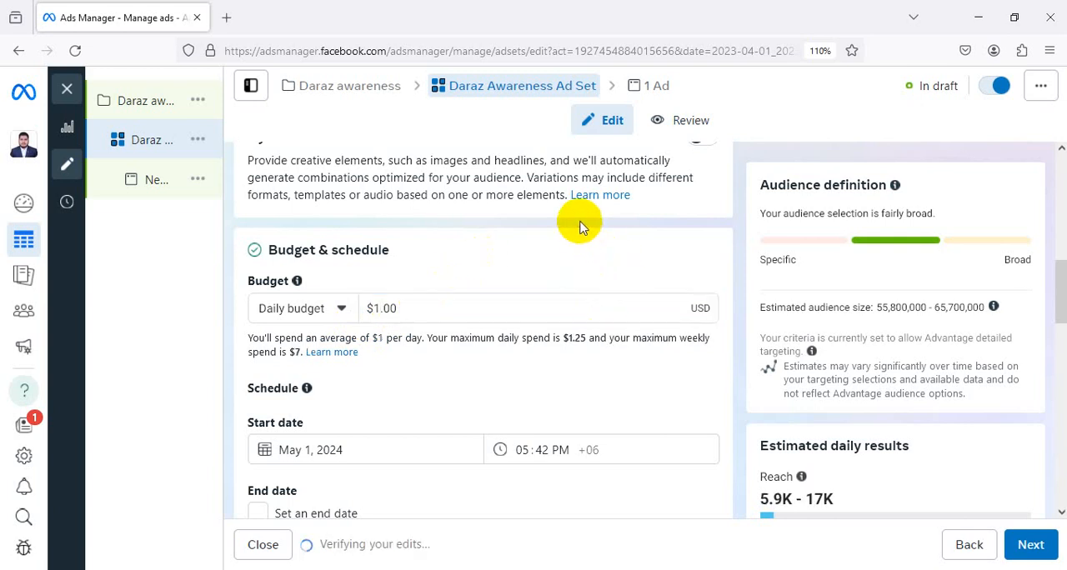
{"action": "left_click", "coordinate": [374, 307]}
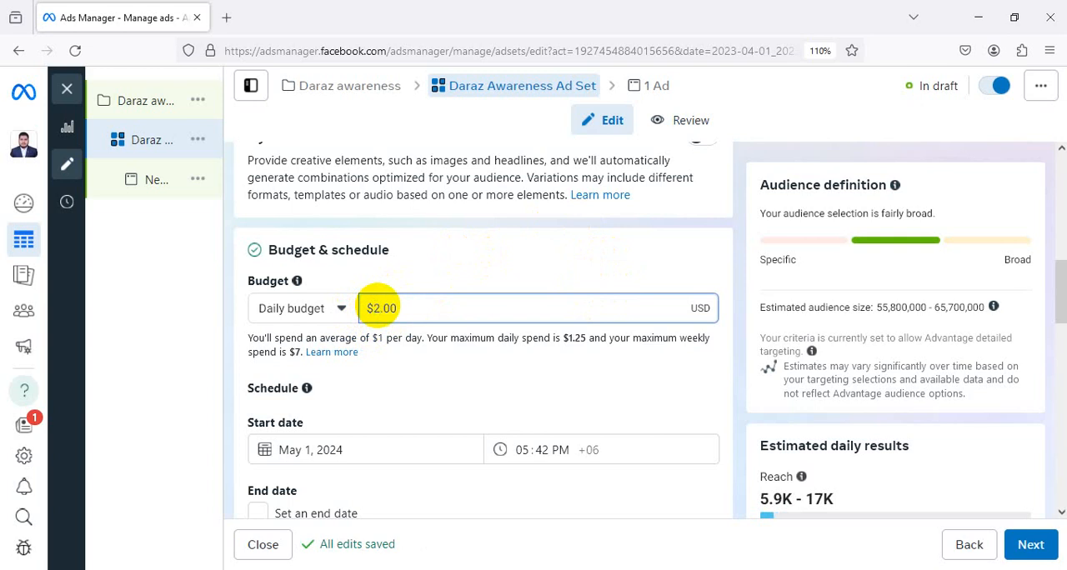
{"action": "type", "text": "2"}
{"action": "left_click", "coordinate": [402, 227]}
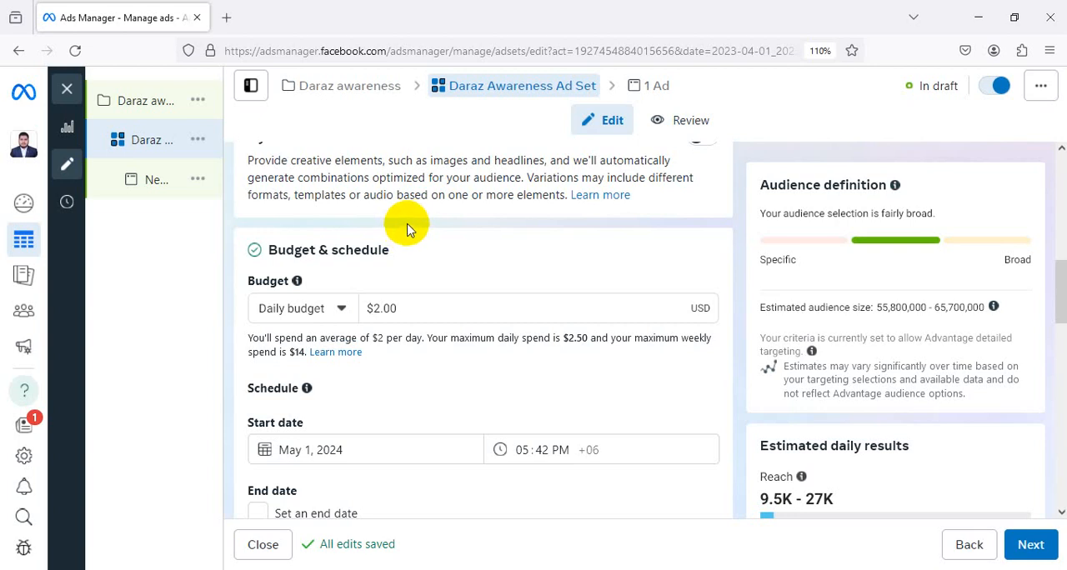
Check the start date calendar without changing it, and enable an end date of May 10, 2024
{"action": "scroll", "coordinate": [433, 220], "scroll_direction": "down", "scroll_amount": 1}
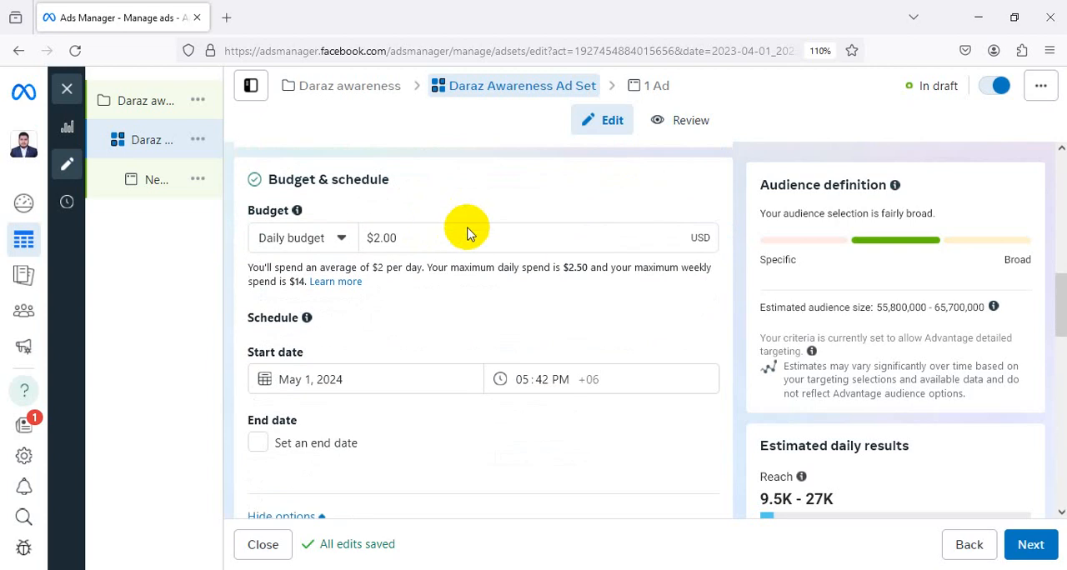
{"action": "left_click", "coordinate": [307, 384]}
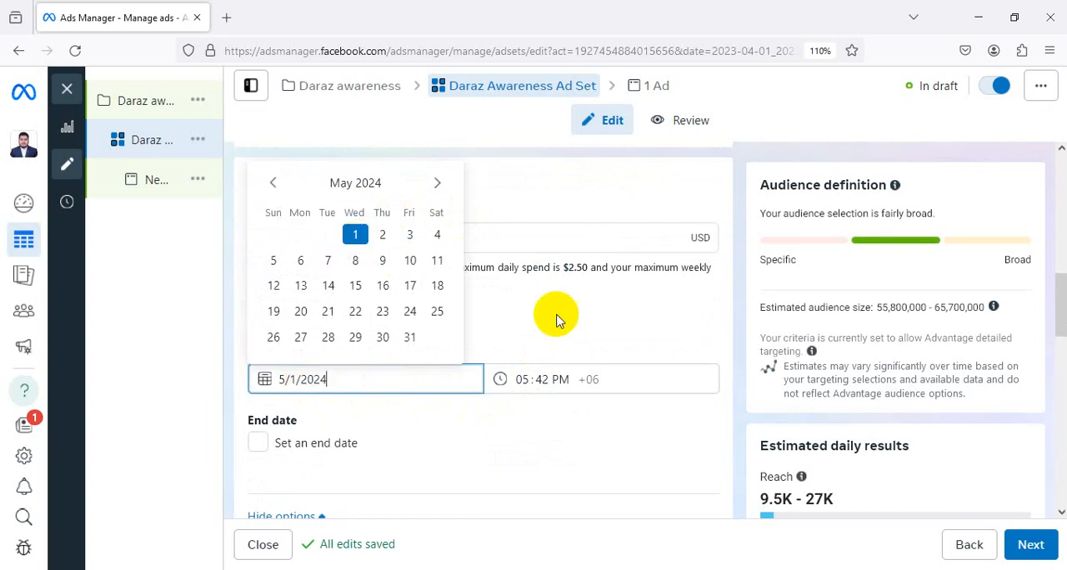
{"action": "left_click", "coordinate": [612, 382]}
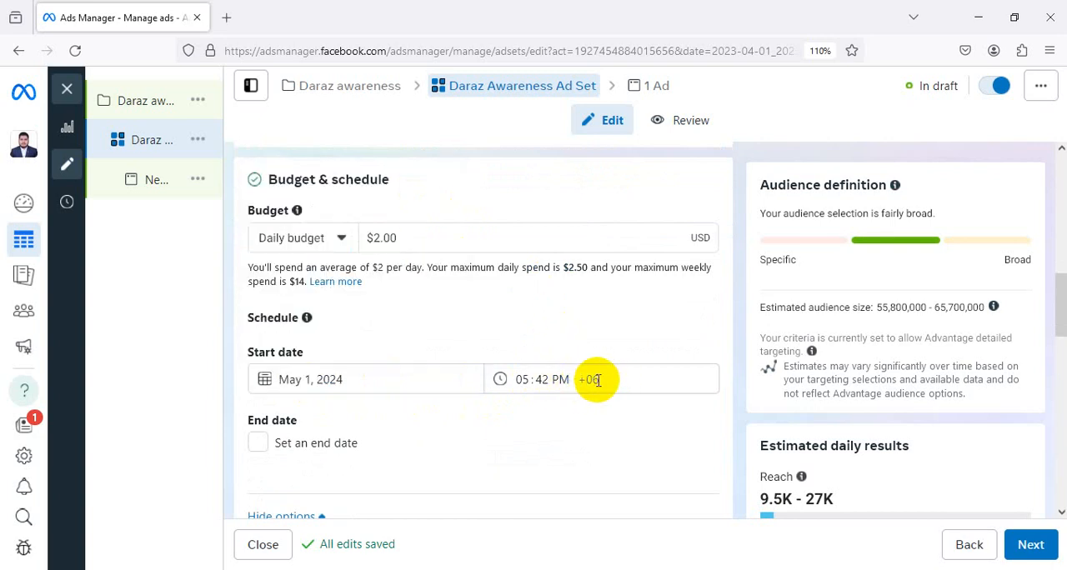
{"action": "scroll", "coordinate": [550, 371], "scroll_direction": "down", "scroll_amount": 1}
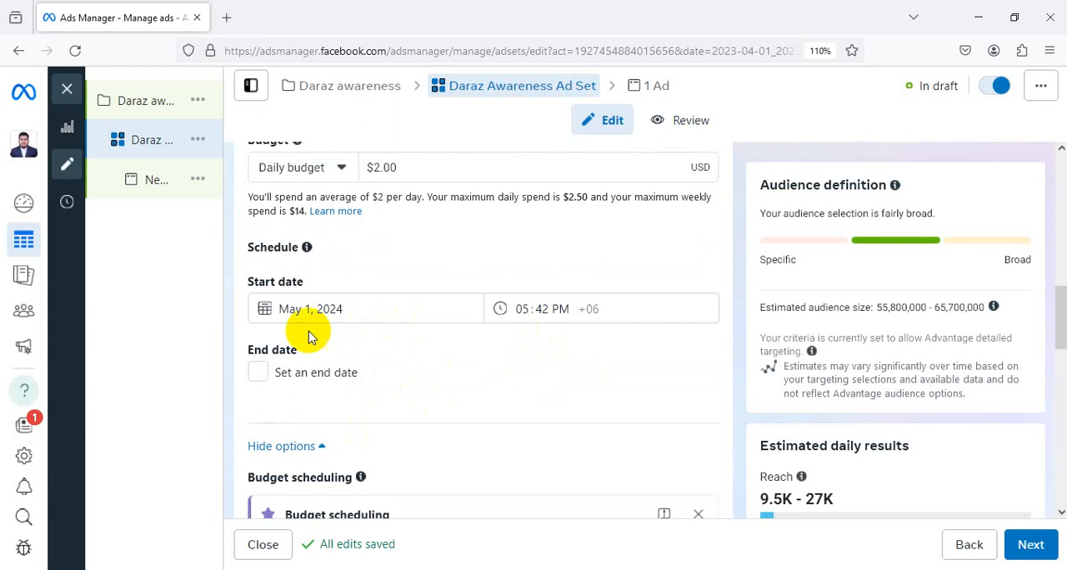
{"action": "left_click", "coordinate": [259, 372]}
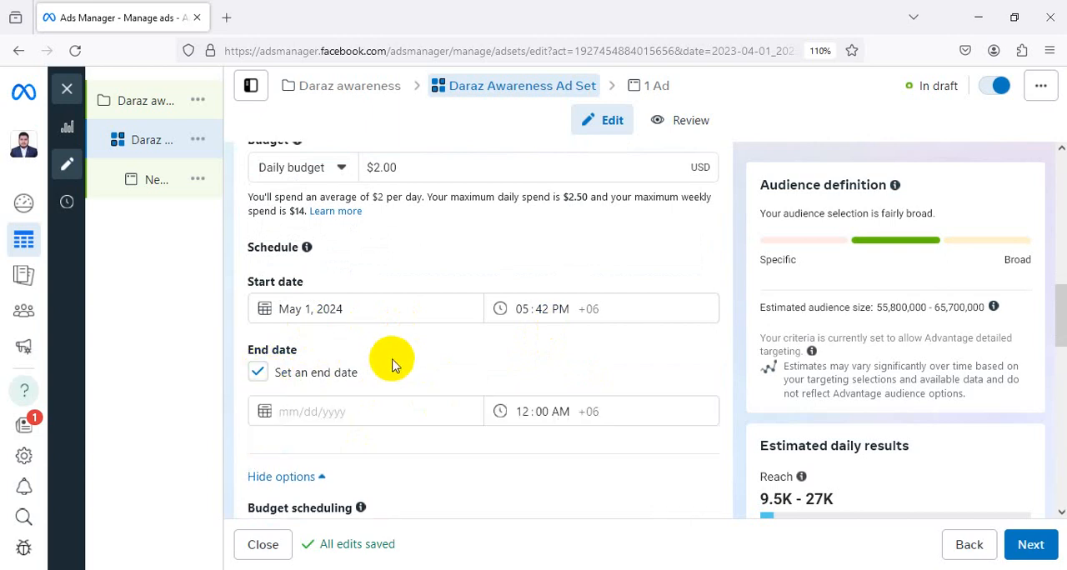
{"action": "scroll", "coordinate": [383, 350], "scroll_direction": "down", "scroll_amount": 1}
{"action": "left_click", "coordinate": [374, 340]}
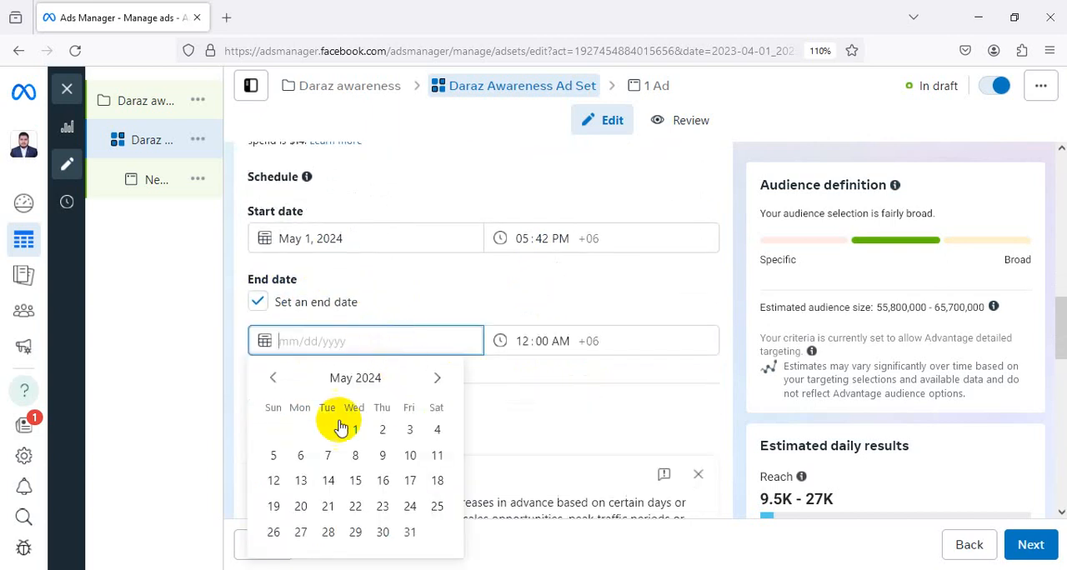
{"action": "left_click", "coordinate": [408, 455]}
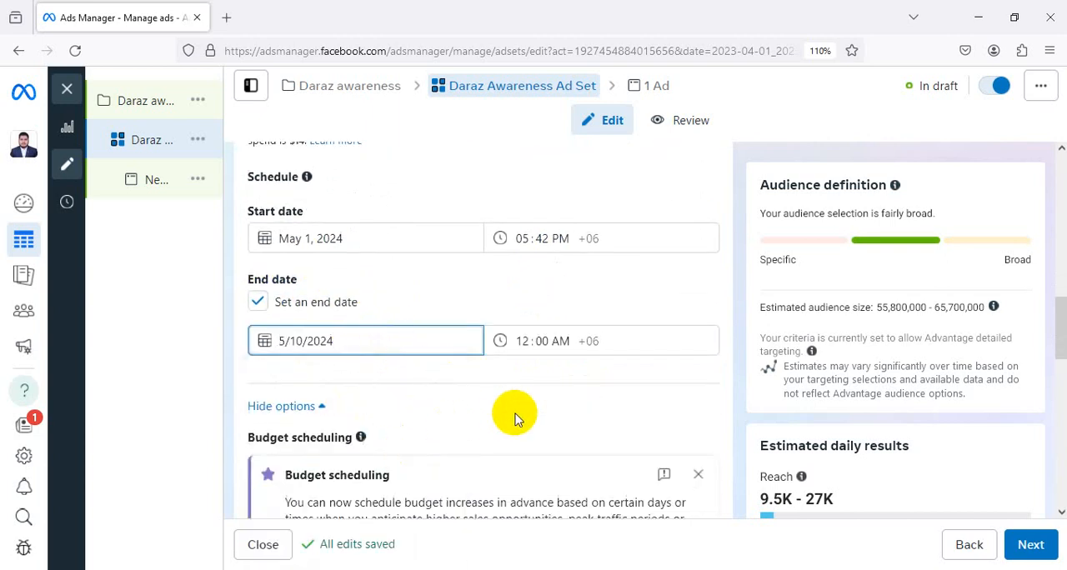
{"action": "left_click", "coordinate": [442, 395]}
Expand the additional budget and schedule options and look through budget scheduling and ad scheduling
{"action": "scroll", "coordinate": [583, 325], "scroll_direction": "down", "scroll_amount": 2}
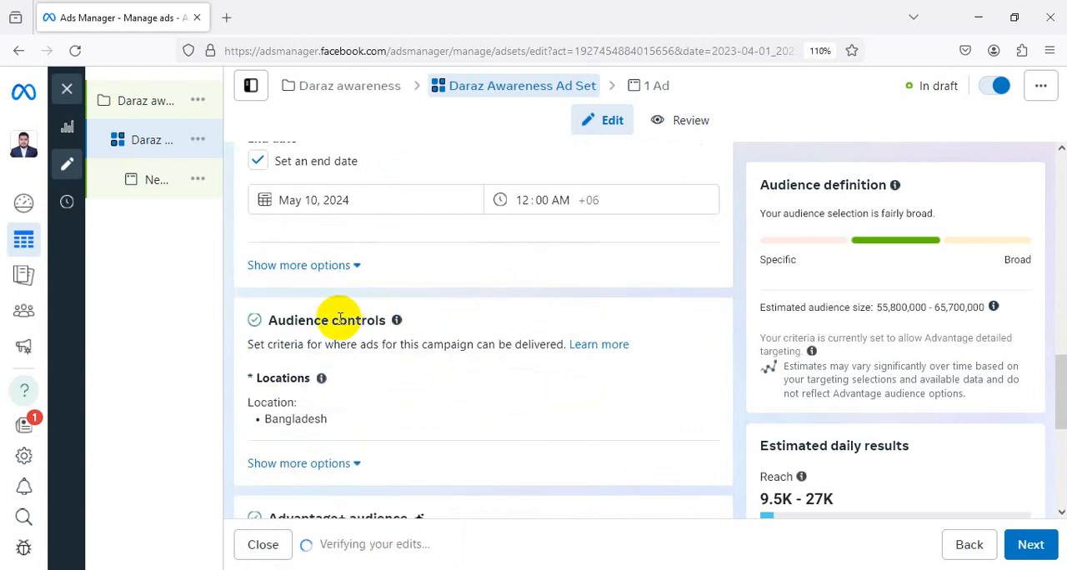
{"action": "left_click", "coordinate": [357, 265]}
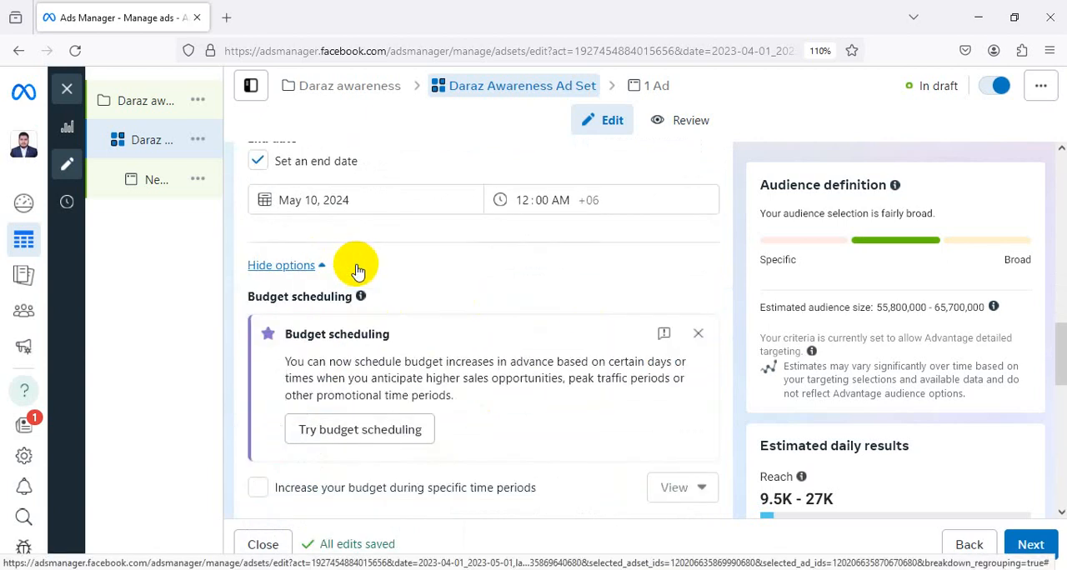
{"action": "scroll", "coordinate": [600, 271], "scroll_direction": "down", "scroll_amount": 2}
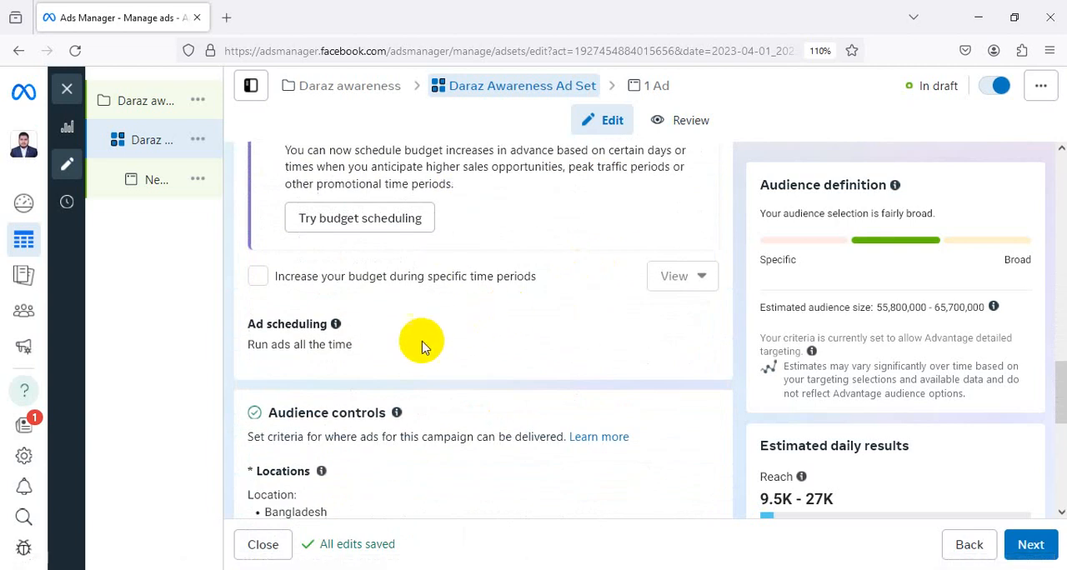
Edit the audience locations to target the city of Mymensingh, Dhaka Division, Bangladesh
{"action": "scroll", "coordinate": [391, 354], "scroll_direction": "down", "scroll_amount": 2}
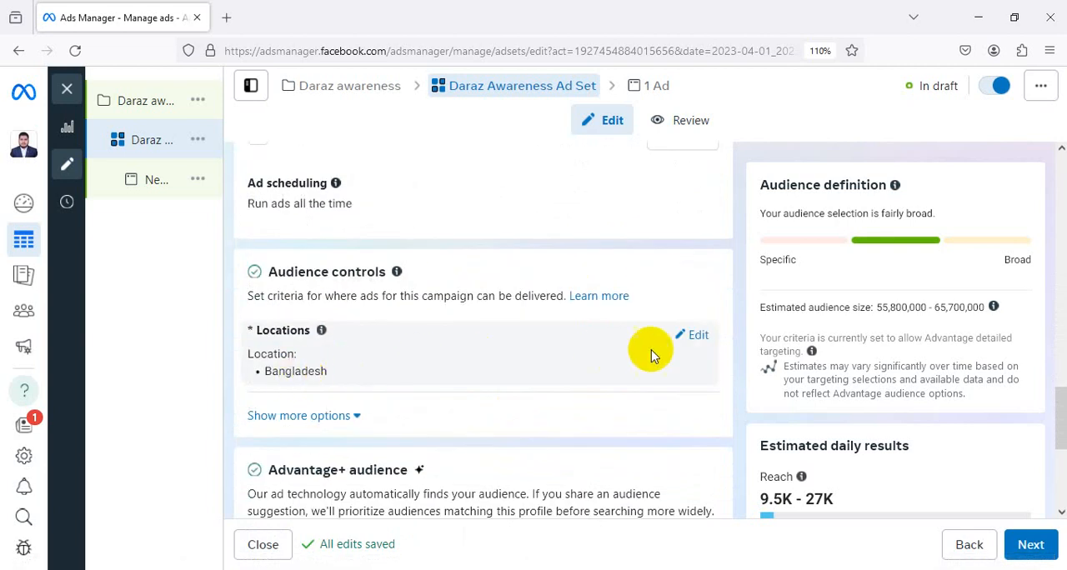
{"action": "left_click", "coordinate": [697, 335]}
{"action": "scroll", "coordinate": [567, 338], "scroll_direction": "down", "scroll_amount": 2}
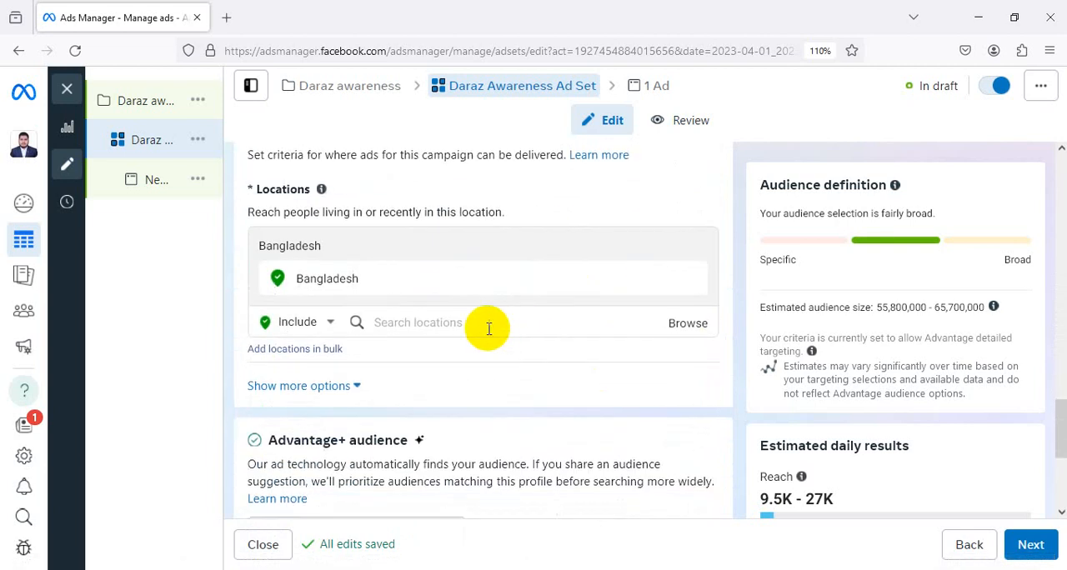
{"action": "left_click", "coordinate": [489, 325]}
{"action": "type", "text": "Mymes"}
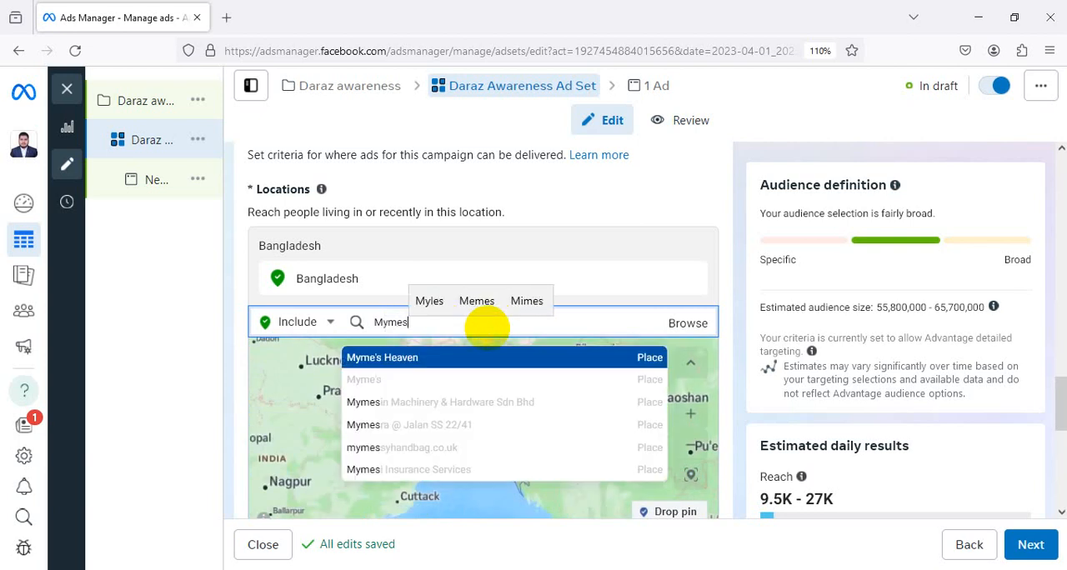
{"action": "key", "text": "BackSpace"}
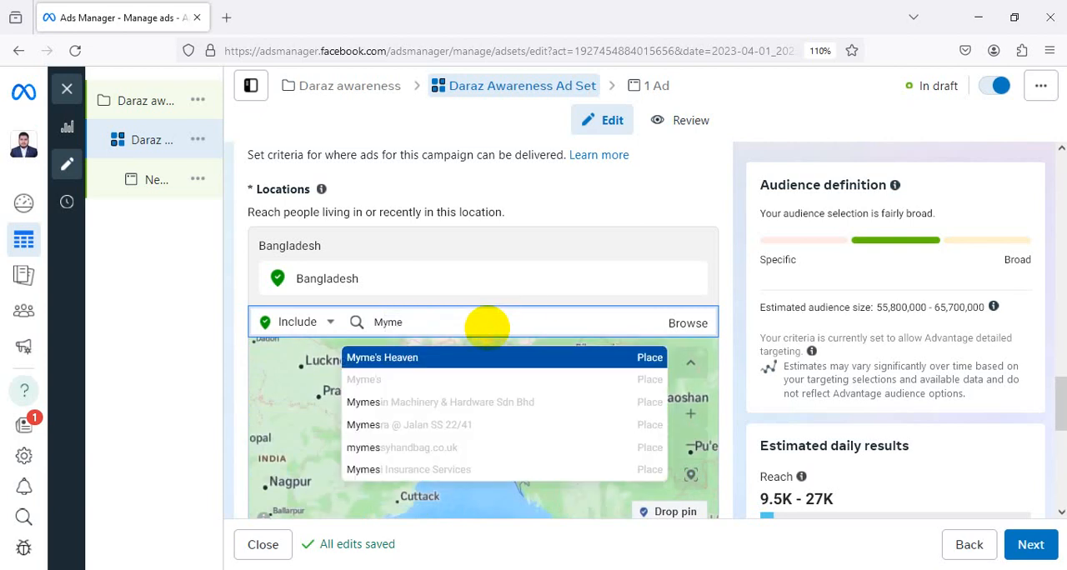
{"action": "type", "text": "nsingh"}
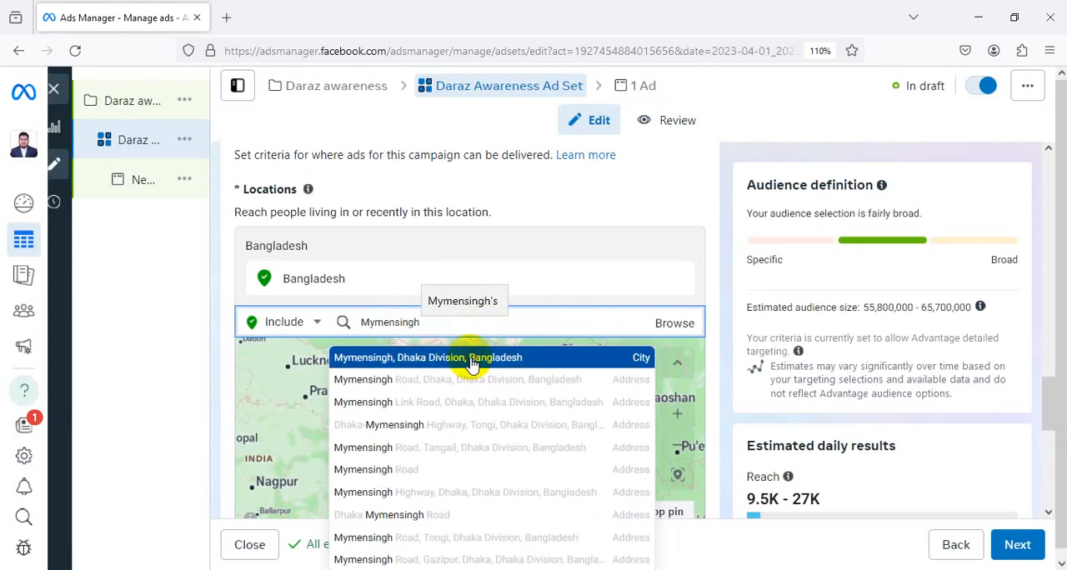
{"action": "left_click", "coordinate": [472, 363]}
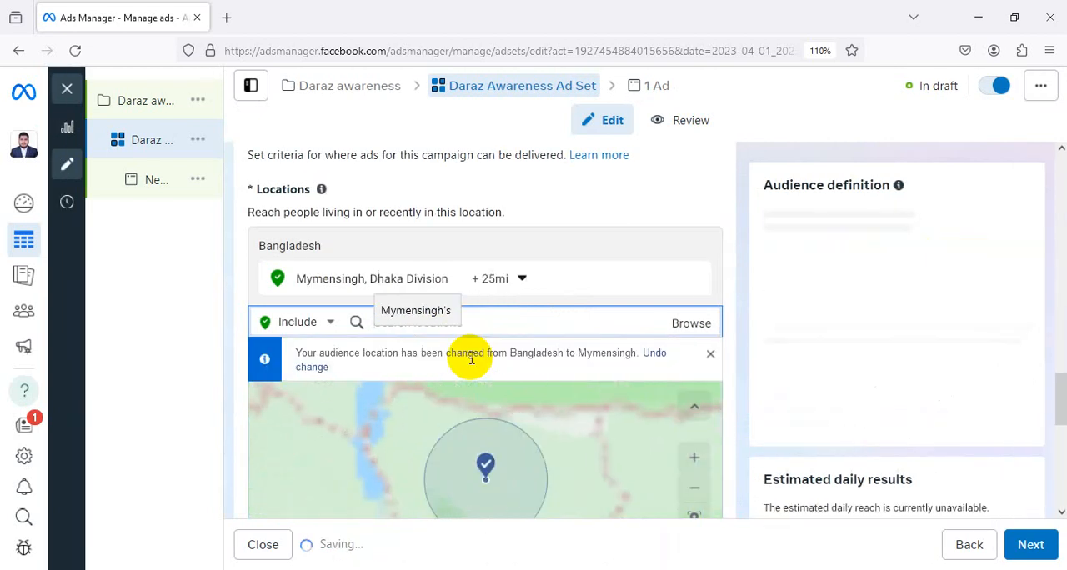
Examine the area covered by the targeting radius around Mymensingh on the location map
{"action": "scroll", "coordinate": [688, 296], "scroll_direction": "down", "scroll_amount": 1}
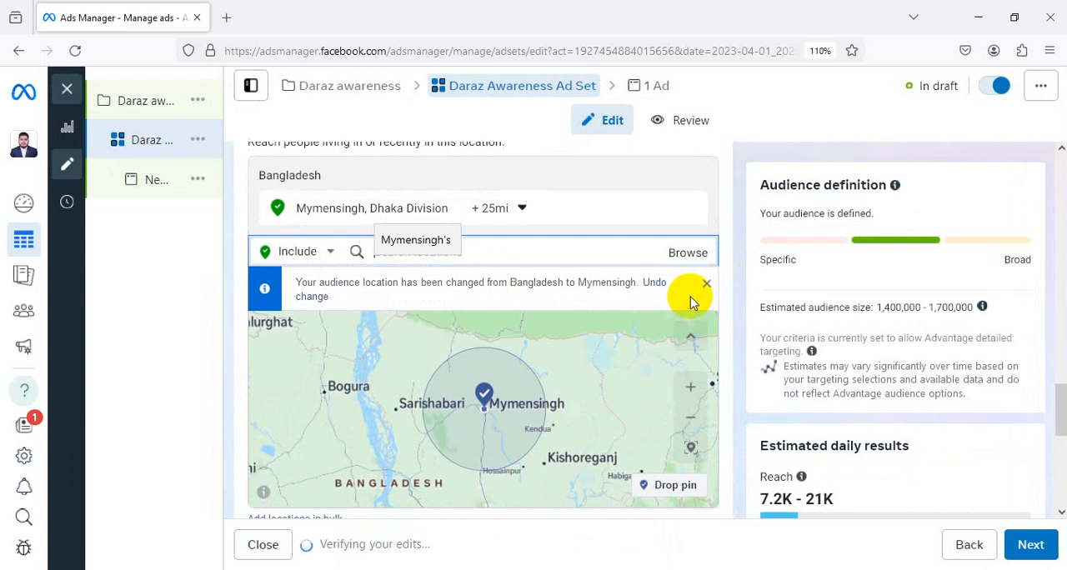
{"action": "scroll", "coordinate": [559, 373], "scroll_direction": "up", "scroll_amount": 2}
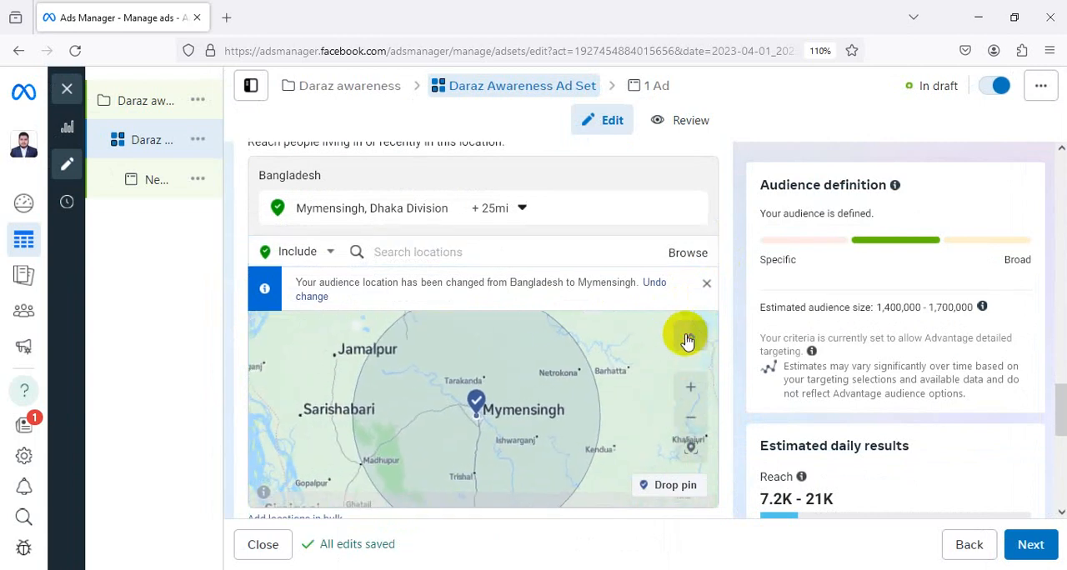
{"action": "scroll", "coordinate": [603, 406], "scroll_direction": "up", "scroll_amount": 1}
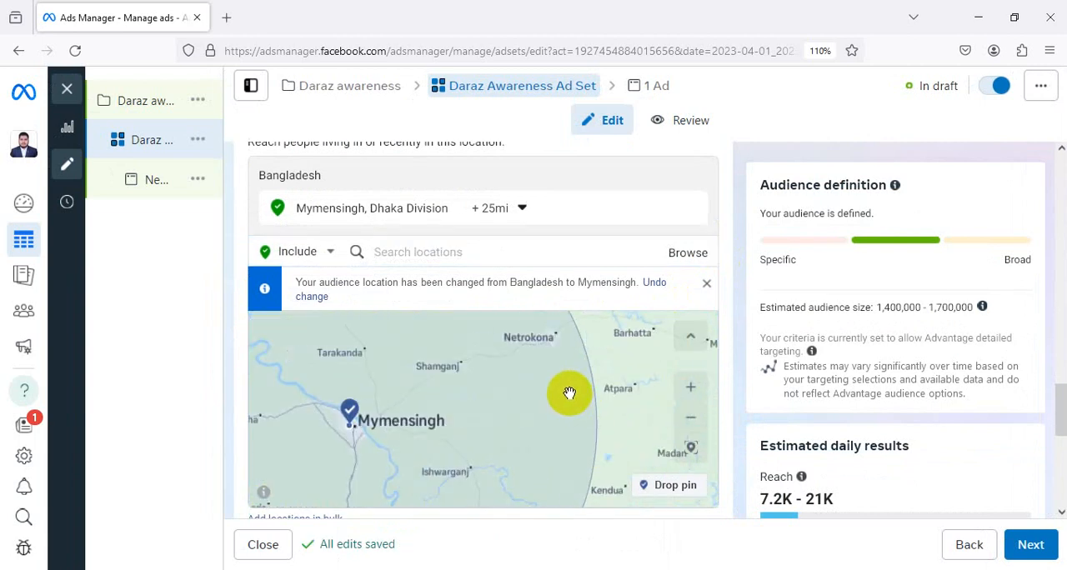
{"action": "scroll", "coordinate": [569, 393], "scroll_direction": "down", "scroll_amount": 1}
{"action": "scroll", "coordinate": [569, 391], "scroll_direction": "up", "scroll_amount": 1}
{"action": "left_click_drag", "start_coordinate": [538, 380], "coordinate": [582, 356]}
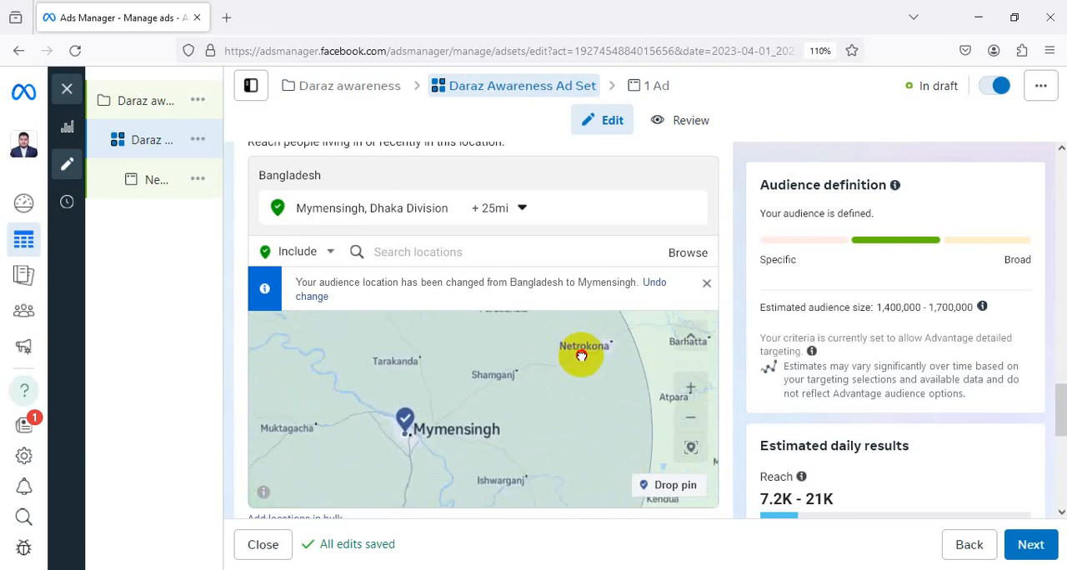
{"action": "left_click_drag", "start_coordinate": [550, 416], "coordinate": [460, 506]}
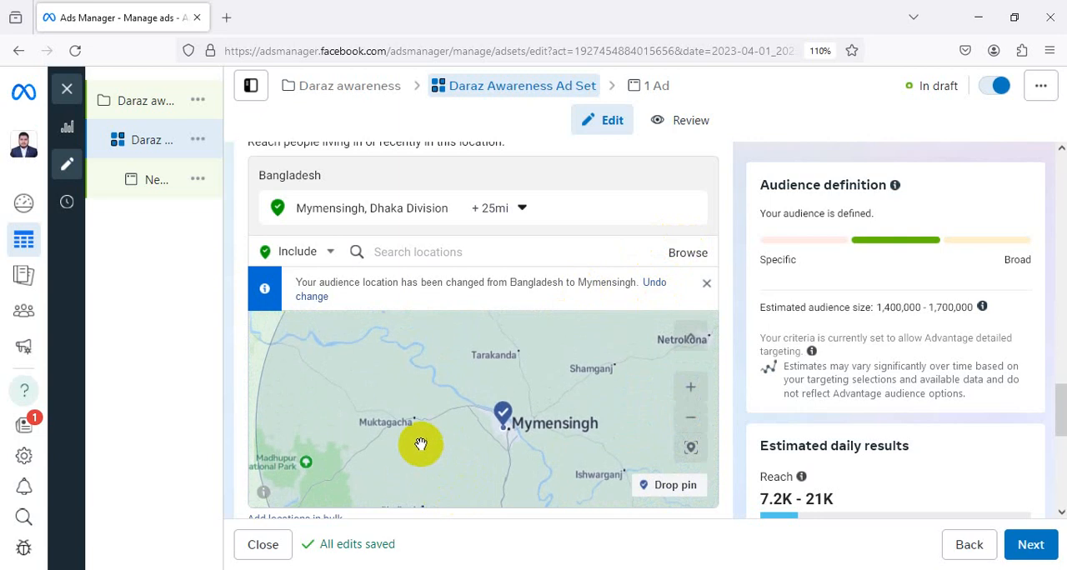
{"action": "left_click_drag", "start_coordinate": [421, 444], "coordinate": [409, 500]}
{"action": "left_click_drag", "start_coordinate": [443, 405], "coordinate": [434, 453]}
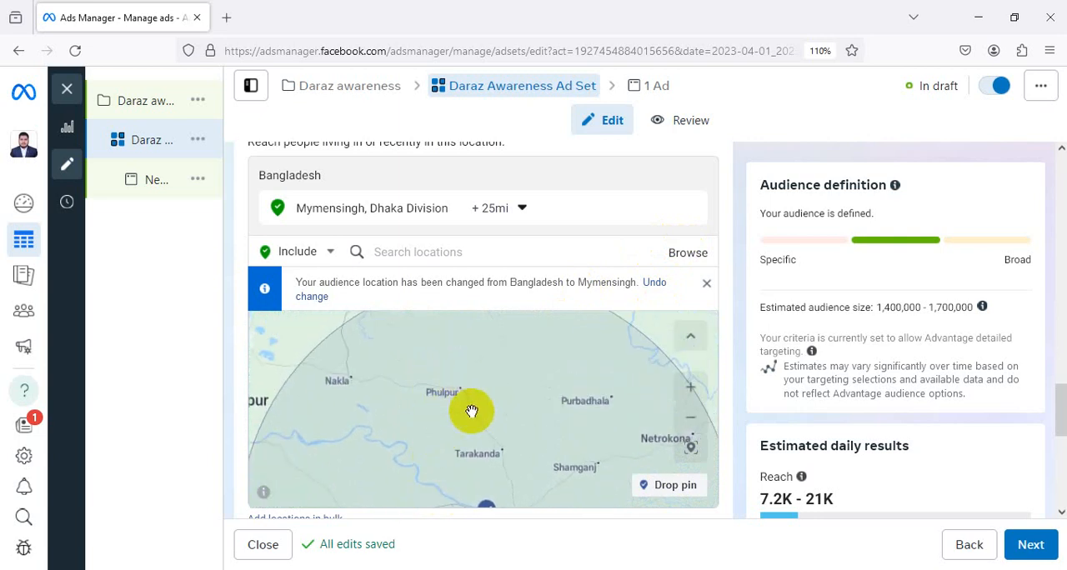
Examine the regions surrounding the Mymensingh targeting radius on the location map
{"action": "left_click_drag", "start_coordinate": [472, 411], "coordinate": [434, 434]}
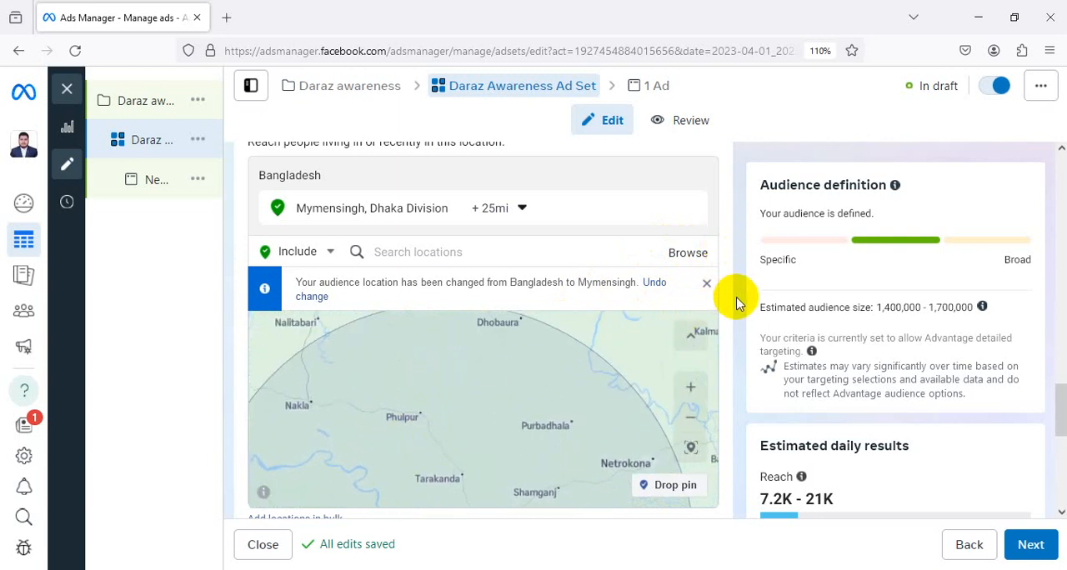
{"action": "scroll", "coordinate": [736, 304], "scroll_direction": "down", "scroll_amount": 2}
{"action": "scroll", "coordinate": [619, 297], "scroll_direction": "down", "scroll_amount": 2}
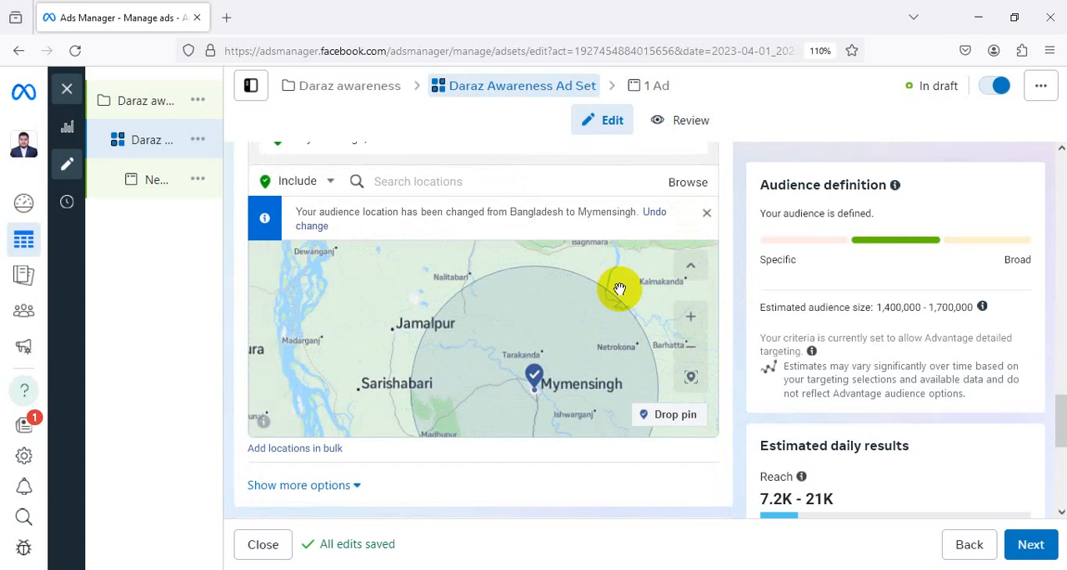
{"action": "scroll", "coordinate": [619, 289], "scroll_direction": "down", "scroll_amount": 2}
{"action": "left_click_drag", "start_coordinate": [600, 341], "coordinate": [475, 286]}
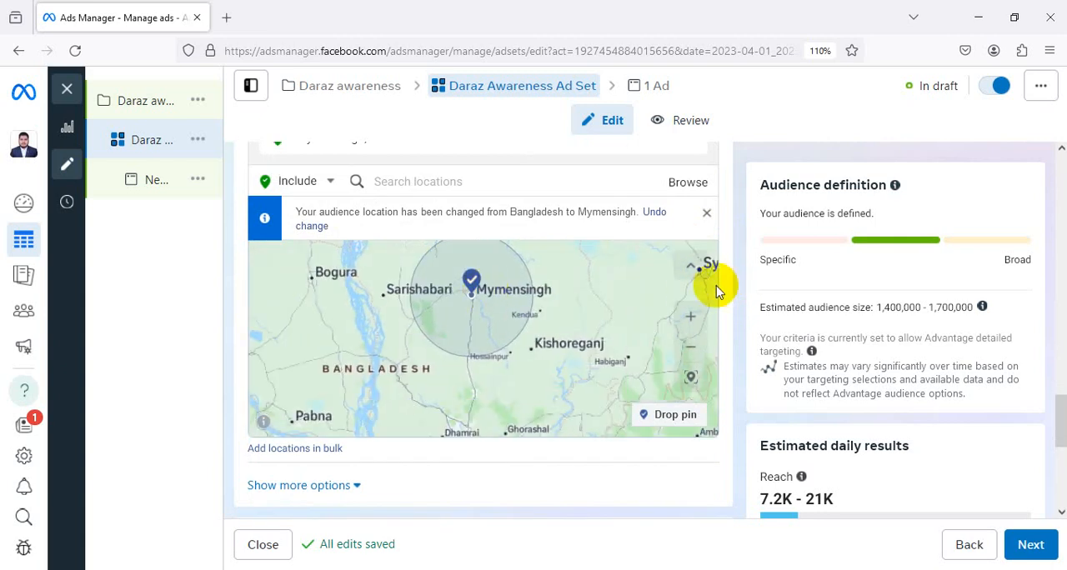
Expand the optional Advantage+ audience suggestion and set its maximum age to 40
{"action": "scroll", "coordinate": [731, 302], "scroll_direction": "down", "scroll_amount": 4}
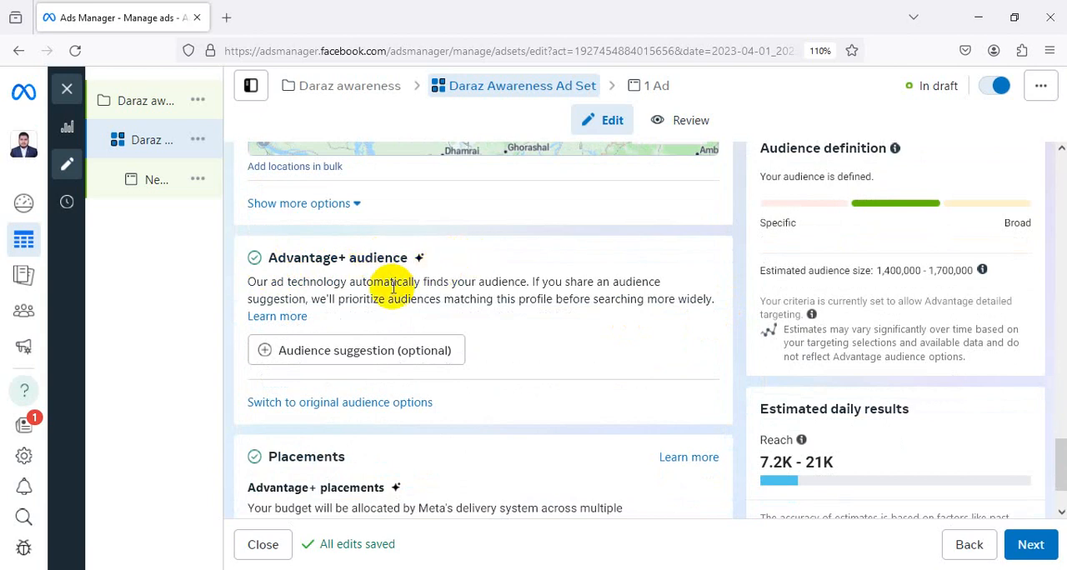
{"action": "left_click", "coordinate": [264, 354]}
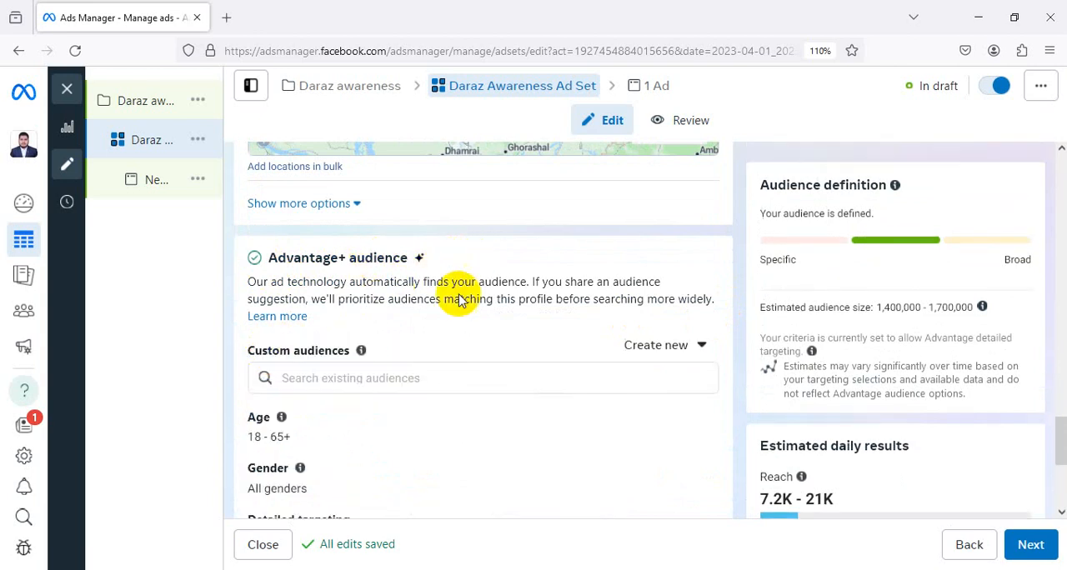
{"action": "scroll", "coordinate": [466, 287], "scroll_direction": "down", "scroll_amount": 1}
{"action": "scroll", "coordinate": [473, 291], "scroll_direction": "down", "scroll_amount": 1}
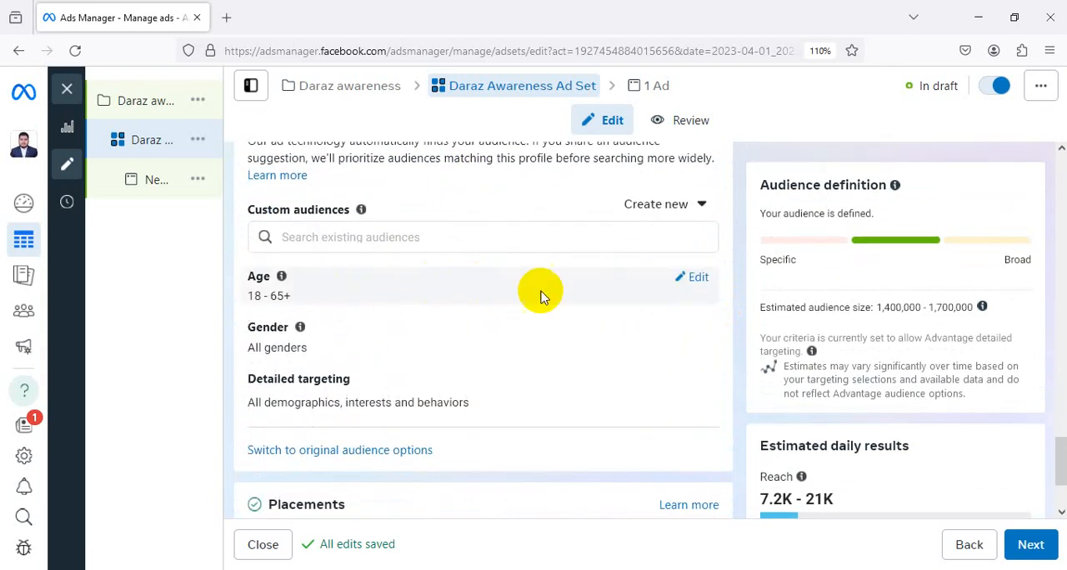
{"action": "left_click", "coordinate": [698, 277]}
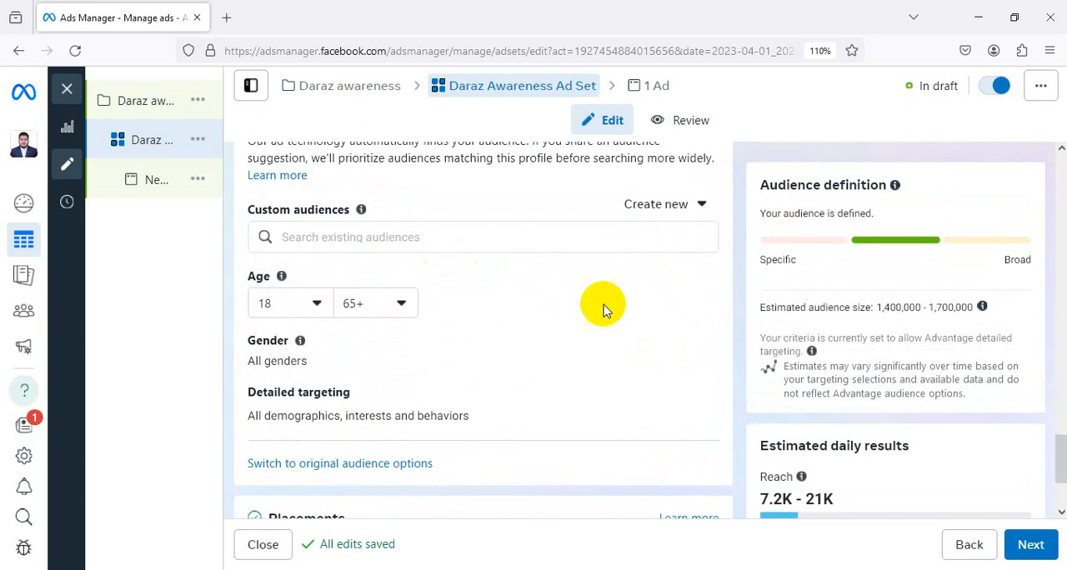
{"action": "left_click", "coordinate": [318, 304]}
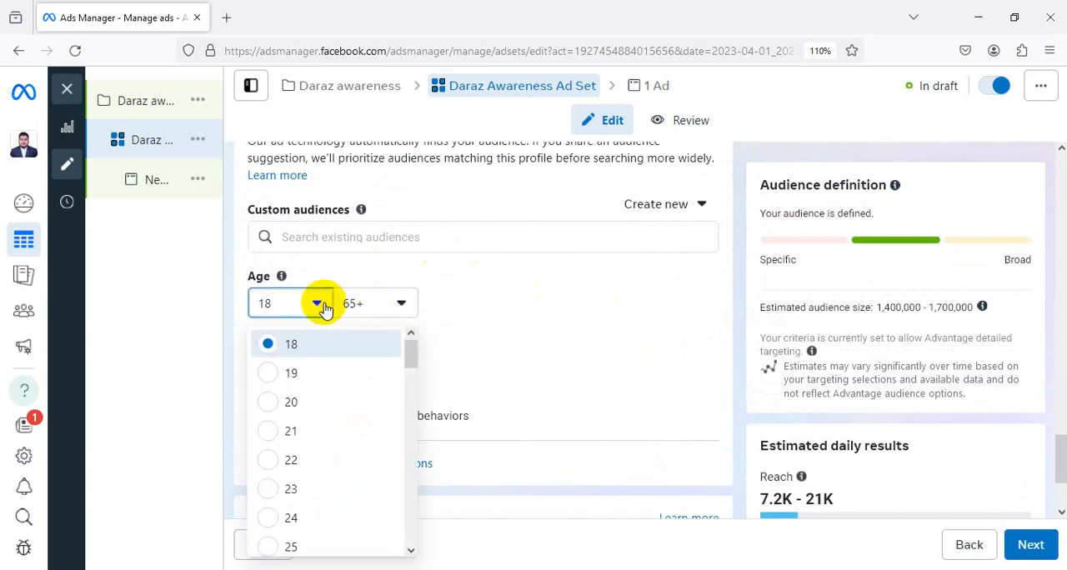
{"action": "left_click", "coordinate": [376, 305]}
{"action": "scroll", "coordinate": [428, 422], "scroll_direction": "up", "scroll_amount": 10}
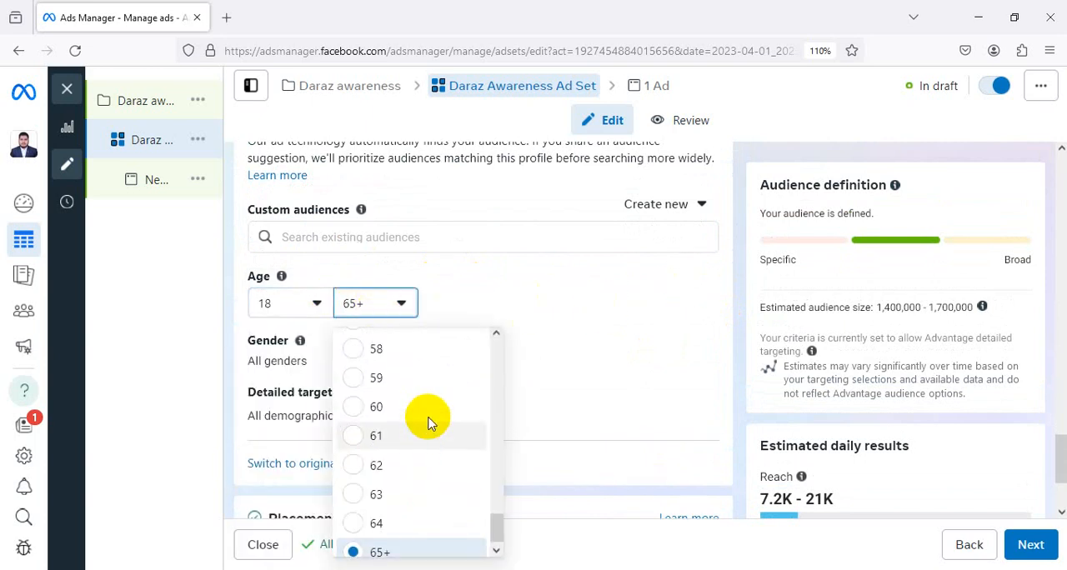
{"action": "left_click", "coordinate": [501, 435]}
{"action": "scroll", "coordinate": [417, 440], "scroll_direction": "down", "scroll_amount": 1}
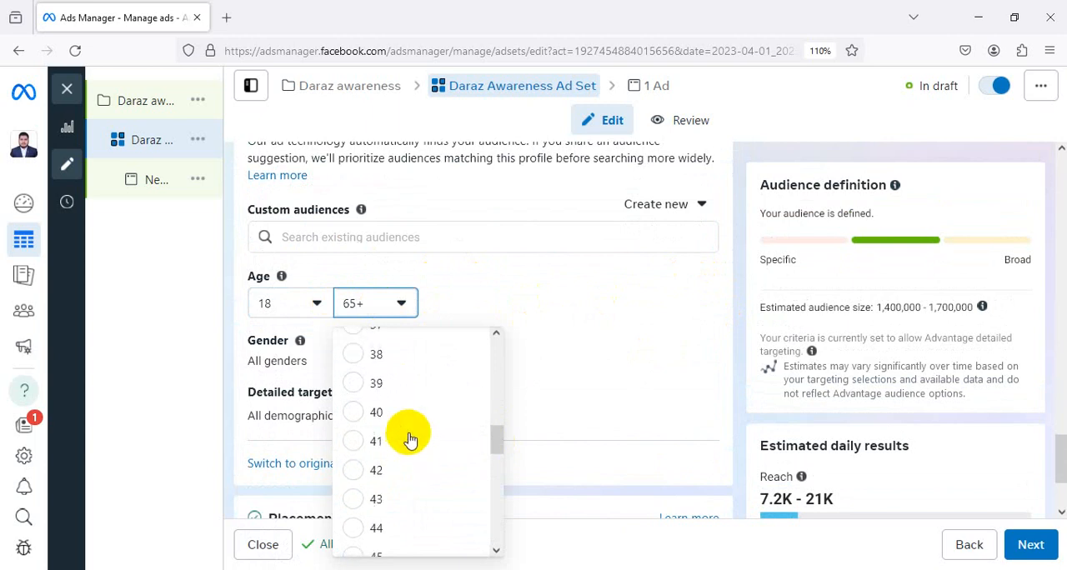
{"action": "left_click", "coordinate": [408, 414]}
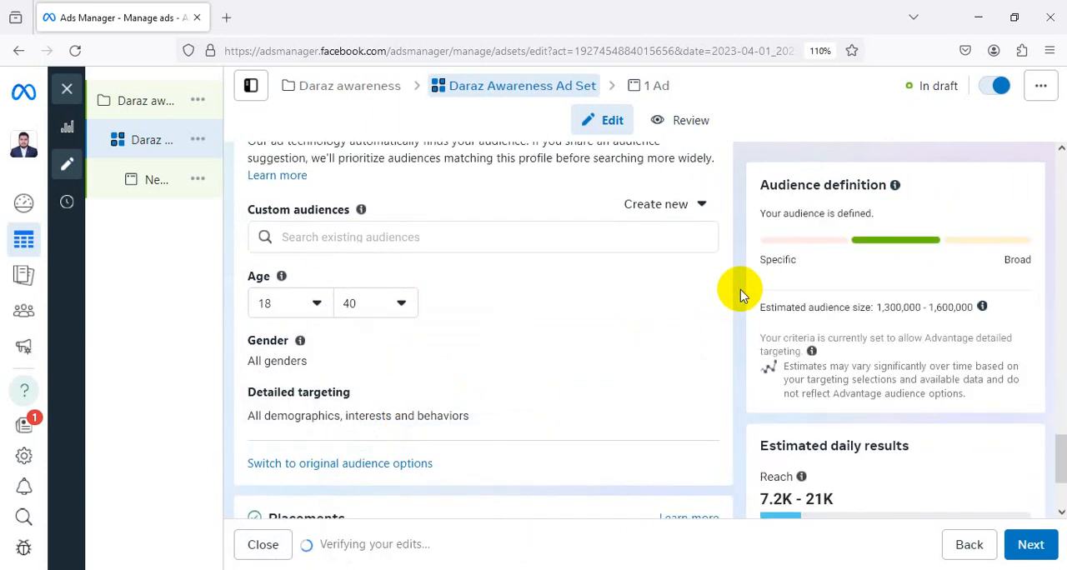
Edit the detailed targeting to include people whose relationship status is Single
{"action": "scroll", "coordinate": [737, 291], "scroll_direction": "down", "scroll_amount": 3}
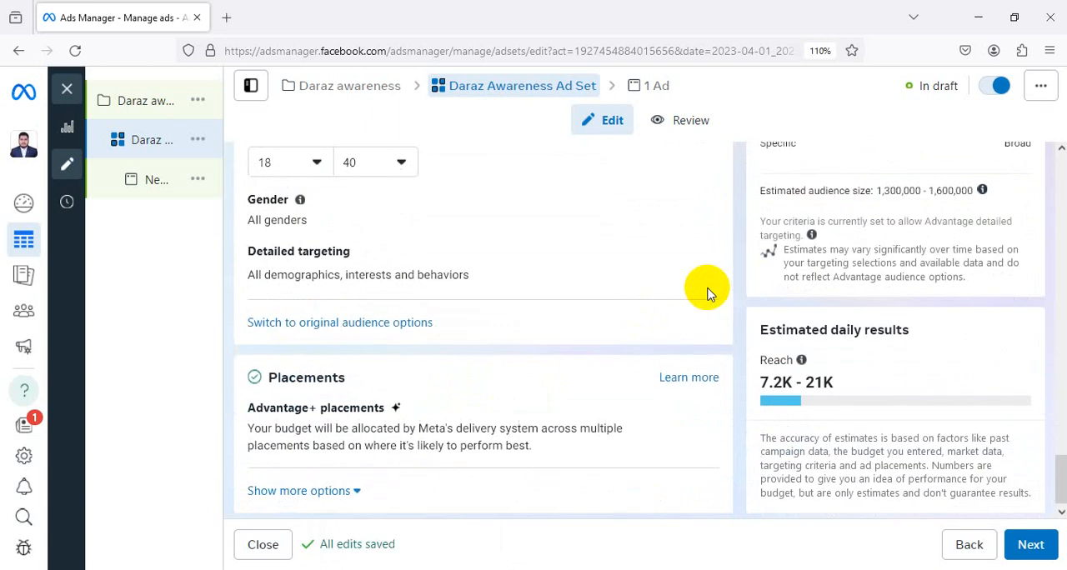
{"action": "mouse_move", "coordinate": [341, 273]}
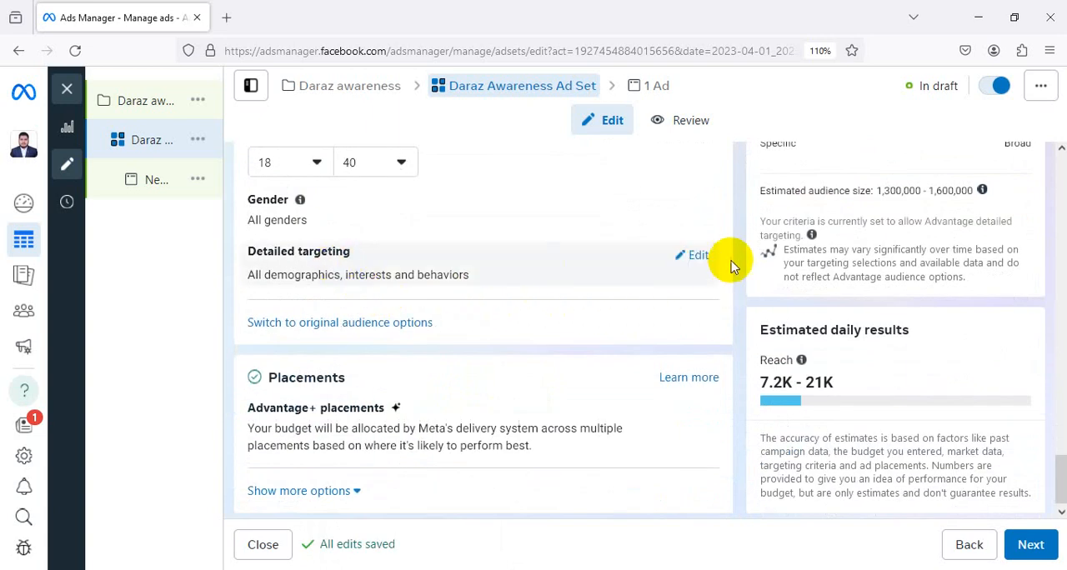
{"action": "left_click", "coordinate": [698, 256]}
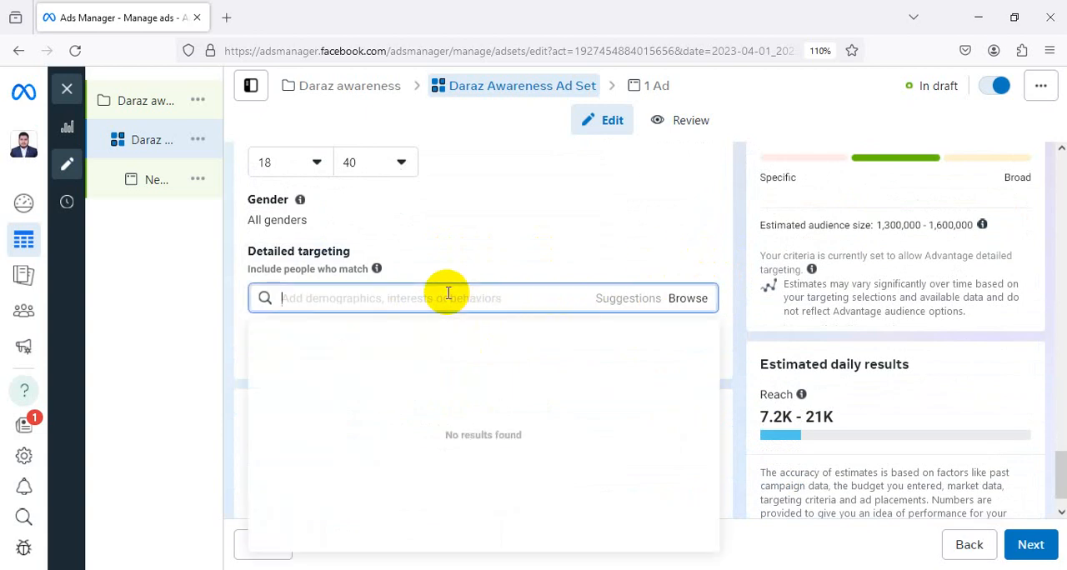
{"action": "type", "text": "s"}
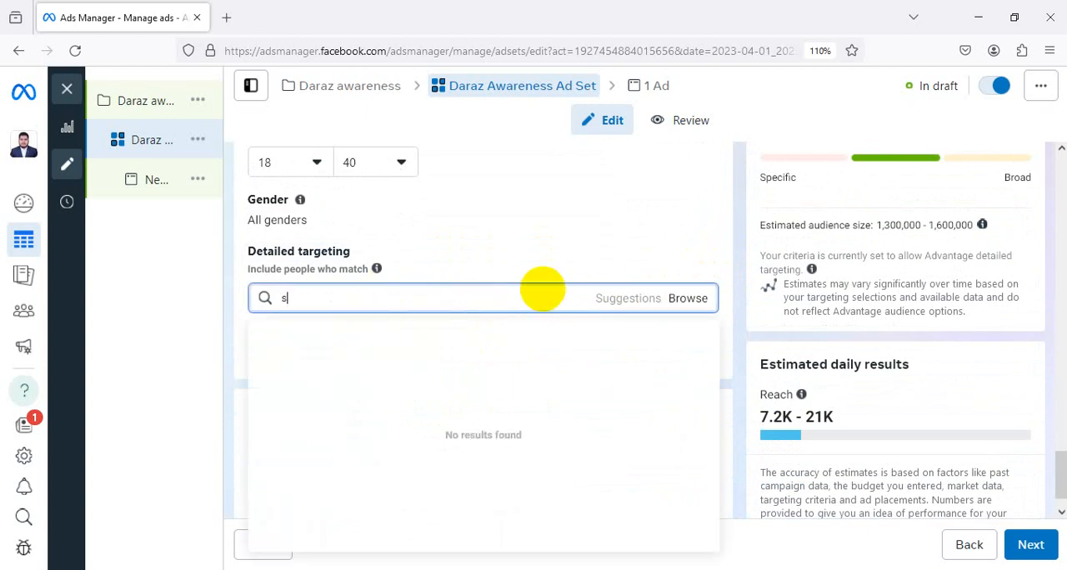
{"action": "type", "text": "ingle"}
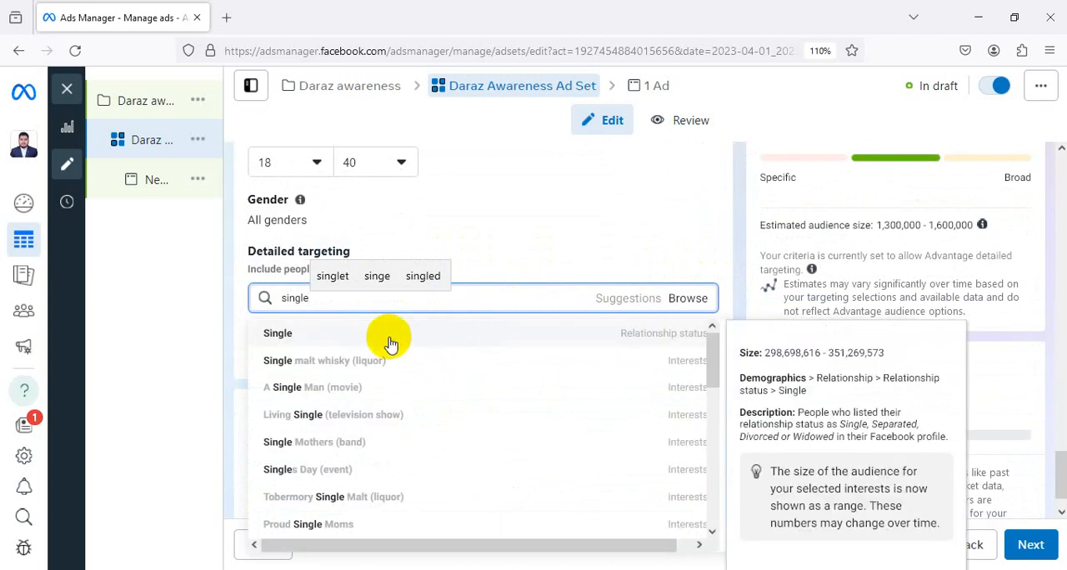
{"action": "left_click", "coordinate": [395, 335]}
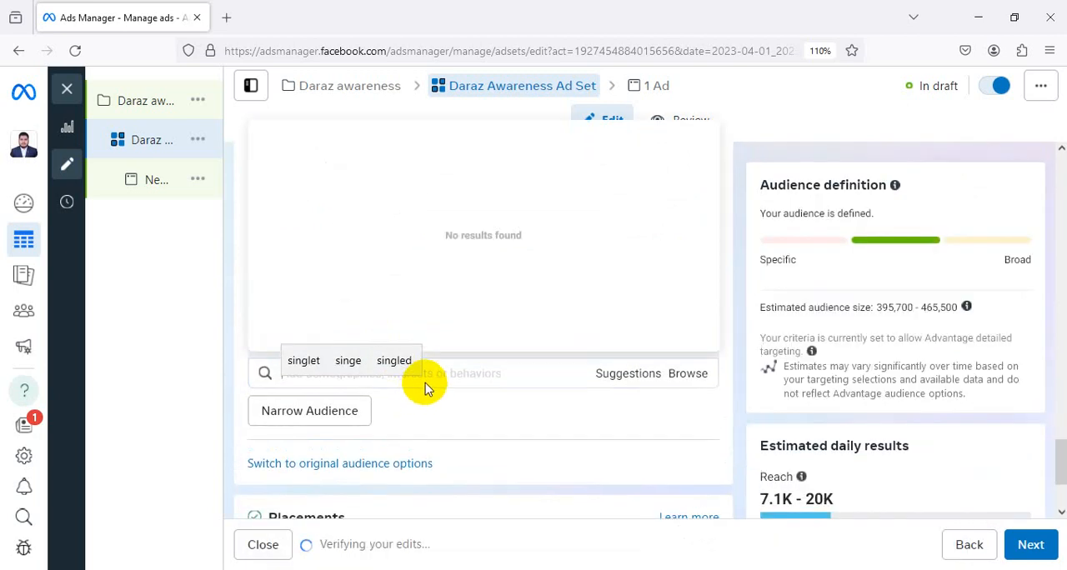
Search detailed targeting for "married" and add the Married relationship status to the included audience
{"action": "type", "text": "married"}
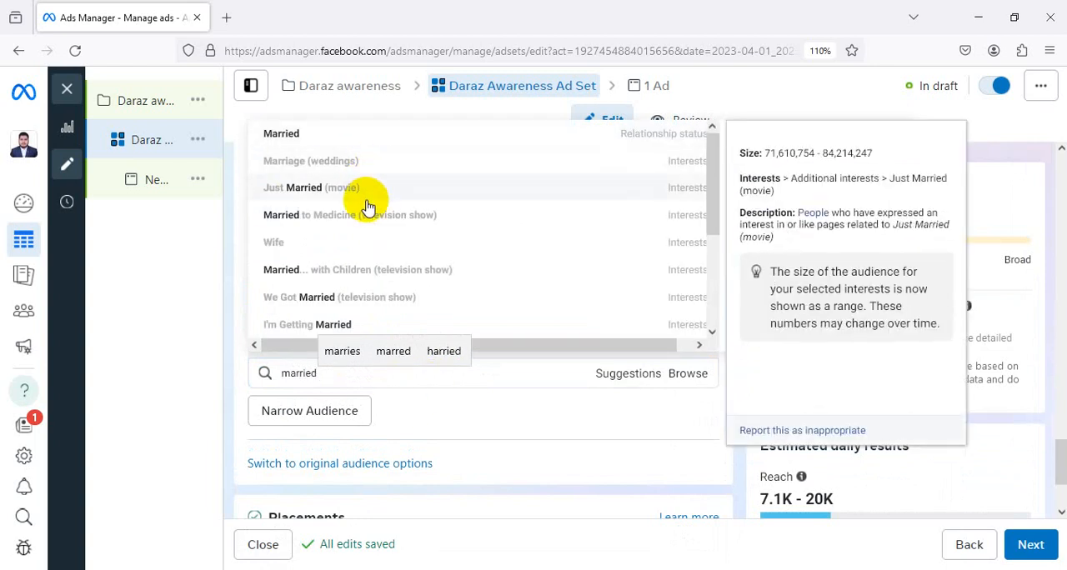
{"action": "scroll", "coordinate": [388, 235], "scroll_direction": "down", "scroll_amount": 3}
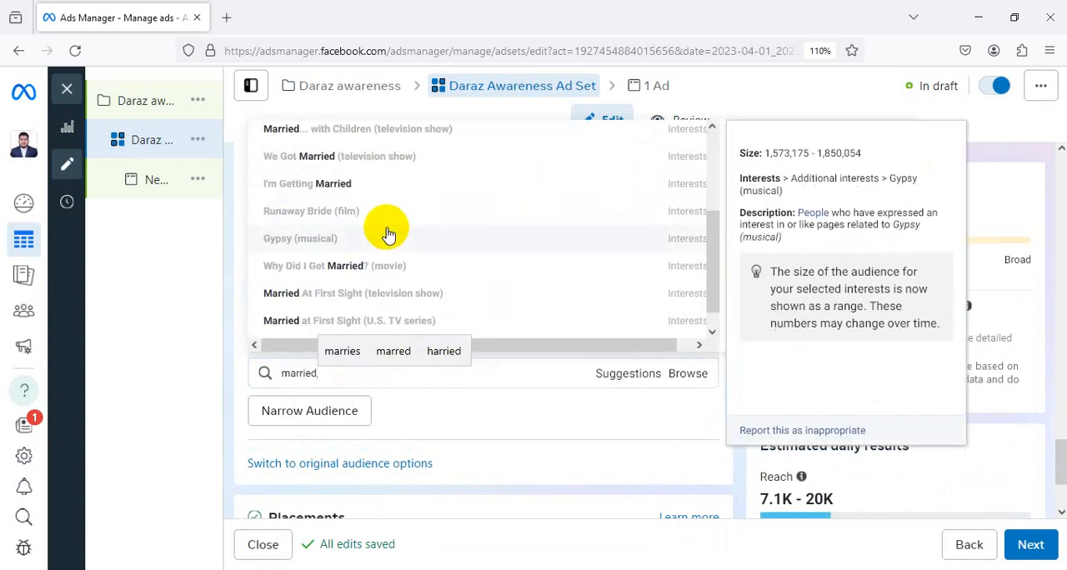
{"action": "scroll", "coordinate": [390, 230], "scroll_direction": "up", "scroll_amount": 3}
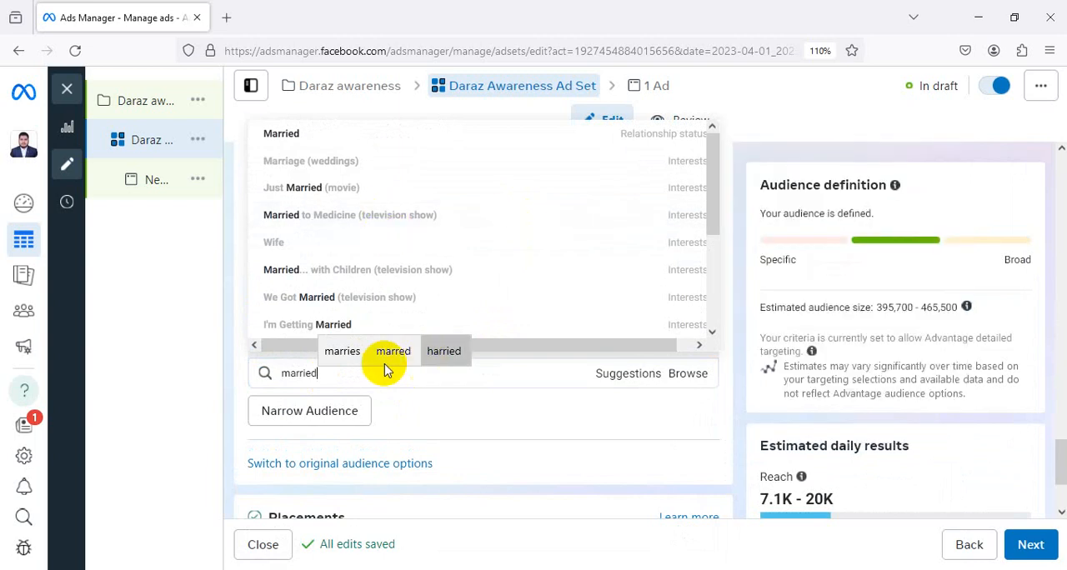
{"action": "left_click", "coordinate": [361, 137]}
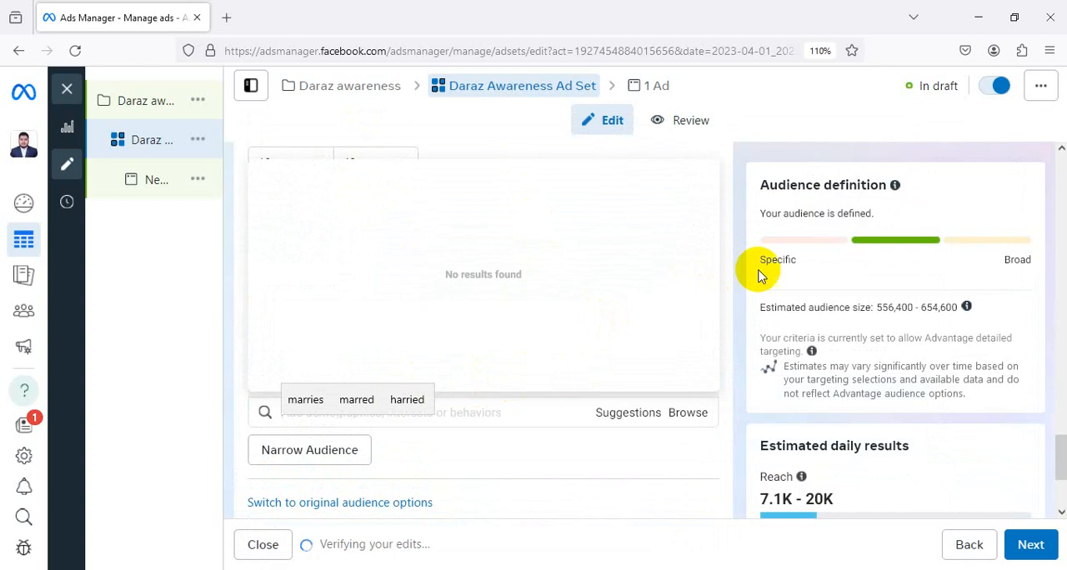
{"action": "scroll", "coordinate": [758, 269], "scroll_direction": "up", "scroll_amount": 4}
{"action": "scroll", "coordinate": [745, 278], "scroll_direction": "down", "scroll_amount": 9}
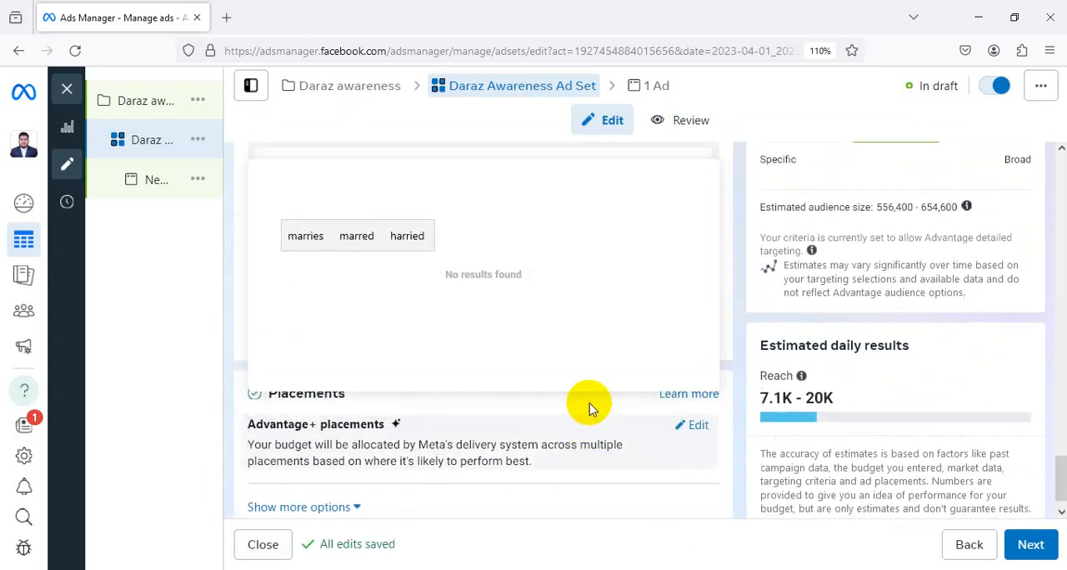
{"action": "scroll", "coordinate": [714, 262], "scroll_direction": "up", "scroll_amount": 2}
{"action": "left_click", "coordinate": [737, 225]}
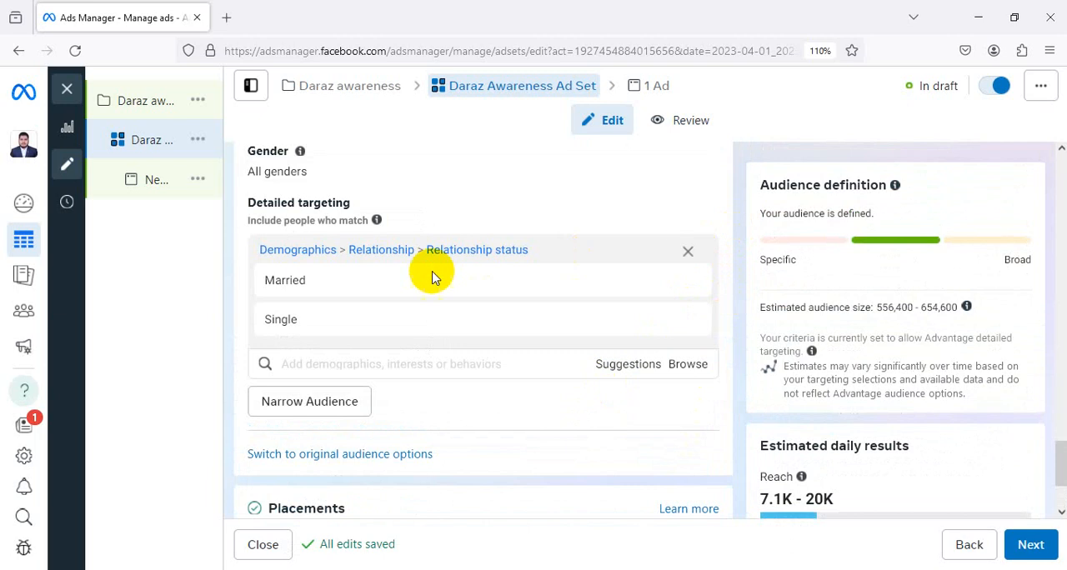
{"action": "left_click", "coordinate": [705, 268]}
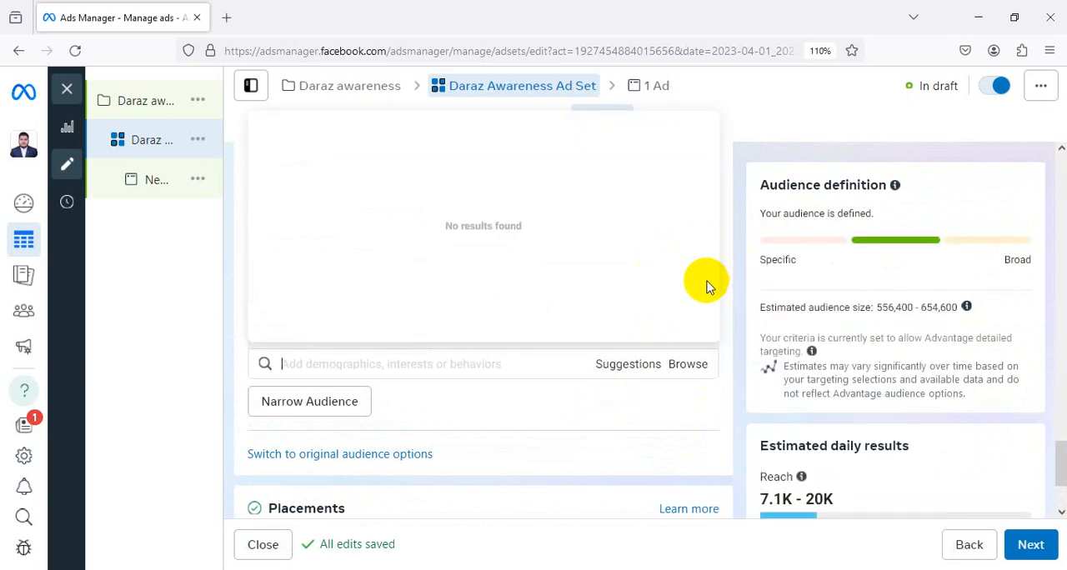
Edit the ad set's placements and switch them to Manual placements
{"action": "scroll", "coordinate": [435, 372], "scroll_direction": "down", "scroll_amount": 2}
{"action": "scroll", "coordinate": [435, 372], "scroll_direction": "up", "scroll_amount": 5}
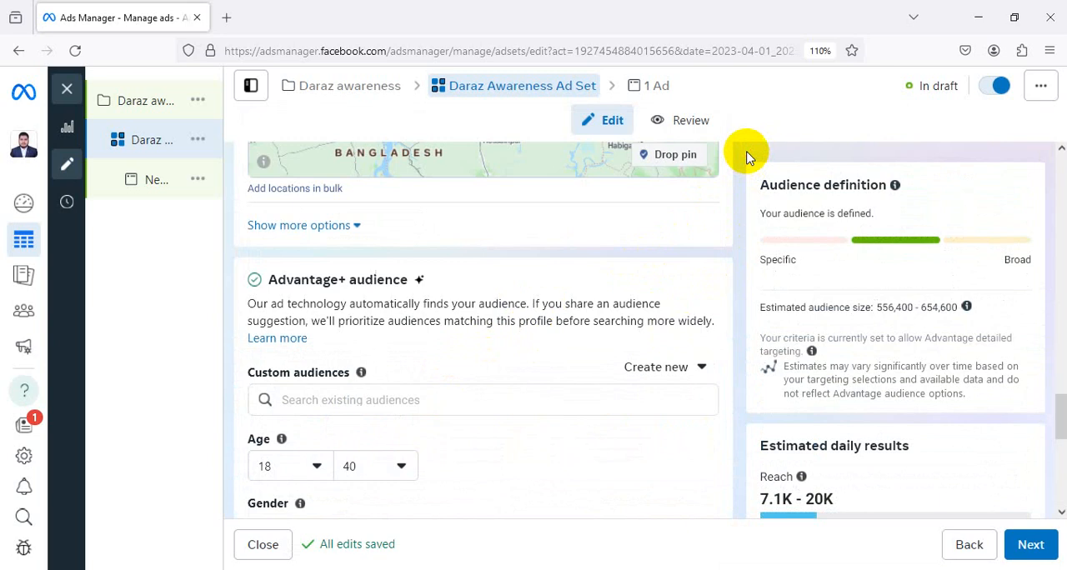
{"action": "scroll", "coordinate": [714, 244], "scroll_direction": "down", "scroll_amount": 5}
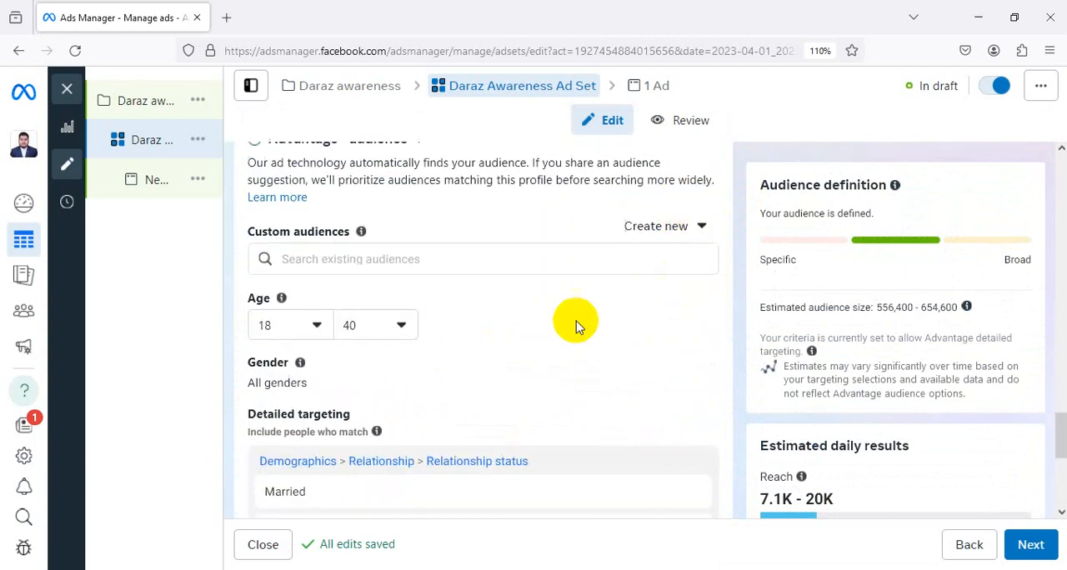
{"action": "scroll", "coordinate": [375, 397], "scroll_direction": "down", "scroll_amount": 2}
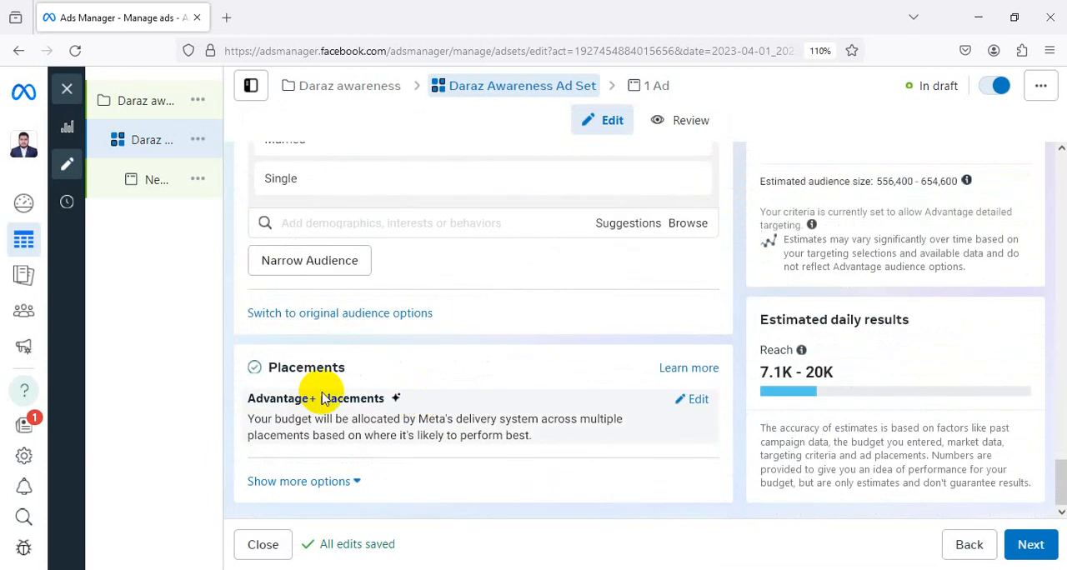
{"action": "left_click", "coordinate": [700, 401]}
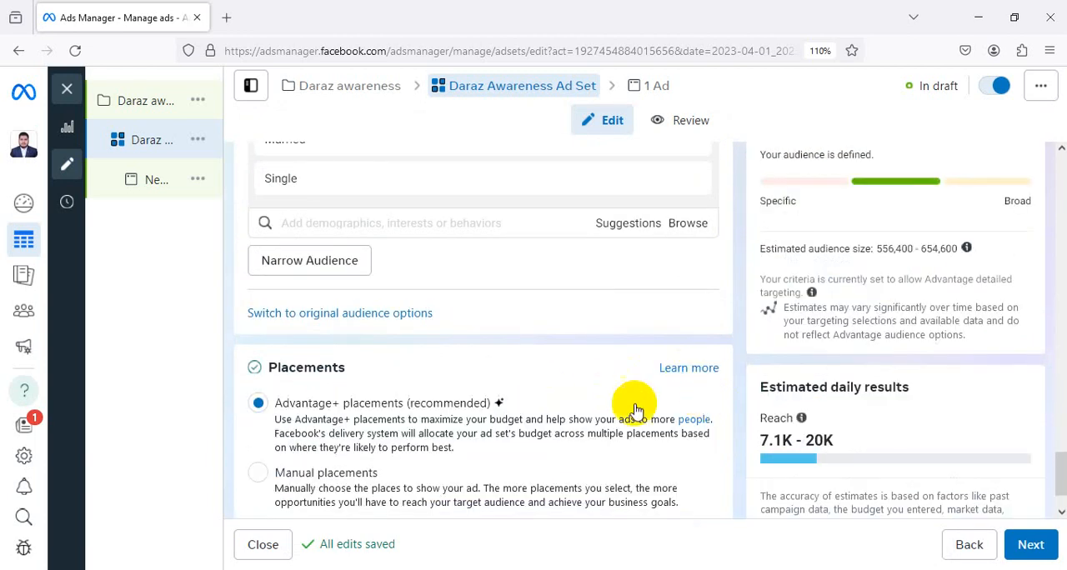
{"action": "scroll", "coordinate": [659, 258], "scroll_direction": "down", "scroll_amount": 1}
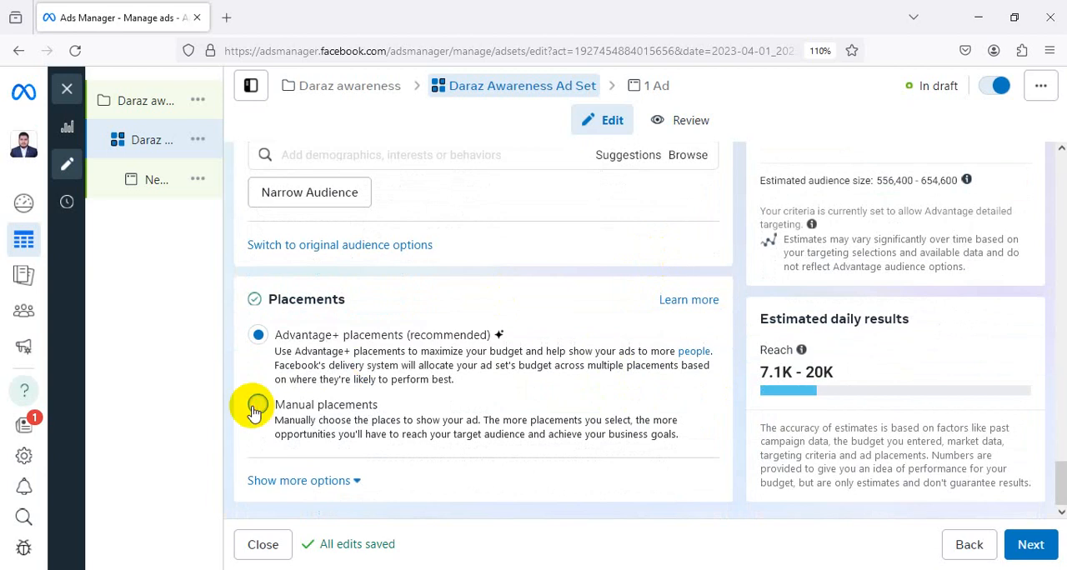
{"action": "left_click", "coordinate": [257, 407]}
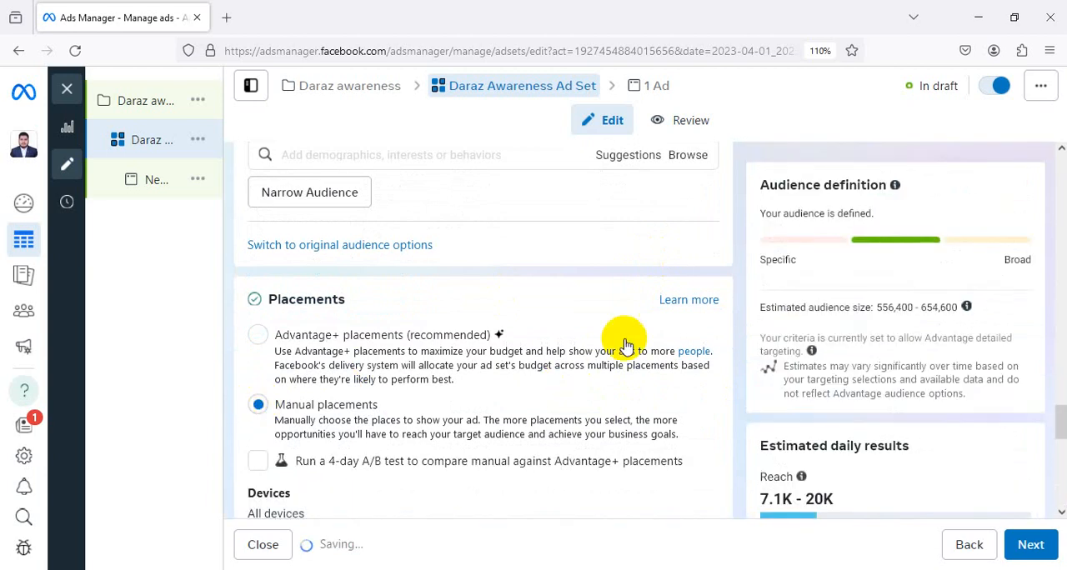
Look through the manual placement platforms and placement types, and go back over the ad set's settings up to its name
{"action": "scroll", "coordinate": [631, 335], "scroll_direction": "down", "scroll_amount": 3}
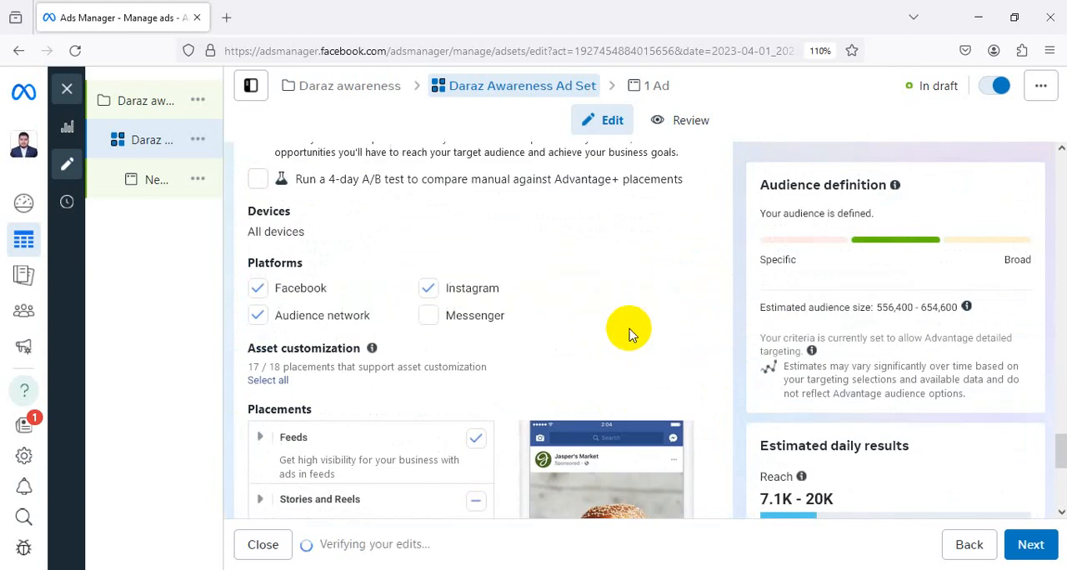
{"action": "scroll", "coordinate": [629, 334], "scroll_direction": "down", "scroll_amount": 5}
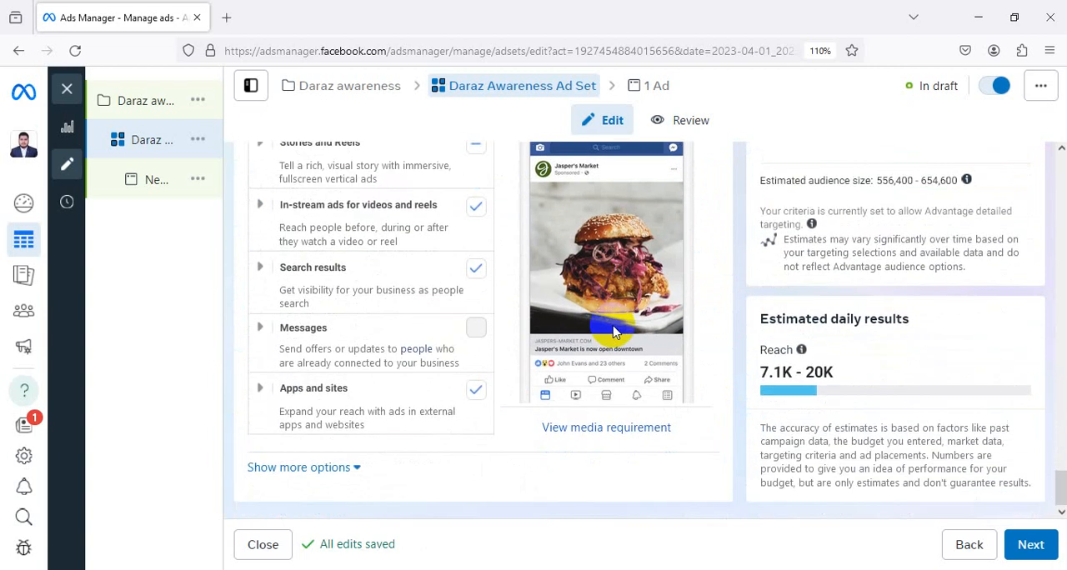
{"action": "scroll", "coordinate": [613, 331], "scroll_direction": "up", "scroll_amount": 15}
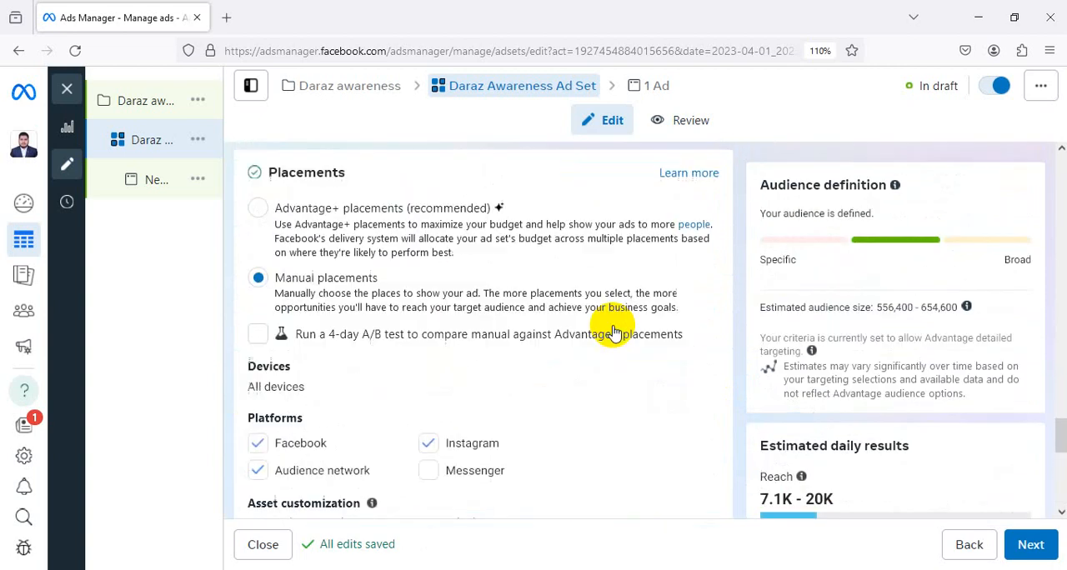
{"action": "scroll", "coordinate": [612, 331], "scroll_direction": "up", "scroll_amount": 20}
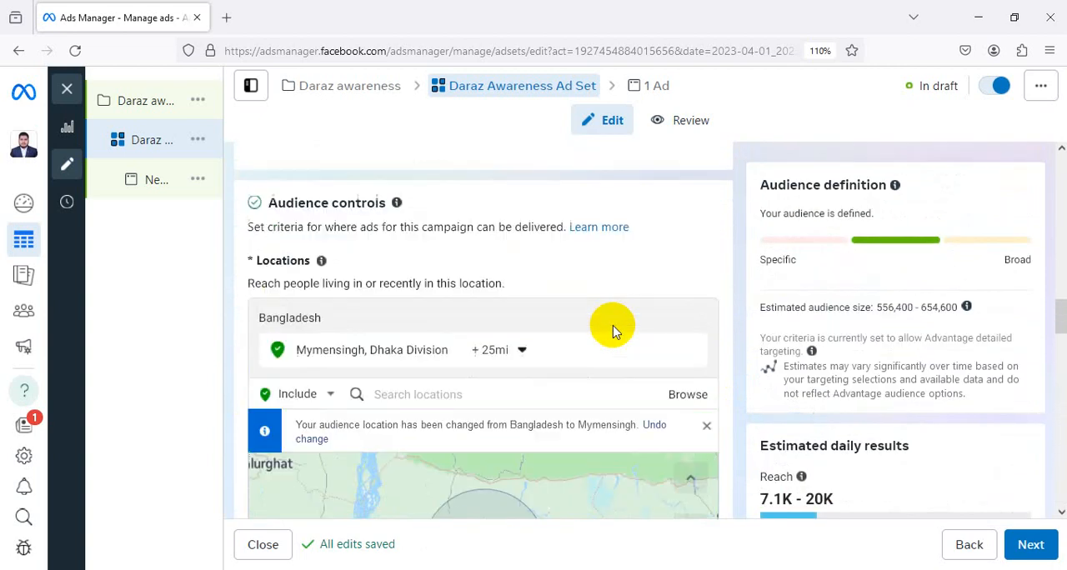
{"action": "scroll", "coordinate": [613, 331], "scroll_direction": "up", "scroll_amount": 3}
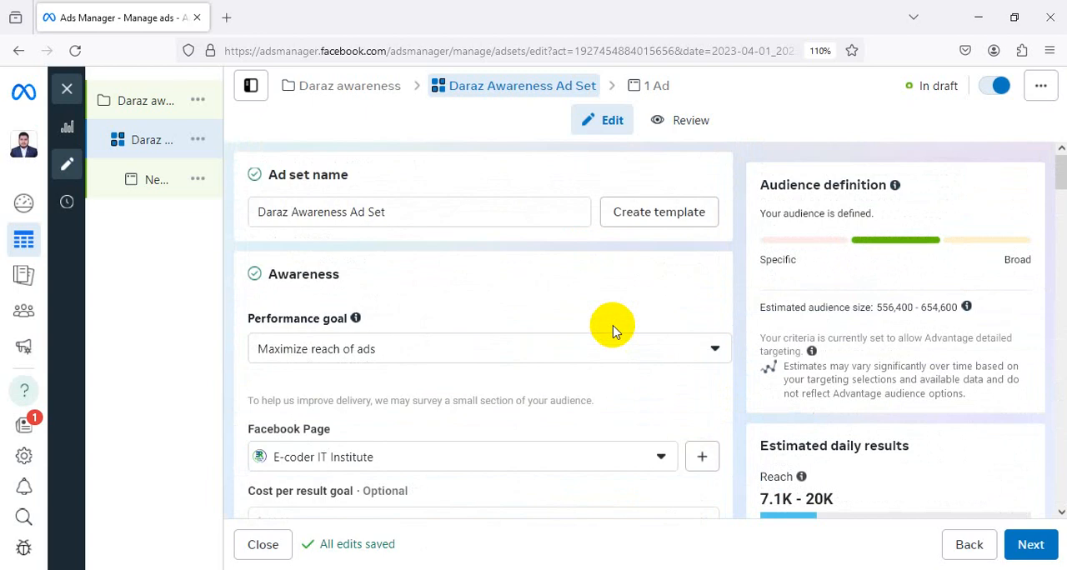
Review the ad set's name, performance goal, Facebook Page, cost per result goal and daily budget
{"action": "scroll", "coordinate": [450, 250], "scroll_direction": "down", "scroll_amount": 1}
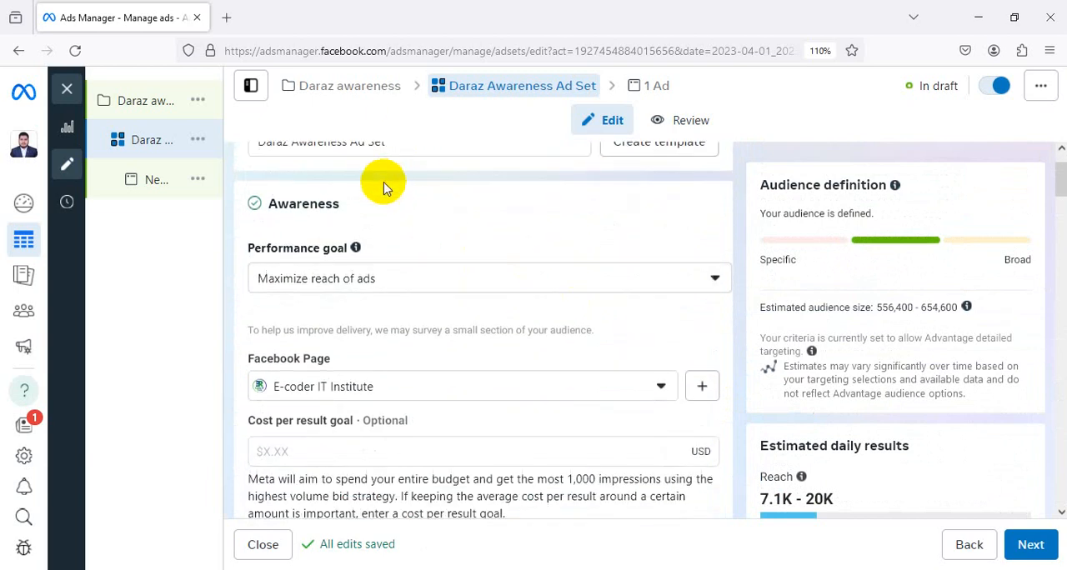
{"action": "scroll", "coordinate": [367, 209], "scroll_direction": "up", "scroll_amount": 1}
{"action": "scroll", "coordinate": [540, 295], "scroll_direction": "down", "scroll_amount": 3}
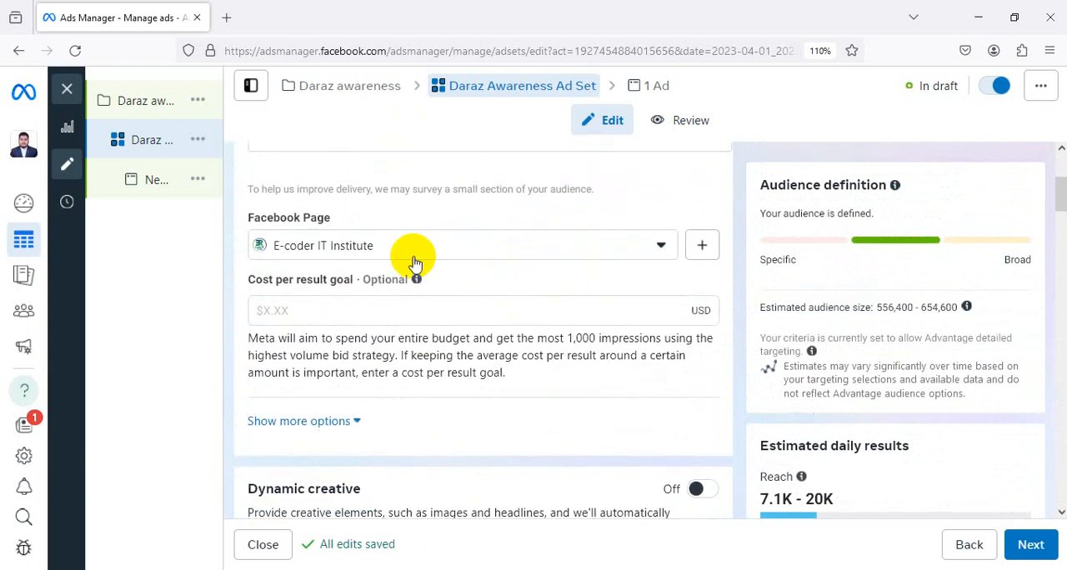
{"action": "left_click", "coordinate": [408, 247]}
{"action": "left_click", "coordinate": [408, 247]}
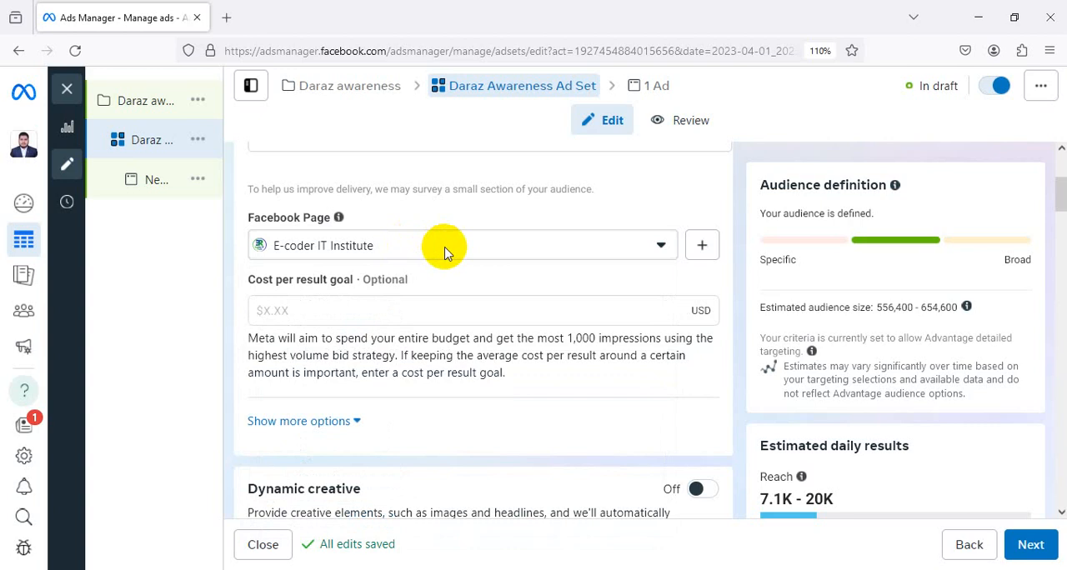
{"action": "scroll", "coordinate": [444, 250], "scroll_direction": "down", "scroll_amount": 2}
{"action": "scroll", "coordinate": [444, 250], "scroll_direction": "down", "scroll_amount": 4}
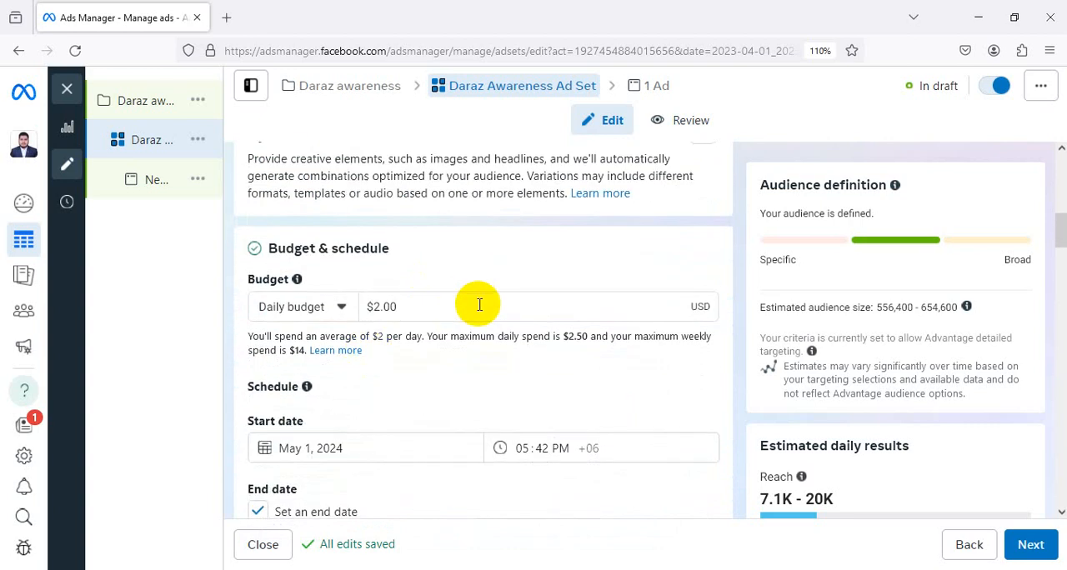
Reset the ad set's start date to today in the schedule
{"action": "scroll", "coordinate": [375, 381], "scroll_direction": "down", "scroll_amount": 2}
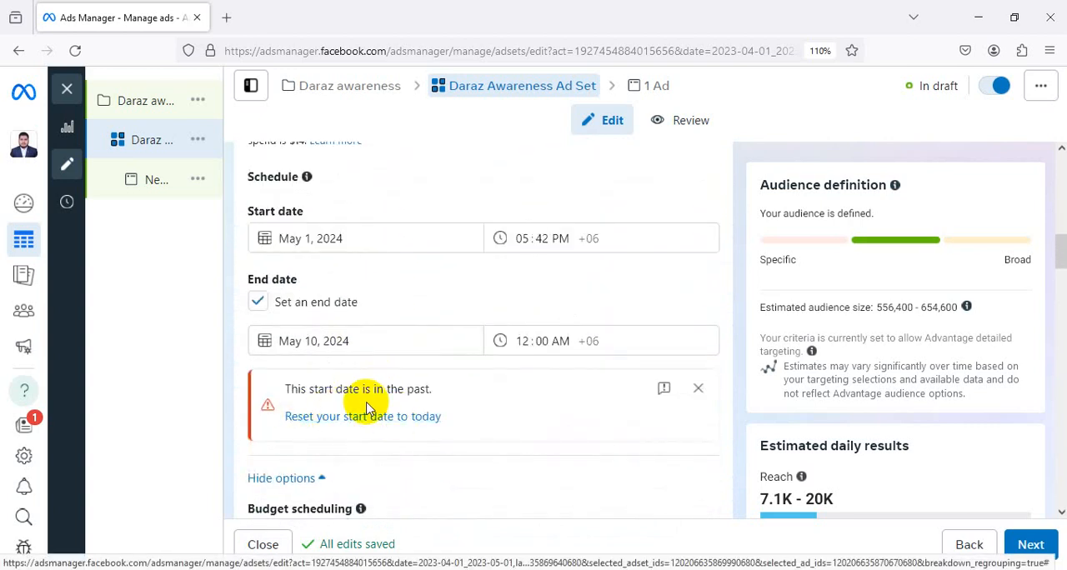
{"action": "left_click", "coordinate": [546, 234]}
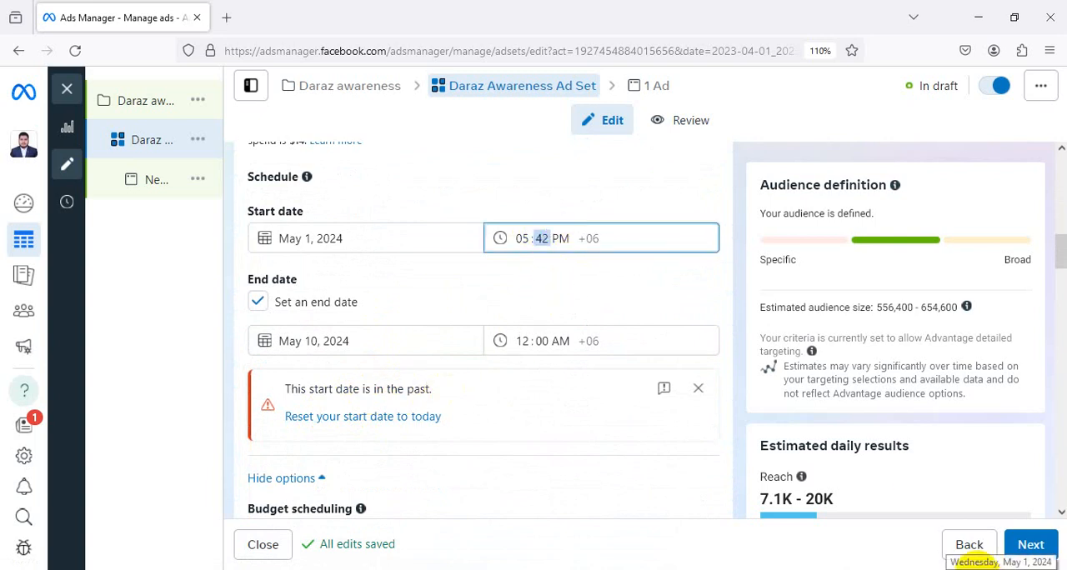
{"action": "left_click", "coordinate": [310, 421]}
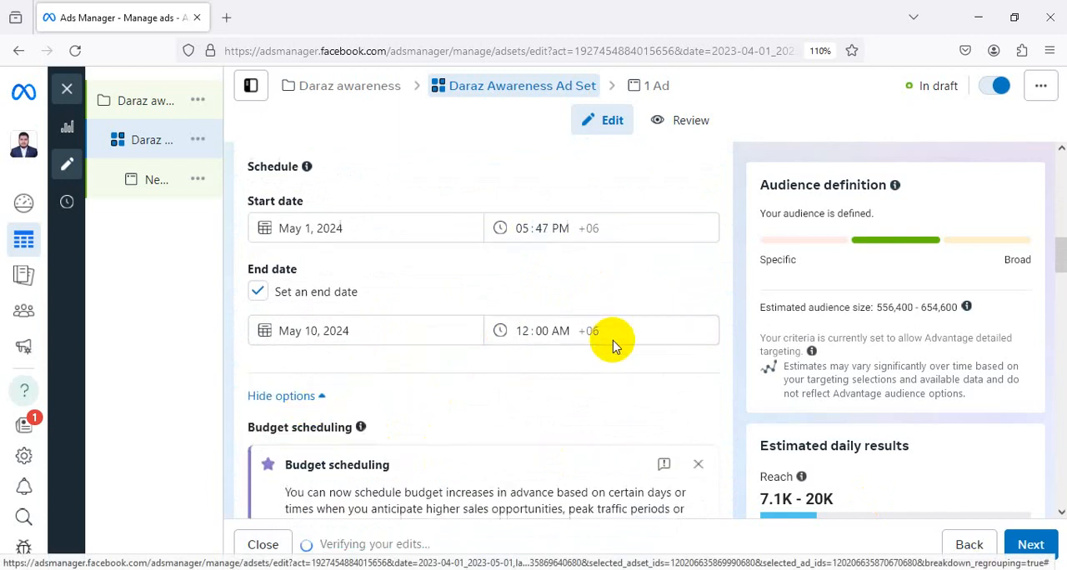
Review the ad set's budget scheduling, audience location map, custom audiences, age, gender and detailed targeting
{"action": "scroll", "coordinate": [613, 345], "scroll_direction": "down", "scroll_amount": 3}
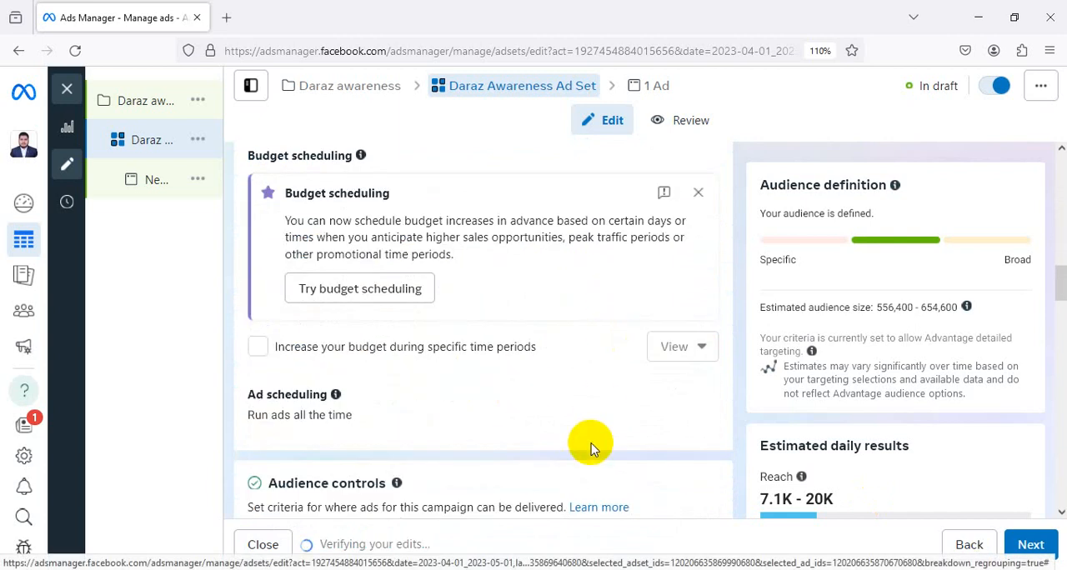
{"action": "scroll", "coordinate": [590, 450], "scroll_direction": "down", "scroll_amount": 3}
{"action": "scroll", "coordinate": [412, 262], "scroll_direction": "down", "scroll_amount": 1}
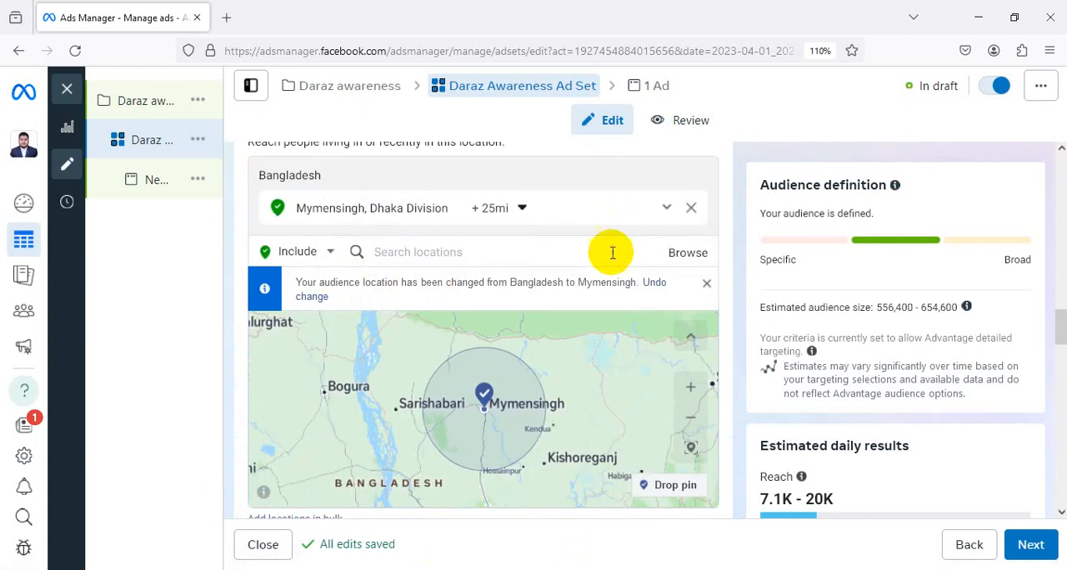
{"action": "scroll", "coordinate": [612, 250], "scroll_direction": "down", "scroll_amount": 4}
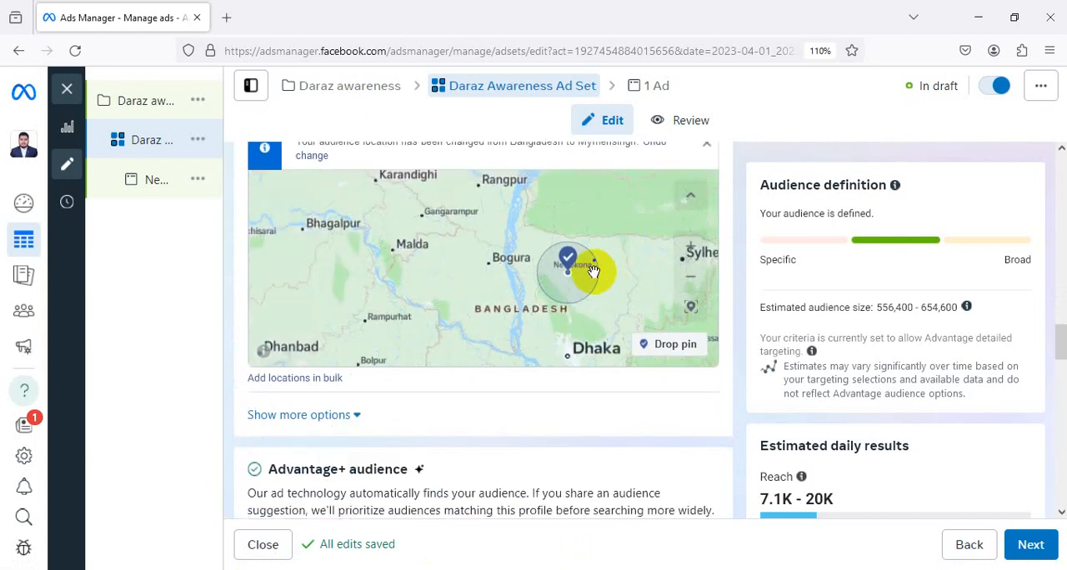
{"action": "scroll", "coordinate": [595, 269], "scroll_direction": "up", "scroll_amount": 4}
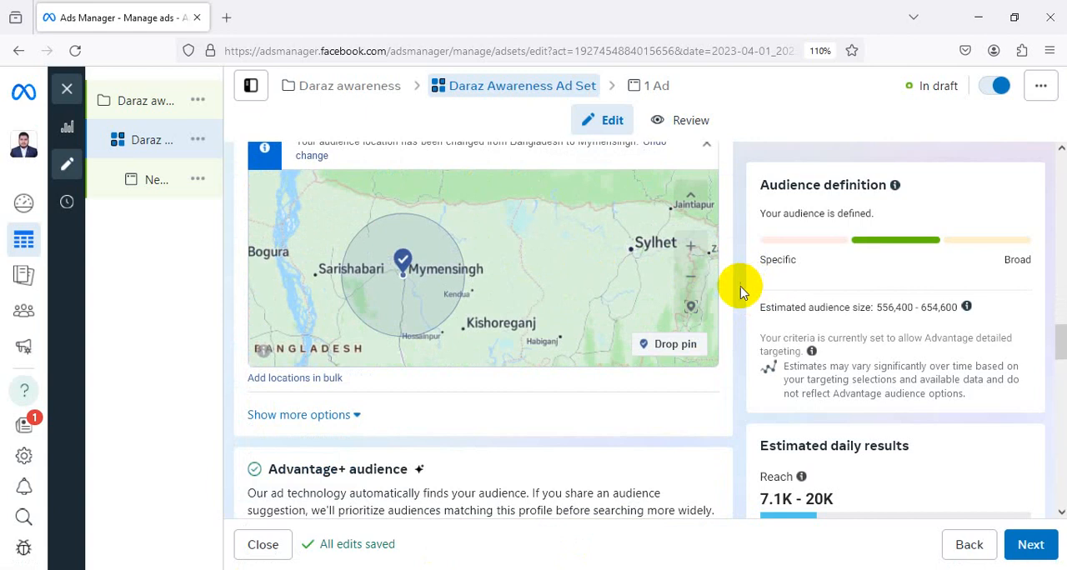
{"action": "scroll", "coordinate": [737, 296], "scroll_direction": "down", "scroll_amount": 4}
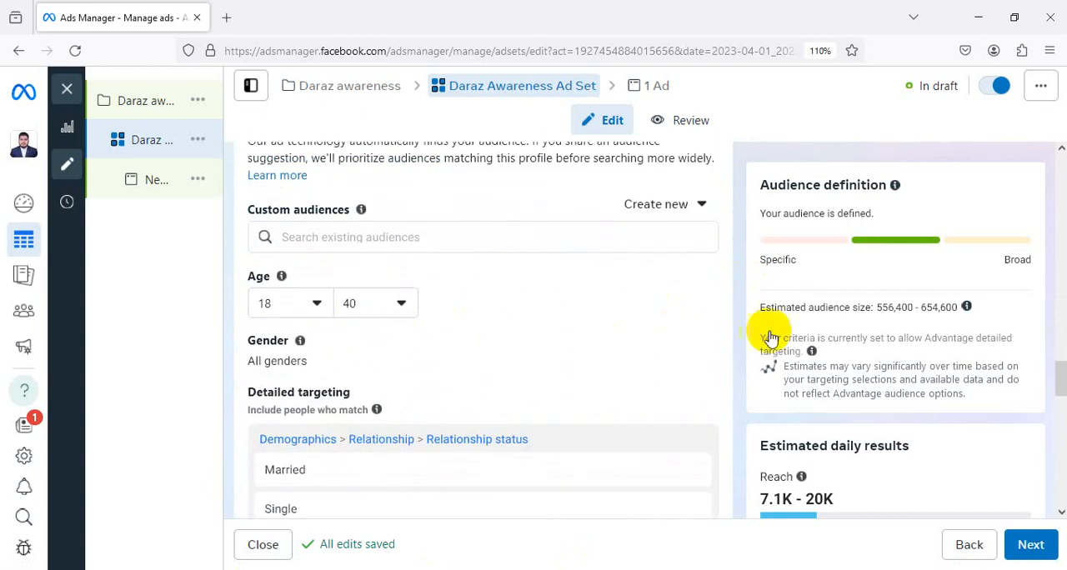
{"action": "scroll", "coordinate": [690, 321], "scroll_direction": "down", "scroll_amount": 1}
{"action": "scroll", "coordinate": [545, 288], "scroll_direction": "down", "scroll_amount": 2}
{"action": "scroll", "coordinate": [374, 245], "scroll_direction": "up", "scroll_amount": 3}
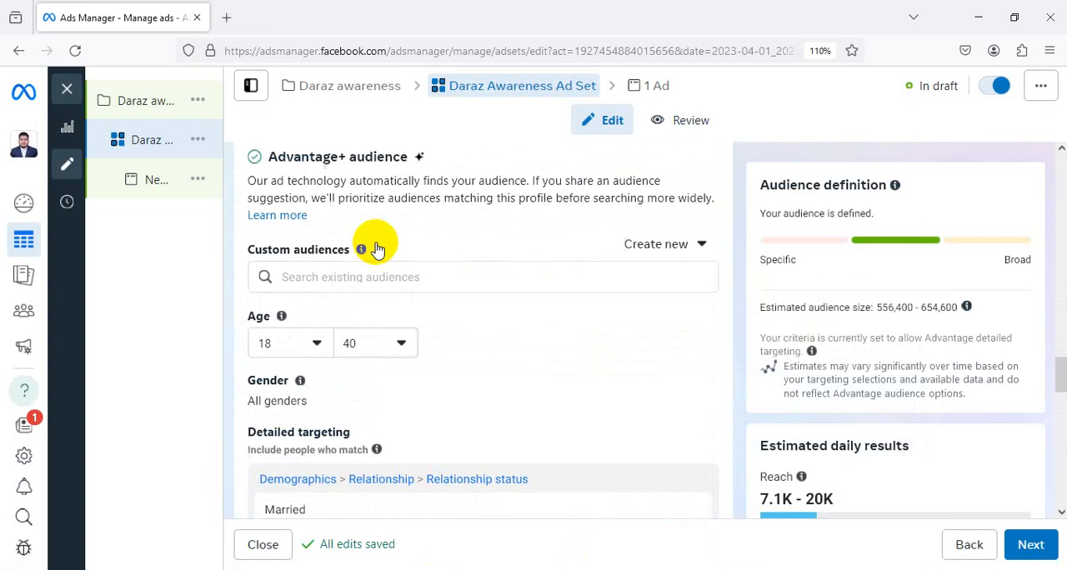
In the manual placement platforms, deselect Instagram and select Messenger
{"action": "scroll", "coordinate": [408, 253], "scroll_direction": "down", "scroll_amount": 6}
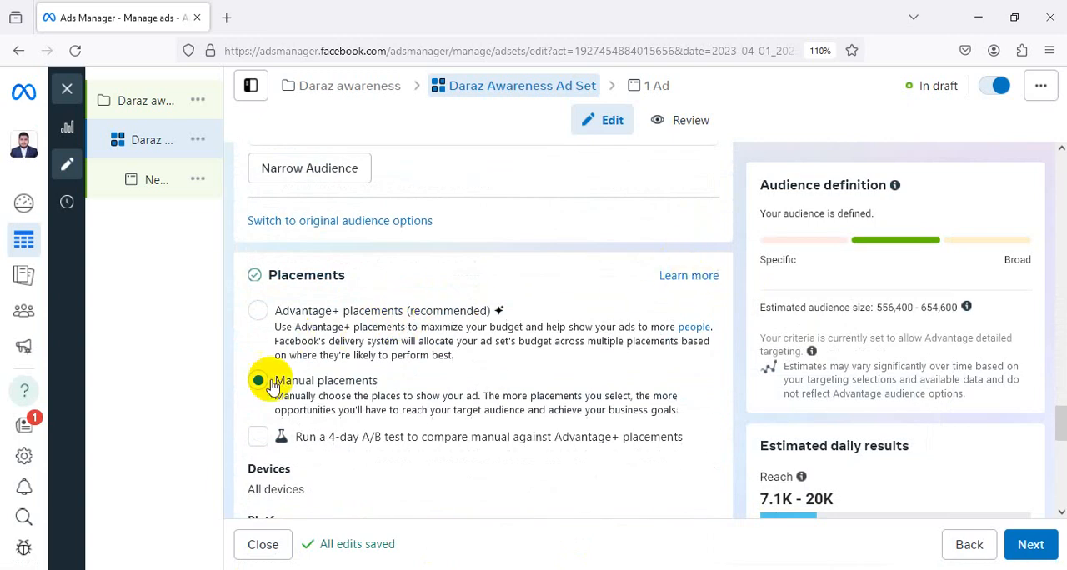
{"action": "scroll", "coordinate": [310, 371], "scroll_direction": "down", "scroll_amount": 1}
{"action": "scroll", "coordinate": [308, 364], "scroll_direction": "down", "scroll_amount": 5}
{"action": "scroll", "coordinate": [476, 358], "scroll_direction": "up", "scroll_amount": 3}
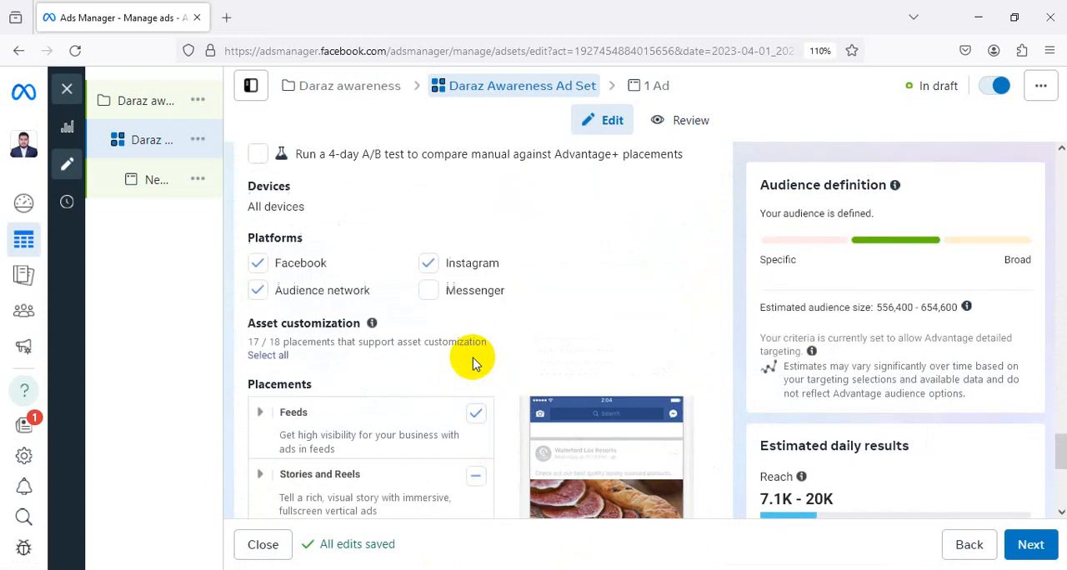
{"action": "left_click", "coordinate": [430, 291]}
{"action": "left_click", "coordinate": [431, 291]}
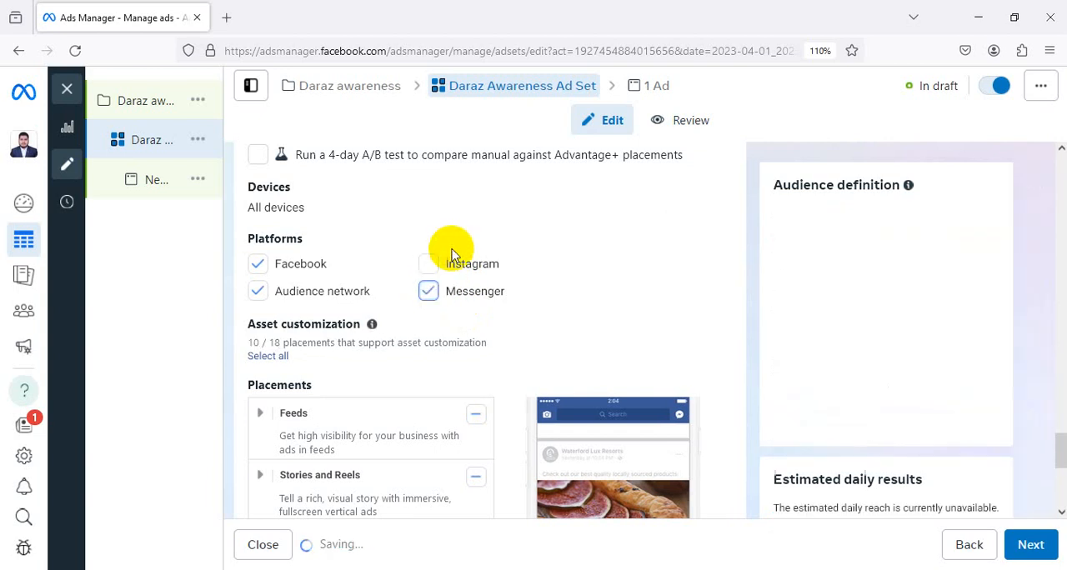
{"action": "scroll", "coordinate": [542, 279], "scroll_direction": "down", "scroll_amount": 1}
{"action": "scroll", "coordinate": [509, 280], "scroll_direction": "down", "scroll_amount": 4}
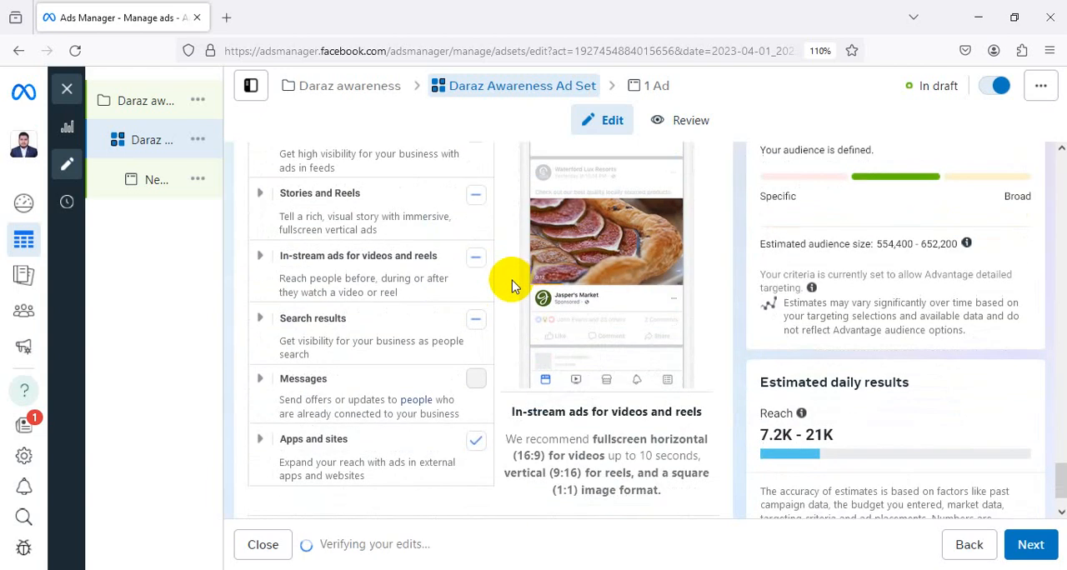
Continue to the ad level and rename the ad as daraz Awareness Ad
{"action": "left_click", "coordinate": [1033, 547]}
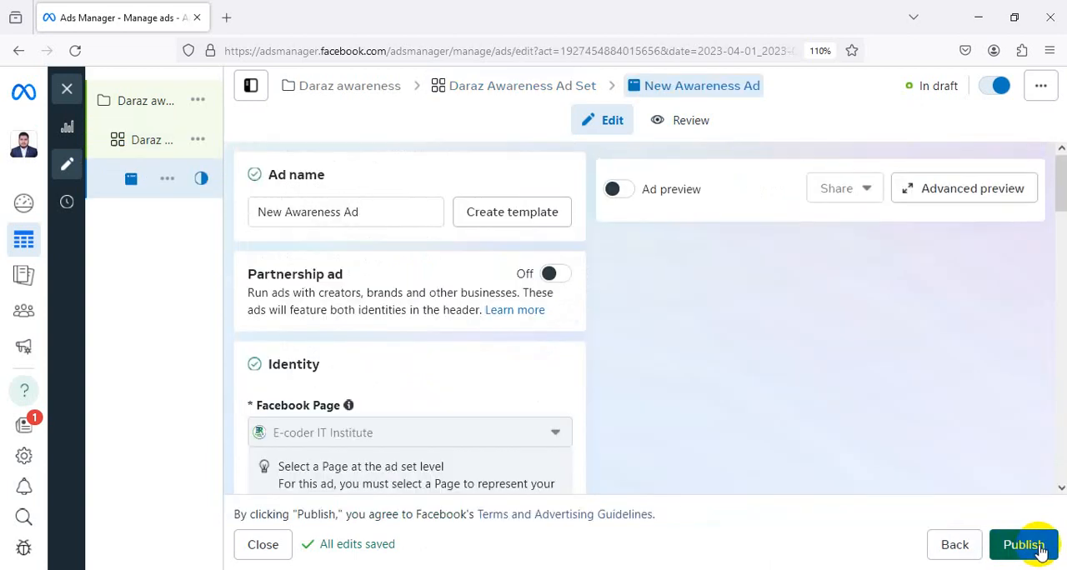
{"action": "double_click", "coordinate": [282, 210]}
{"action": "mouse_move", "coordinate": [214, 220]}
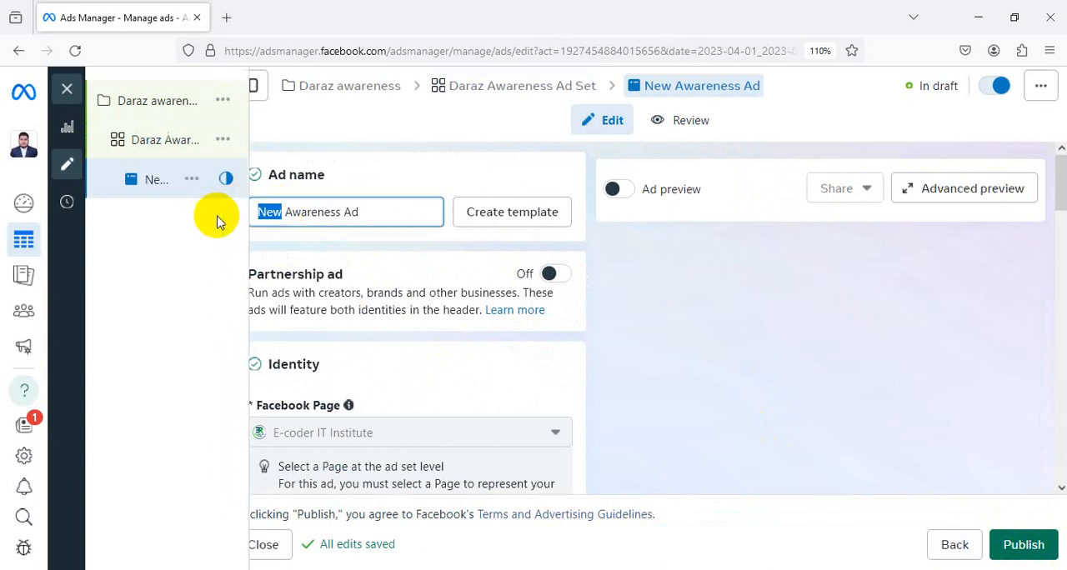
{"action": "type", "text": "Dra"}
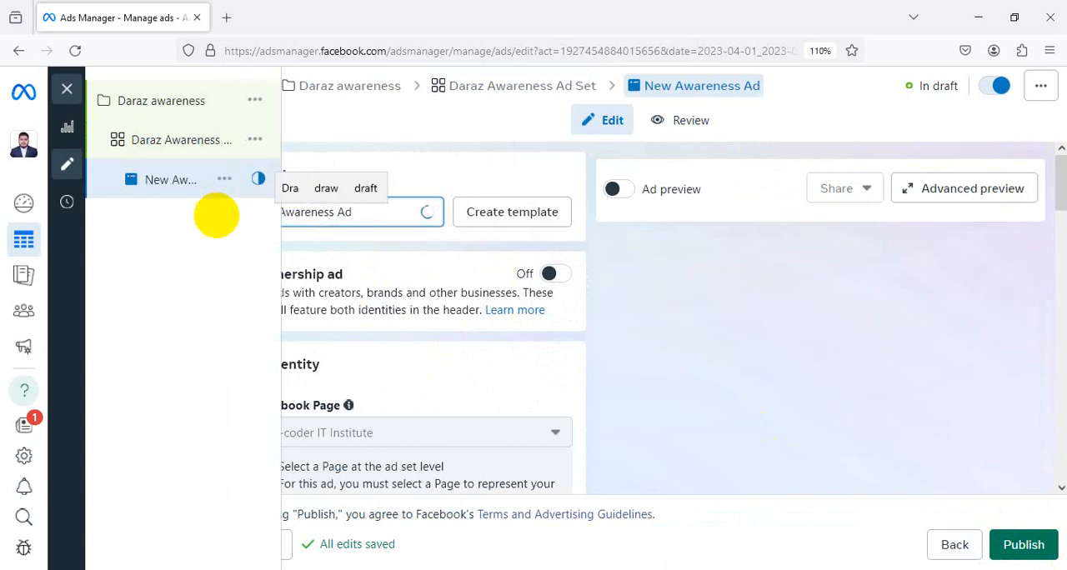
{"action": "left_click", "coordinate": [658, 285]}
{"action": "left_click", "coordinate": [264, 212]}
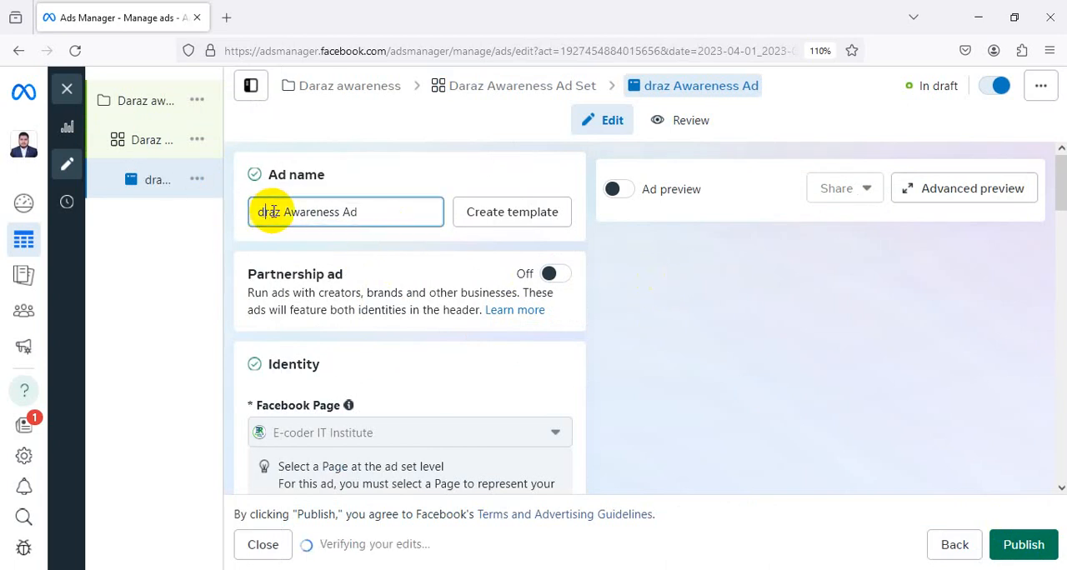
{"action": "type", "text": "a"}
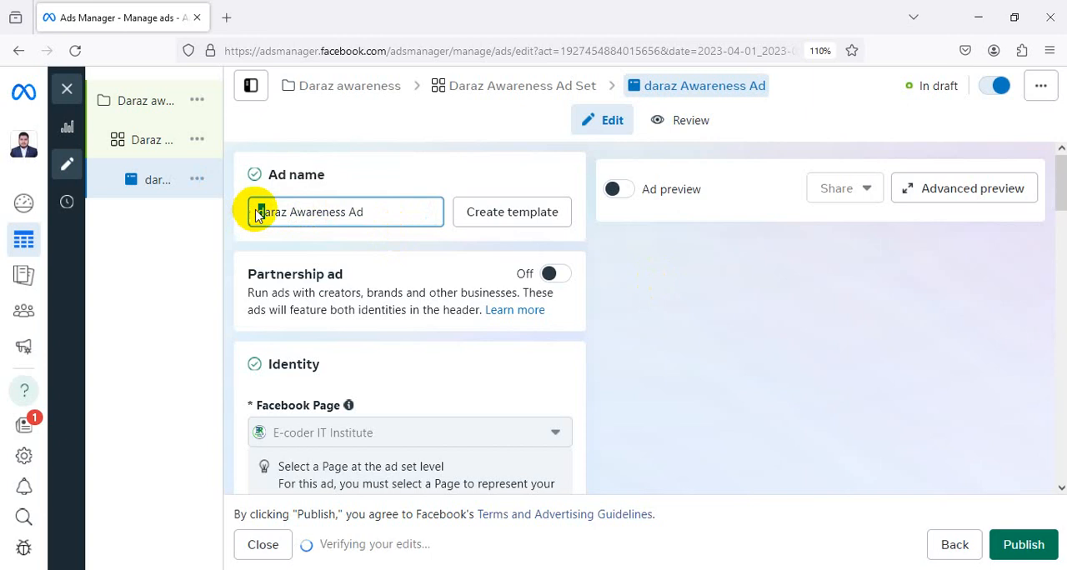
Duplicate the ad, delete the copy and return to the original ad
{"action": "key", "text": "ctrl+d"}
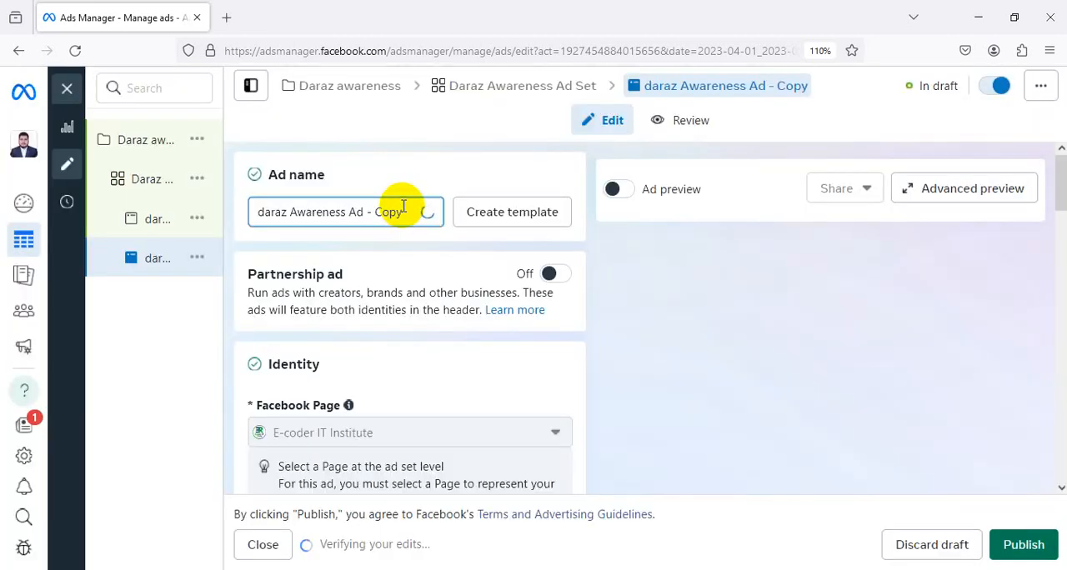
{"action": "mouse_move", "coordinate": [162, 220]}
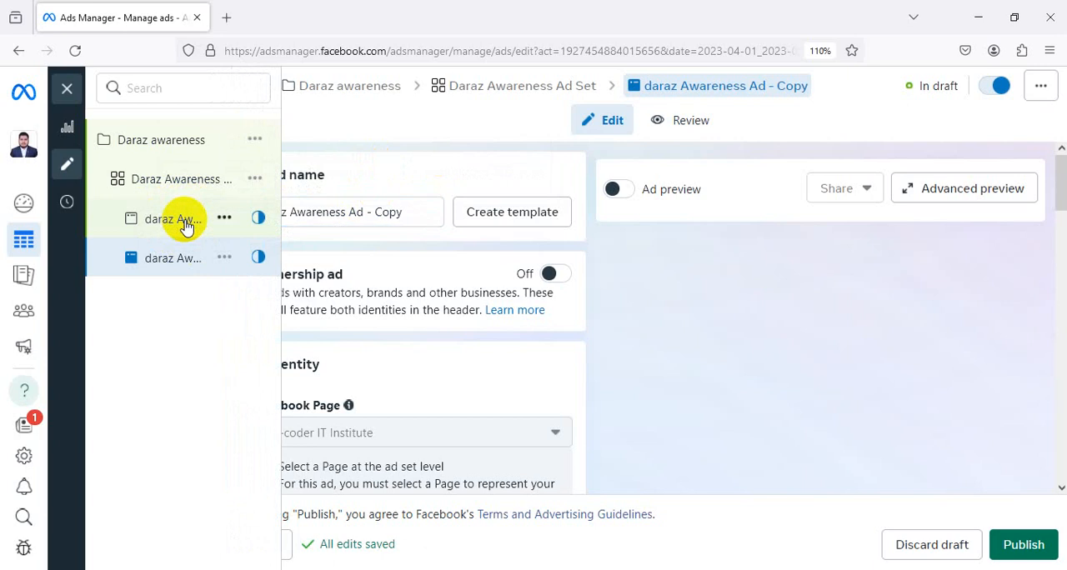
{"action": "left_click", "coordinate": [175, 219]}
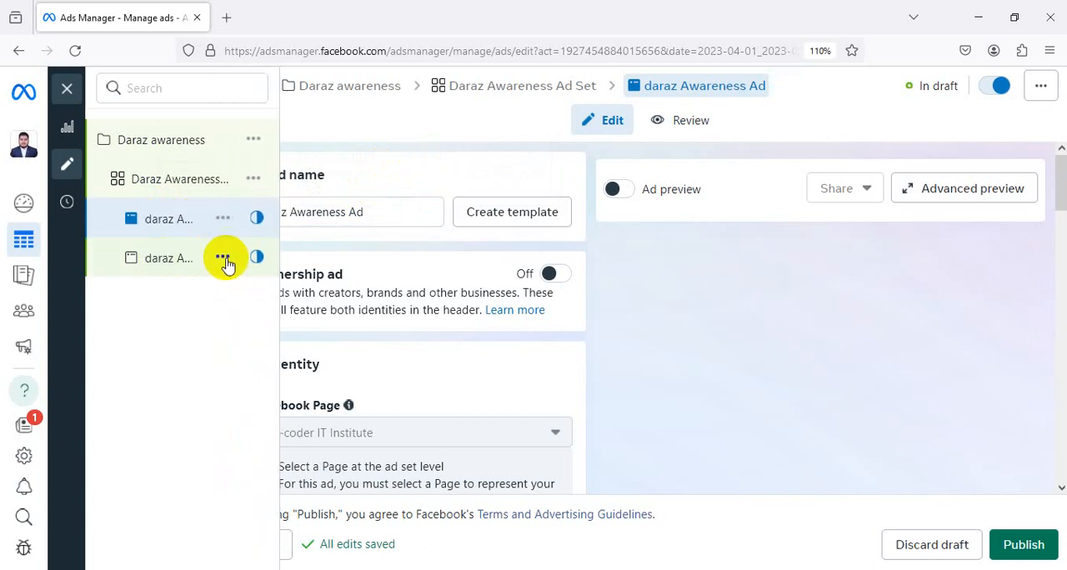
{"action": "left_click", "coordinate": [225, 258]}
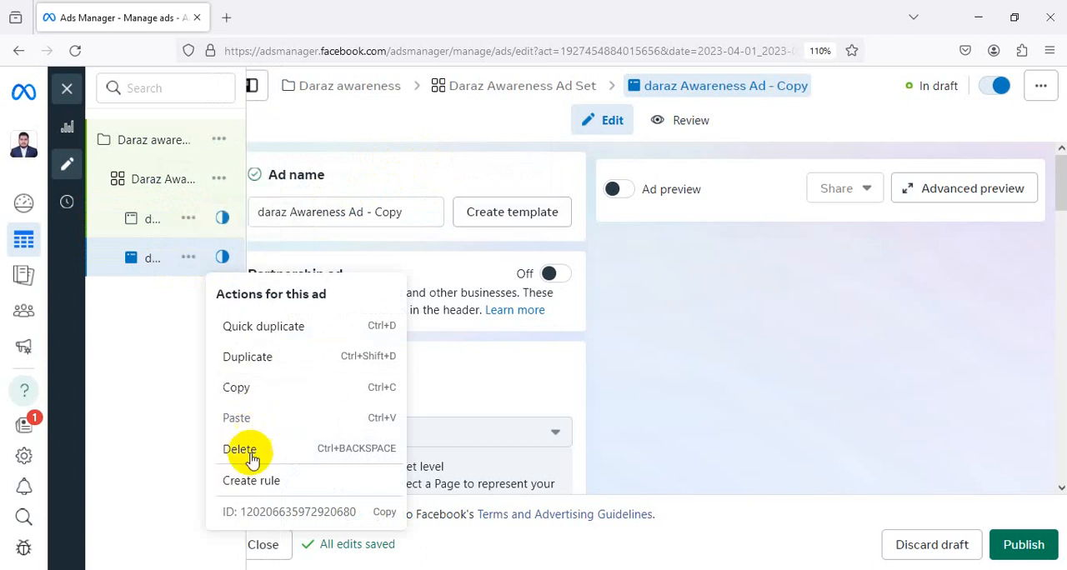
{"action": "left_click", "coordinate": [249, 450]}
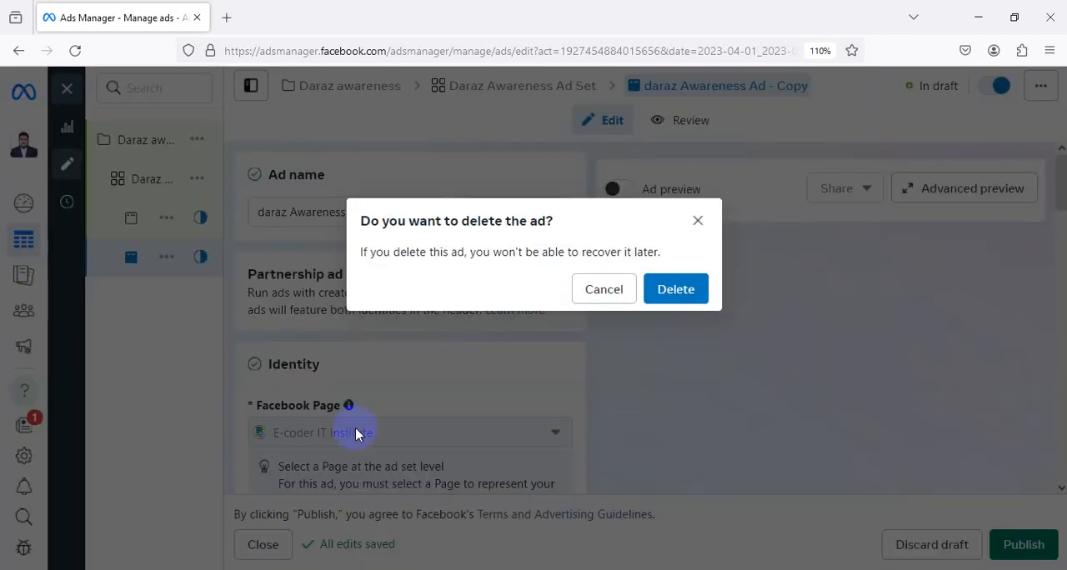
{"action": "left_click", "coordinate": [676, 301]}
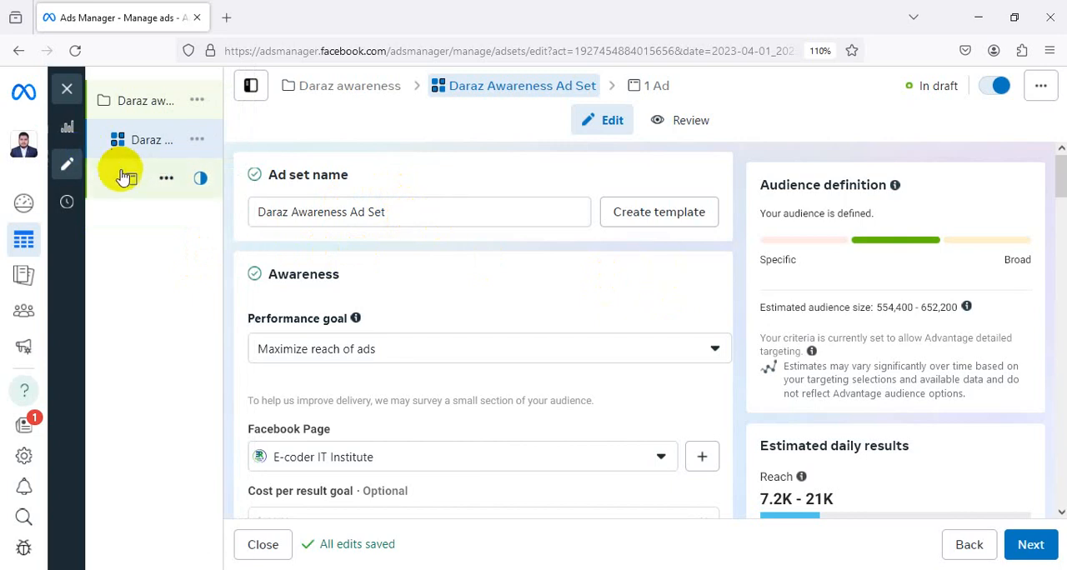
{"action": "left_click", "coordinate": [175, 181]}
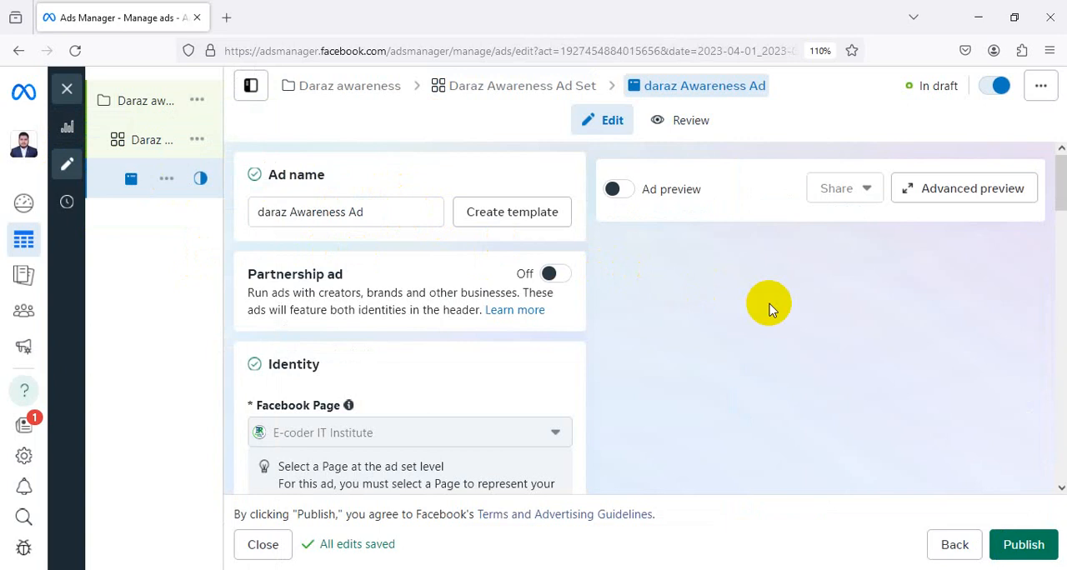
Set the ad setup to Use existing post and go to the ad creative's media options
{"action": "scroll", "coordinate": [407, 215], "scroll_direction": "down", "scroll_amount": 3}
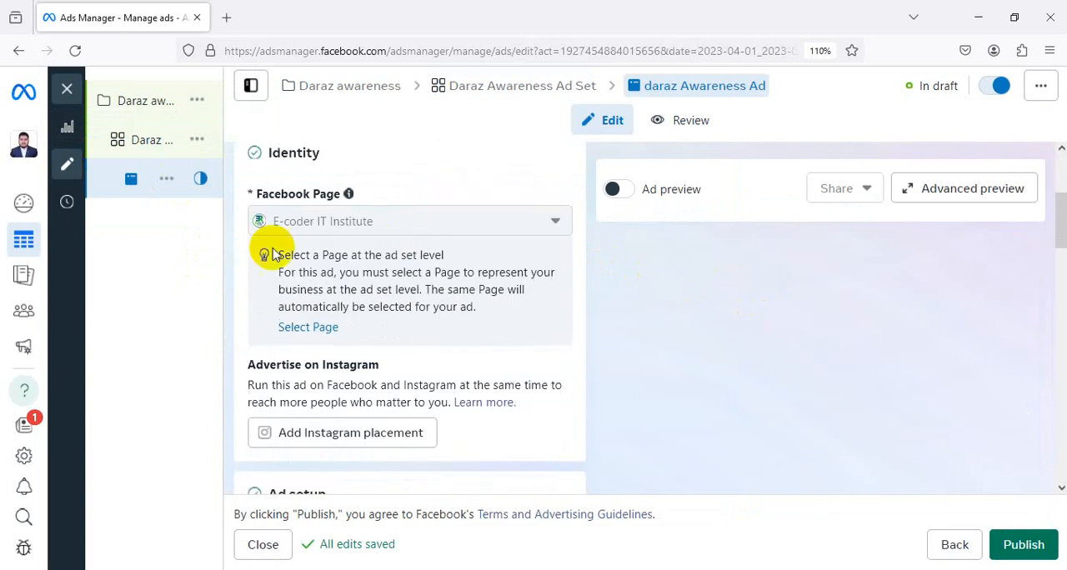
{"action": "scroll", "coordinate": [408, 223], "scroll_direction": "down", "scroll_amount": 2}
{"action": "scroll", "coordinate": [364, 244], "scroll_direction": "down", "scroll_amount": 2}
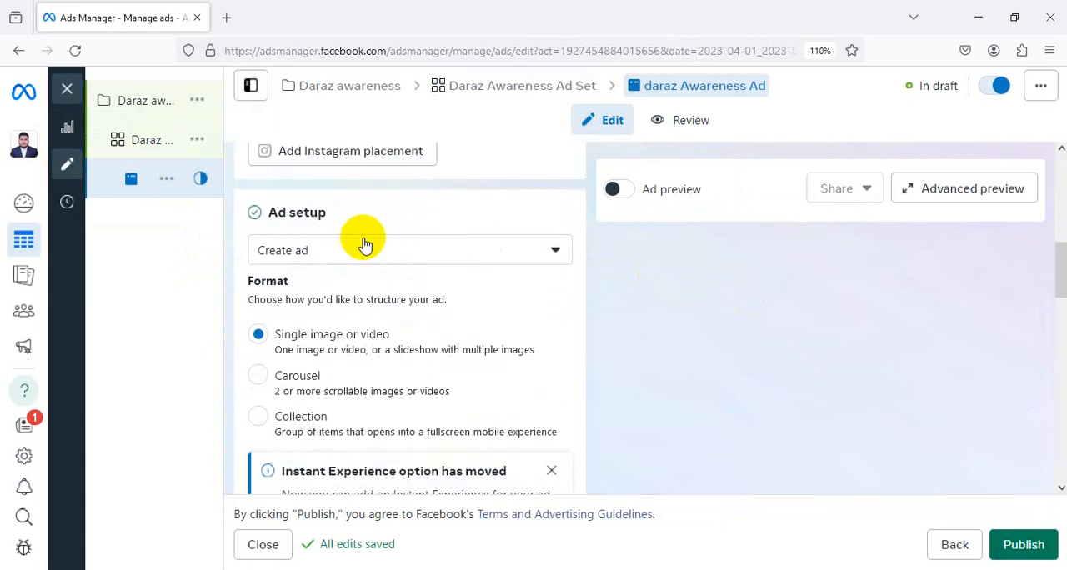
{"action": "left_click", "coordinate": [364, 244]}
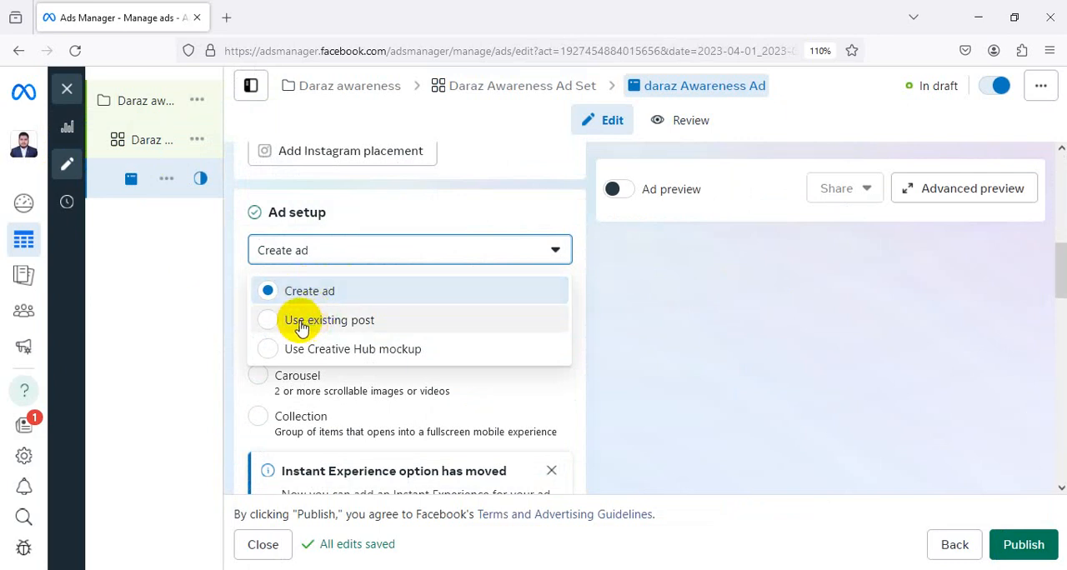
{"action": "left_click", "coordinate": [411, 320]}
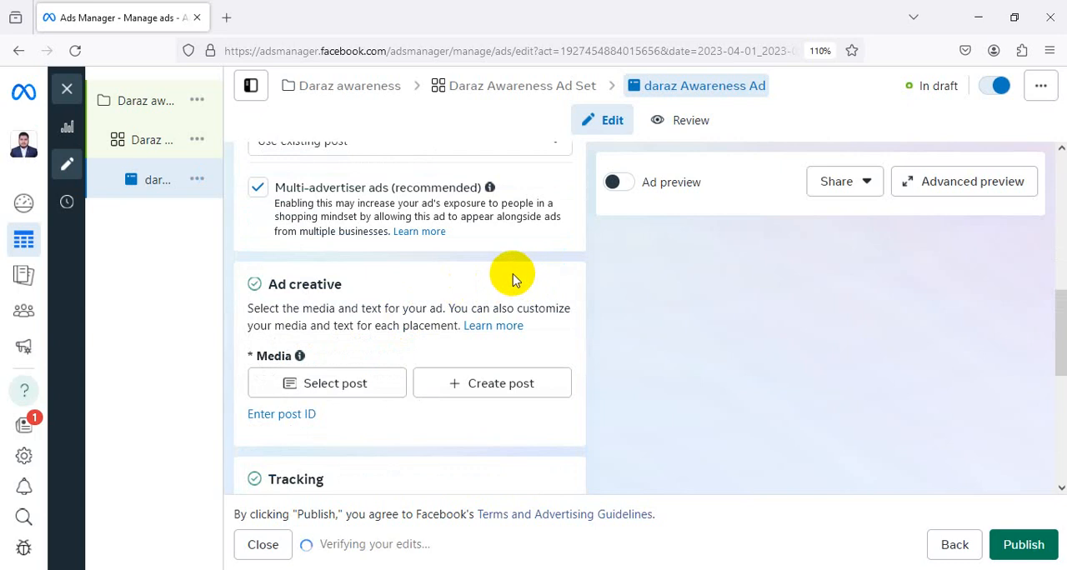
{"action": "scroll", "coordinate": [506, 276], "scroll_direction": "up", "scroll_amount": 2}
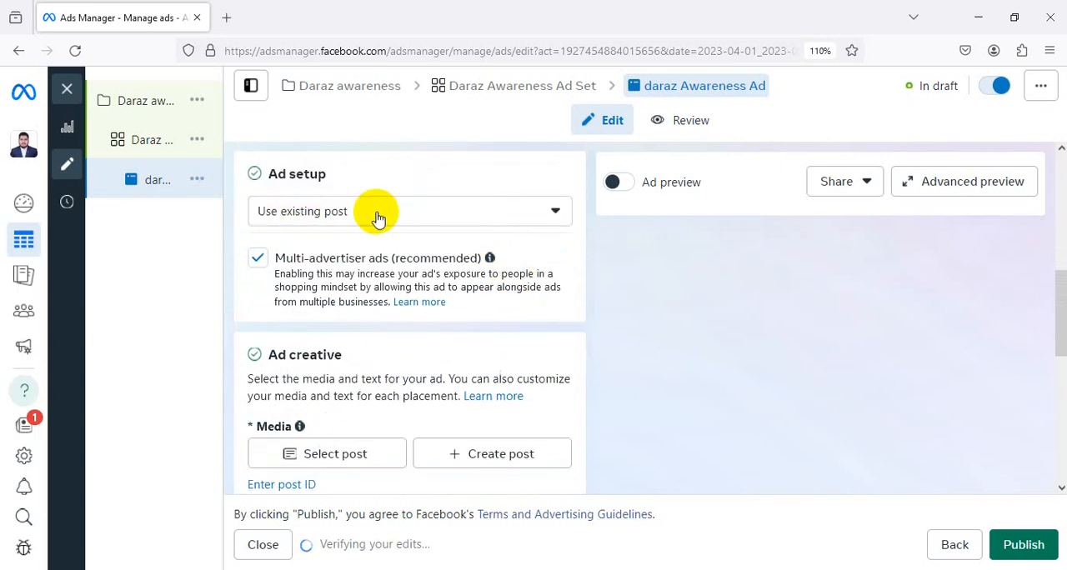
{"action": "scroll", "coordinate": [430, 313], "scroll_direction": "down", "scroll_amount": 2}
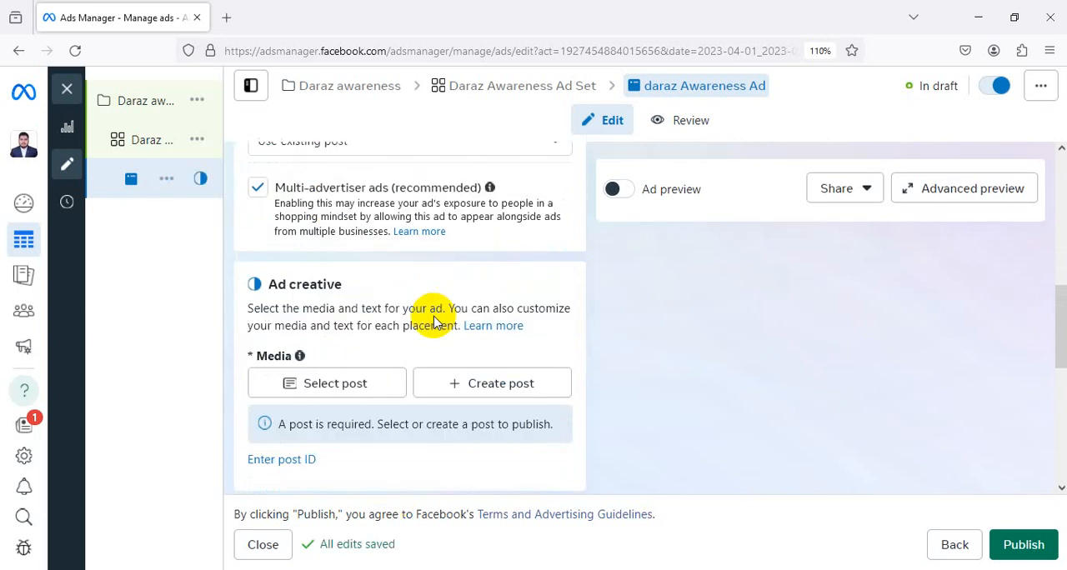
Select the Facebook photo post from Apr 18, 2024 about the 20% discount digital marketing course as the ad's media
{"action": "left_click", "coordinate": [349, 392]}
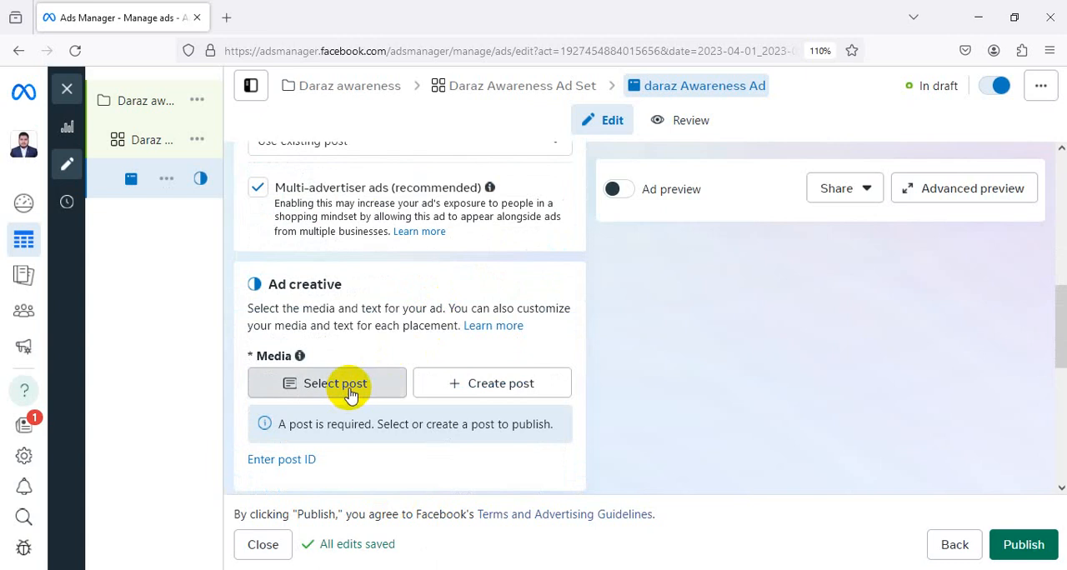
{"action": "scroll", "coordinate": [537, 323], "scroll_direction": "down", "scroll_amount": 5}
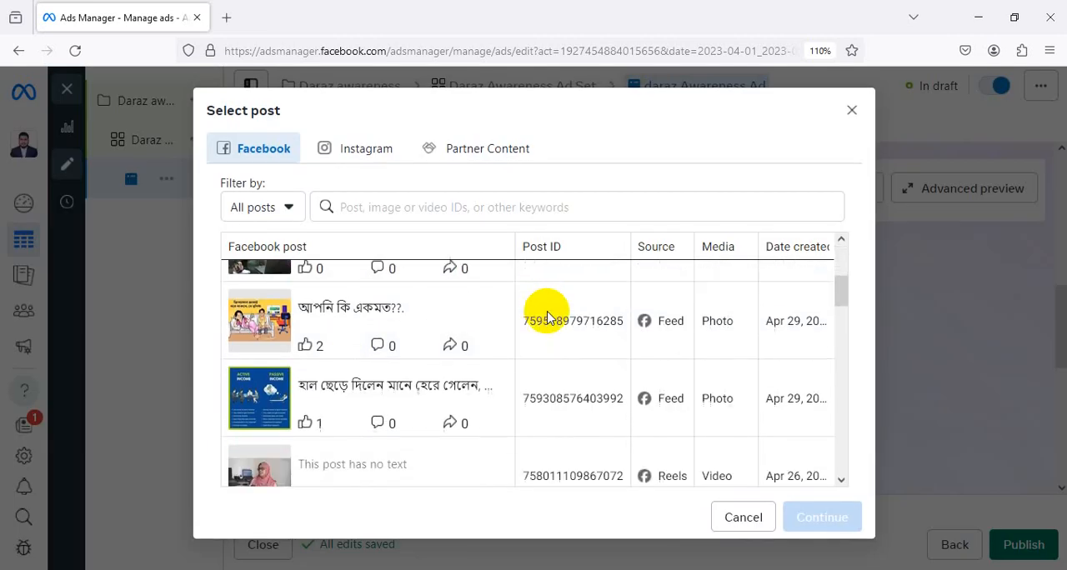
{"action": "scroll", "coordinate": [548, 310], "scroll_direction": "up", "scroll_amount": 5}
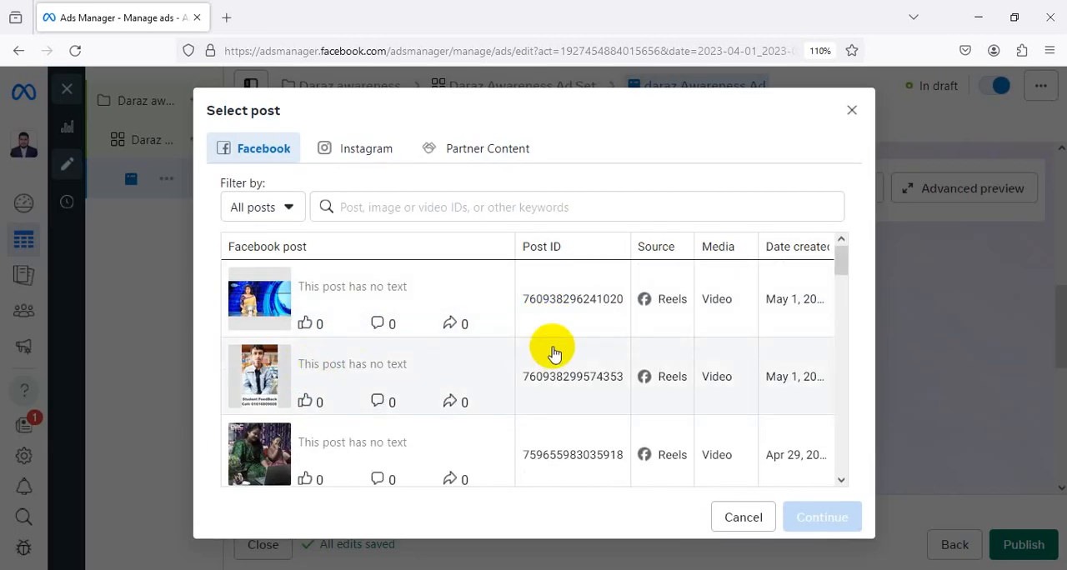
{"action": "scroll", "coordinate": [554, 346], "scroll_direction": "down", "scroll_amount": 3}
{"action": "scroll", "coordinate": [556, 339], "scroll_direction": "down", "scroll_amount": 3}
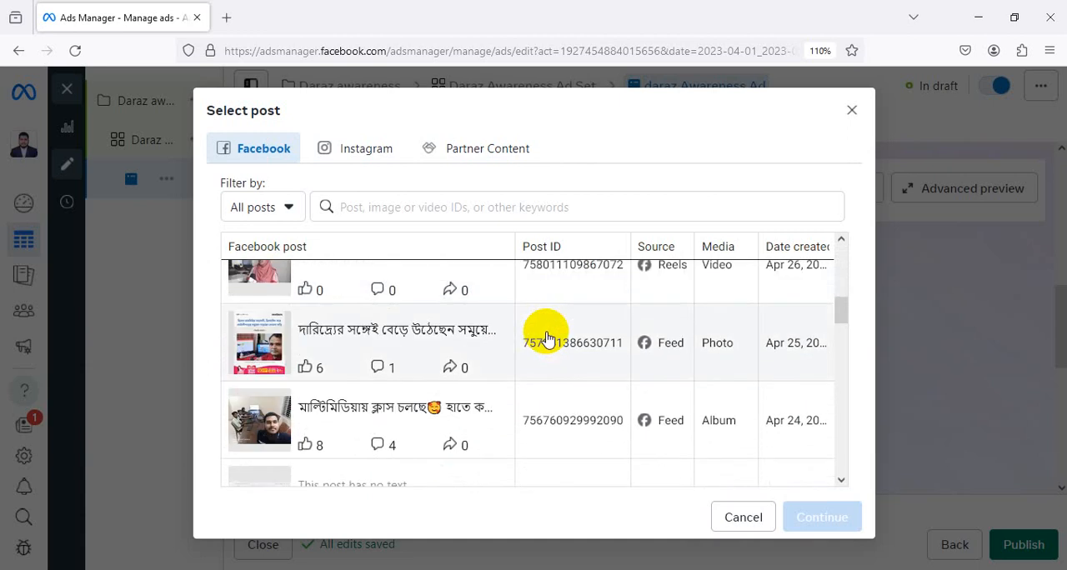
{"action": "scroll", "coordinate": [546, 339], "scroll_direction": "down", "scroll_amount": 4}
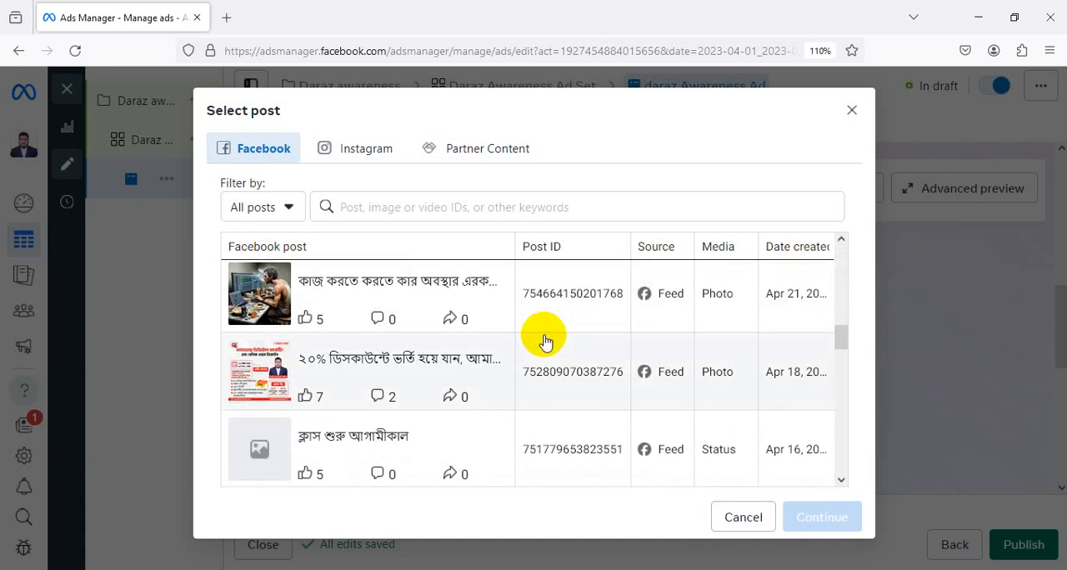
{"action": "scroll", "coordinate": [543, 339], "scroll_direction": "down", "scroll_amount": 1}
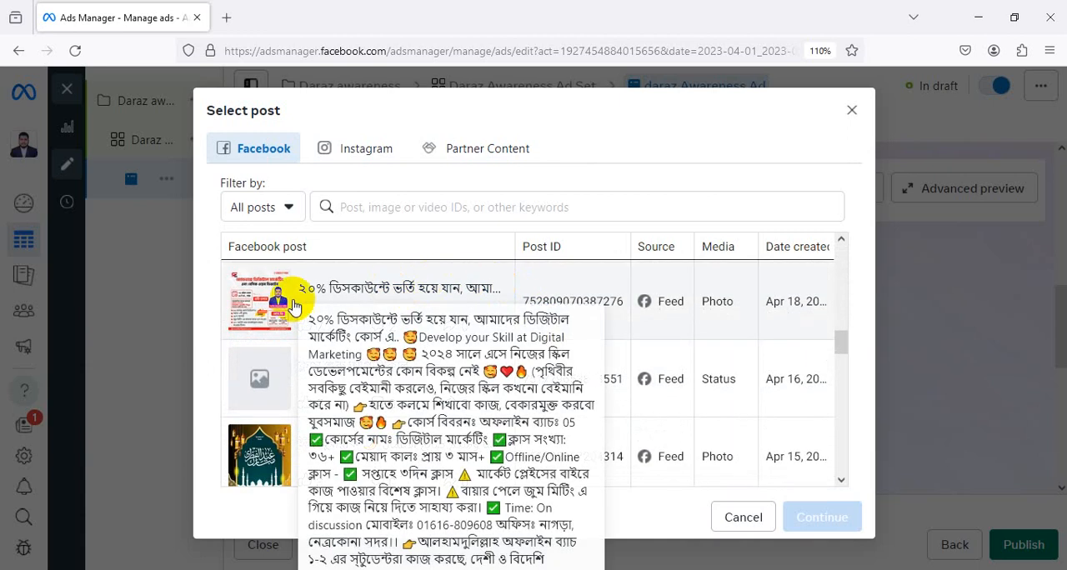
{"action": "left_click", "coordinate": [421, 296]}
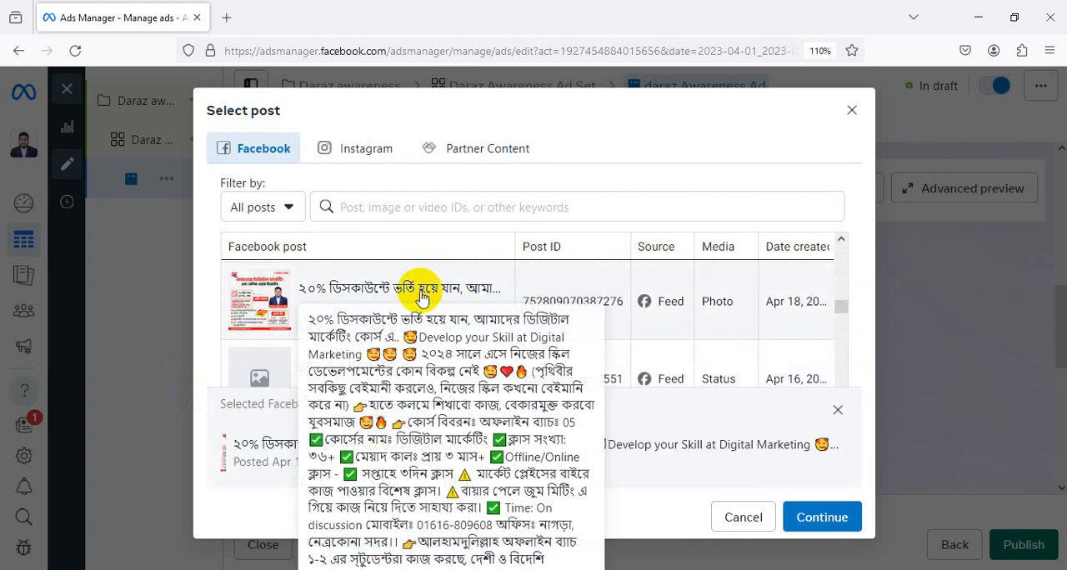
{"action": "scroll", "coordinate": [809, 344], "scroll_direction": "down", "scroll_amount": 5}
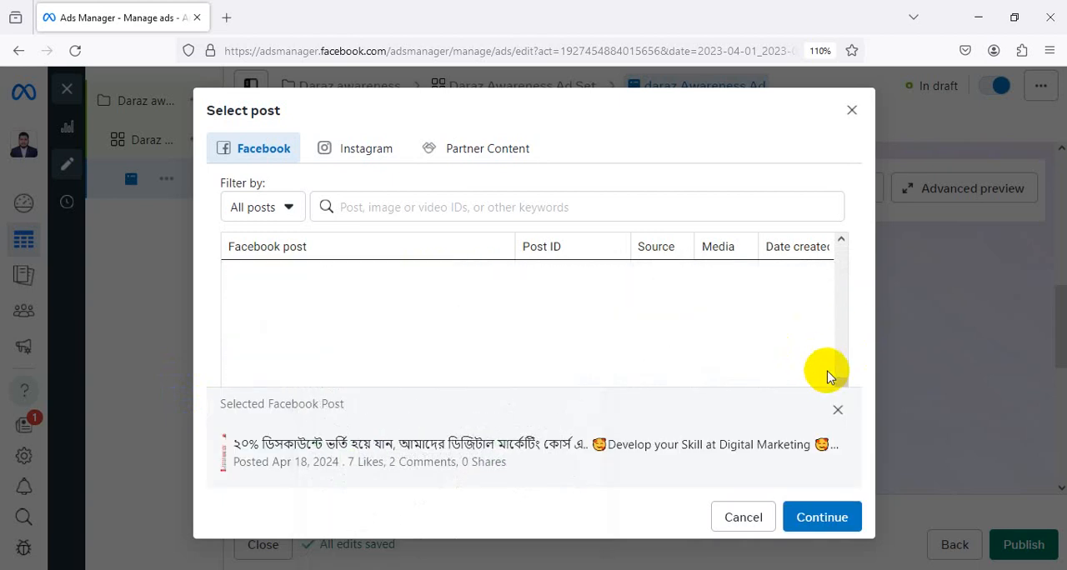
{"action": "left_click", "coordinate": [822, 517]}
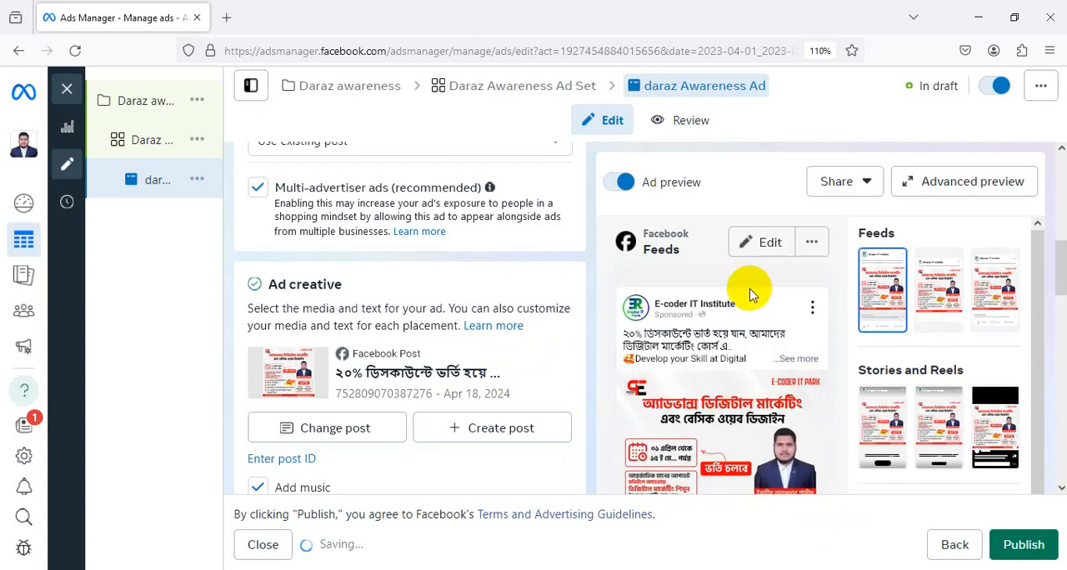
Examine the ad's placement previews, its primary text and the tracking settings
{"action": "scroll", "coordinate": [655, 309], "scroll_direction": "down", "scroll_amount": 2}
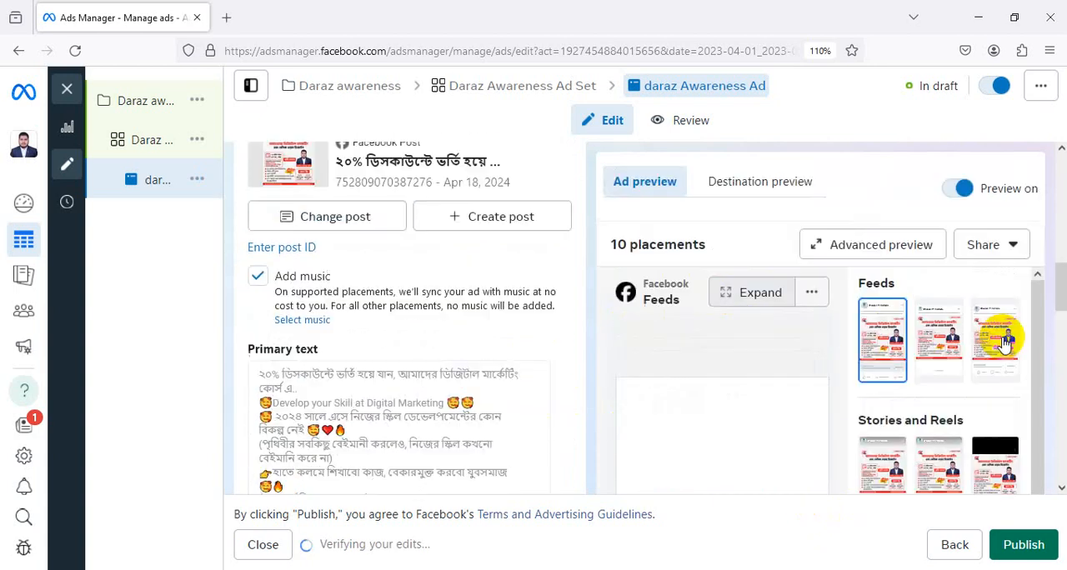
{"action": "scroll", "coordinate": [999, 333], "scroll_direction": "down", "scroll_amount": 3}
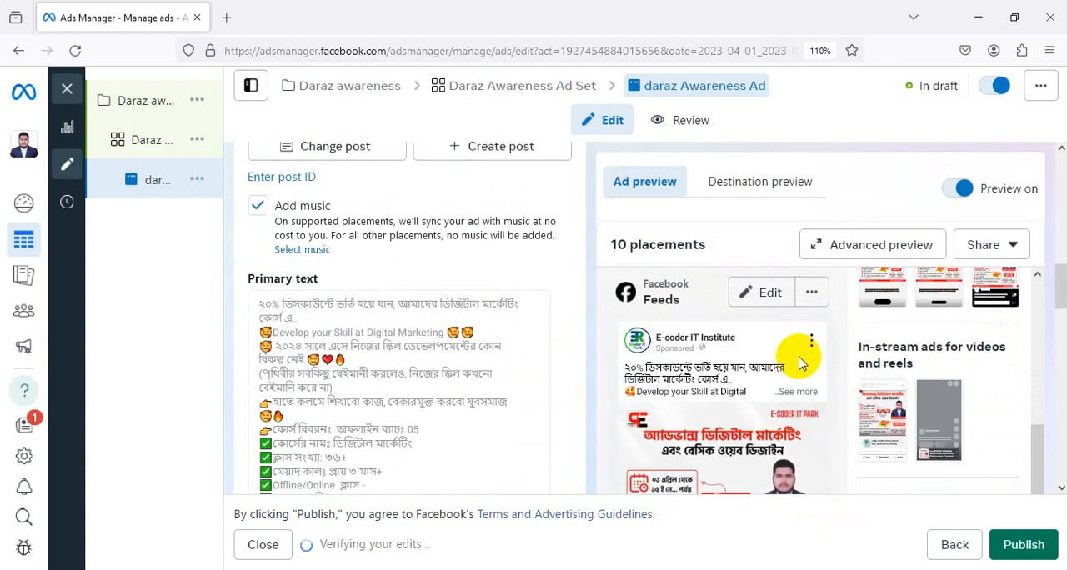
{"action": "left_click", "coordinate": [1061, 489]}
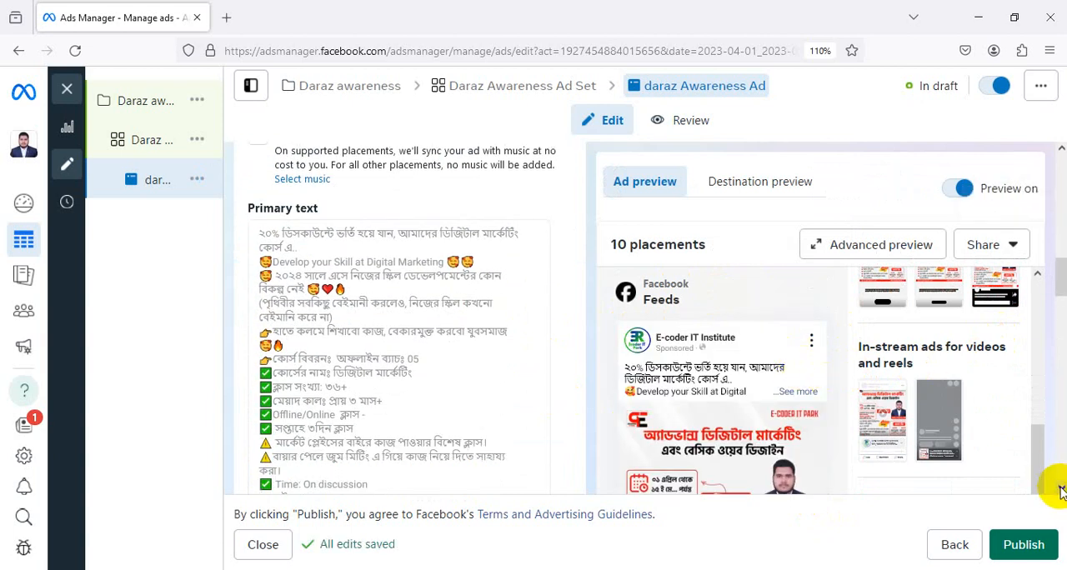
{"action": "left_click", "coordinate": [1062, 490]}
{"action": "left_click", "coordinate": [1061, 488]}
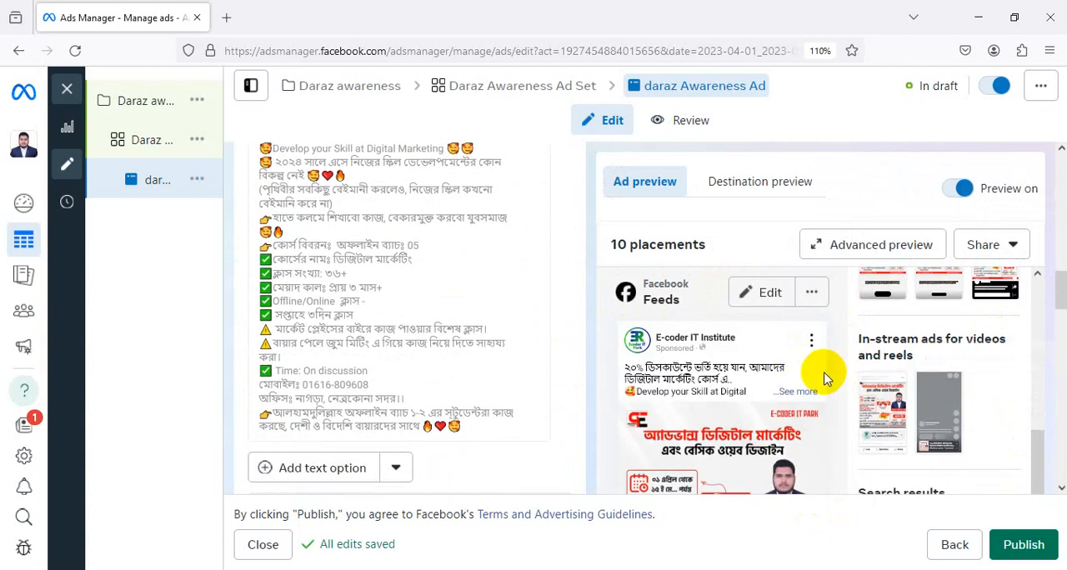
{"action": "scroll", "coordinate": [823, 377], "scroll_direction": "down", "scroll_amount": 5}
{"action": "scroll", "coordinate": [829, 388], "scroll_direction": "up", "scroll_amount": 2}
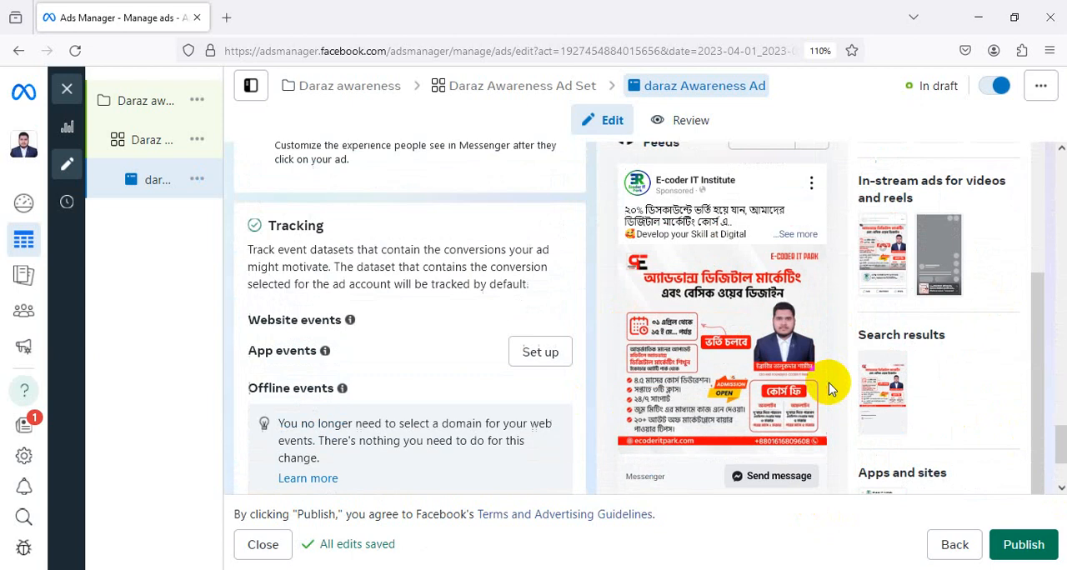
{"action": "scroll", "coordinate": [829, 388], "scroll_direction": "down", "scroll_amount": 2}
{"action": "scroll", "coordinate": [830, 381], "scroll_direction": "up", "scroll_amount": 2}
{"action": "scroll", "coordinate": [491, 267], "scroll_direction": "down", "scroll_amount": 3}
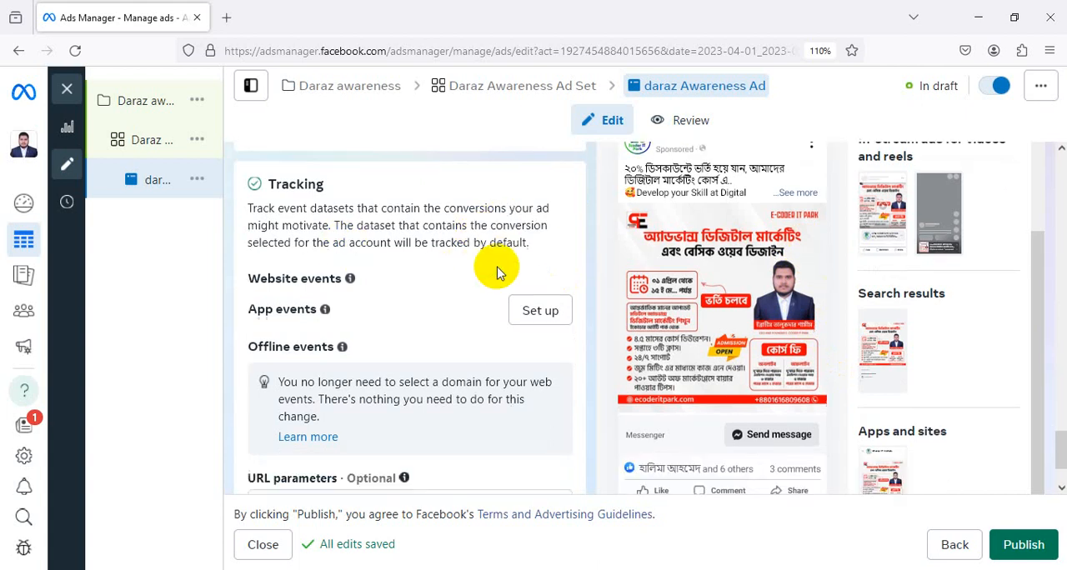
Review the message template, ad creative, primary text, text generation and call to action sections of the ad
{"action": "scroll", "coordinate": [497, 273], "scroll_direction": "up", "scroll_amount": 5}
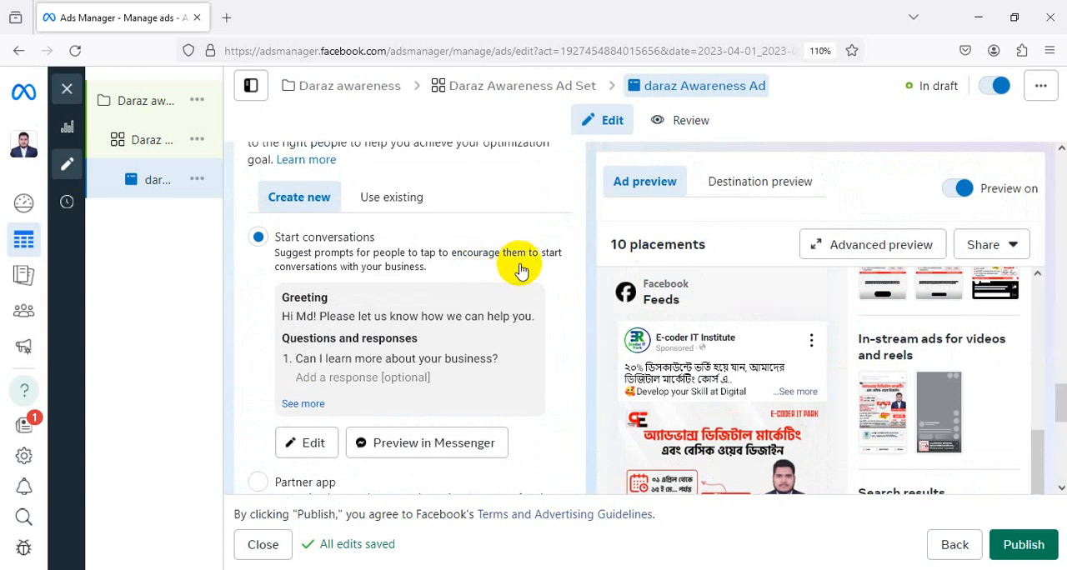
{"action": "scroll", "coordinate": [536, 289], "scroll_direction": "up", "scroll_amount": 3}
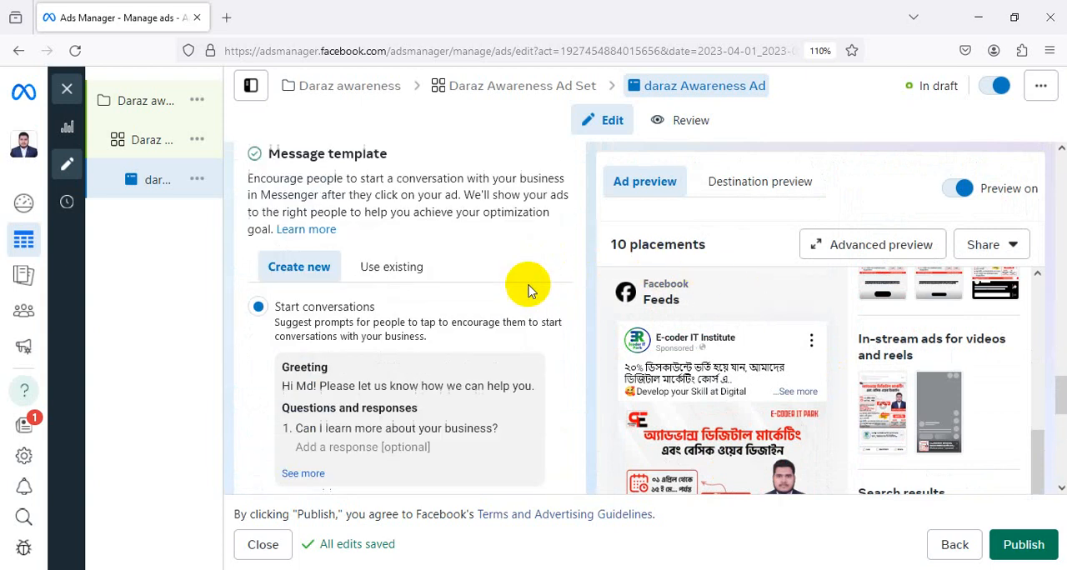
{"action": "scroll", "coordinate": [466, 269], "scroll_direction": "up", "scroll_amount": 6}
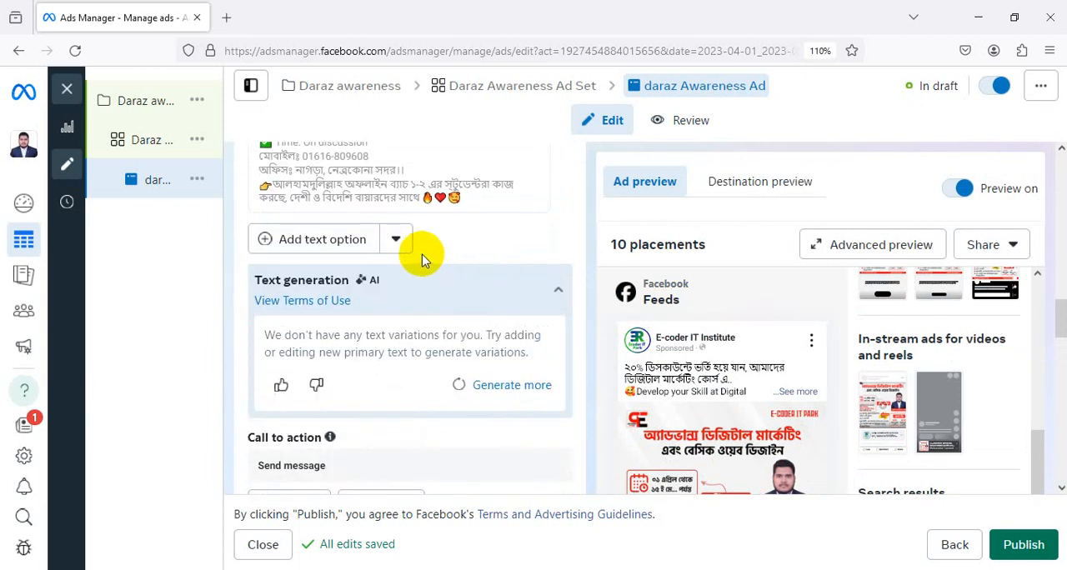
{"action": "scroll", "coordinate": [422, 255], "scroll_direction": "up", "scroll_amount": 8}
{"action": "scroll", "coordinate": [422, 258], "scroll_direction": "up", "scroll_amount": 2}
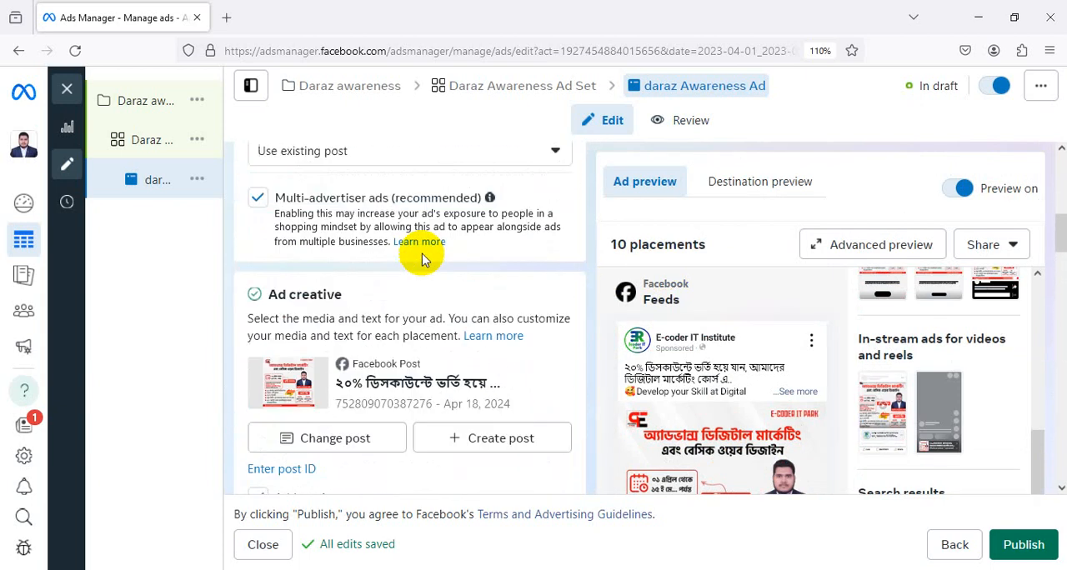
{"action": "scroll", "coordinate": [412, 283], "scroll_direction": "down", "scroll_amount": 2}
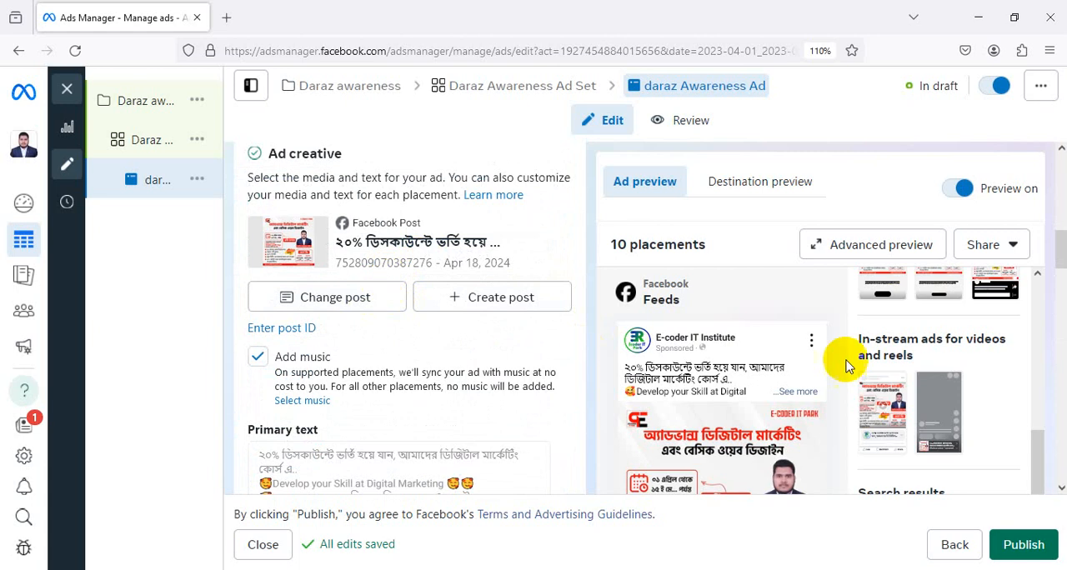
{"action": "scroll", "coordinate": [553, 340], "scroll_direction": "down", "scroll_amount": 3}
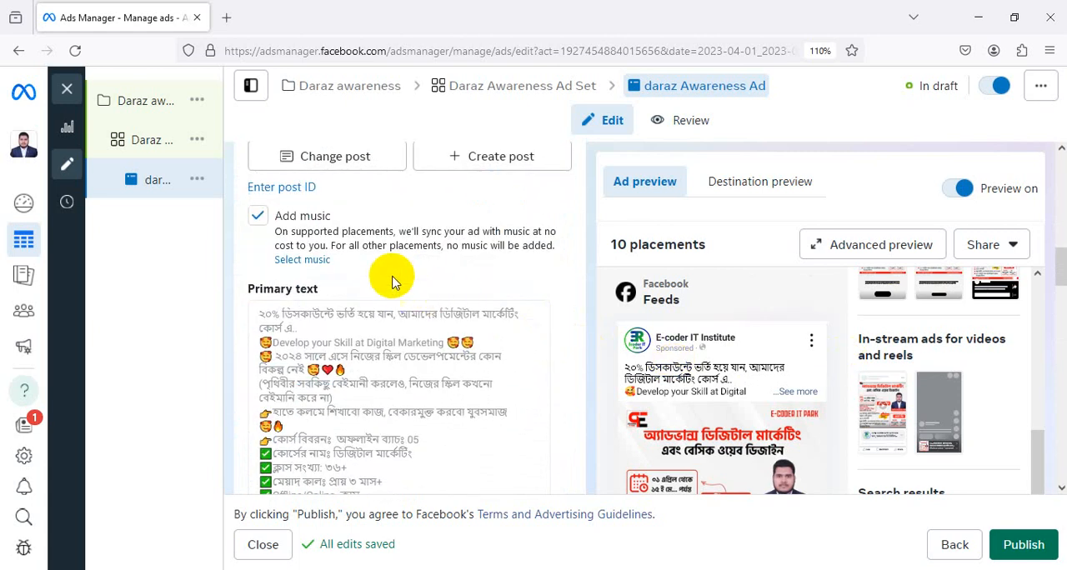
{"action": "scroll", "coordinate": [388, 275], "scroll_direction": "up", "scroll_amount": 3}
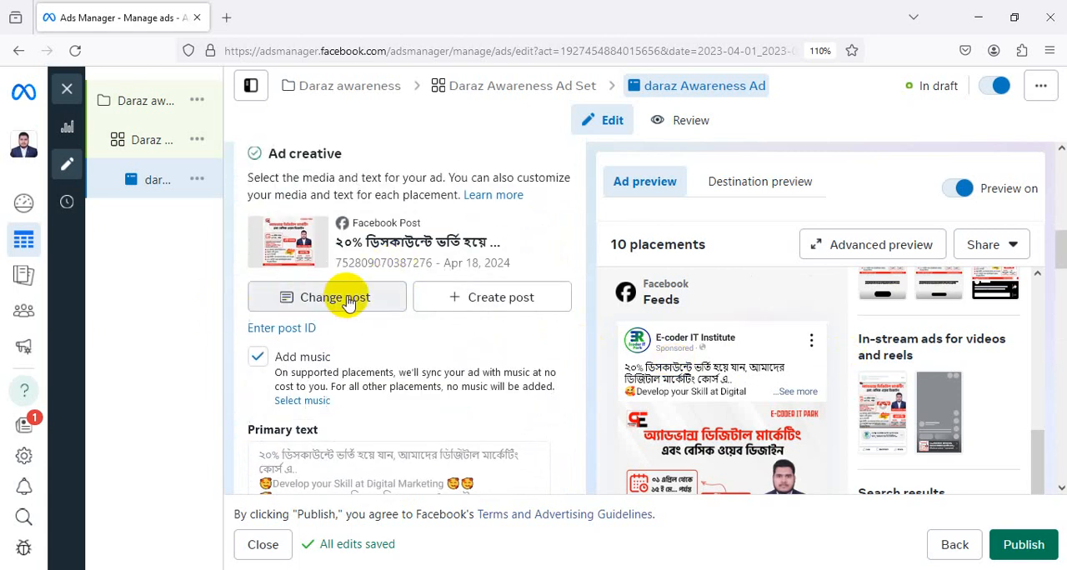
{"action": "scroll", "coordinate": [360, 306], "scroll_direction": "down", "scroll_amount": 6}
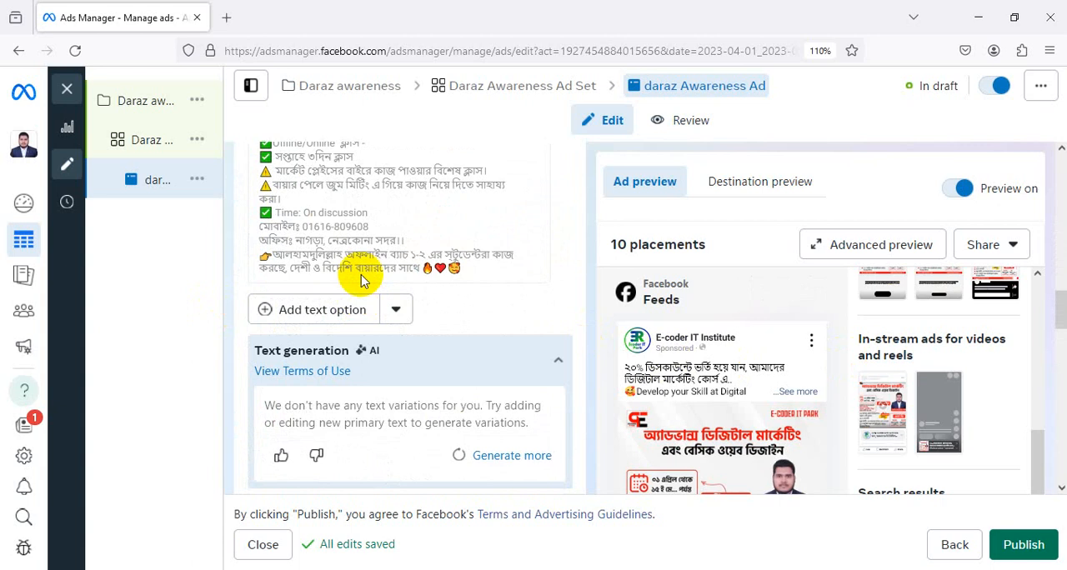
{"action": "scroll", "coordinate": [359, 279], "scroll_direction": "up", "scroll_amount": 3}
{"action": "left_click_drag", "start_coordinate": [439, 397], "coordinate": [310, 238]}
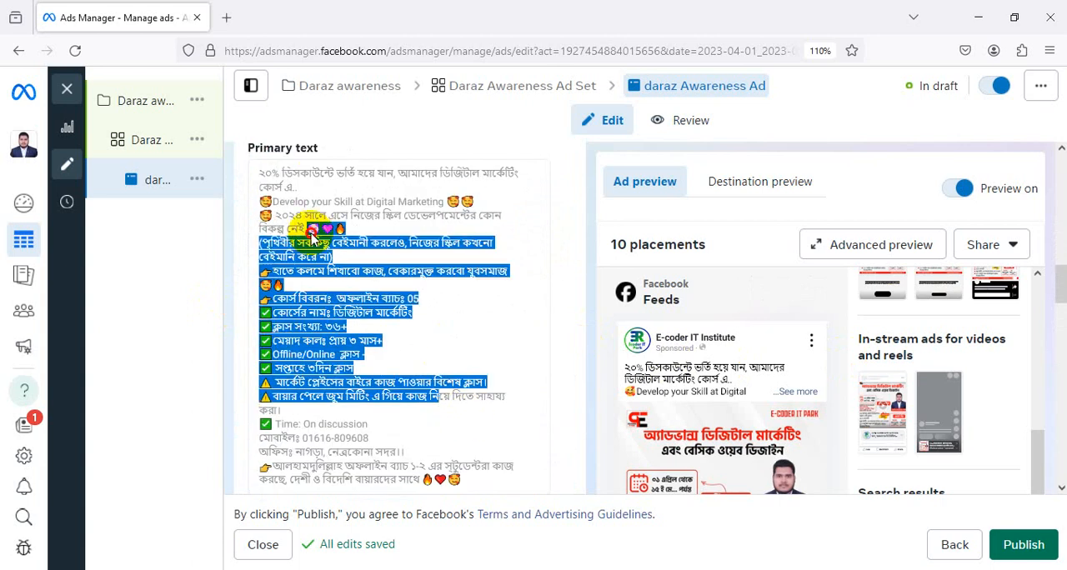
{"action": "scroll", "coordinate": [365, 245], "scroll_direction": "down", "scroll_amount": 5}
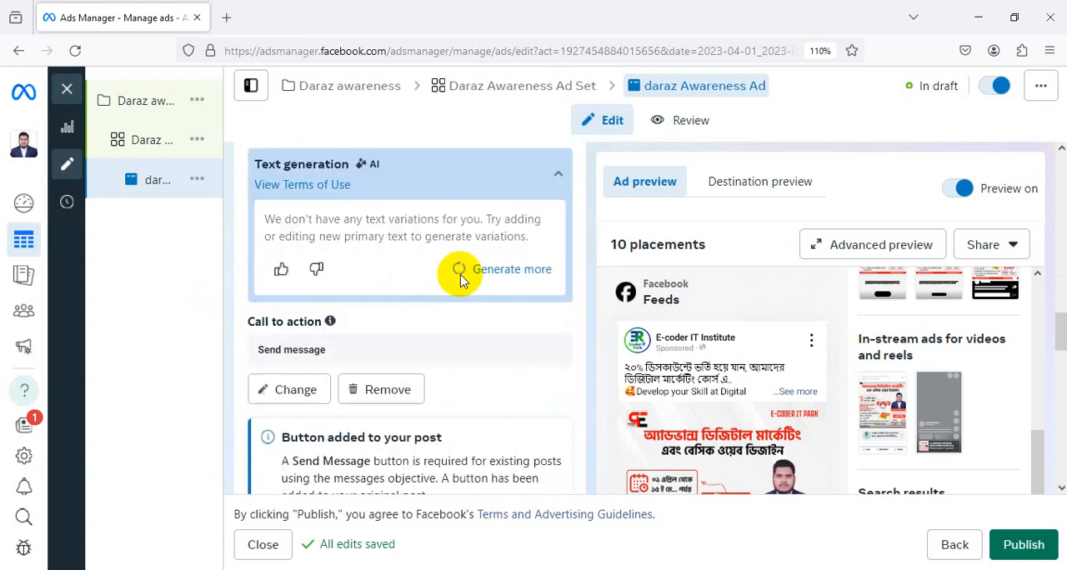
{"action": "scroll", "coordinate": [384, 391], "scroll_direction": "down", "scroll_amount": 4}
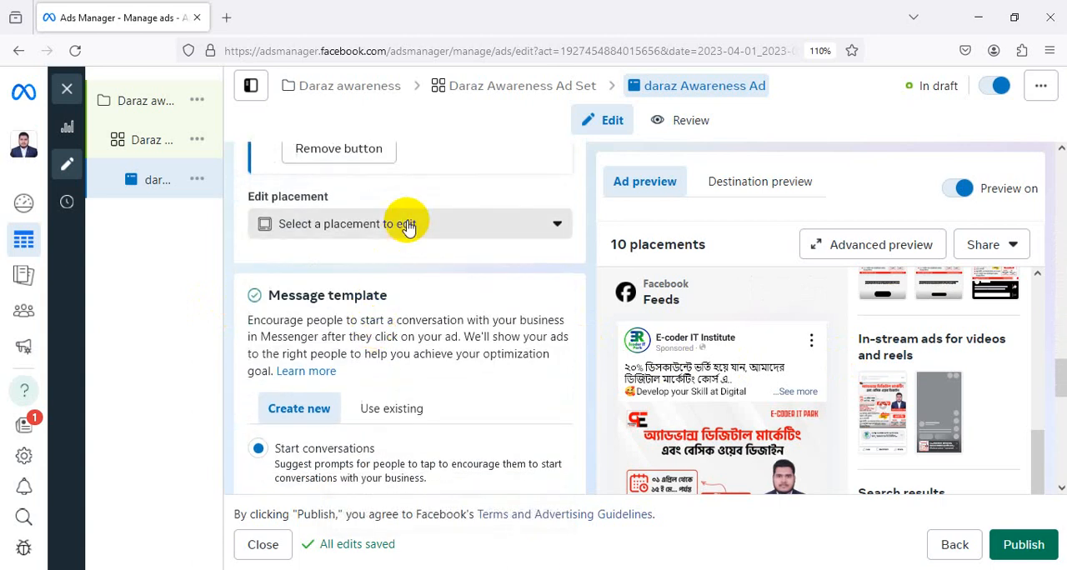
Check the placement editing choices, and view the message template's questions and automated responses without saving changes
{"action": "left_click", "coordinate": [408, 224]}
{"action": "left_click", "coordinate": [445, 221]}
{"action": "scroll", "coordinate": [453, 234], "scroll_direction": "down", "scroll_amount": 5}
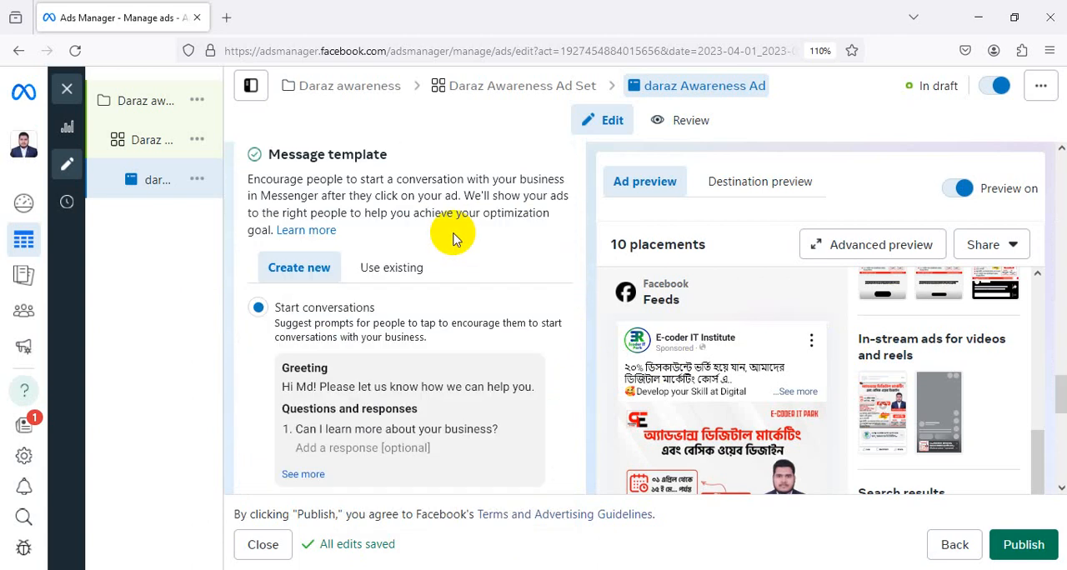
{"action": "scroll", "coordinate": [400, 244], "scroll_direction": "up", "scroll_amount": 1}
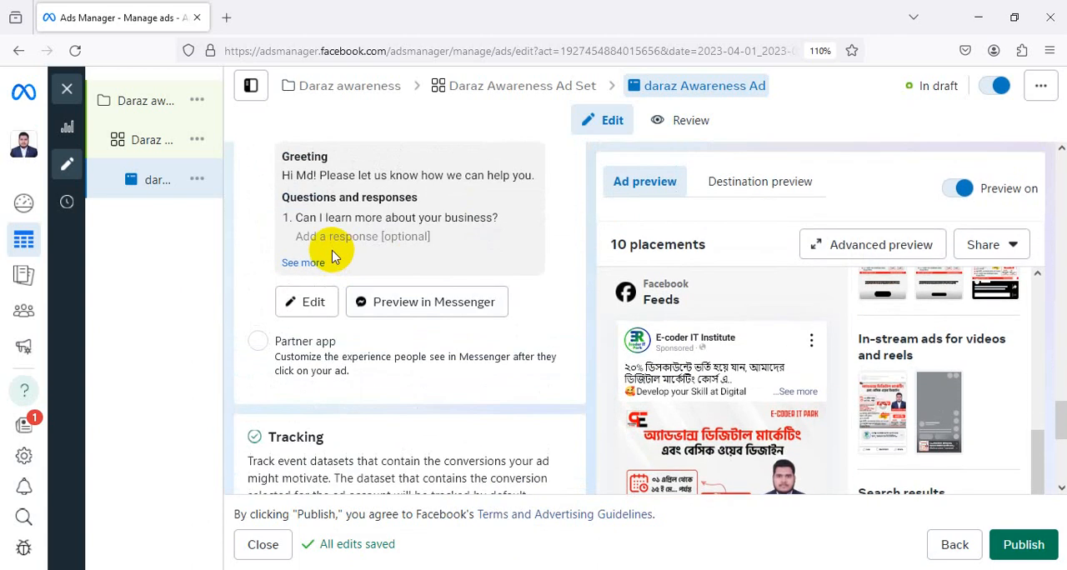
{"action": "left_click", "coordinate": [310, 303]}
{"action": "scroll", "coordinate": [480, 256], "scroll_direction": "down", "scroll_amount": 3}
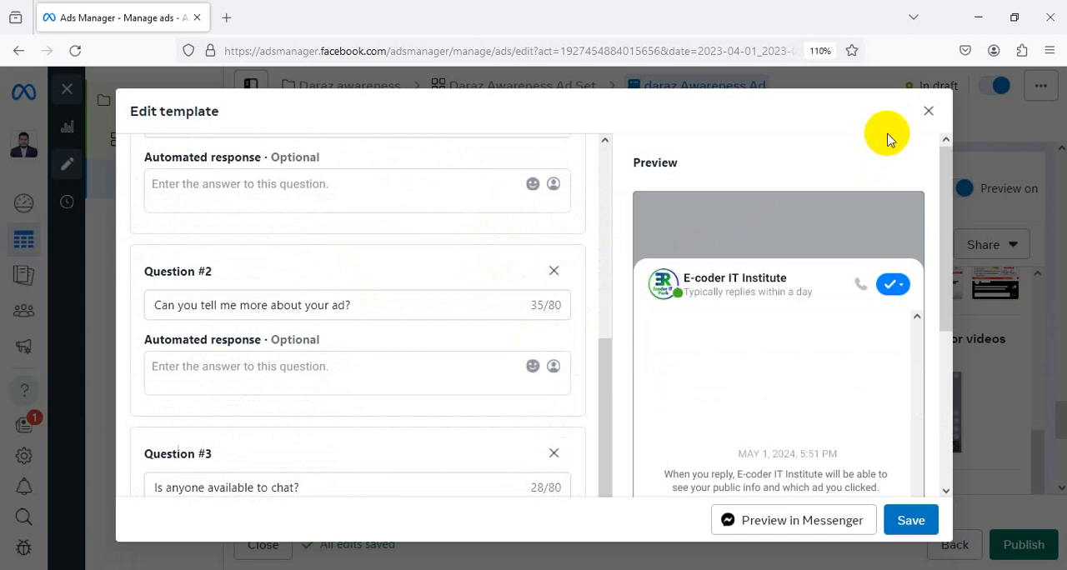
{"action": "left_click", "coordinate": [928, 112]}
{"action": "scroll", "coordinate": [388, 358], "scroll_direction": "down", "scroll_amount": 5}
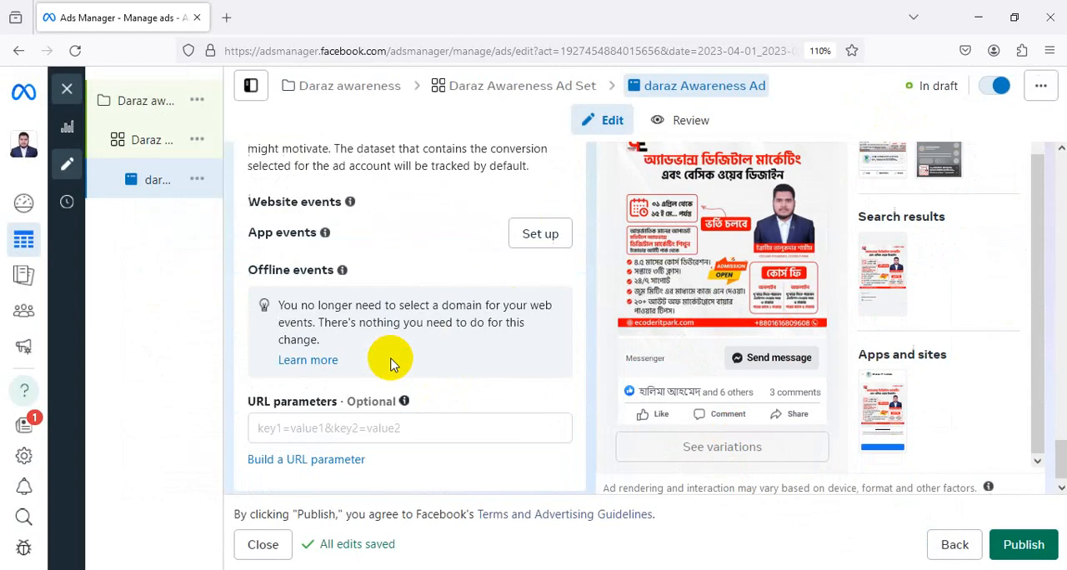
Capture the screen region around the campaign tree and draw red arrows to the campaign, ad set and ad levels
{"action": "scroll", "coordinate": [448, 353], "scroll_direction": "up", "scroll_amount": 10}
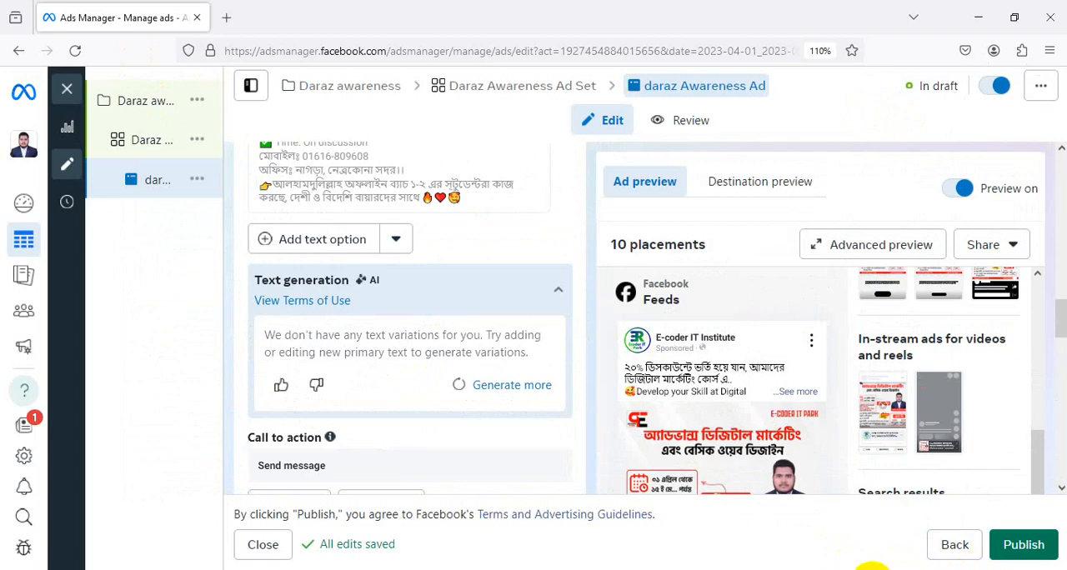
{"action": "key", "text": "Print"}
{"action": "left_click_drag", "start_coordinate": [63, 72], "coordinate": [351, 248]}
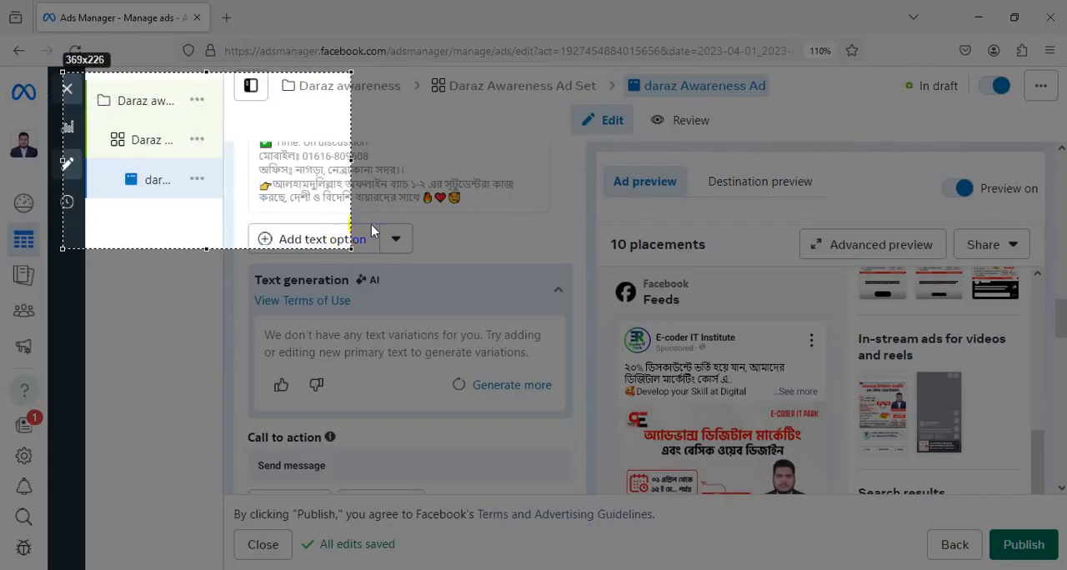
{"action": "left_click_drag", "start_coordinate": [260, 60], "coordinate": [219, 83]}
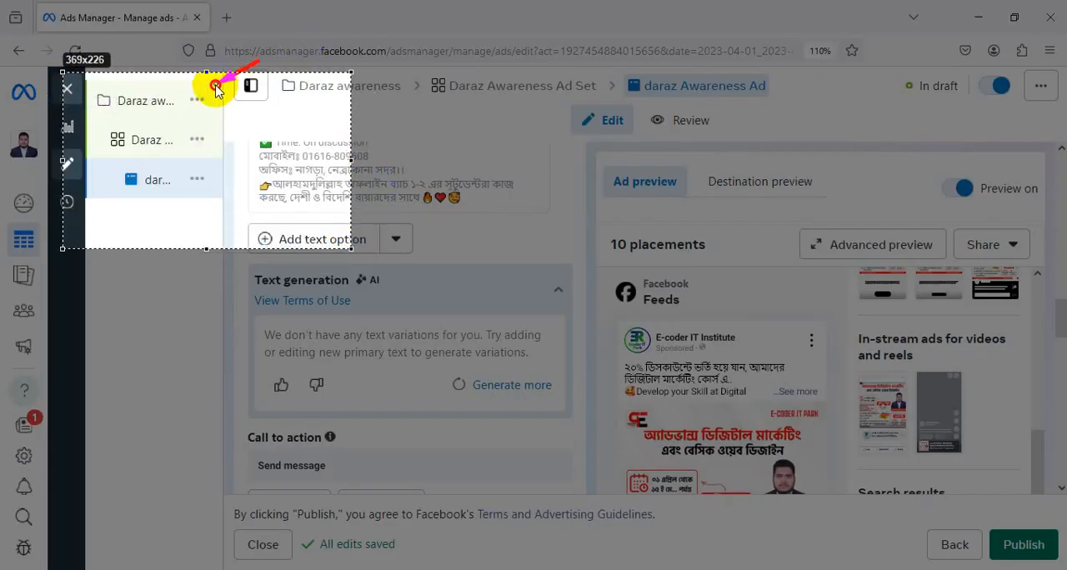
{"action": "left_click_drag", "start_coordinate": [279, 115], "coordinate": [209, 136]}
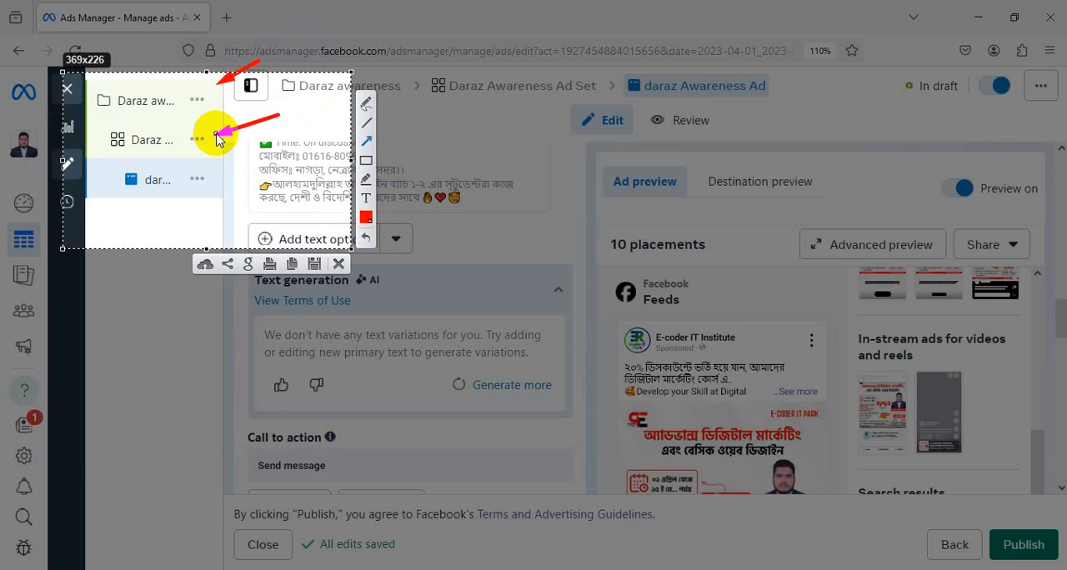
{"action": "left_click_drag", "start_coordinate": [99, 313], "coordinate": [159, 194]}
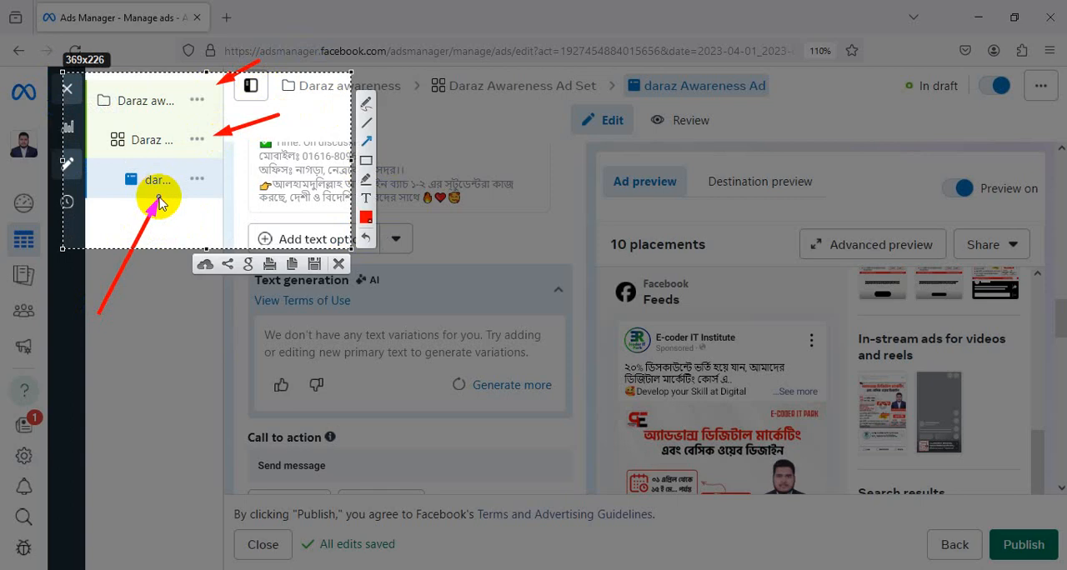
Discard the annotated screen capture and switch the ad setup from using an existing post to Create ad
{"action": "left_click", "coordinate": [338, 264]}
{"action": "scroll", "coordinate": [833, 358], "scroll_direction": "down", "scroll_amount": 10}
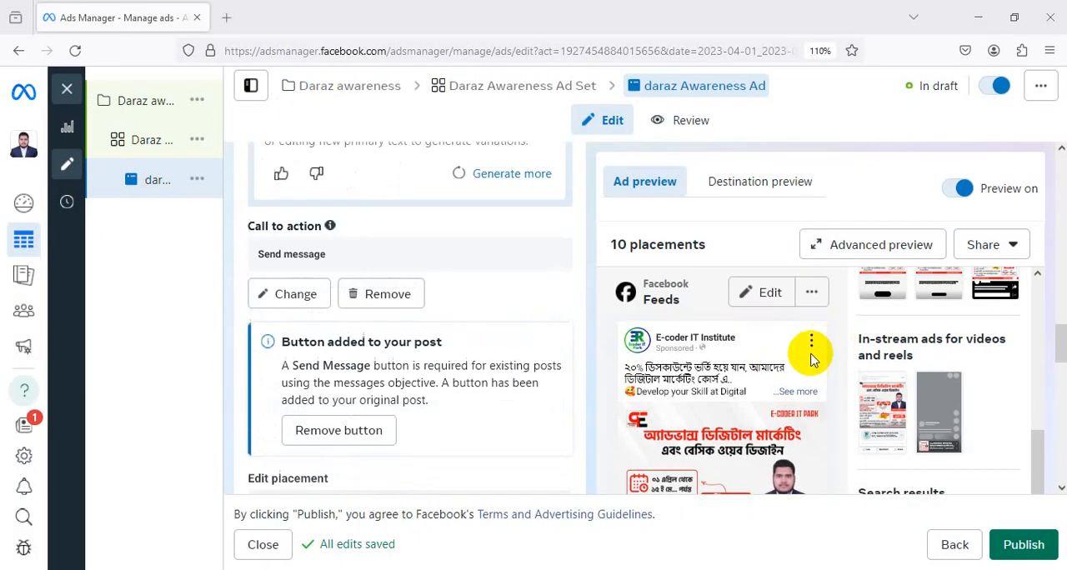
{"action": "scroll", "coordinate": [811, 366], "scroll_direction": "down", "scroll_amount": 3}
{"action": "scroll", "coordinate": [400, 333], "scroll_direction": "up", "scroll_amount": 8}
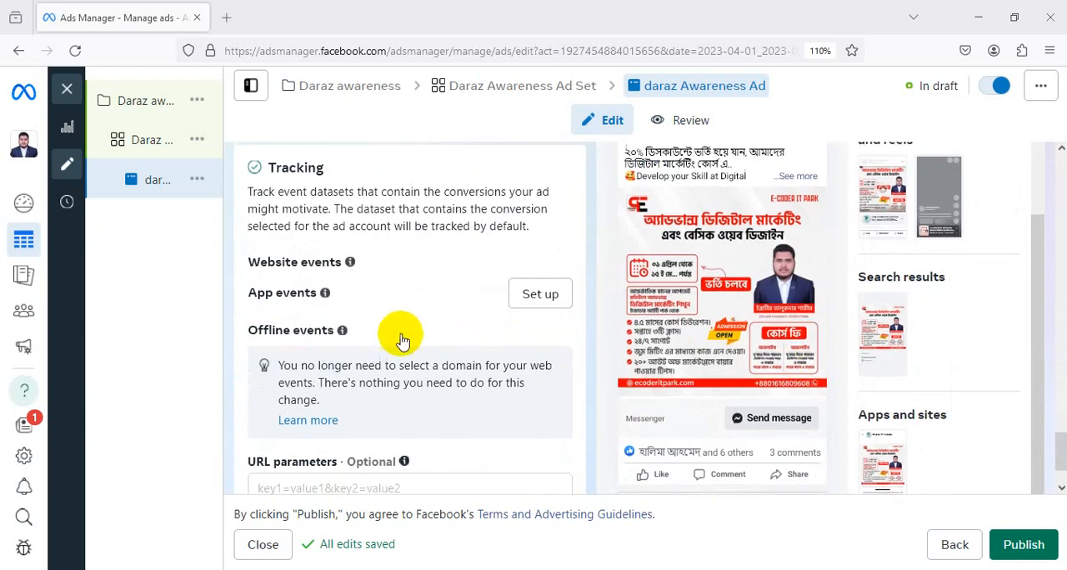
{"action": "scroll", "coordinate": [400, 337], "scroll_direction": "up", "scroll_amount": 10}
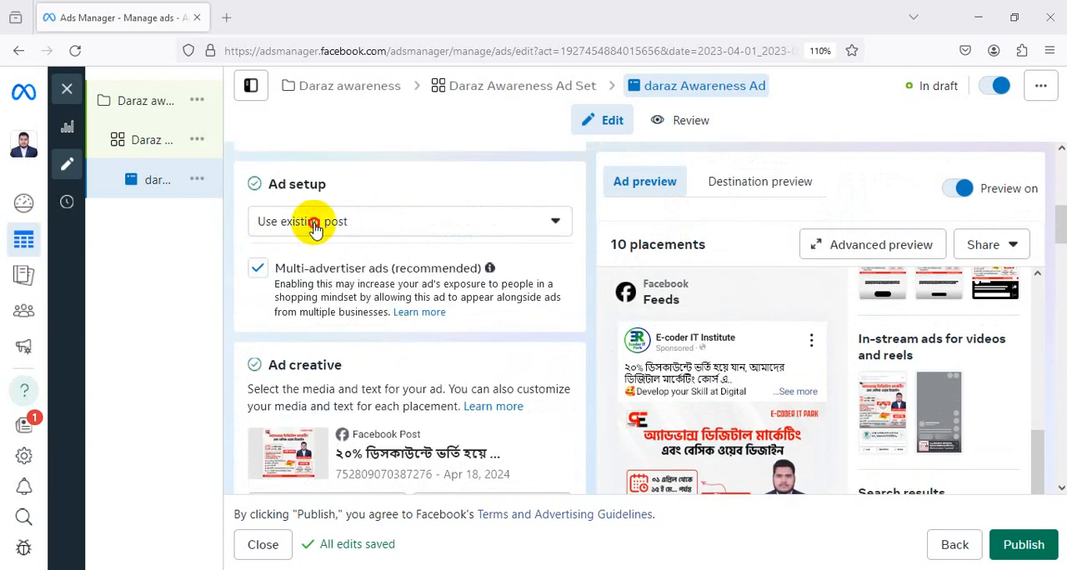
{"action": "left_click", "coordinate": [311, 222]}
{"action": "left_click", "coordinate": [364, 262]}
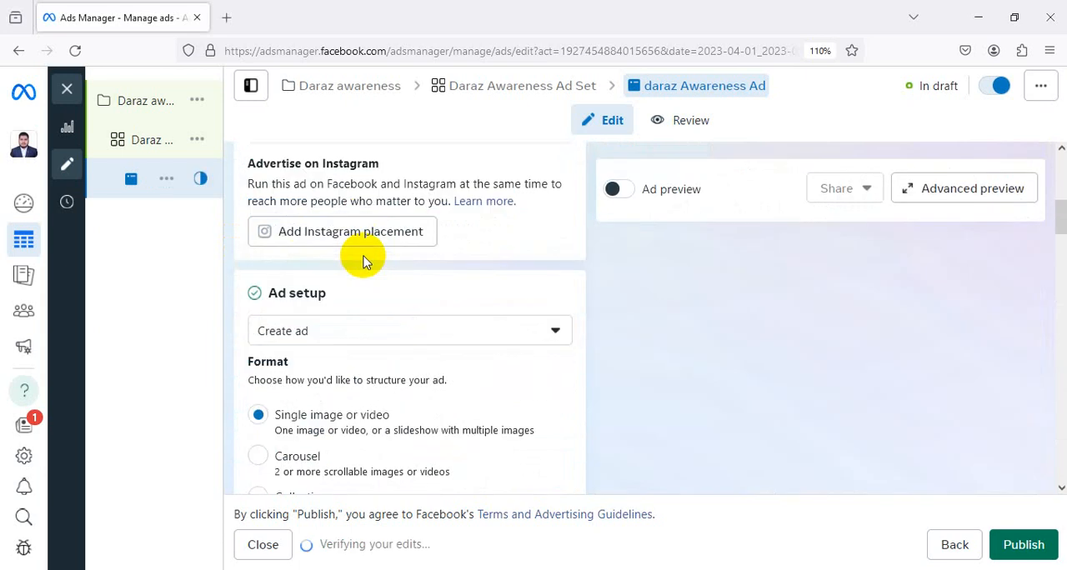
Dismiss the Instant Experience notice beneath the ad's format options
{"action": "scroll", "coordinate": [425, 237], "scroll_direction": "down", "scroll_amount": 3}
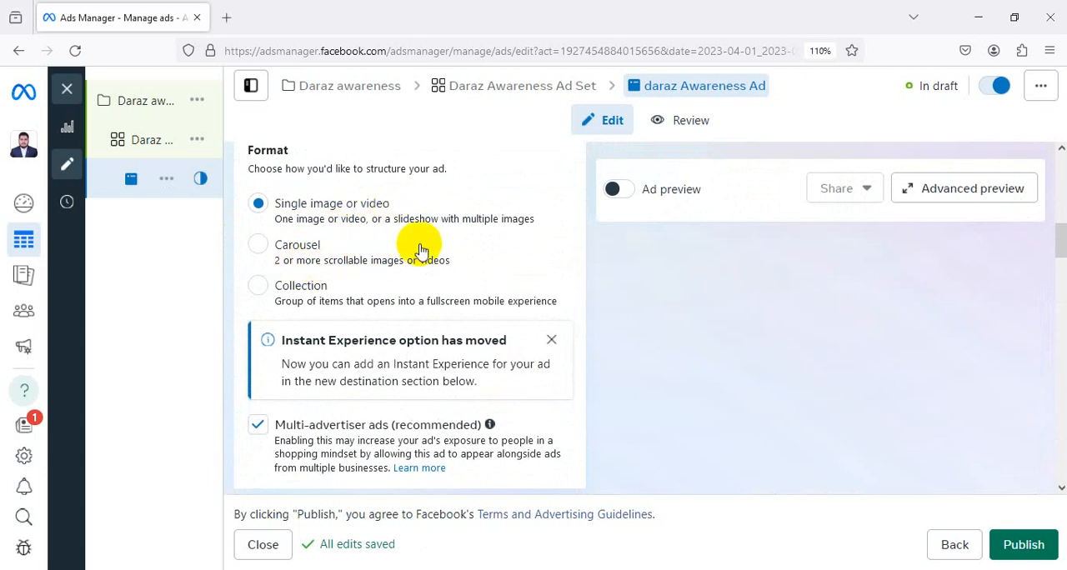
{"action": "scroll", "coordinate": [433, 237], "scroll_direction": "down", "scroll_amount": 1}
{"action": "left_click", "coordinate": [555, 268]}
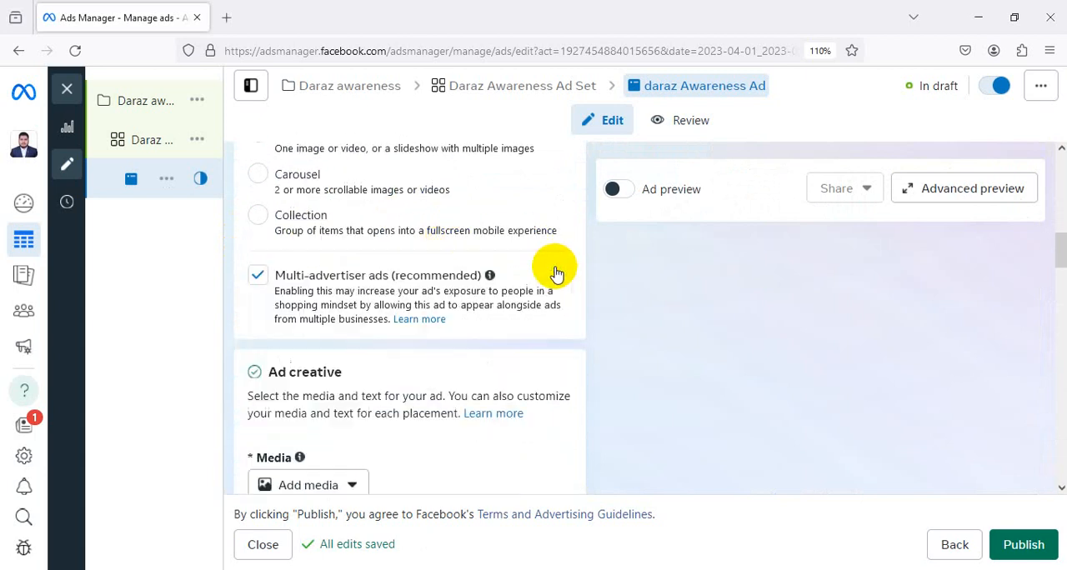
Add the 2000 × 2000 E-coder IT Park course poster from the account images as the ad's media, accepting the suggested crops
{"action": "scroll", "coordinate": [458, 260], "scroll_direction": "down", "scroll_amount": 3}
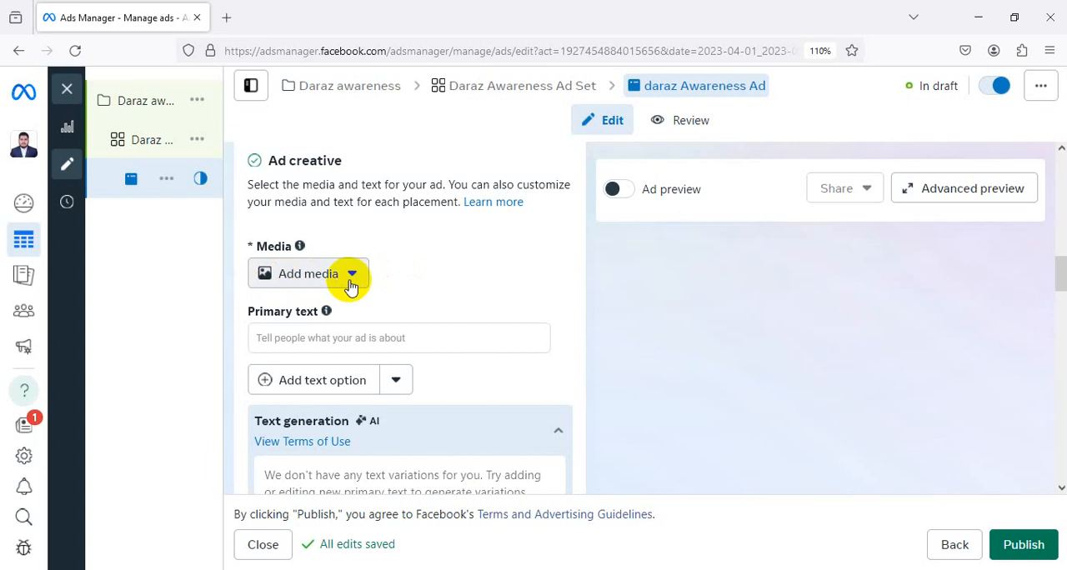
{"action": "left_click", "coordinate": [350, 283]}
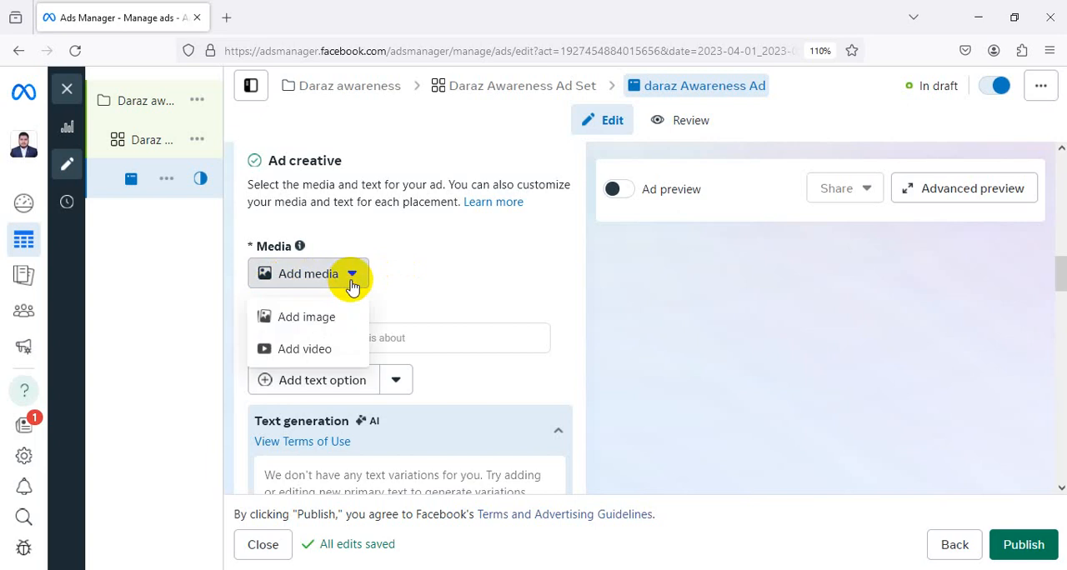
{"action": "left_click", "coordinate": [323, 326]}
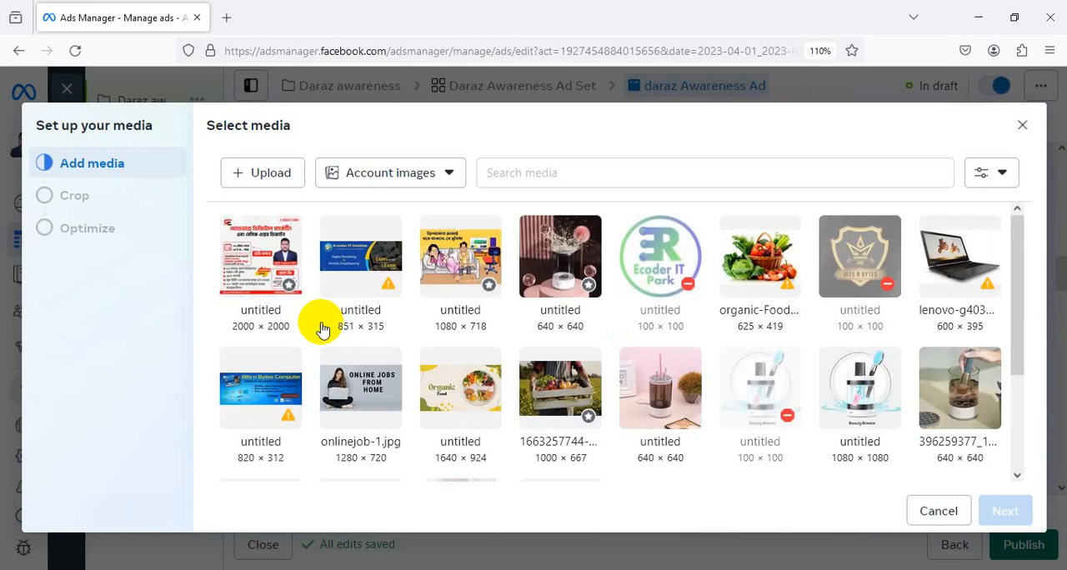
{"action": "left_click", "coordinate": [276, 249]}
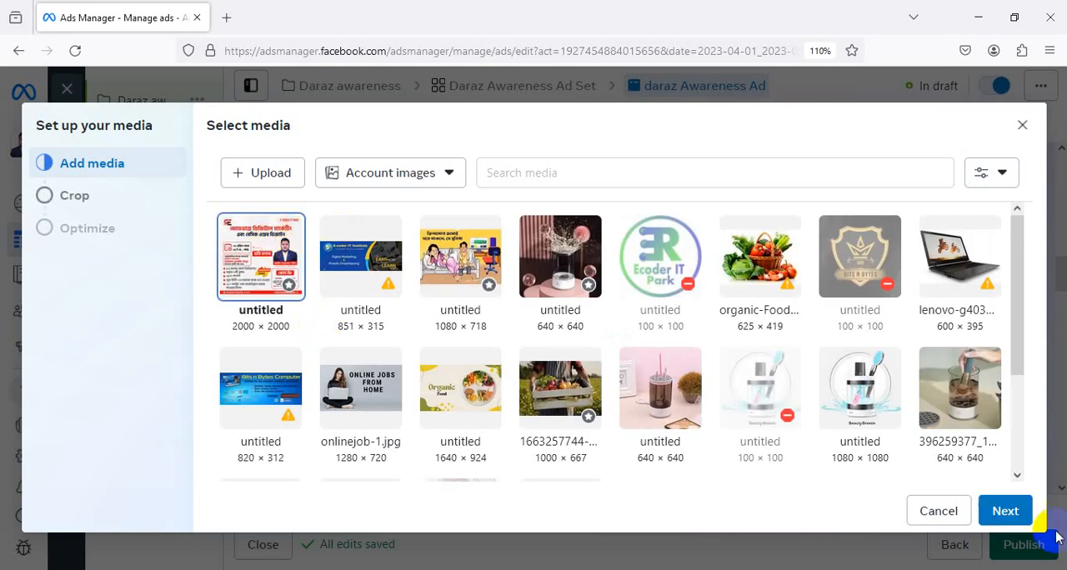
{"action": "left_click", "coordinate": [1006, 511]}
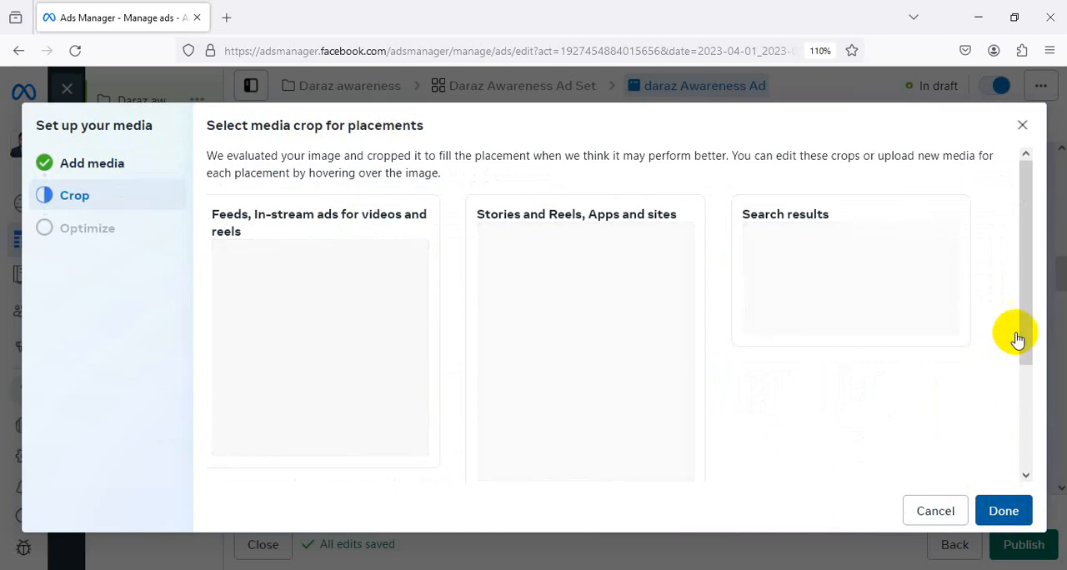
{"action": "left_click_drag", "start_coordinate": [1025, 315], "coordinate": [1025, 488]}
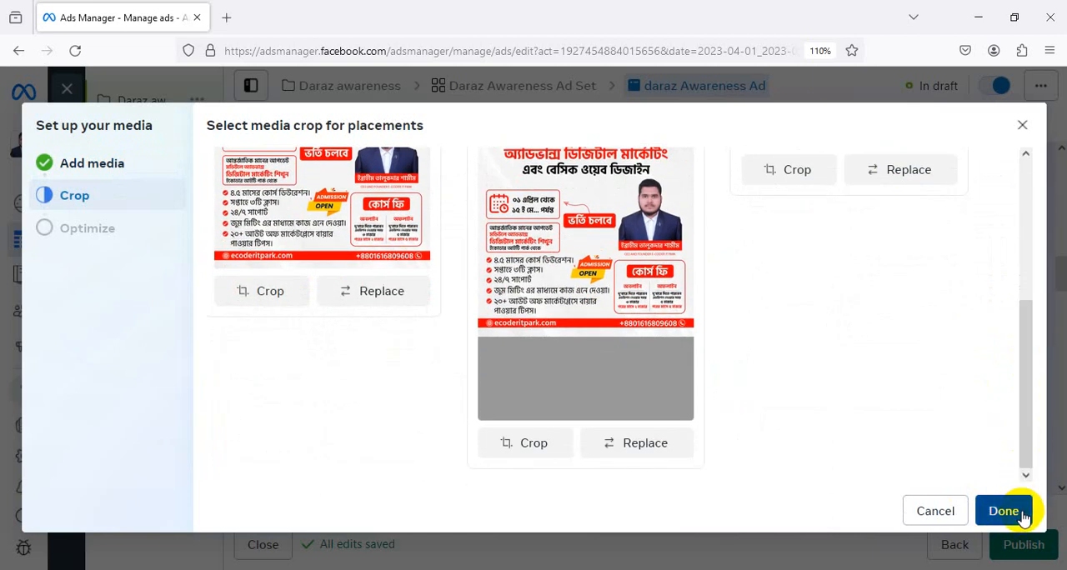
{"action": "left_click", "coordinate": [1004, 511]}
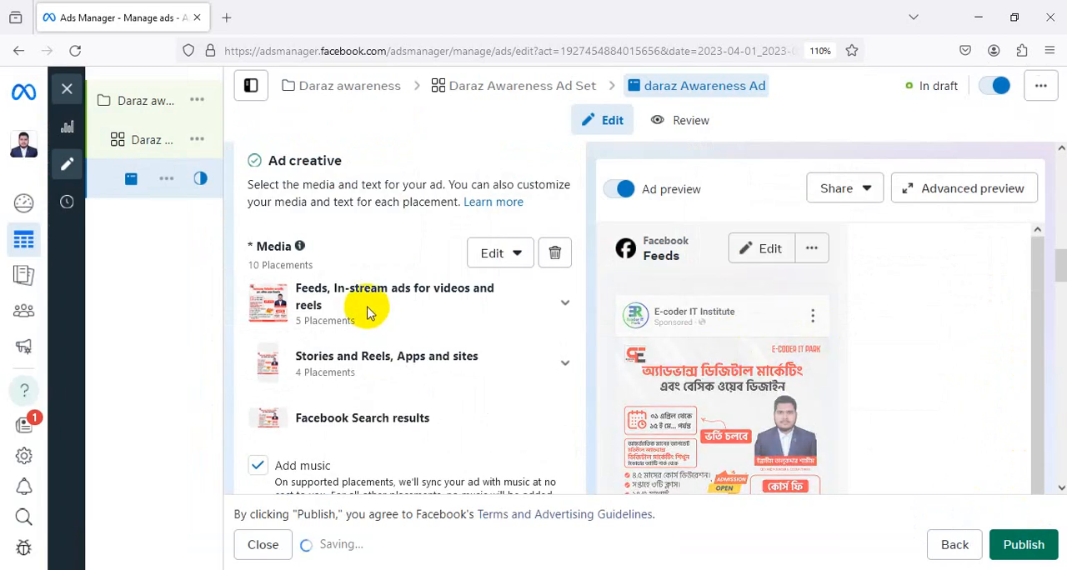
Review the ad's media, text generation, destination, headline, description, page and format sections alongside the ad preview
{"action": "scroll", "coordinate": [369, 321], "scroll_direction": "down", "scroll_amount": 2}
{"action": "scroll", "coordinate": [371, 315], "scroll_direction": "down", "scroll_amount": 4}
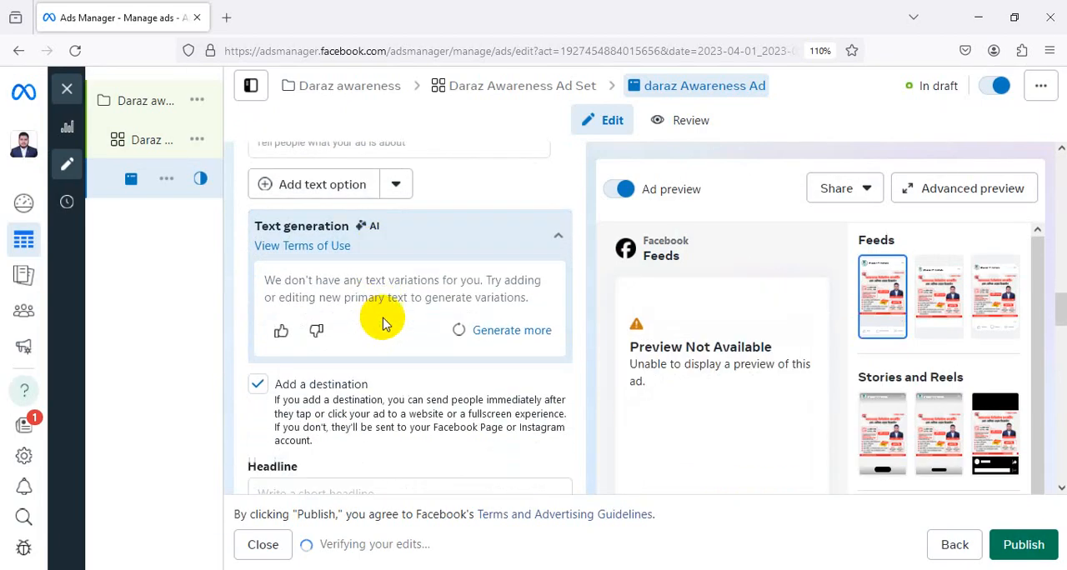
{"action": "scroll", "coordinate": [383, 318], "scroll_direction": "up", "scroll_amount": 1}
{"action": "scroll", "coordinate": [385, 321], "scroll_direction": "down", "scroll_amount": 2}
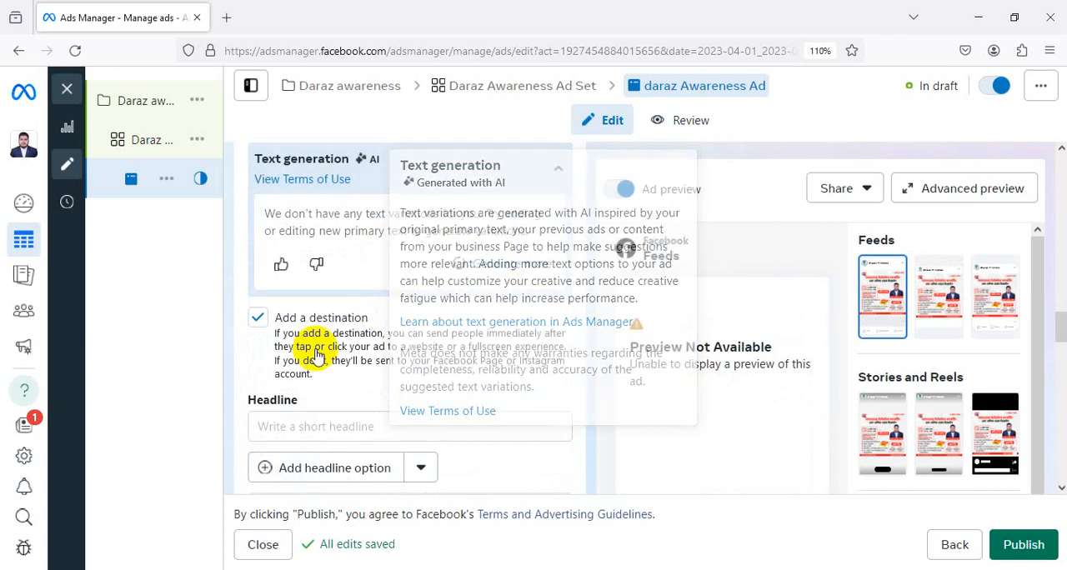
{"action": "scroll", "coordinate": [414, 350], "scroll_direction": "down", "scroll_amount": 1}
{"action": "scroll", "coordinate": [507, 350], "scroll_direction": "down", "scroll_amount": 3}
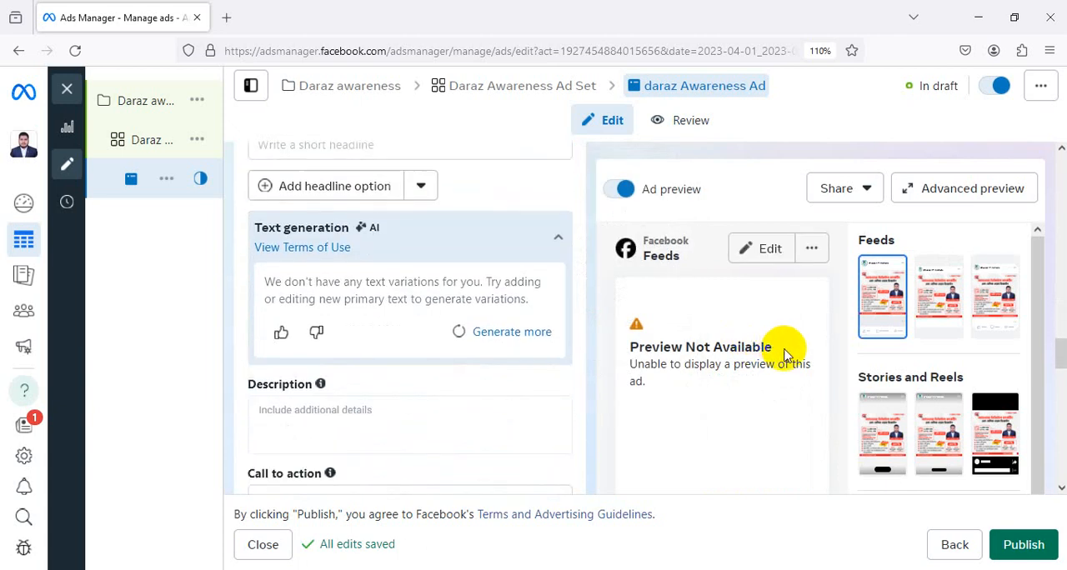
{"action": "scroll", "coordinate": [718, 362], "scroll_direction": "down", "scroll_amount": 1}
{"action": "scroll", "coordinate": [718, 362], "scroll_direction": "up", "scroll_amount": 8}
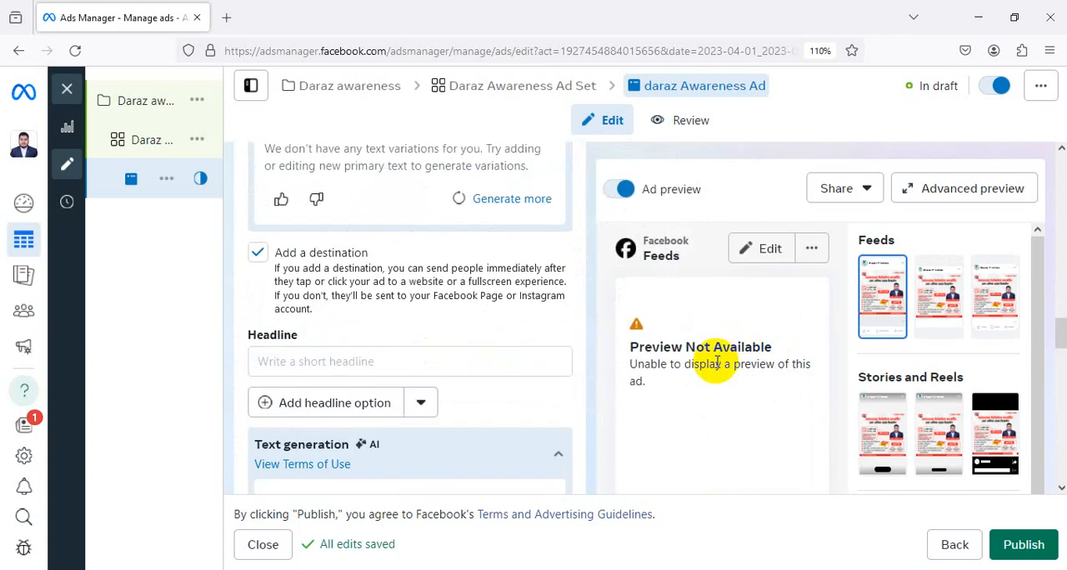
{"action": "scroll", "coordinate": [717, 362], "scroll_direction": "up", "scroll_amount": 2}
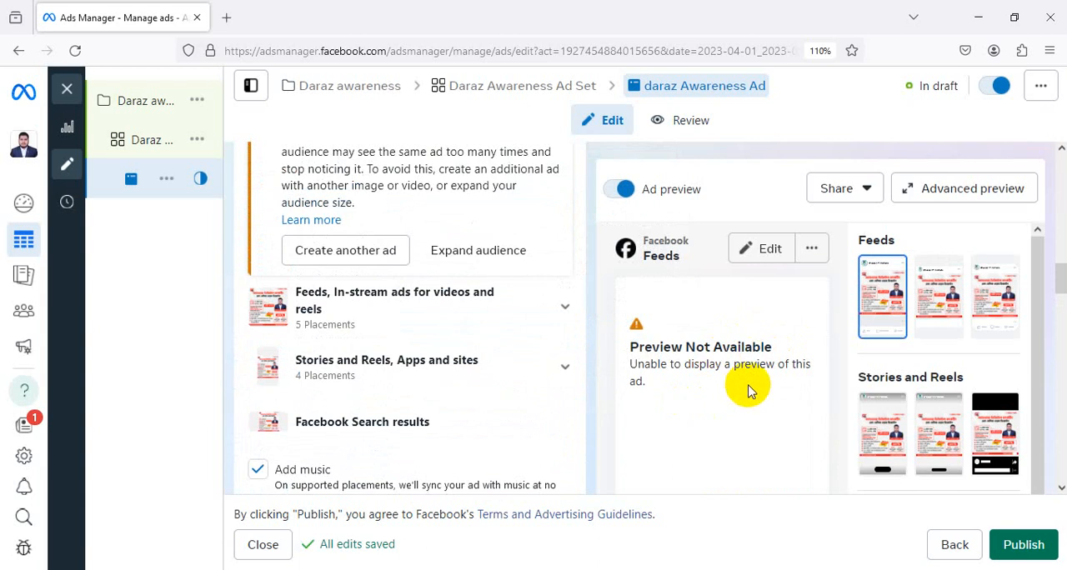
{"action": "scroll", "coordinate": [752, 382], "scroll_direction": "down", "scroll_amount": 2}
{"action": "scroll", "coordinate": [752, 380], "scroll_direction": "up", "scroll_amount": 8}
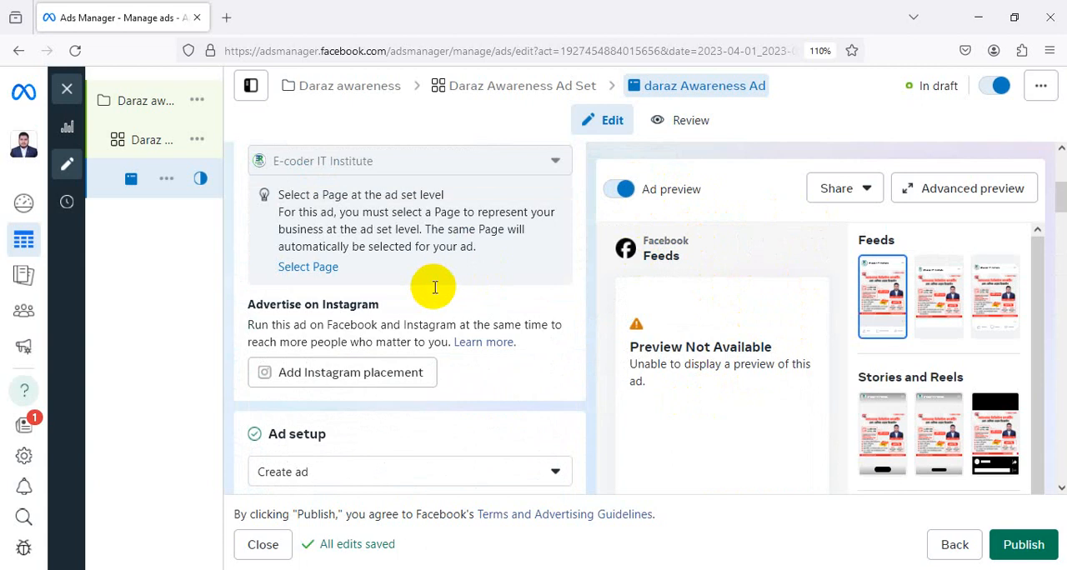
{"action": "scroll", "coordinate": [438, 288], "scroll_direction": "up", "scroll_amount": 3}
{"action": "scroll", "coordinate": [440, 292], "scroll_direction": "down", "scroll_amount": 7}
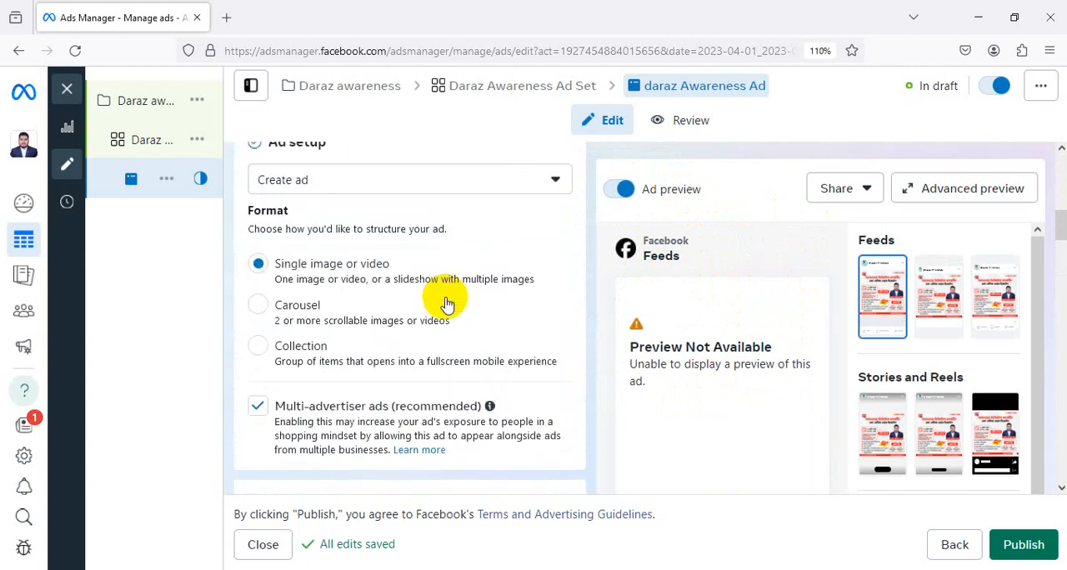
{"action": "scroll", "coordinate": [447, 303], "scroll_direction": "down", "scroll_amount": 4}
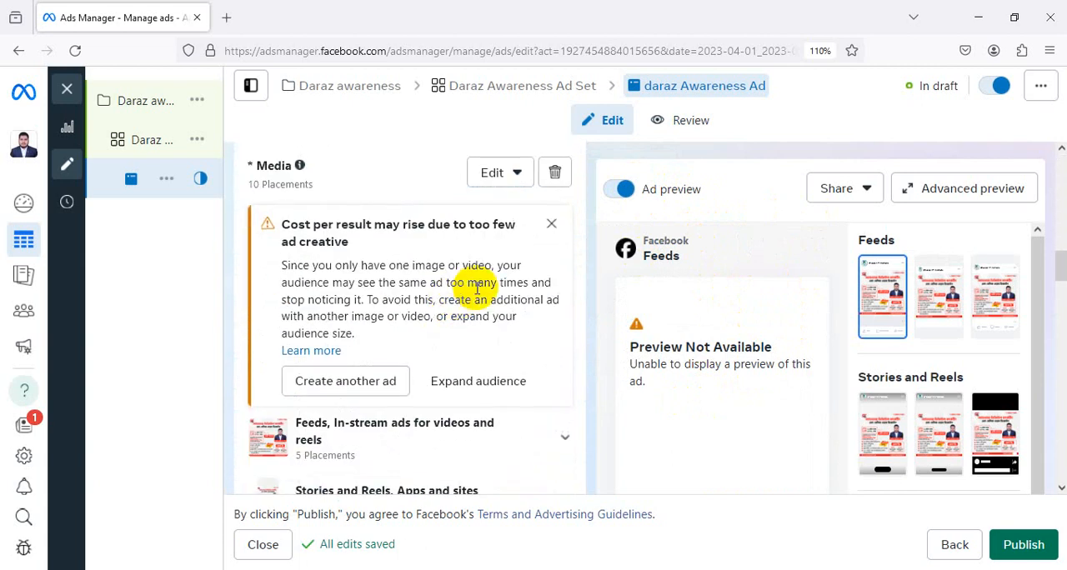
Check the media editing options in the ad creative and remove all media from the ad
{"action": "scroll", "coordinate": [475, 293], "scroll_direction": "up", "scroll_amount": 3}
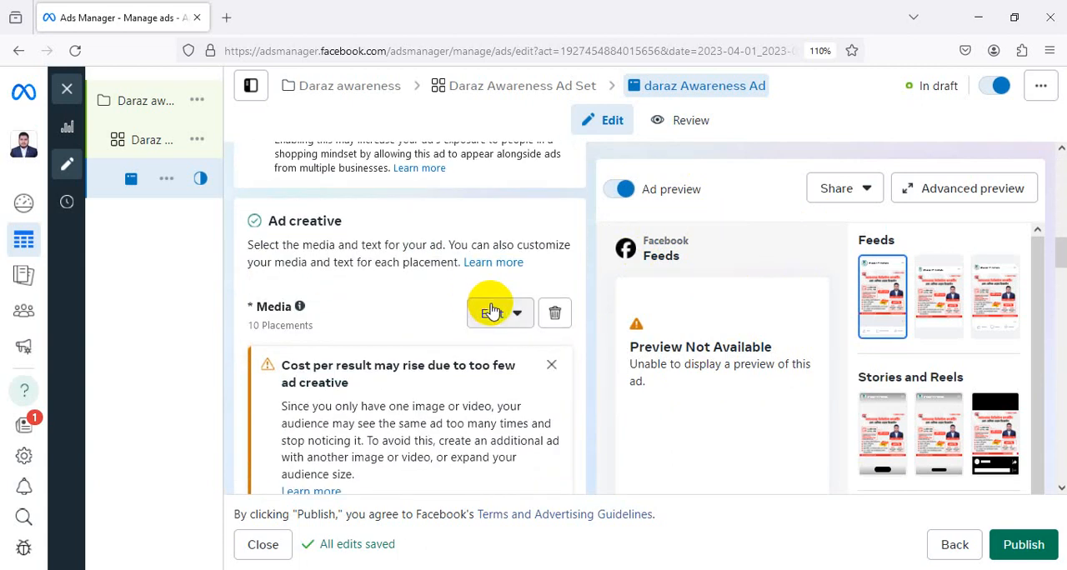
{"action": "scroll", "coordinate": [494, 310], "scroll_direction": "up", "scroll_amount": 1}
{"action": "scroll", "coordinate": [504, 313], "scroll_direction": "down", "scroll_amount": 1}
{"action": "left_click", "coordinate": [516, 314]}
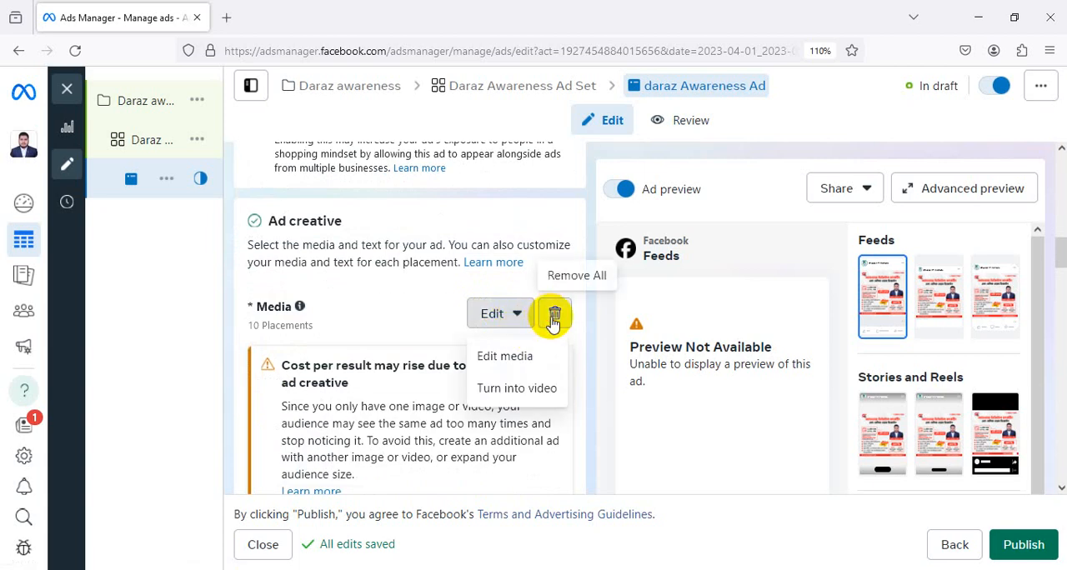
{"action": "left_click", "coordinate": [553, 317]}
Browse the account images, choose the 2000 × 2000 course poster as the ad's image, and keep the original crop for all placements
{"action": "left_click", "coordinate": [352, 337]}
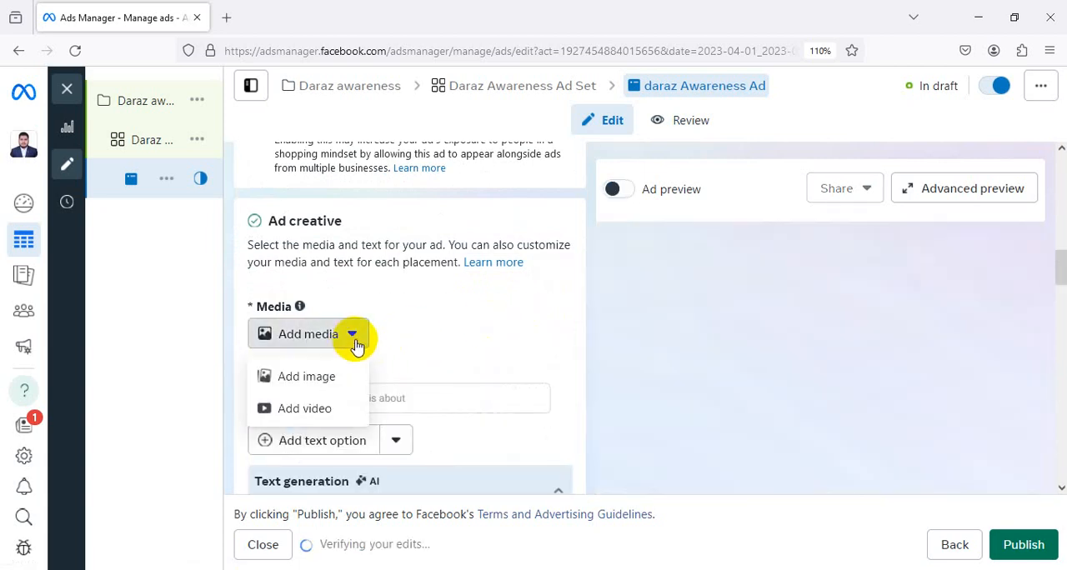
{"action": "left_click", "coordinate": [338, 380]}
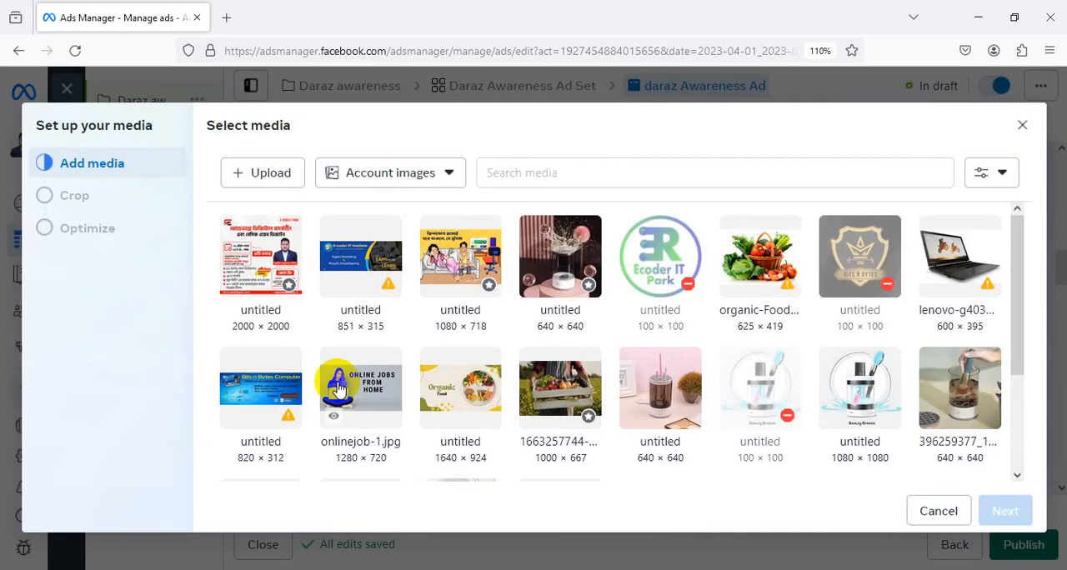
{"action": "scroll", "coordinate": [506, 302], "scroll_direction": "down", "scroll_amount": 3}
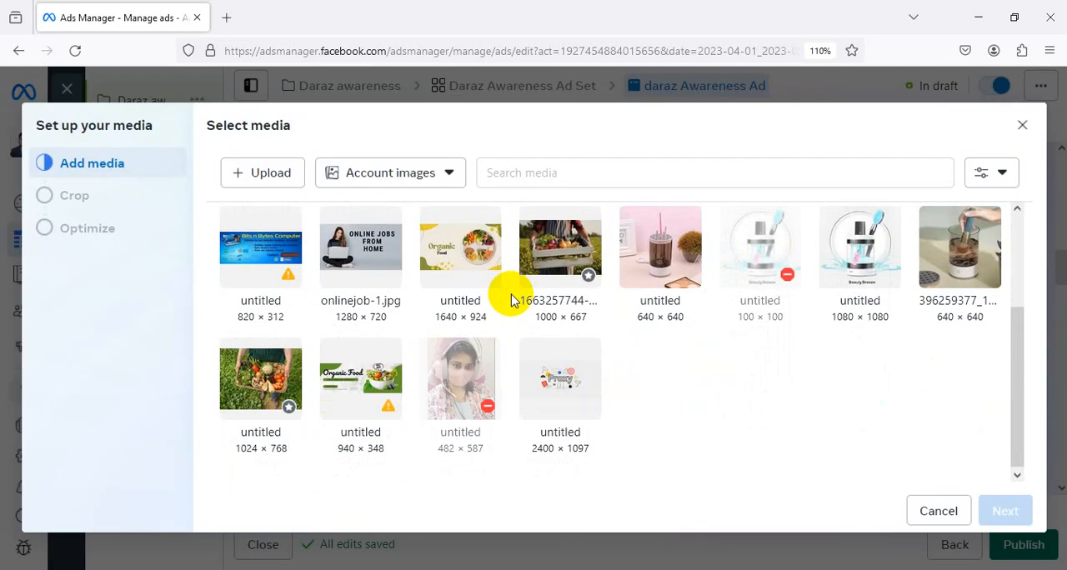
{"action": "scroll", "coordinate": [510, 300], "scroll_direction": "up", "scroll_amount": 3}
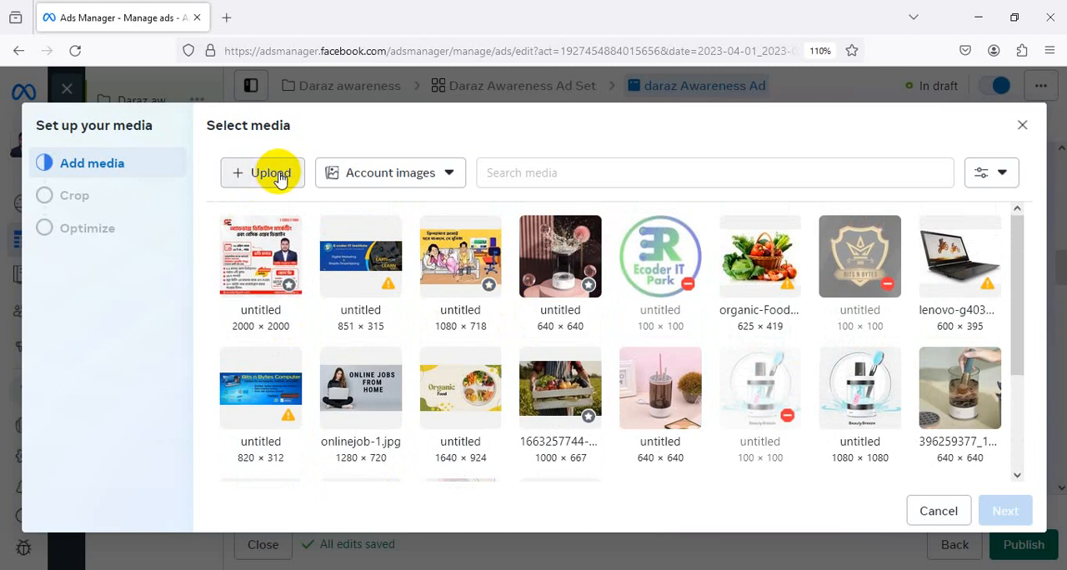
{"action": "left_click", "coordinate": [282, 248]}
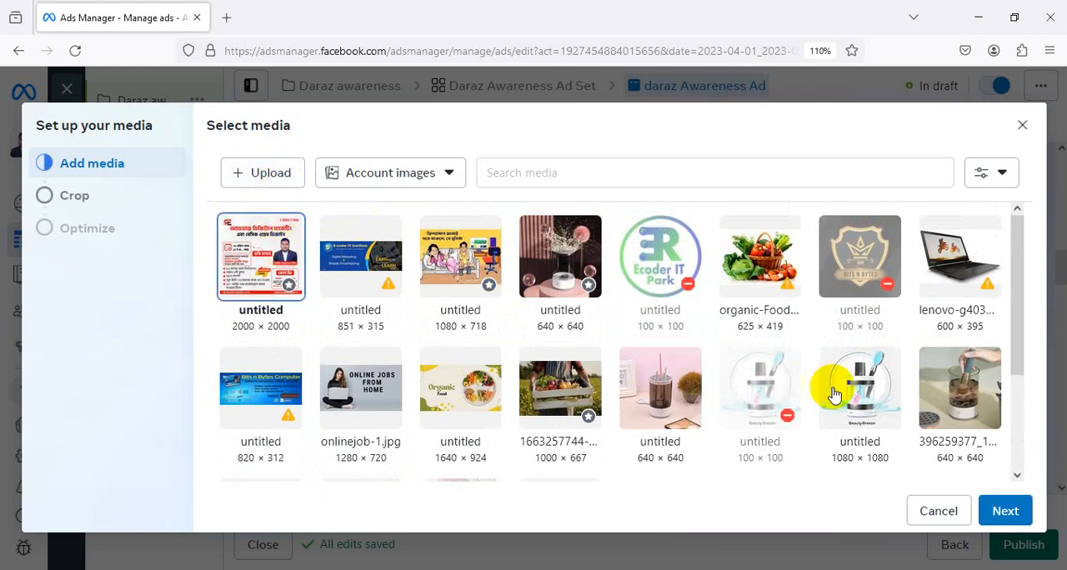
{"action": "left_click", "coordinate": [1005, 513]}
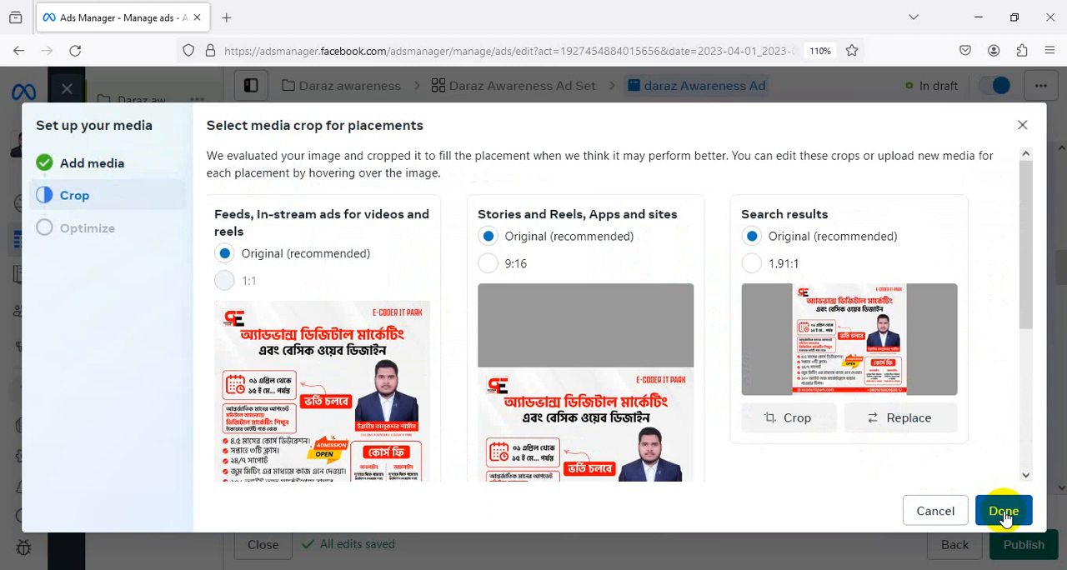
{"action": "scroll", "coordinate": [874, 369], "scroll_direction": "down", "scroll_amount": 3}
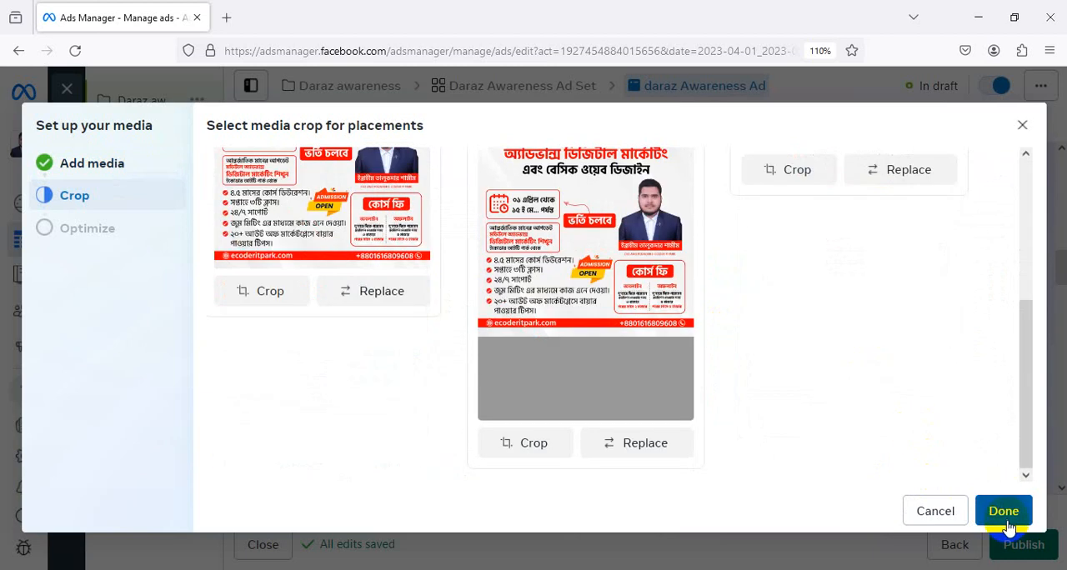
{"action": "left_click", "coordinate": [1003, 511]}
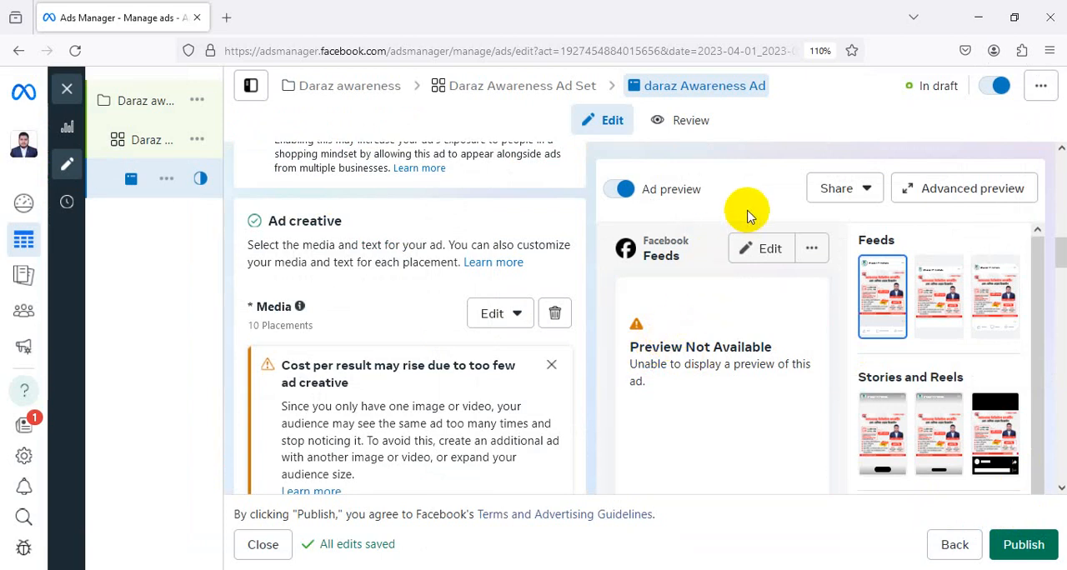
Switch the ad preview off and on again to reload it
{"action": "left_click", "coordinate": [618, 192]}
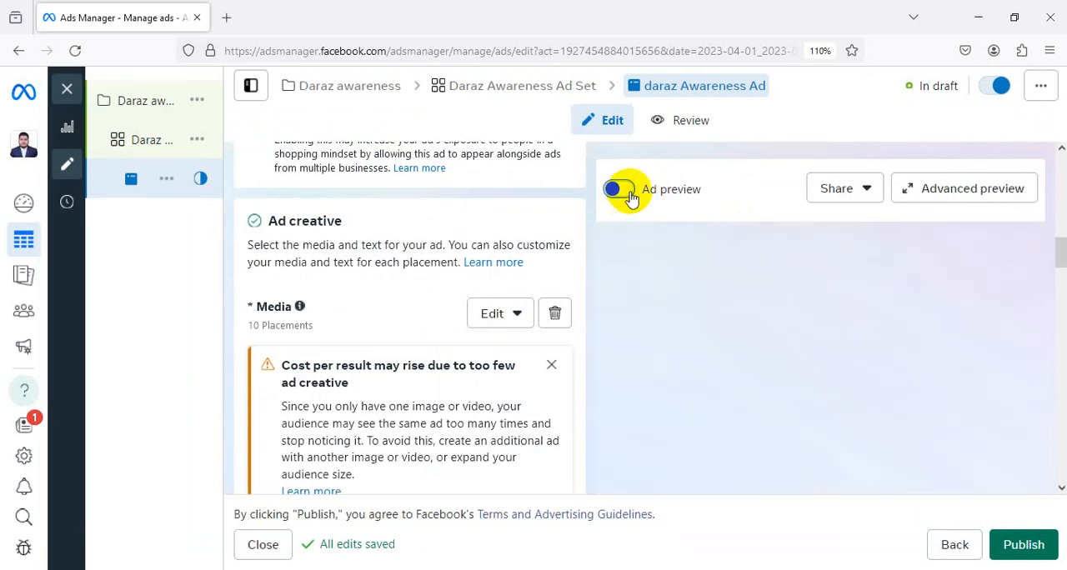
{"action": "left_click", "coordinate": [623, 199]}
{"action": "left_click", "coordinate": [615, 200]}
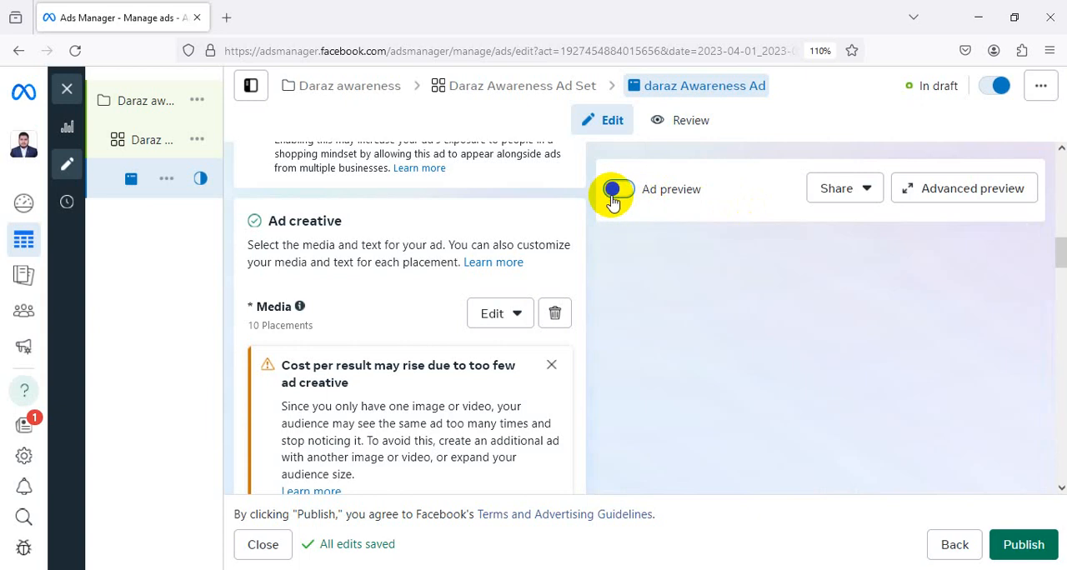
{"action": "scroll", "coordinate": [704, 231], "scroll_direction": "down", "scroll_amount": 1}
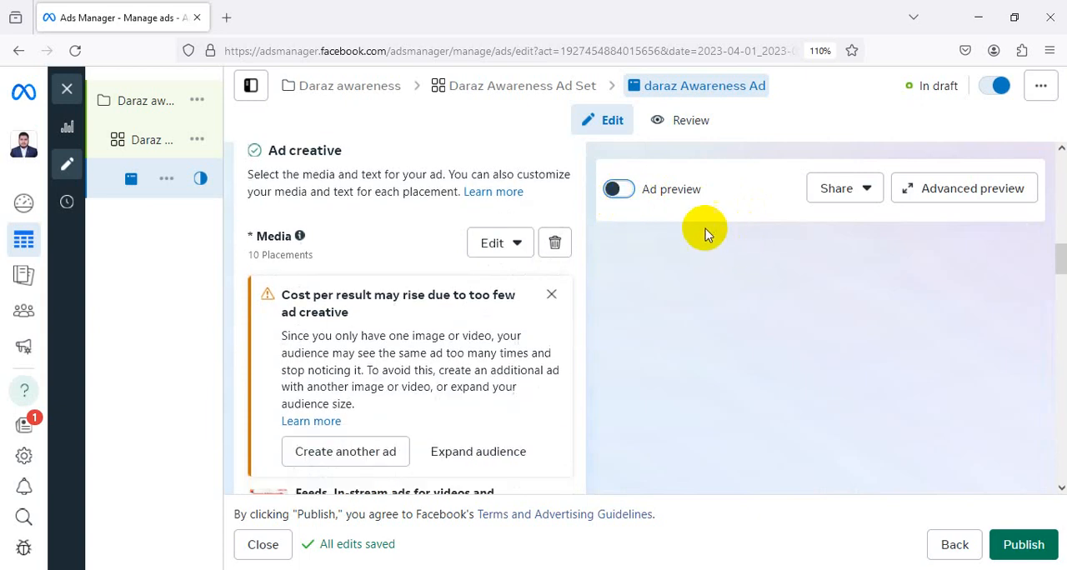
{"action": "left_click", "coordinate": [619, 198]}
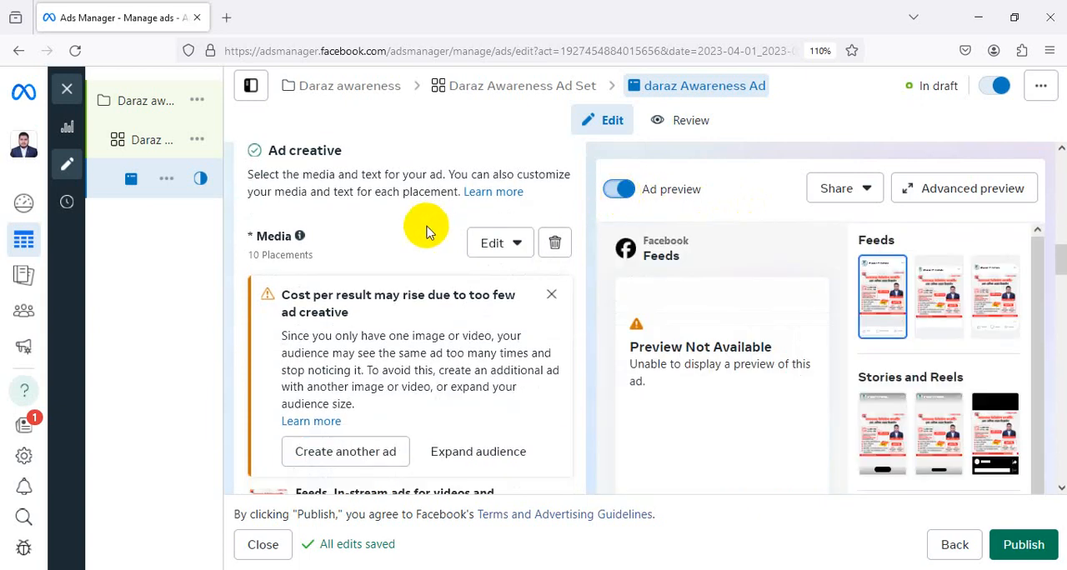
Replace the ad's media with the 1280 × 720 account image onlinejob-1.jpg, keeping the recommended crop for each placement group
{"action": "left_click", "coordinate": [556, 244]}
{"action": "left_click", "coordinate": [340, 265]}
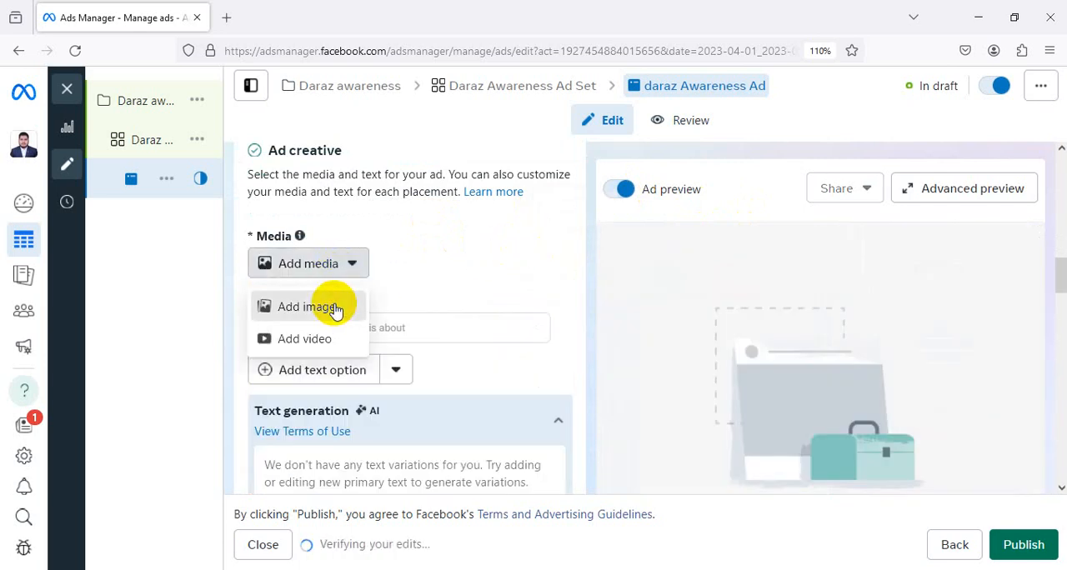
{"action": "left_click", "coordinate": [336, 309]}
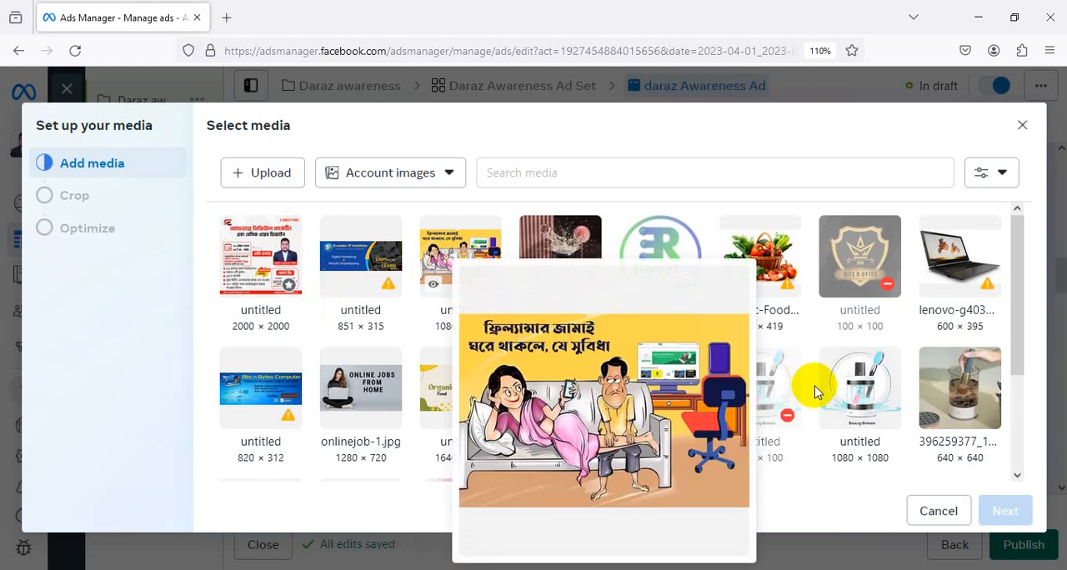
{"action": "left_click", "coordinate": [360, 392]}
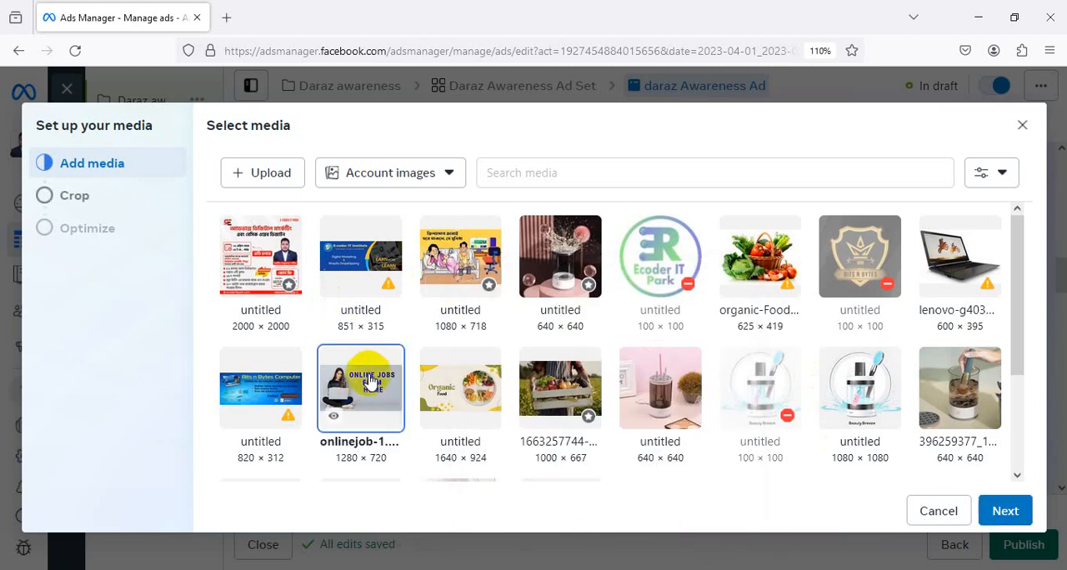
{"action": "left_click", "coordinate": [1002, 513]}
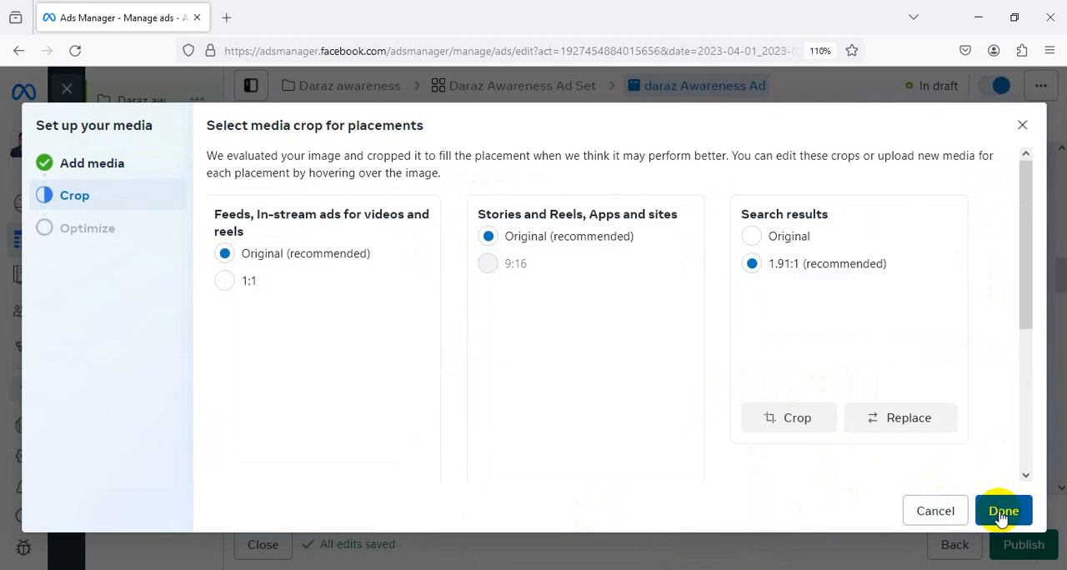
{"action": "scroll", "coordinate": [350, 284], "scroll_direction": "down", "scroll_amount": 3}
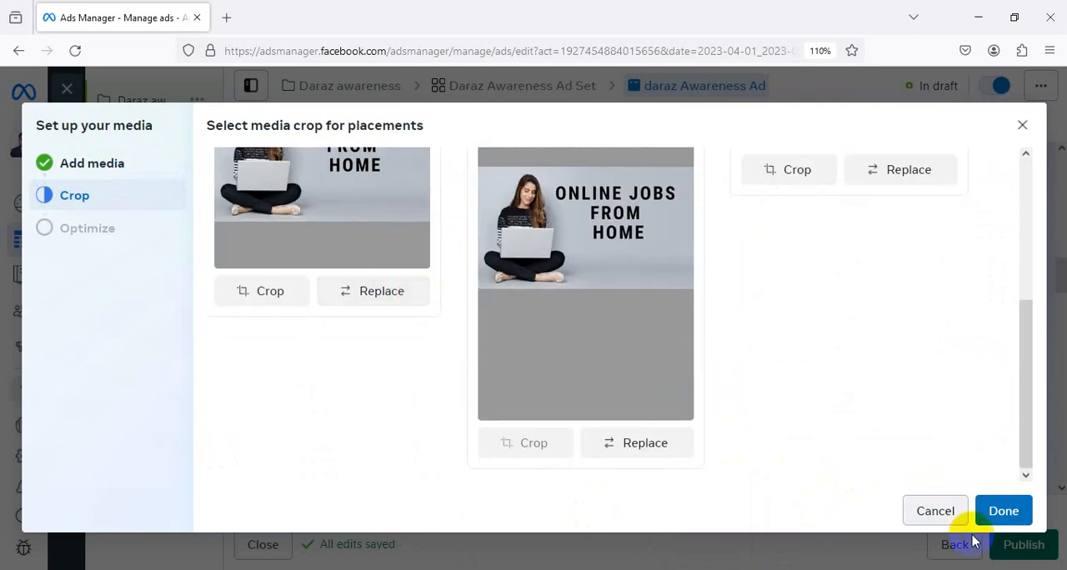
{"action": "left_click", "coordinate": [1005, 512]}
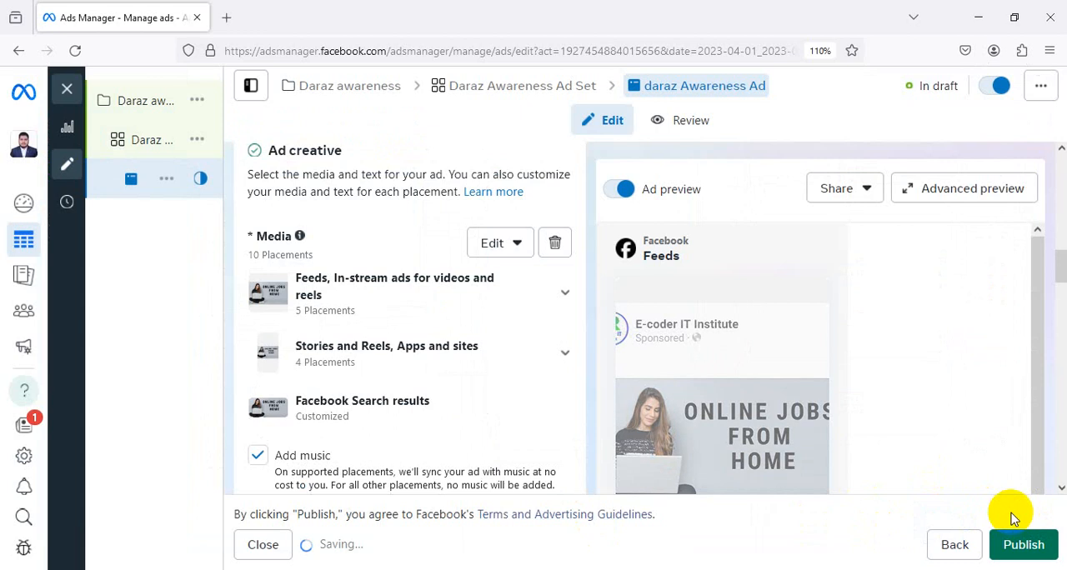
Review the ad creative's media placements, music, primary text, destination, headline, description and call-to-action settings against the ad preview
{"action": "scroll", "coordinate": [506, 317], "scroll_direction": "down", "scroll_amount": 4}
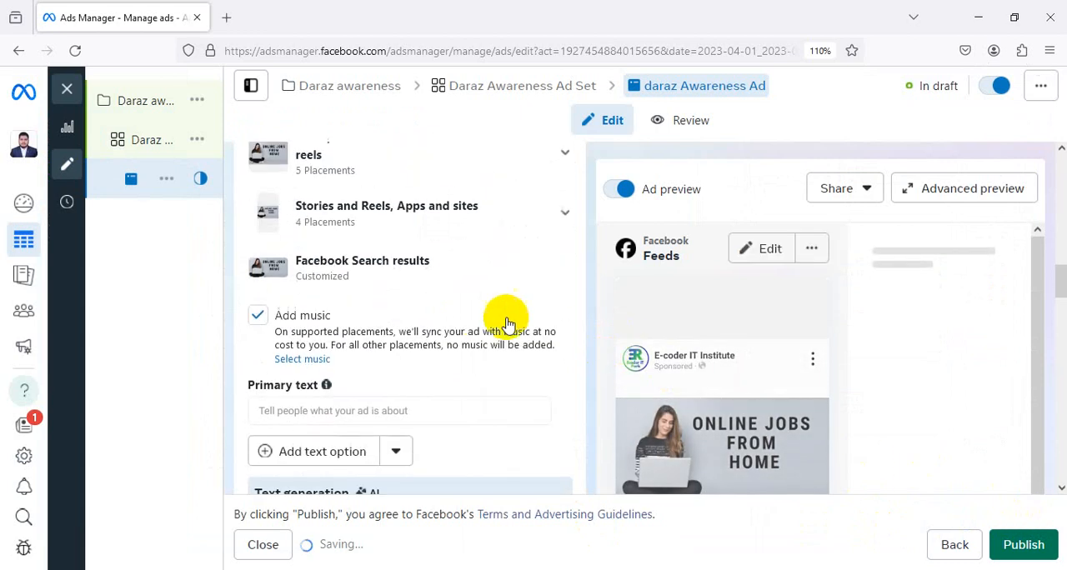
{"action": "scroll", "coordinate": [479, 321], "scroll_direction": "up", "scroll_amount": 2}
{"action": "scroll", "coordinate": [478, 318], "scroll_direction": "down", "scroll_amount": 5}
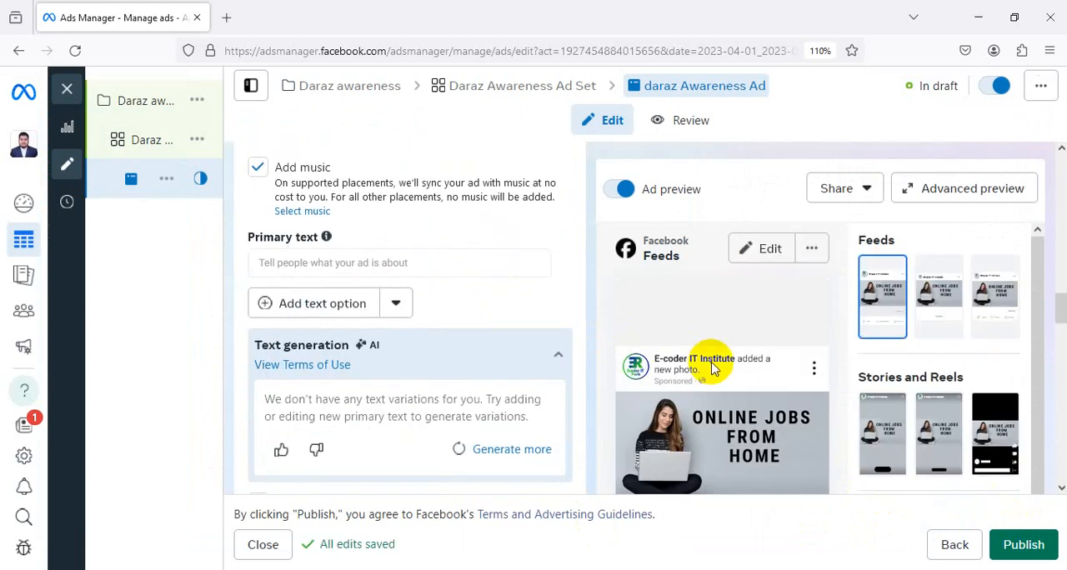
{"action": "scroll", "coordinate": [712, 366], "scroll_direction": "down", "scroll_amount": 2}
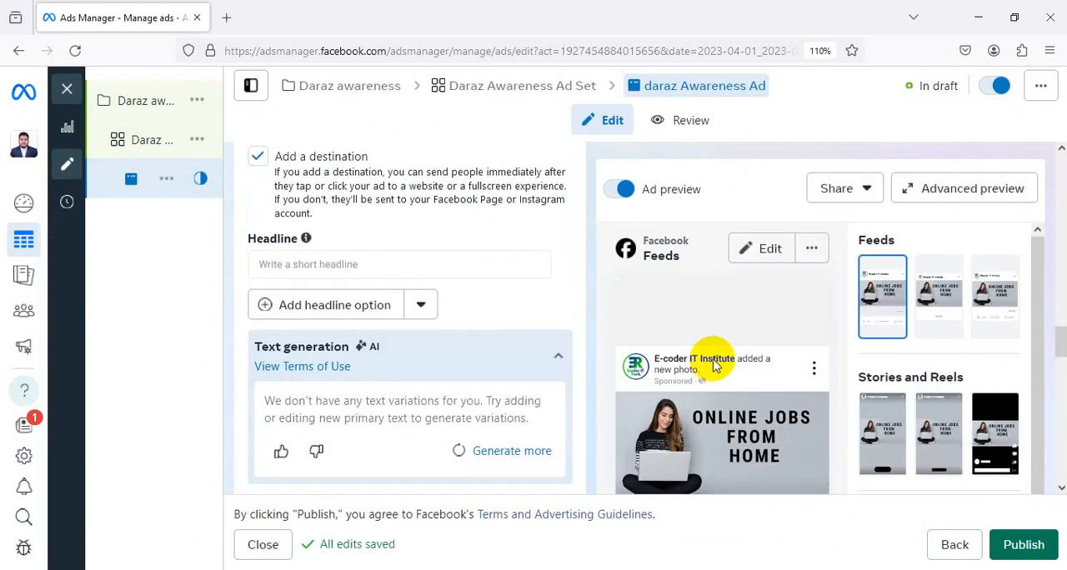
{"action": "scroll", "coordinate": [714, 364], "scroll_direction": "down", "scroll_amount": 2}
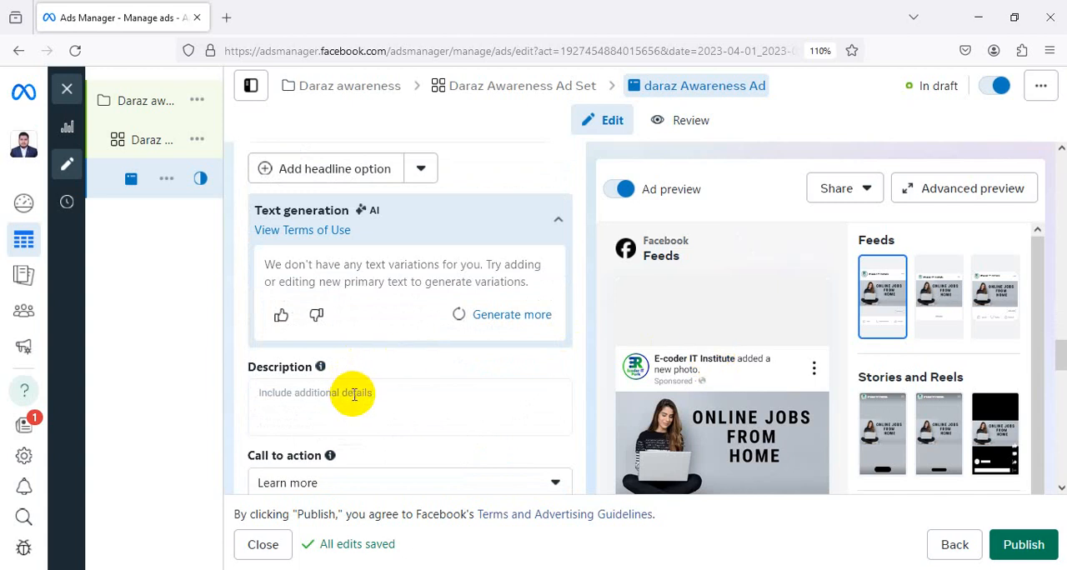
{"action": "scroll", "coordinate": [429, 313], "scroll_direction": "up", "scroll_amount": 3}
{"action": "scroll", "coordinate": [431, 313], "scroll_direction": "up", "scroll_amount": 5}
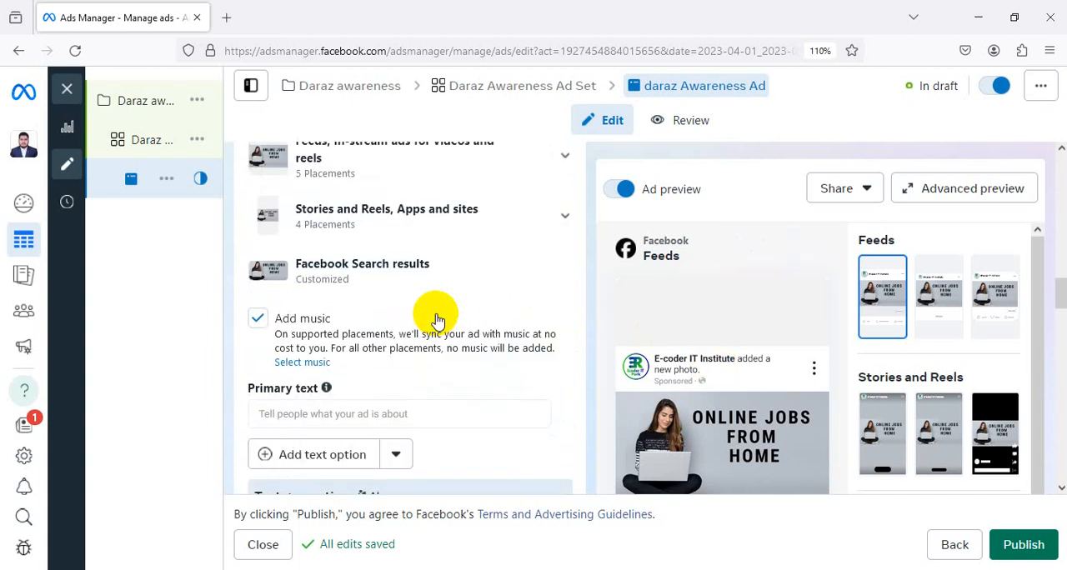
{"action": "scroll", "coordinate": [428, 303], "scroll_direction": "down", "scroll_amount": 3}
{"action": "scroll", "coordinate": [405, 310], "scroll_direction": "up", "scroll_amount": 5}
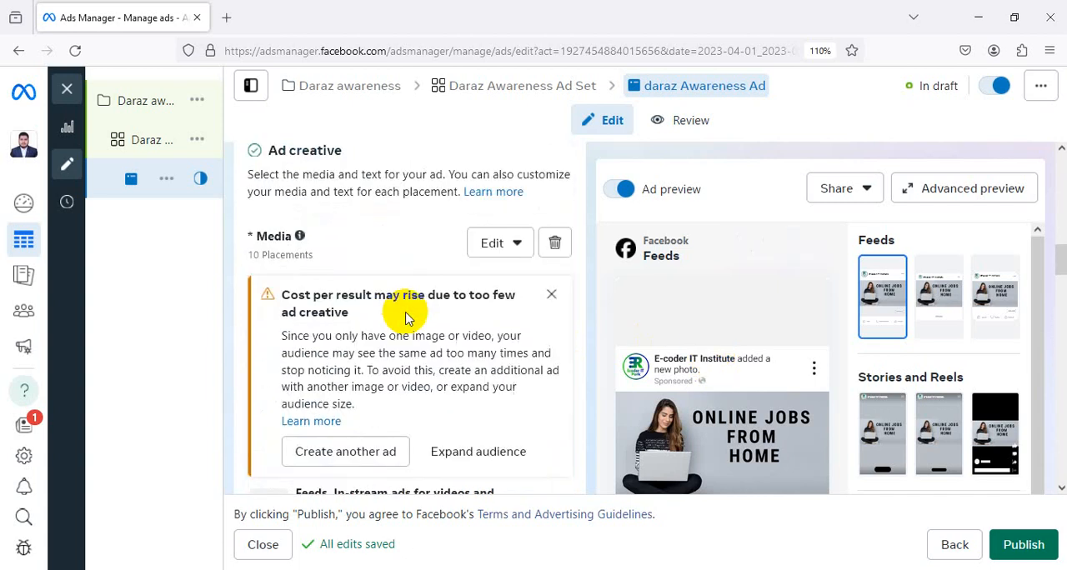
{"action": "scroll", "coordinate": [388, 262], "scroll_direction": "down", "scroll_amount": 2}
{"action": "scroll", "coordinate": [444, 215], "scroll_direction": "down", "scroll_amount": 3}
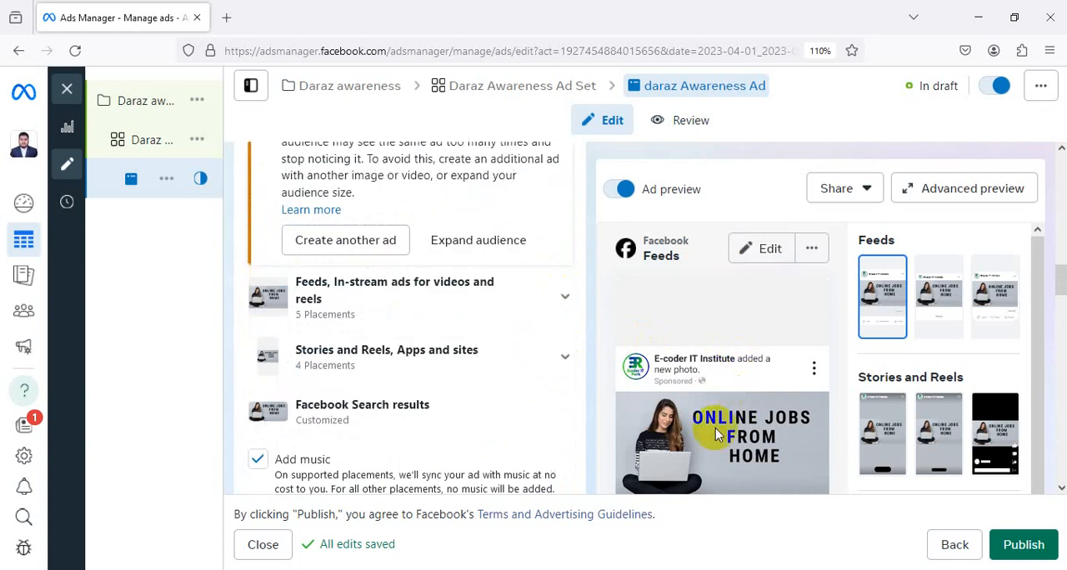
{"action": "scroll", "coordinate": [426, 335], "scroll_direction": "down", "scroll_amount": 3}
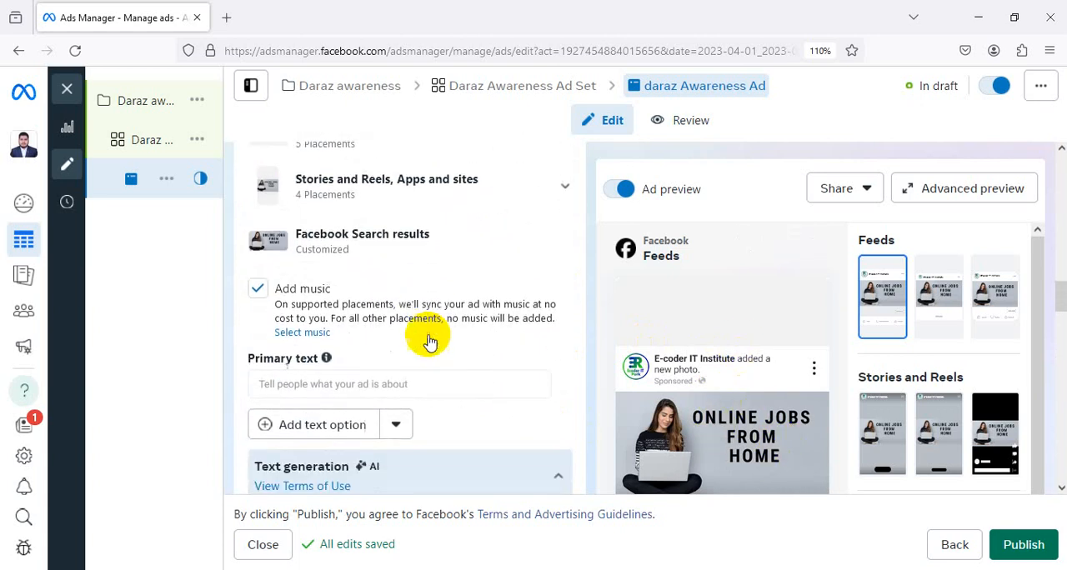
{"action": "scroll", "coordinate": [469, 305], "scroll_direction": "down", "scroll_amount": 4}
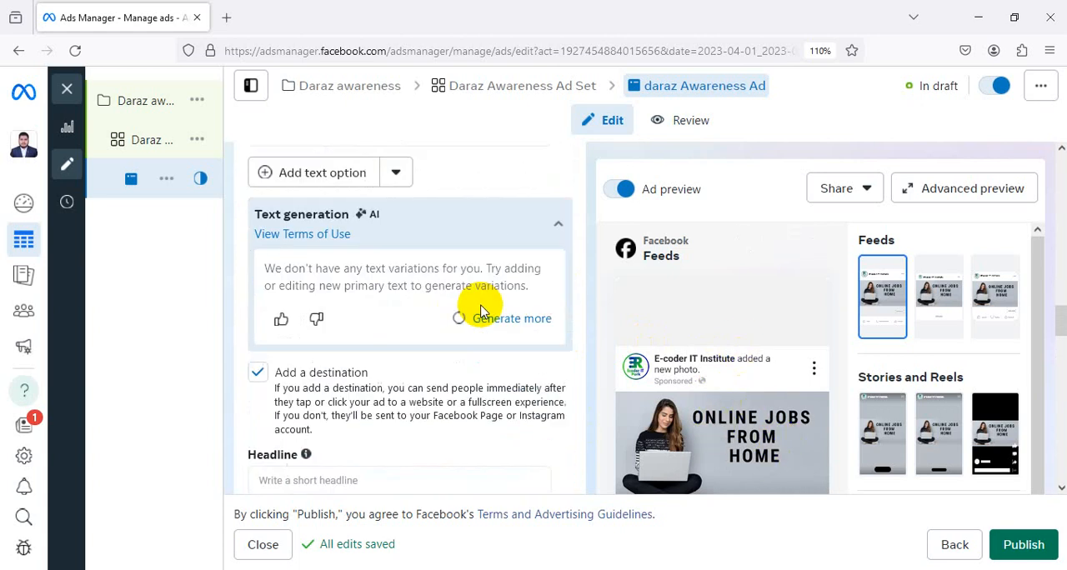
{"action": "scroll", "coordinate": [375, 337], "scroll_direction": "down", "scroll_amount": 2}
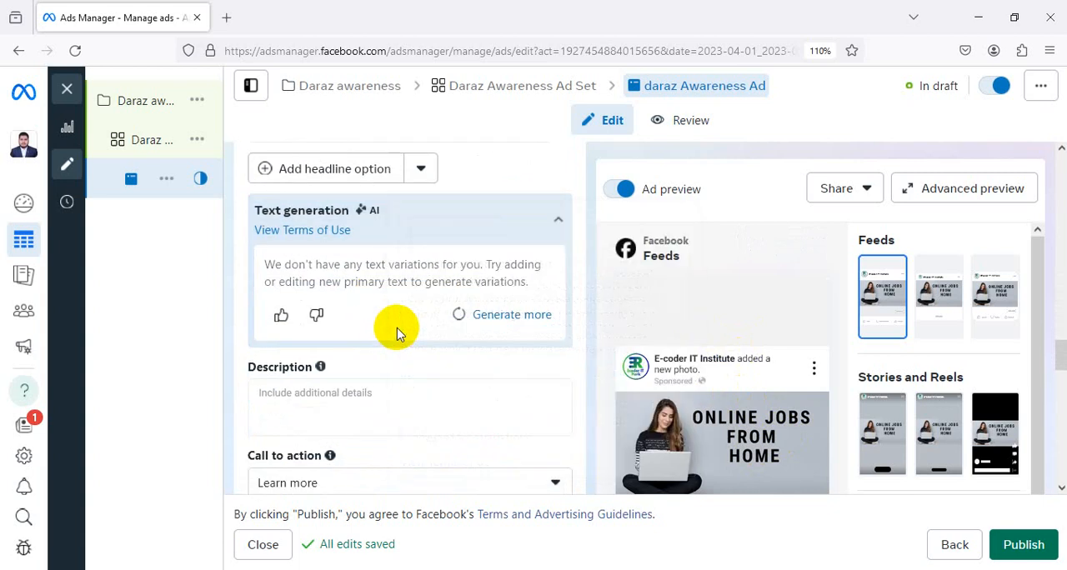
Enter "Do you need job from home?" as the ad's headline
{"action": "scroll", "coordinate": [399, 329], "scroll_direction": "up", "scroll_amount": 2}
{"action": "scroll", "coordinate": [383, 331], "scroll_direction": "up", "scroll_amount": 1}
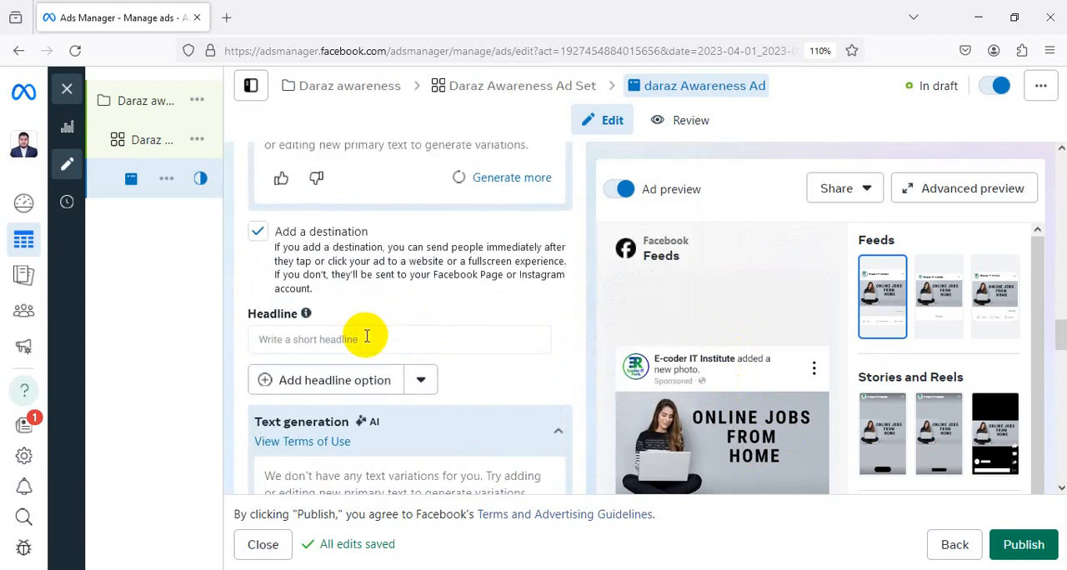
{"action": "left_click", "coordinate": [366, 336]}
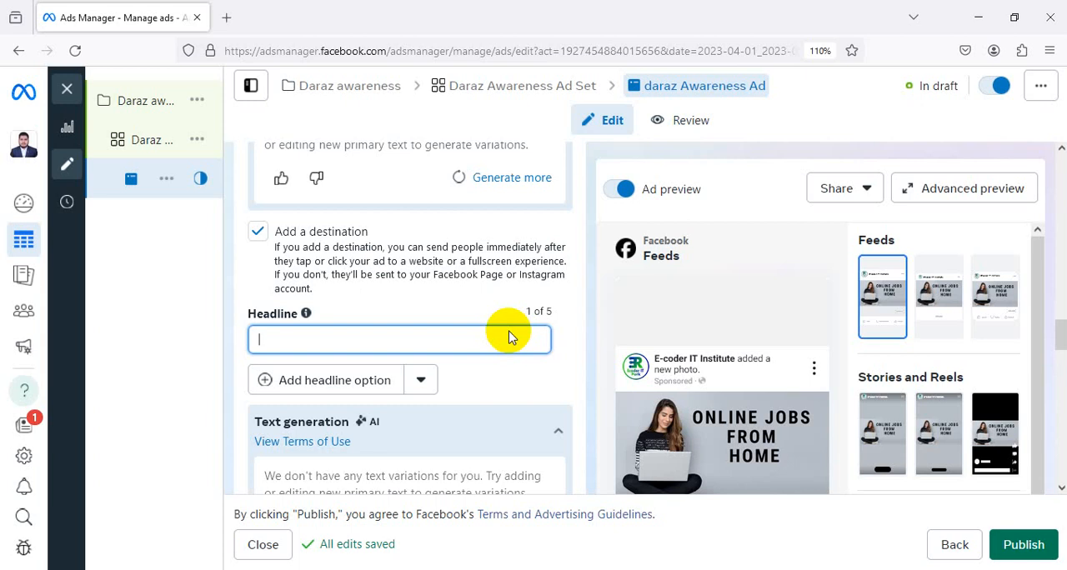
{"action": "type", "text": "Do you need"}
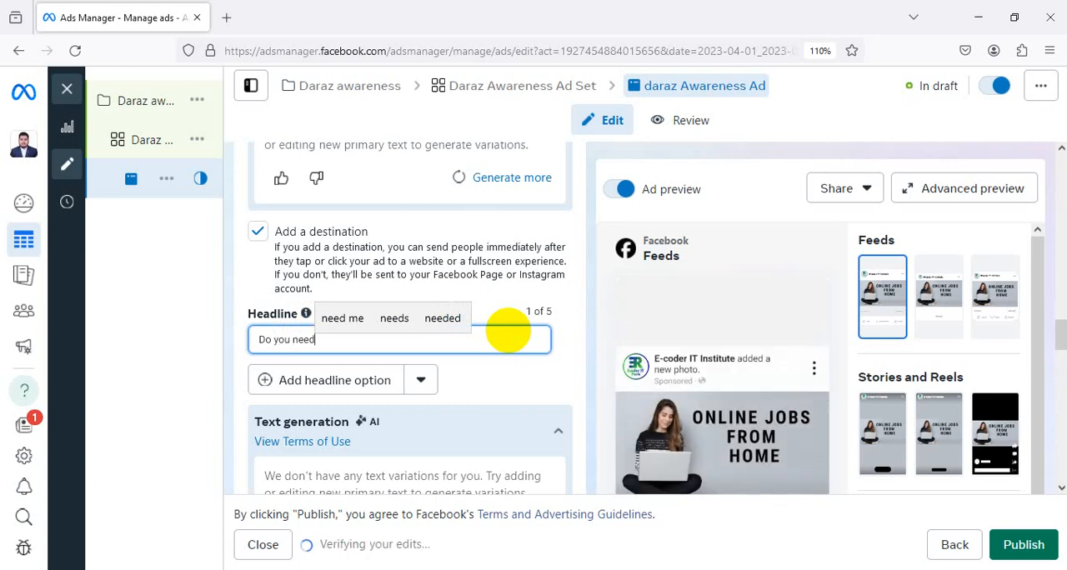
{"action": "type", "text": "job"}
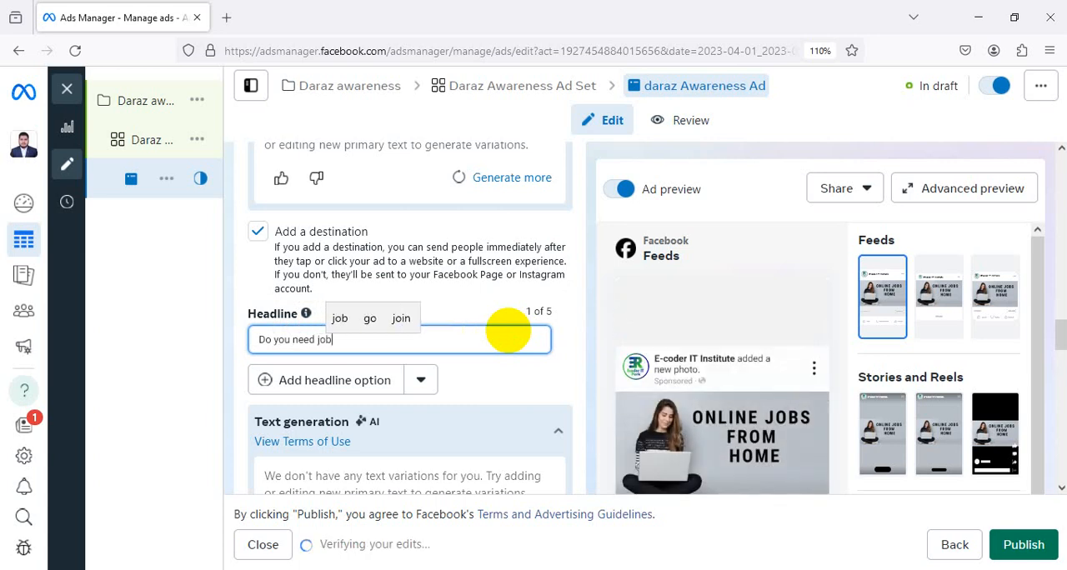
{"action": "type", "text": " from hom"}
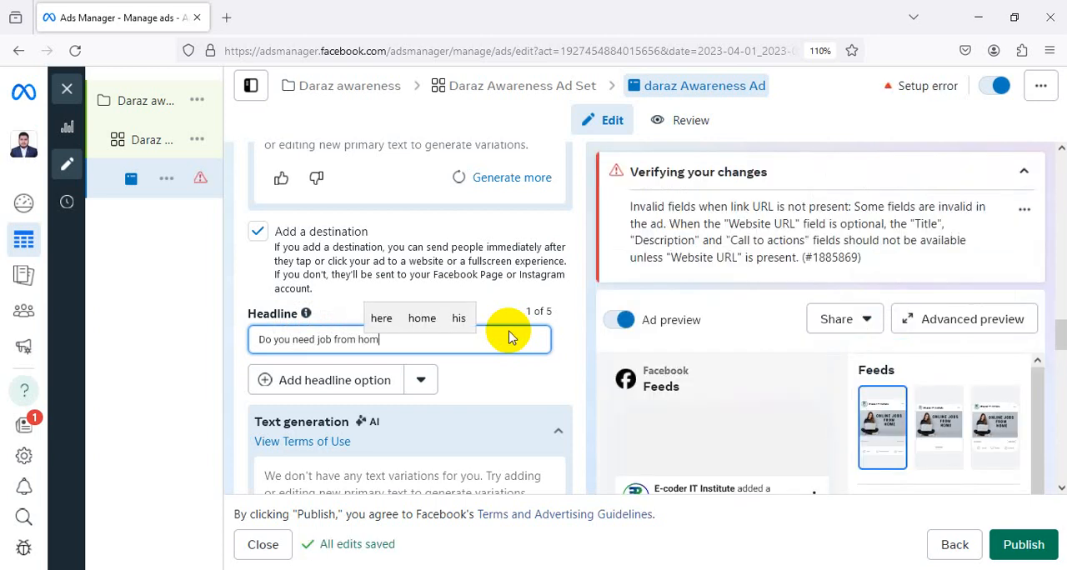
{"action": "type", "text": "e"}
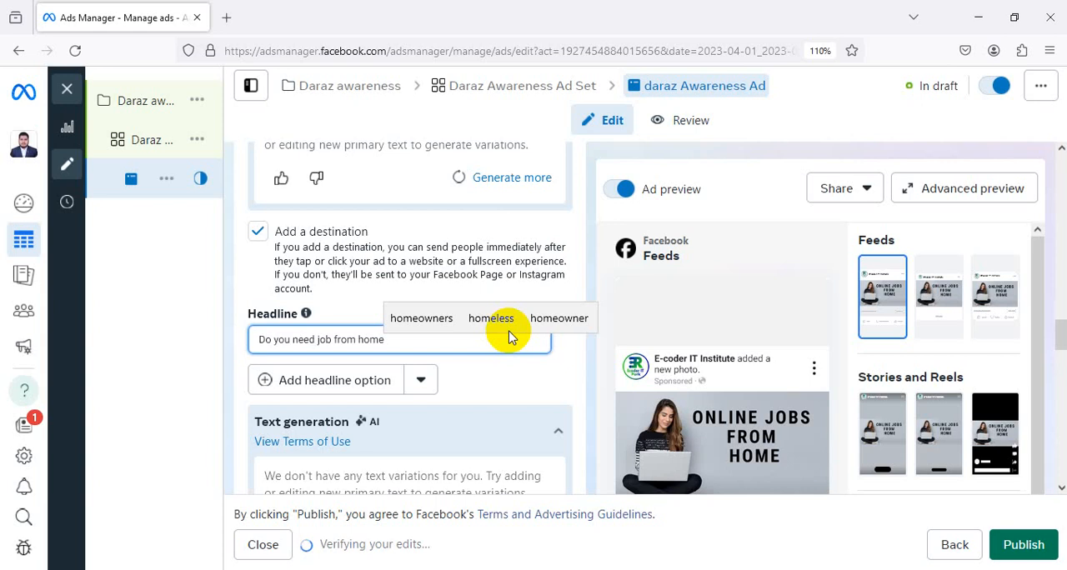
{"action": "type", "text": "?"}
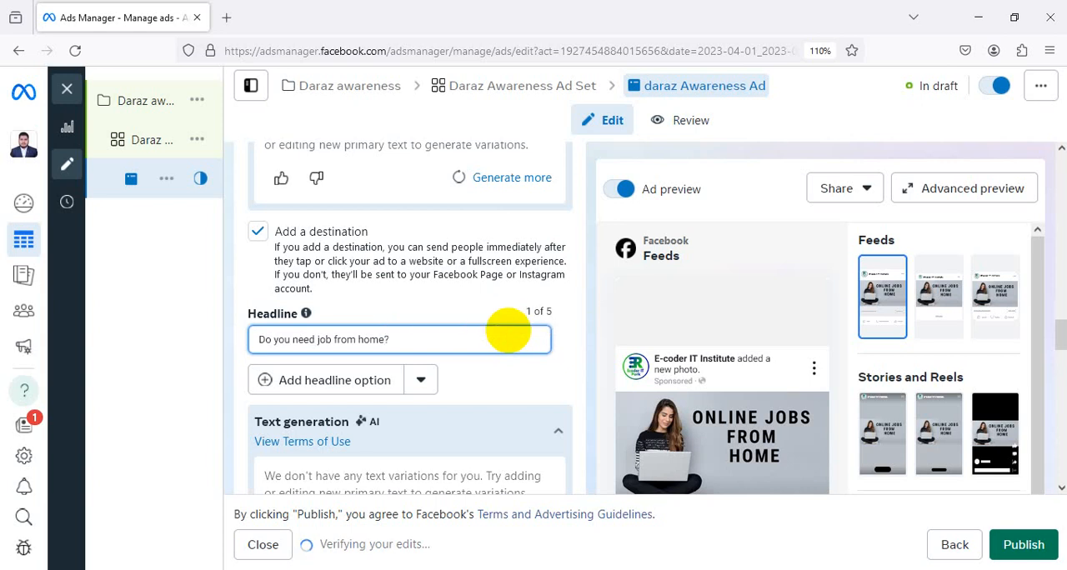
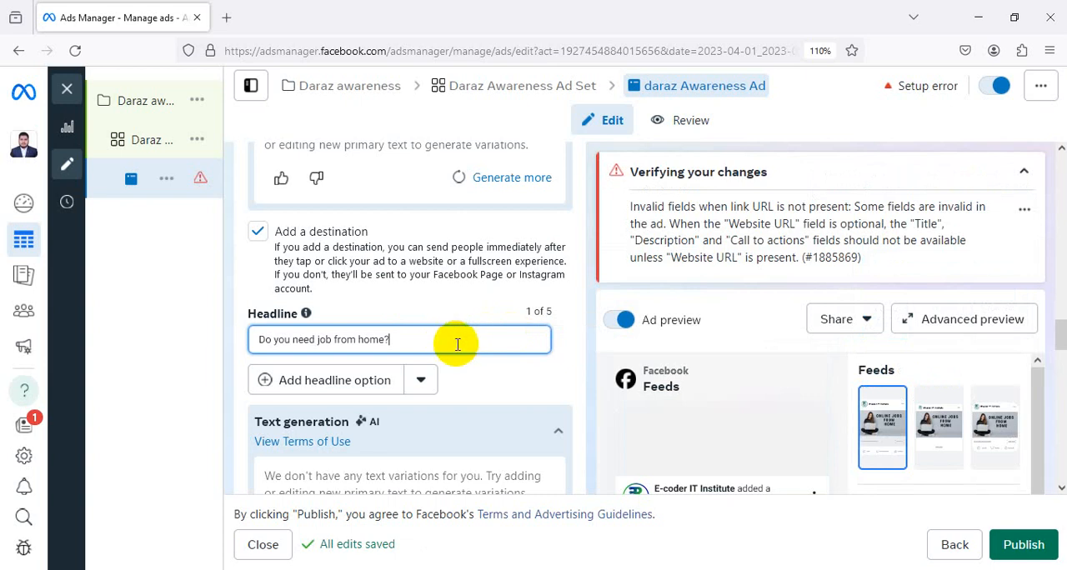
Set the ad's call to action to Send message
{"action": "left_click", "coordinate": [354, 256]}
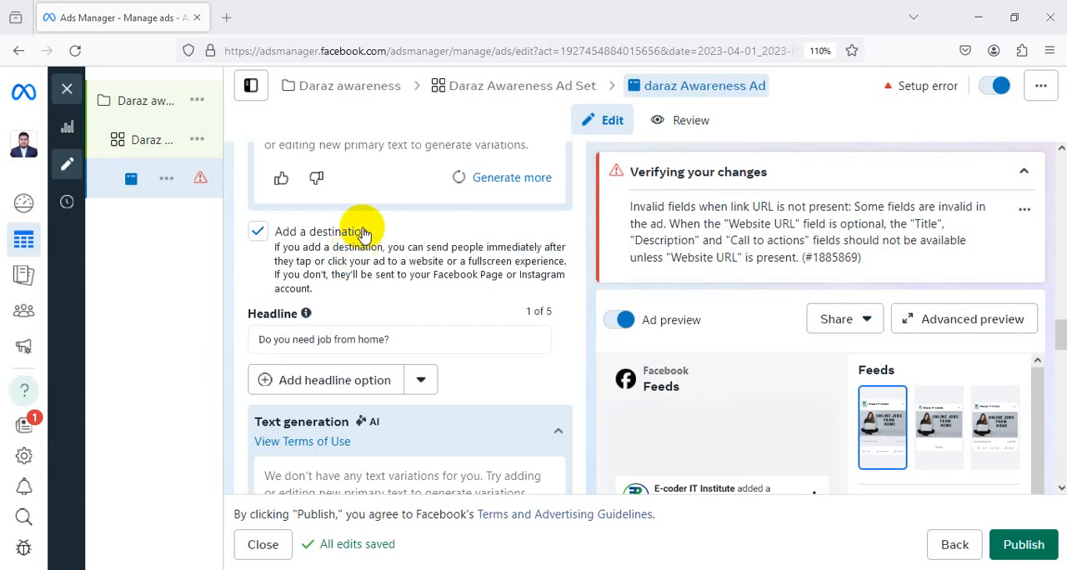
{"action": "scroll", "coordinate": [373, 224], "scroll_direction": "up", "scroll_amount": 1}
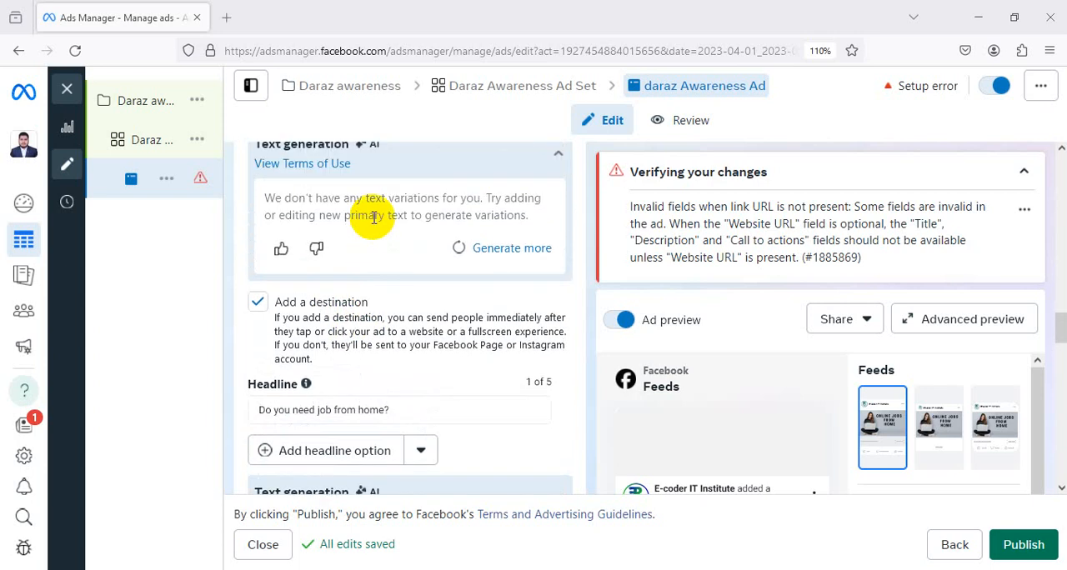
{"action": "scroll", "coordinate": [392, 215], "scroll_direction": "up", "scroll_amount": 10}
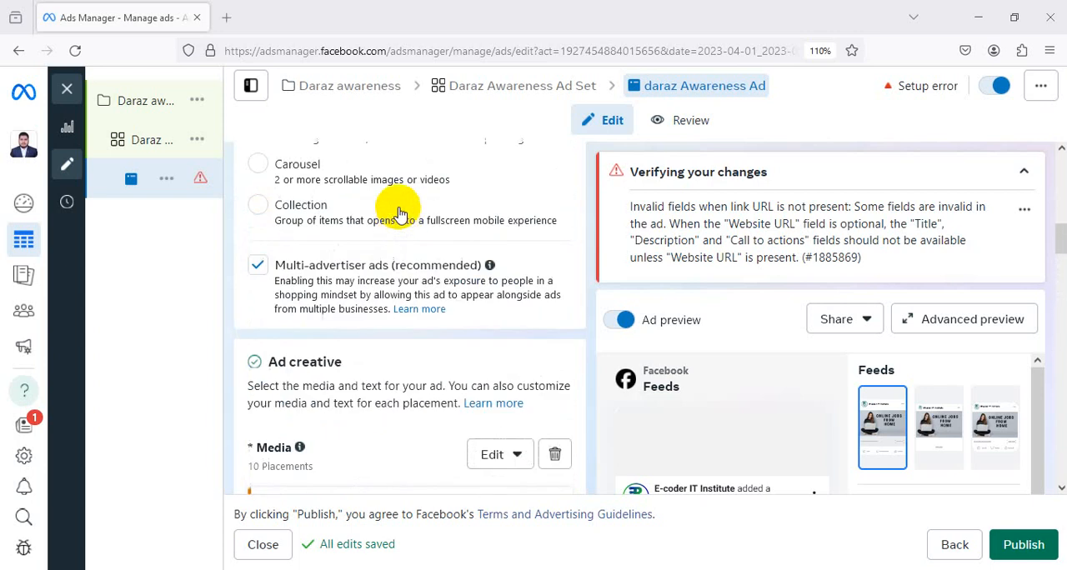
{"action": "scroll", "coordinate": [398, 213], "scroll_direction": "down", "scroll_amount": 8}
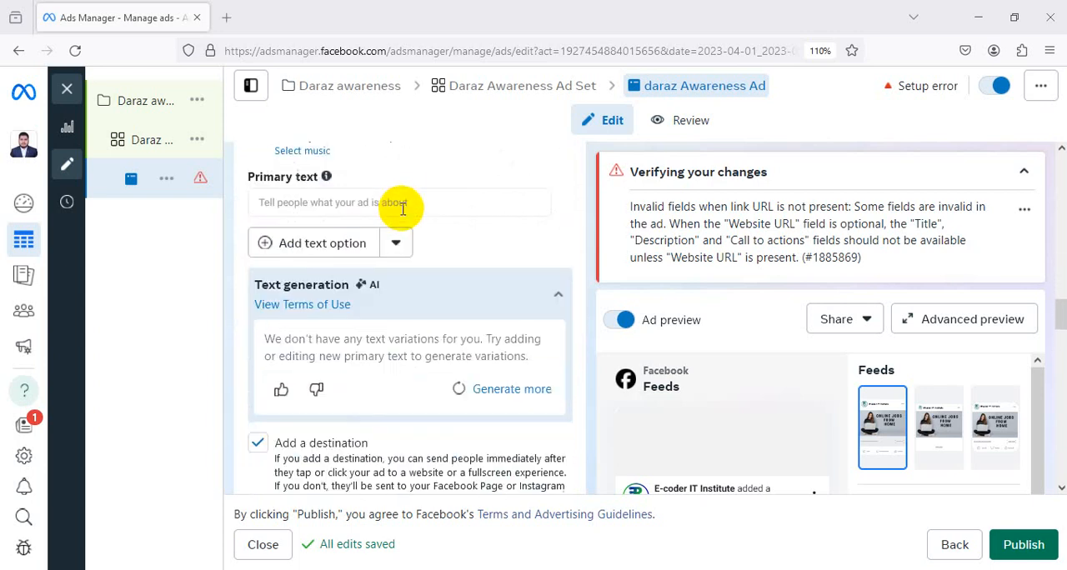
{"action": "scroll", "coordinate": [402, 208], "scroll_direction": "down", "scroll_amount": 8}
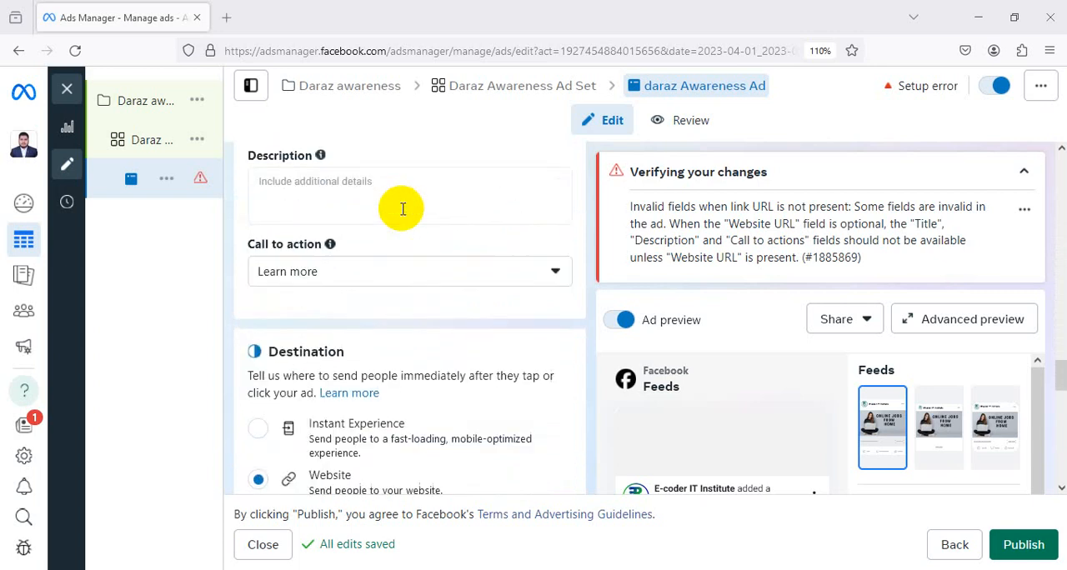
{"action": "left_click", "coordinate": [389, 273]}
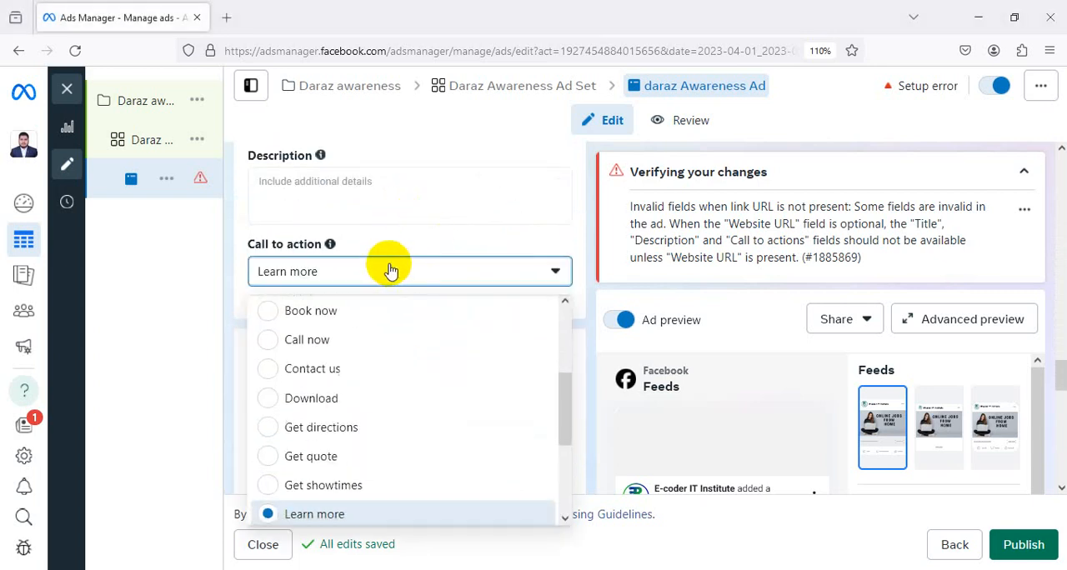
{"action": "scroll", "coordinate": [385, 459], "scroll_direction": "up", "scroll_amount": 3}
{"action": "scroll", "coordinate": [385, 454], "scroll_direction": "up", "scroll_amount": 2}
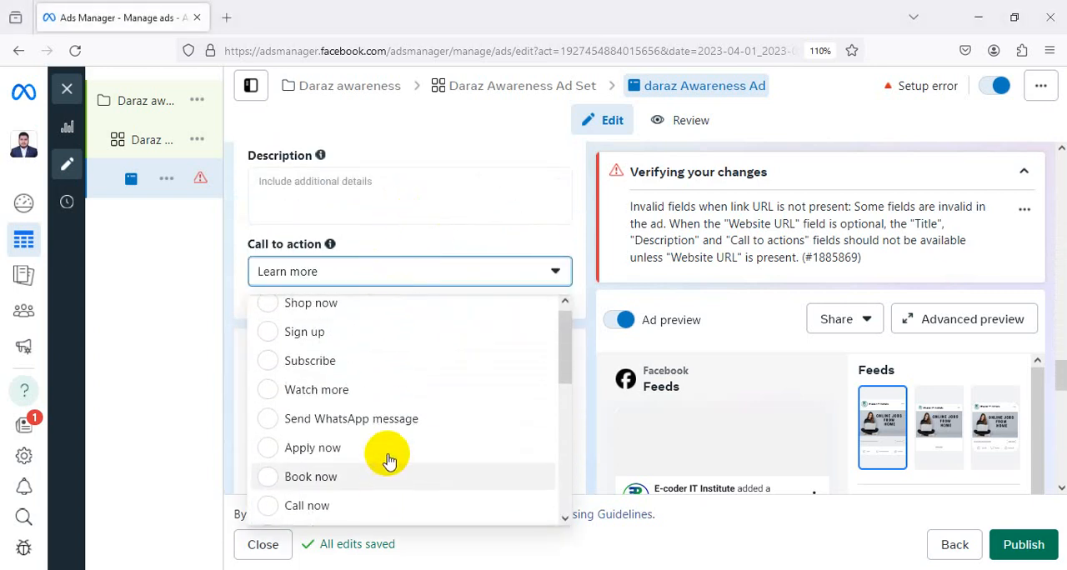
{"action": "scroll", "coordinate": [363, 356], "scroll_direction": "down", "scroll_amount": 4}
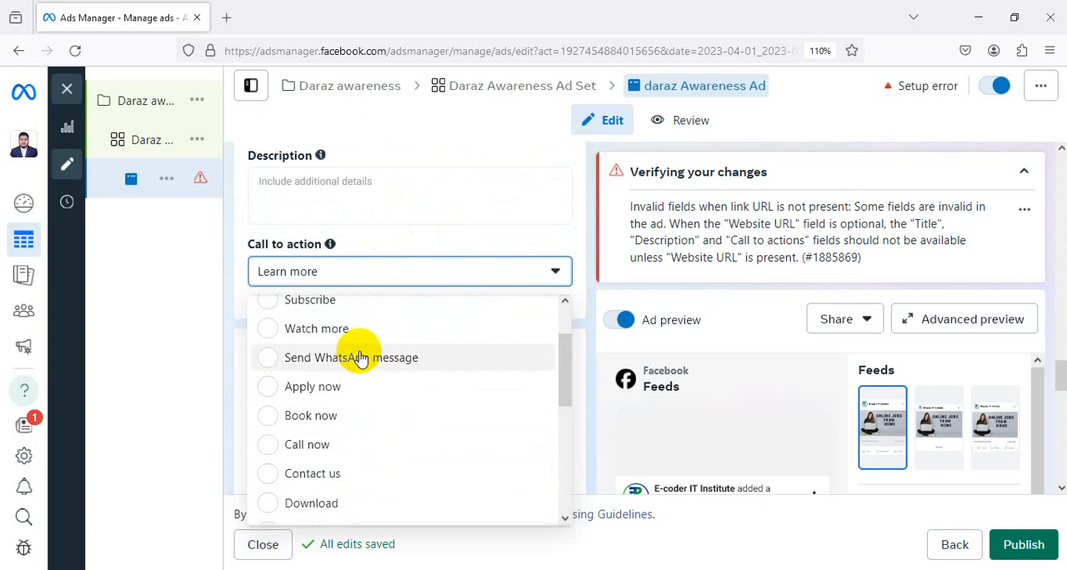
{"action": "scroll", "coordinate": [367, 412], "scroll_direction": "down", "scroll_amount": 3}
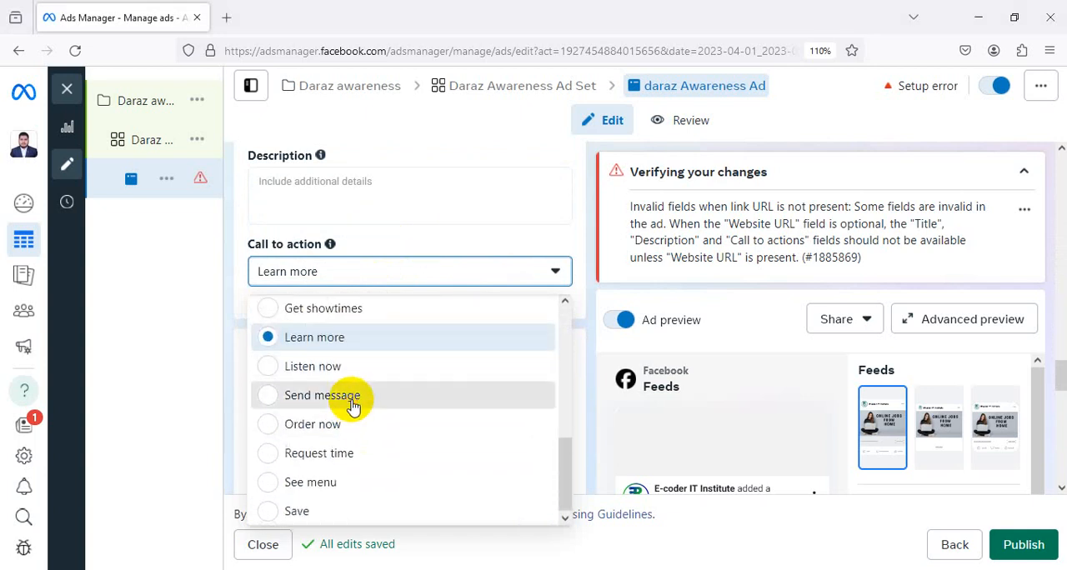
{"action": "left_click", "coordinate": [351, 405]}
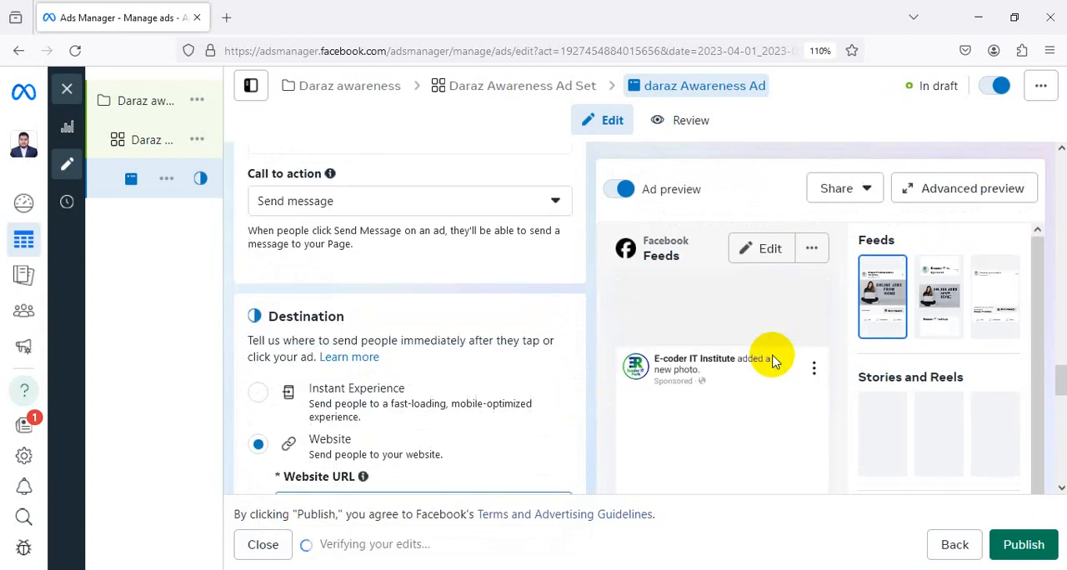
Review the ad preview together with the destination, tracking and creative settings for the Send message call to action
{"action": "scroll", "coordinate": [760, 377], "scroll_direction": "down", "scroll_amount": 5}
{"action": "scroll", "coordinate": [858, 412], "scroll_direction": "down", "scroll_amount": 2}
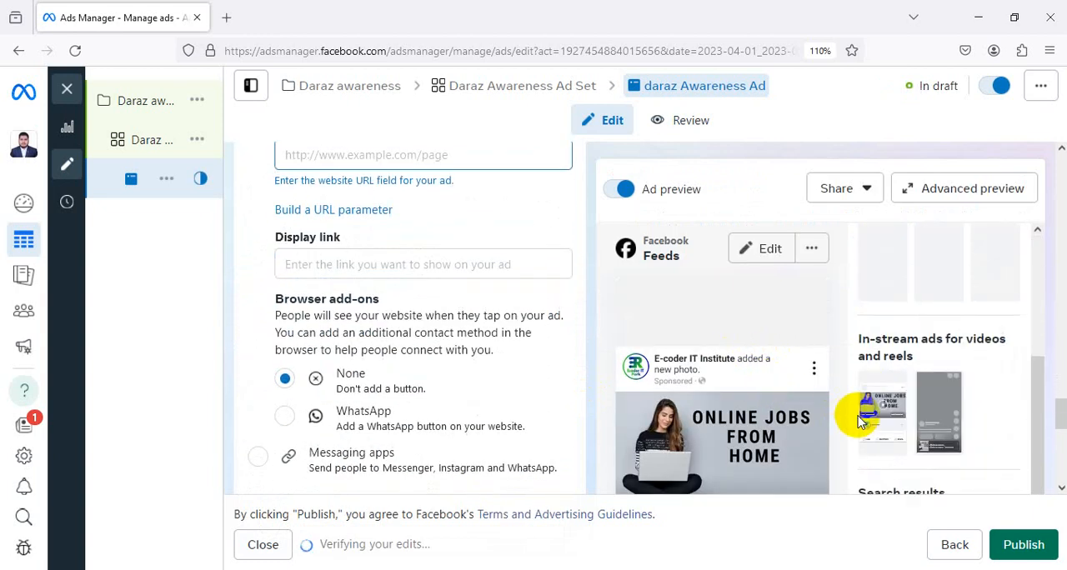
{"action": "scroll", "coordinate": [707, 409], "scroll_direction": "down", "scroll_amount": 4}
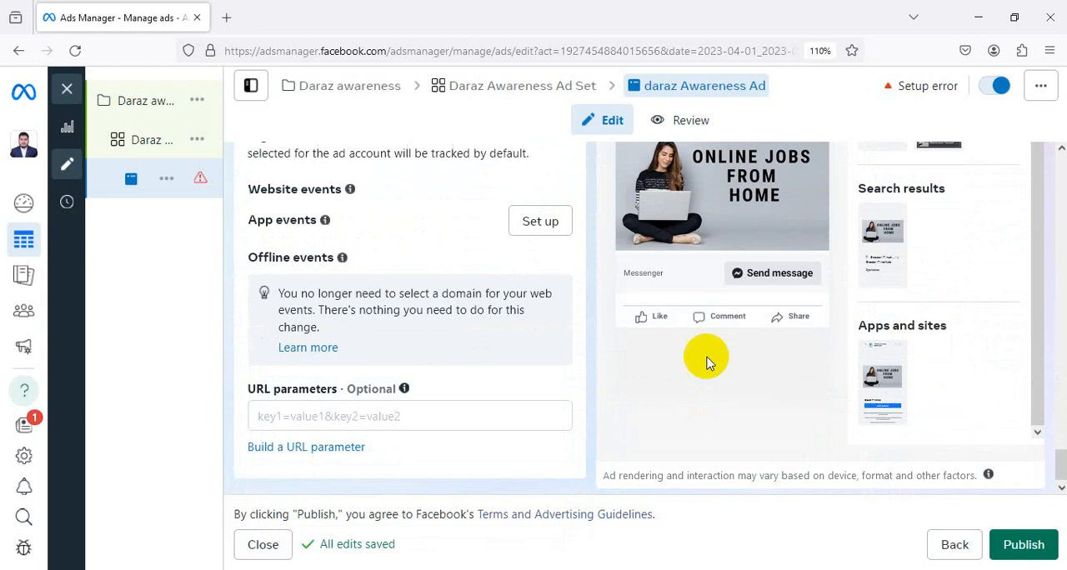
{"action": "scroll", "coordinate": [473, 293], "scroll_direction": "up", "scroll_amount": 6}
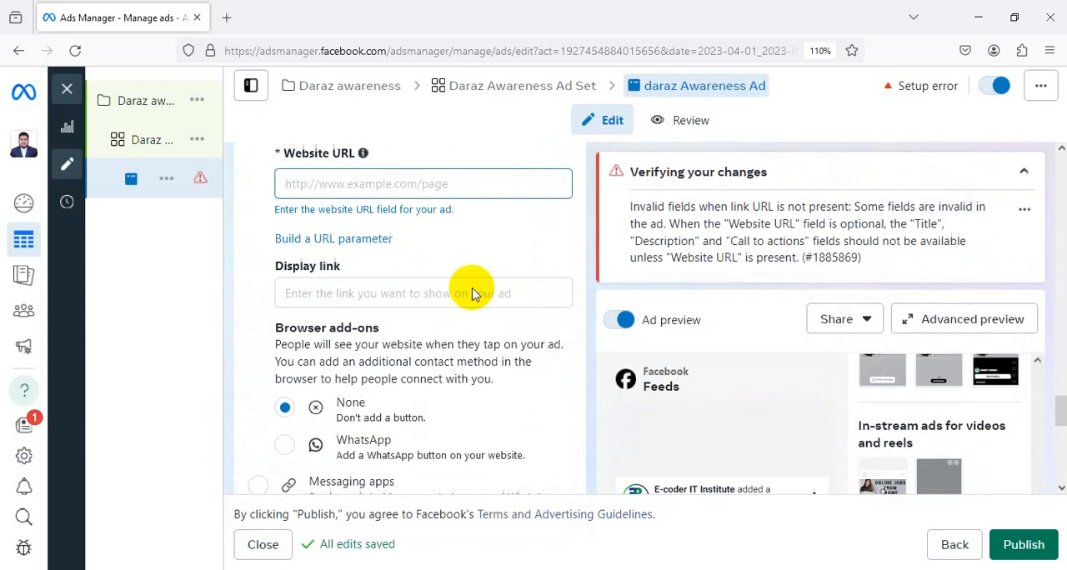
{"action": "scroll", "coordinate": [472, 293], "scroll_direction": "up", "scroll_amount": 10}
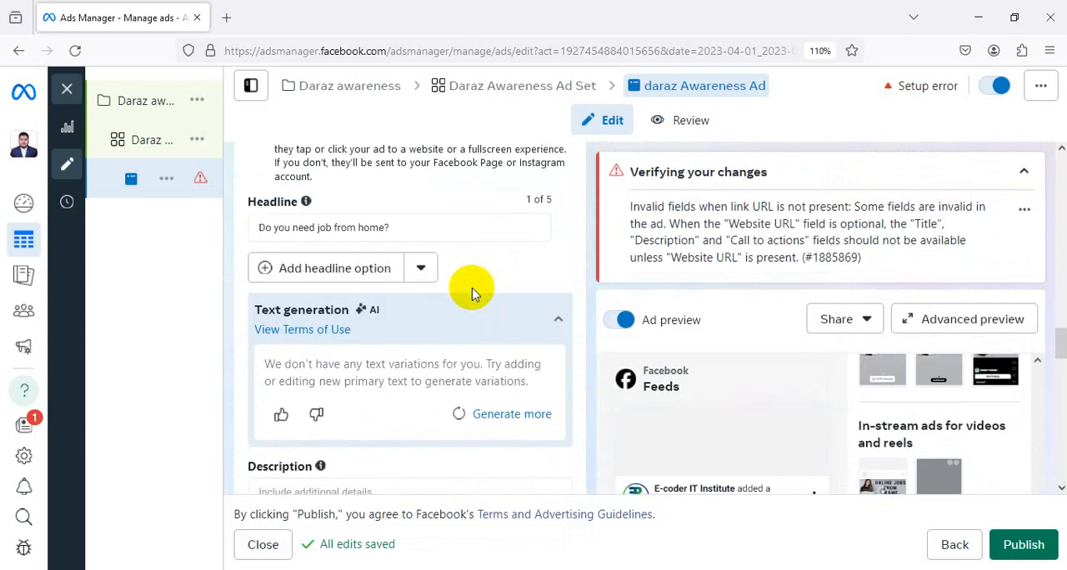
{"action": "scroll", "coordinate": [473, 294], "scroll_direction": "up", "scroll_amount": 10}
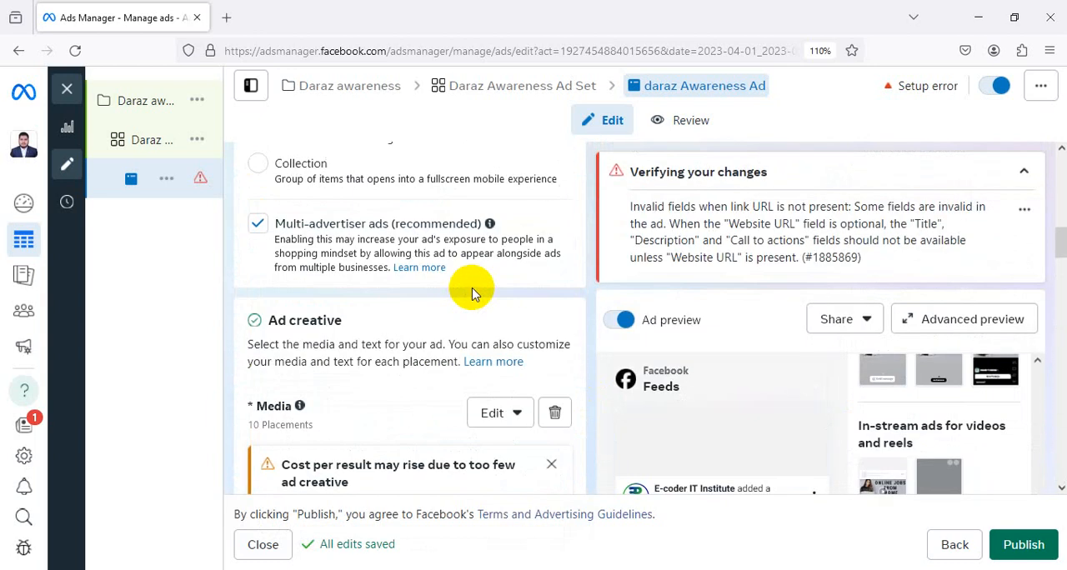
{"action": "scroll", "coordinate": [472, 293], "scroll_direction": "down", "scroll_amount": 10}
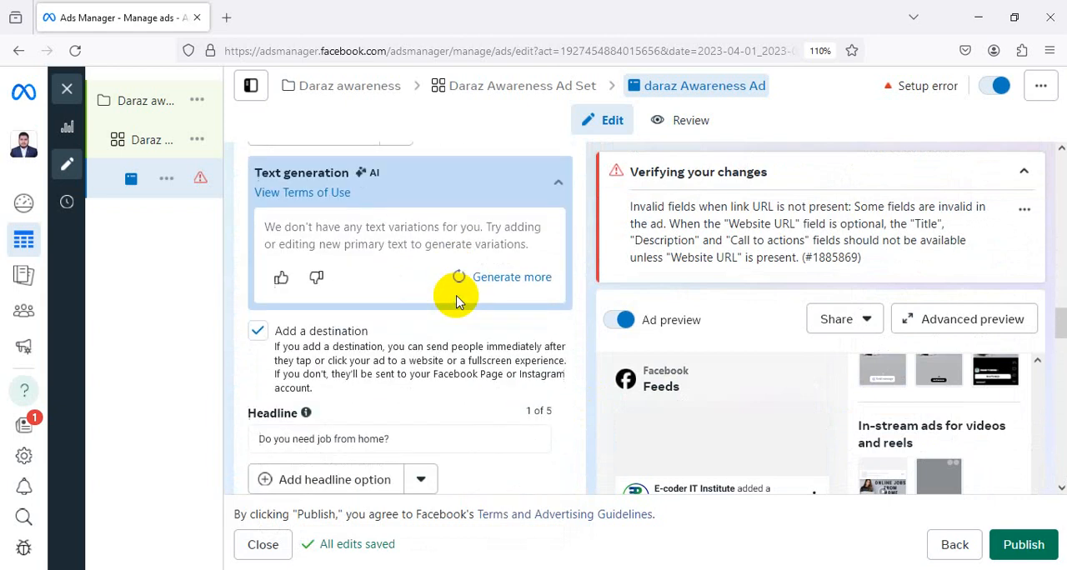
Enter "Do you want job from home?" as the ad's description
{"action": "scroll", "coordinate": [456, 300], "scroll_direction": "down", "scroll_amount": 4}
{"action": "scroll", "coordinate": [448, 294], "scroll_direction": "down", "scroll_amount": 2}
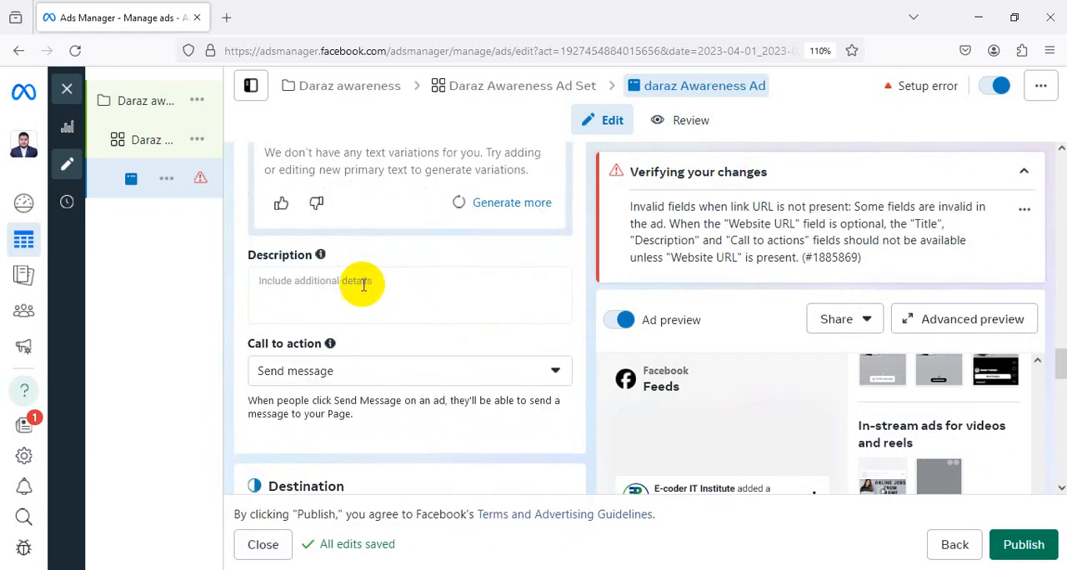
{"action": "left_click", "coordinate": [362, 283]}
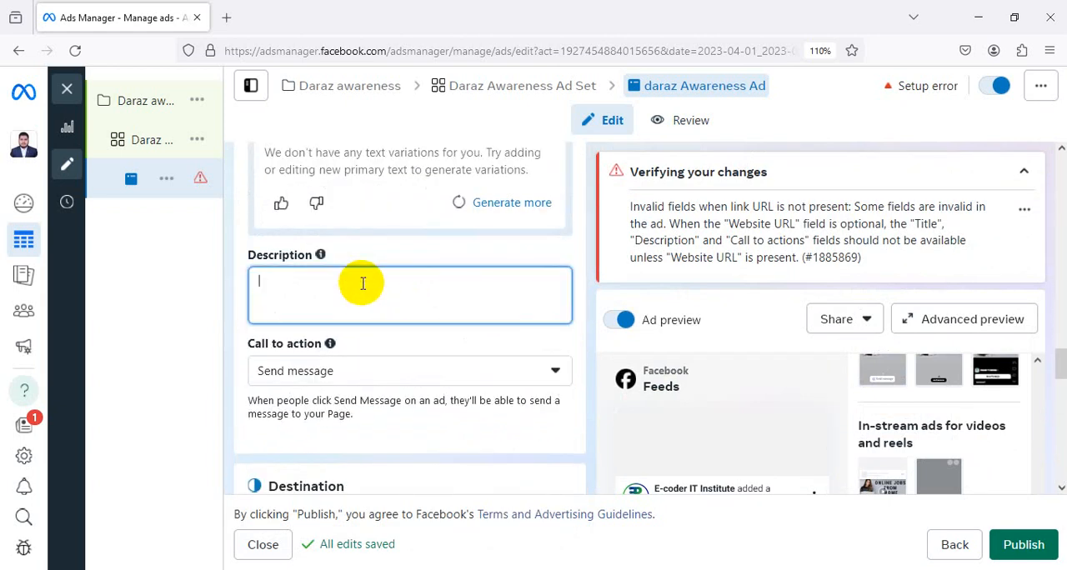
{"action": "type", "text": "D"}
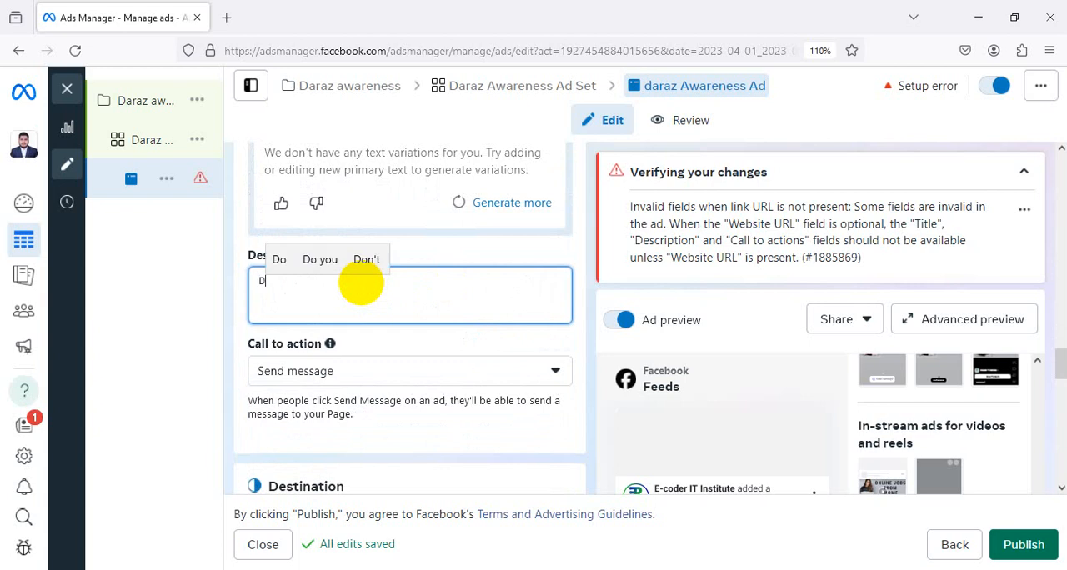
{"action": "type", "text": "o y"}
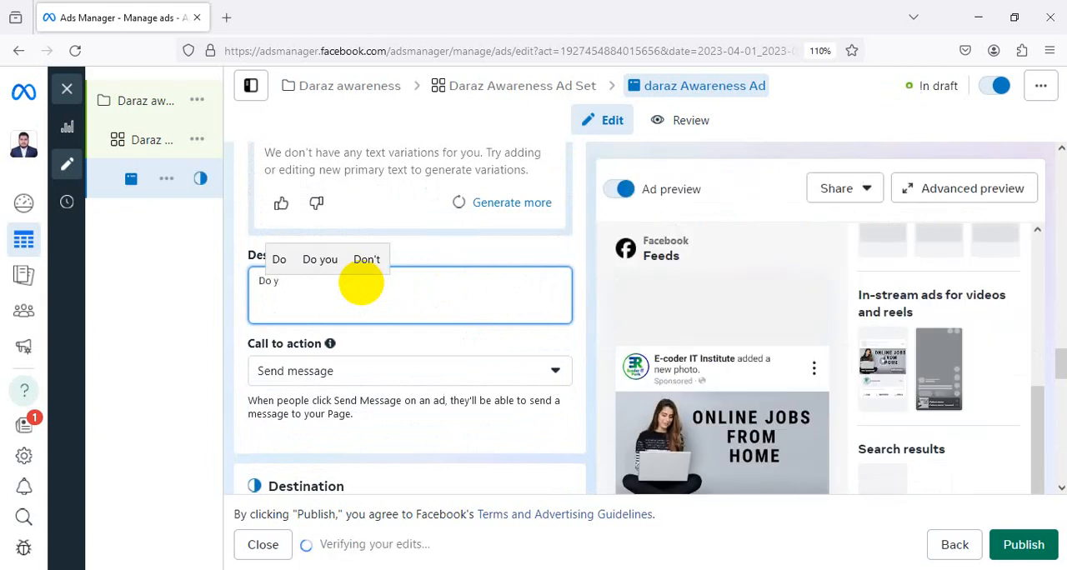
{"action": "type", "text": "ou want"}
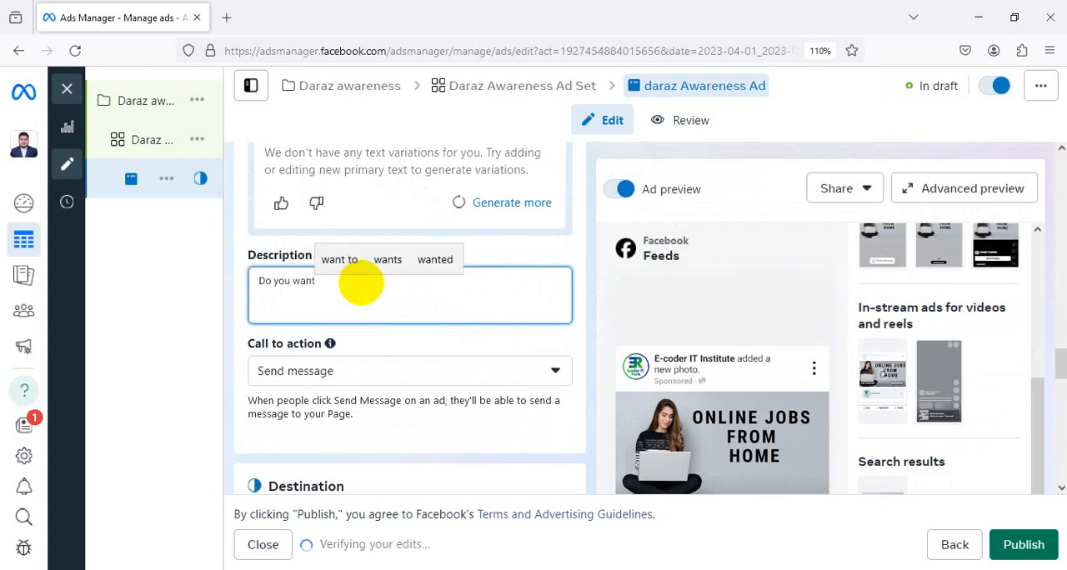
{"action": "type", "text": " jo"}
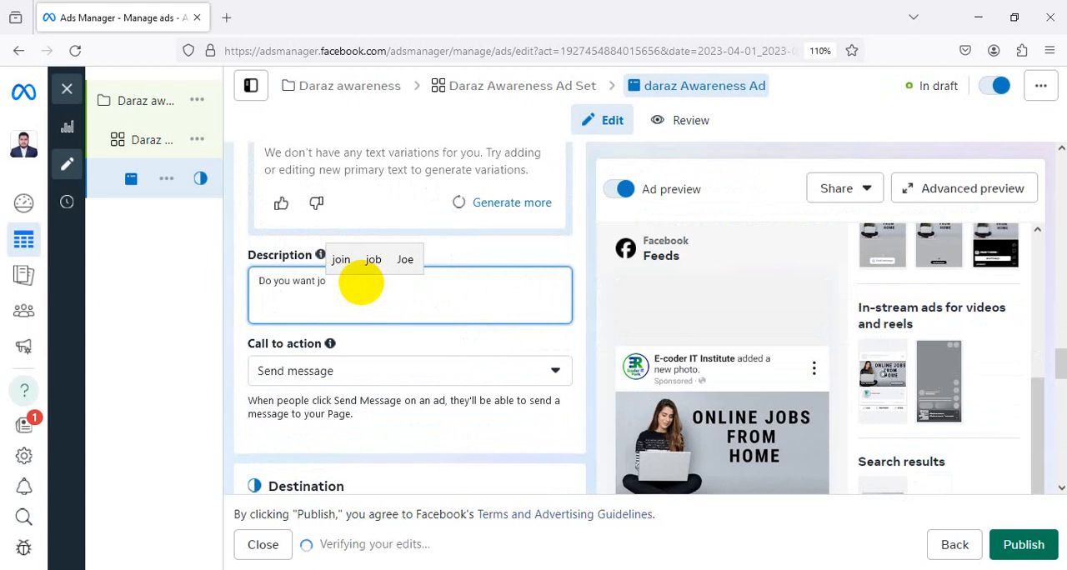
{"action": "type", "text": "b from home"}
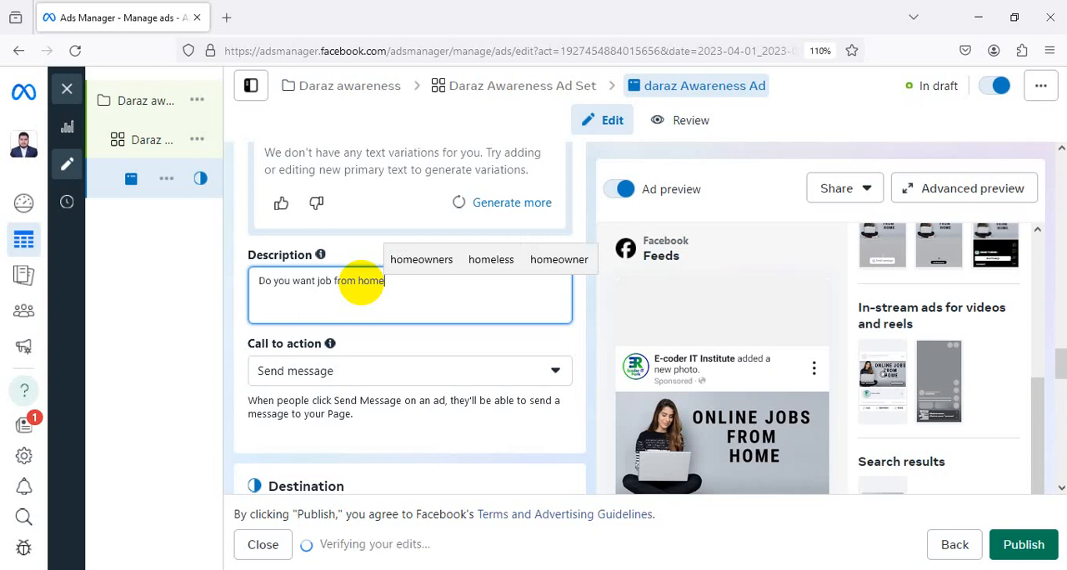
{"action": "type", "text": "?"}
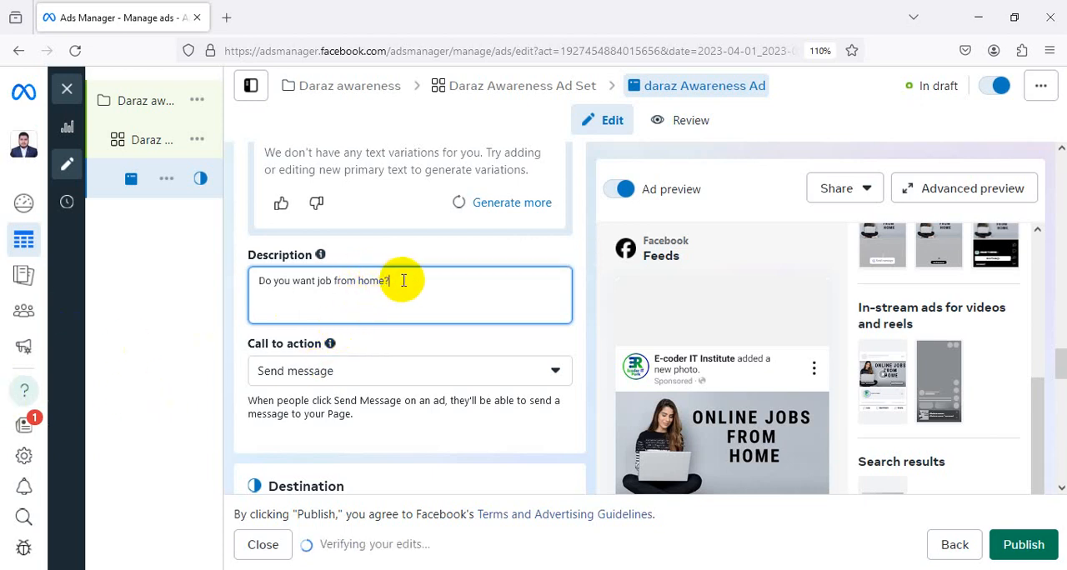
Insert the word "online" in the ad's description so it reads "Do you want online job from home?"
{"action": "scroll", "coordinate": [650, 366], "scroll_direction": "down", "scroll_amount": 1}
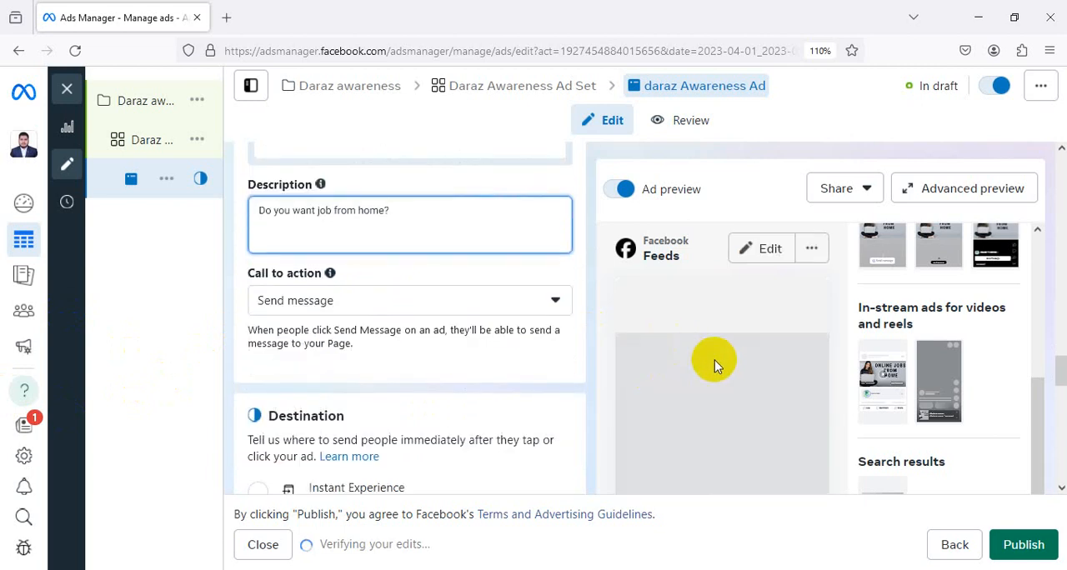
{"action": "scroll", "coordinate": [462, 286], "scroll_direction": "up", "scroll_amount": 1}
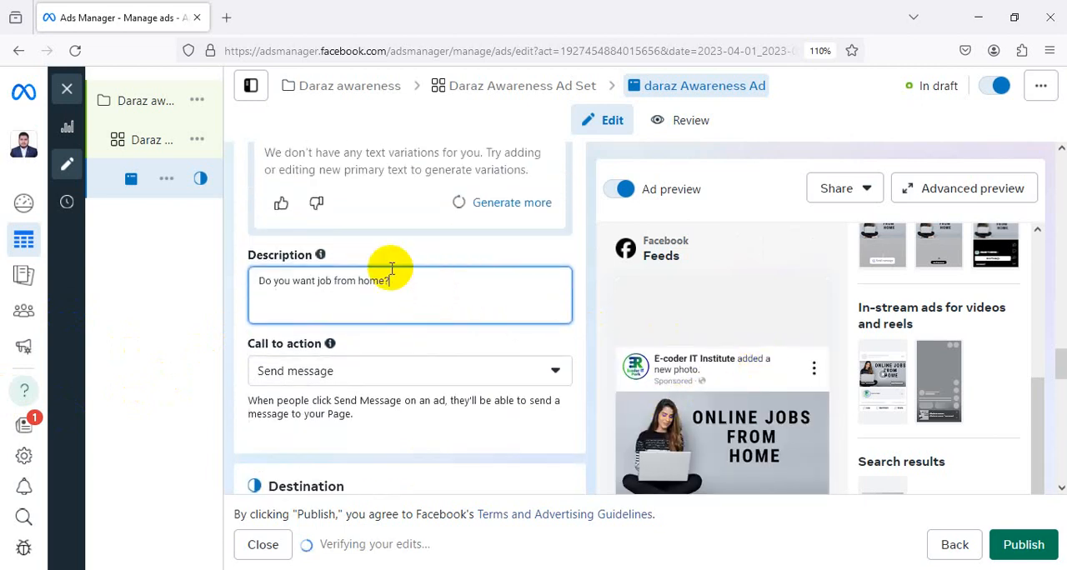
{"action": "left_click", "coordinate": [318, 281]}
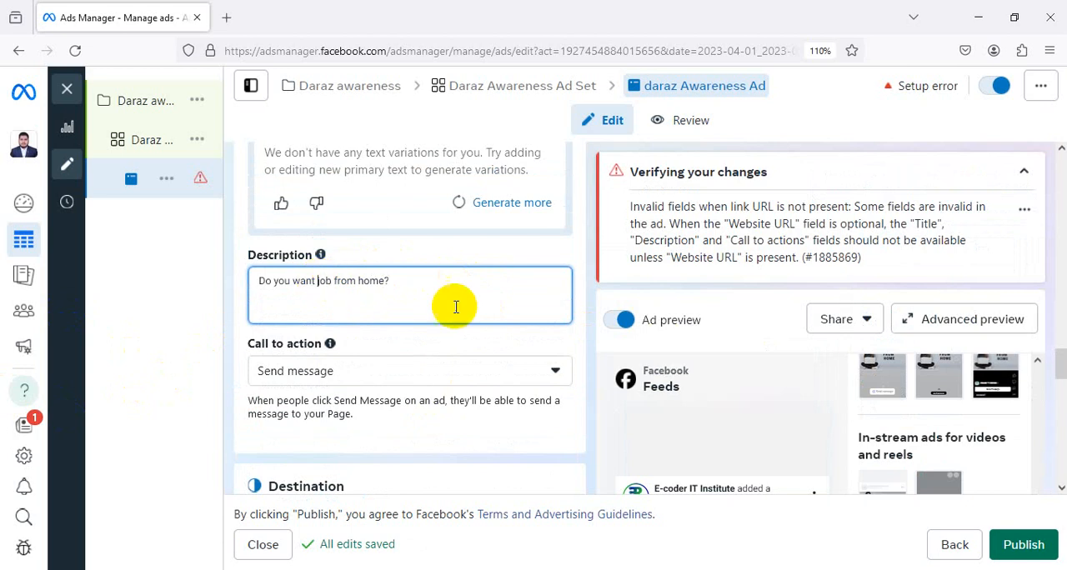
{"action": "type", "text": "a"}
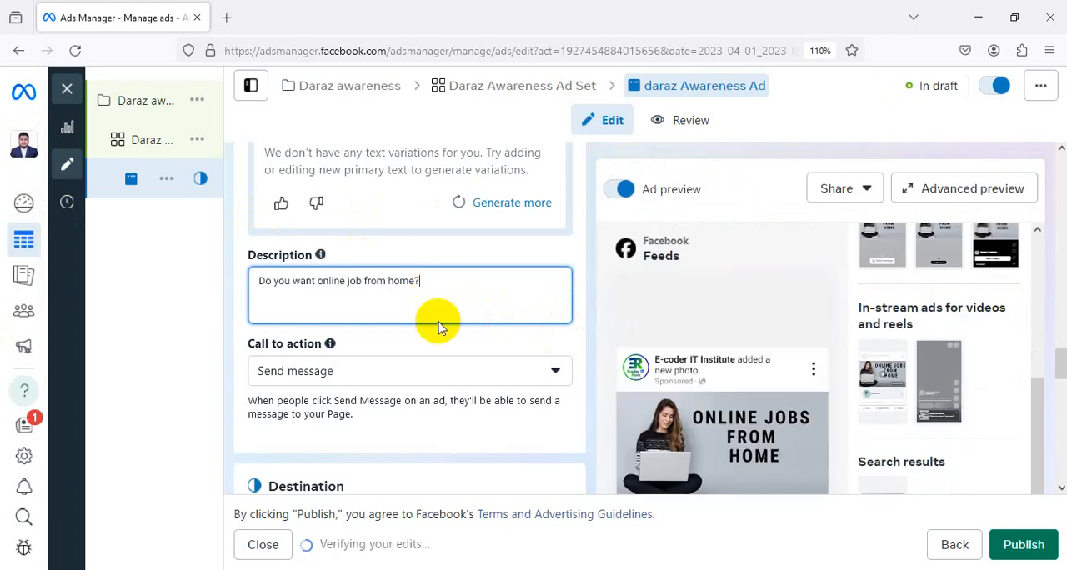
{"action": "scroll", "coordinate": [659, 333], "scroll_direction": "down", "scroll_amount": 3}
{"action": "scroll", "coordinate": [452, 317], "scroll_direction": "down", "scroll_amount": 2}
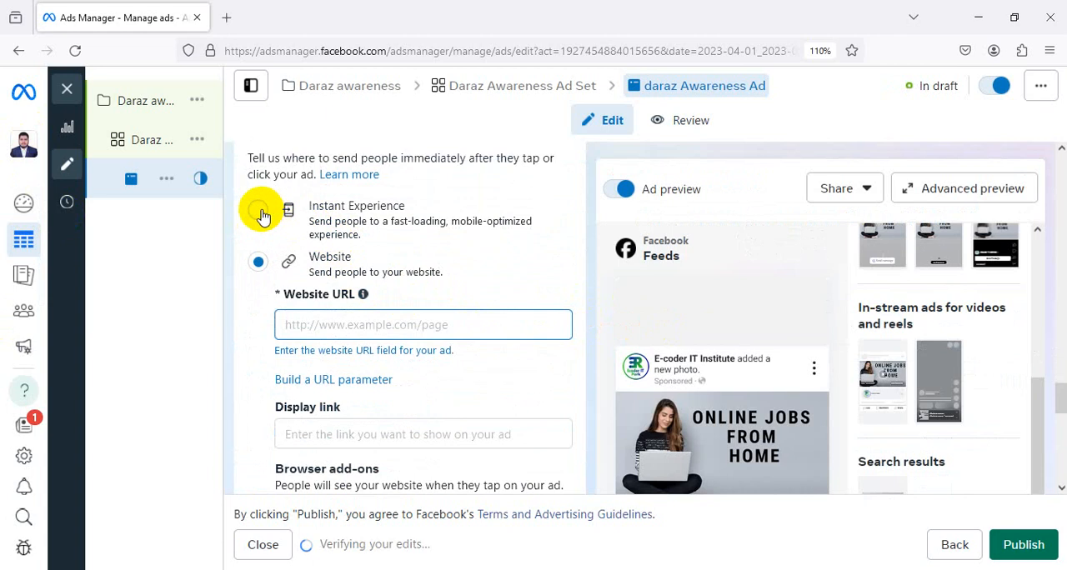
{"action": "left_click", "coordinate": [260, 213]}
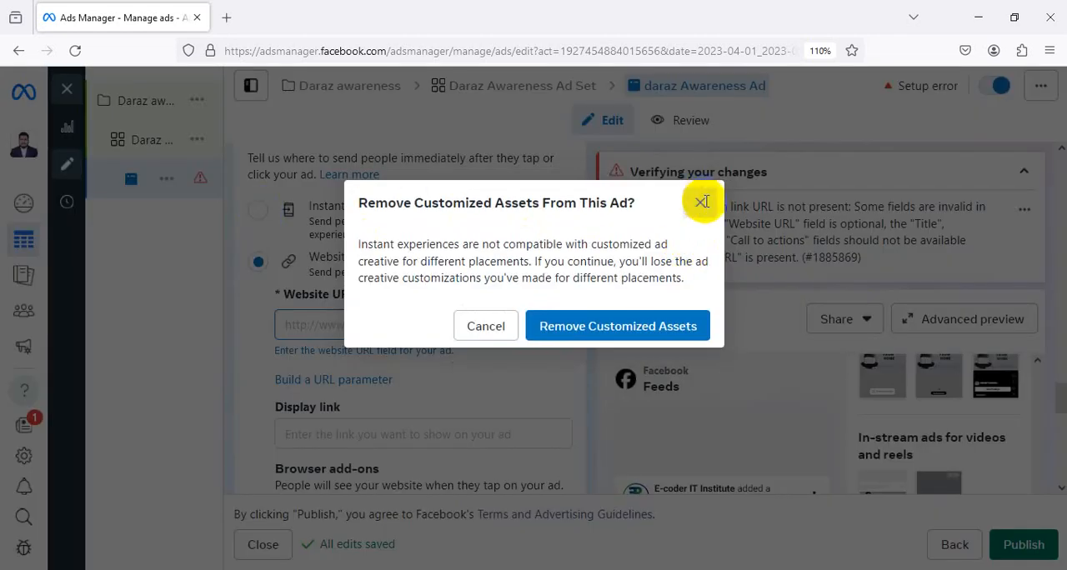
{"action": "left_click", "coordinate": [699, 201]}
{"action": "scroll", "coordinate": [541, 297], "scroll_direction": "down", "scroll_amount": 2}
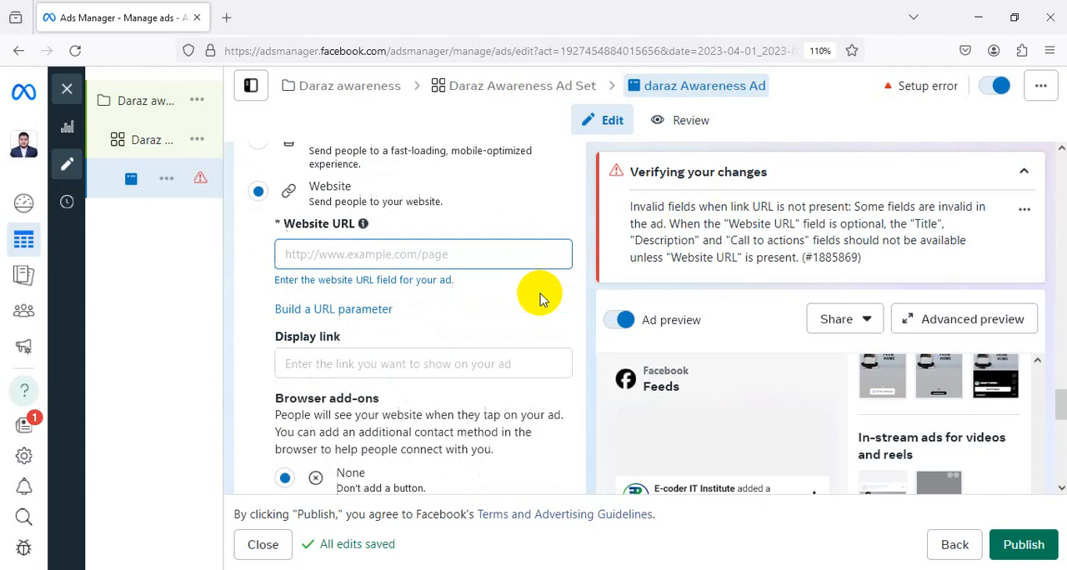
{"action": "scroll", "coordinate": [500, 284], "scroll_direction": "down", "scroll_amount": 2}
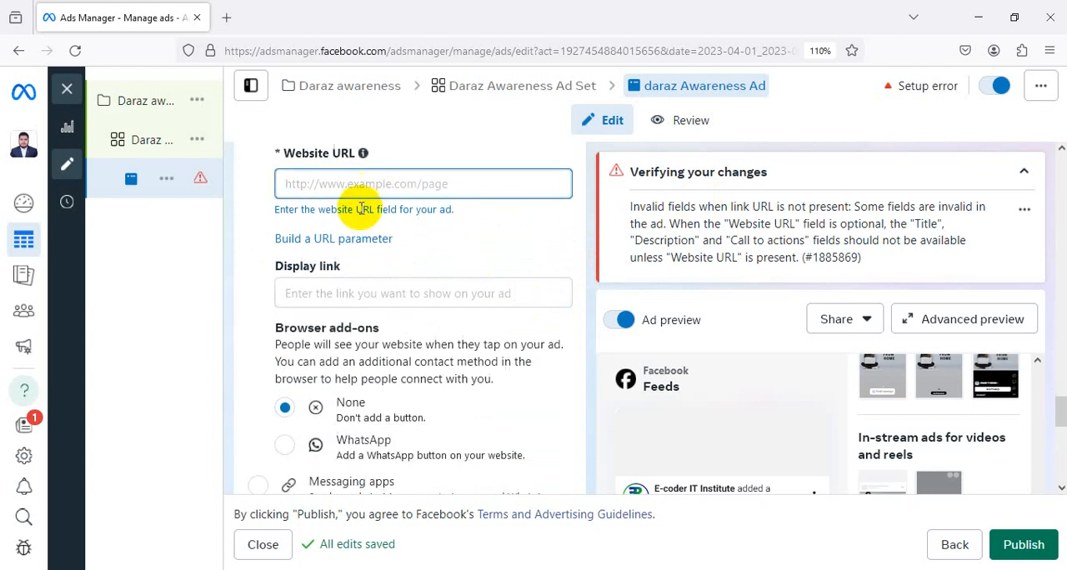
{"action": "scroll", "coordinate": [358, 209], "scroll_direction": "up", "scroll_amount": 2}
{"action": "scroll", "coordinate": [390, 248], "scroll_direction": "up", "scroll_amount": 2}
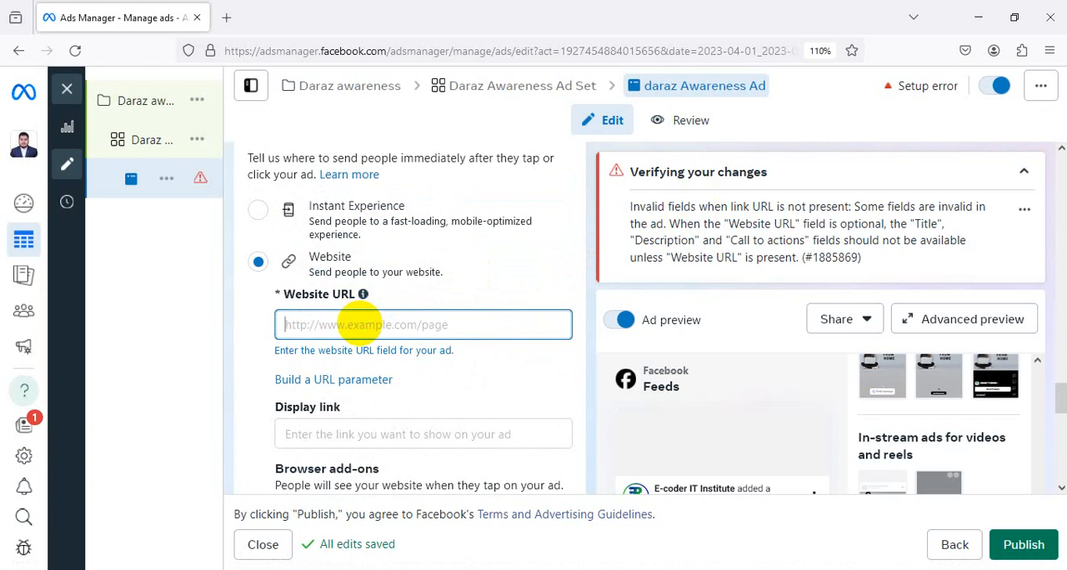
{"action": "type", "text": "www"}
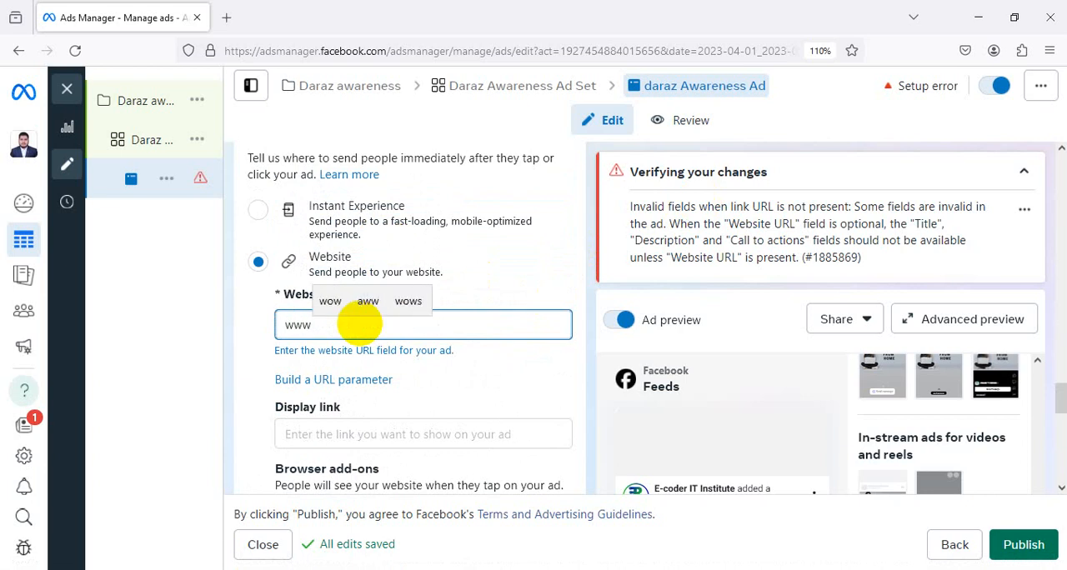
{"action": "type", "text": ".daraz.c"}
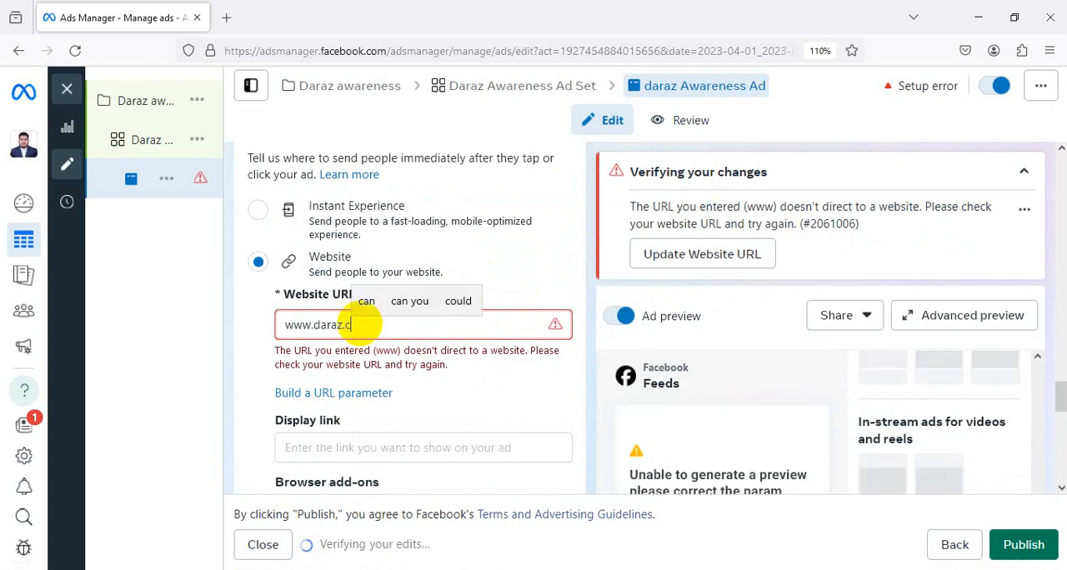
{"action": "type", "text": "om"}
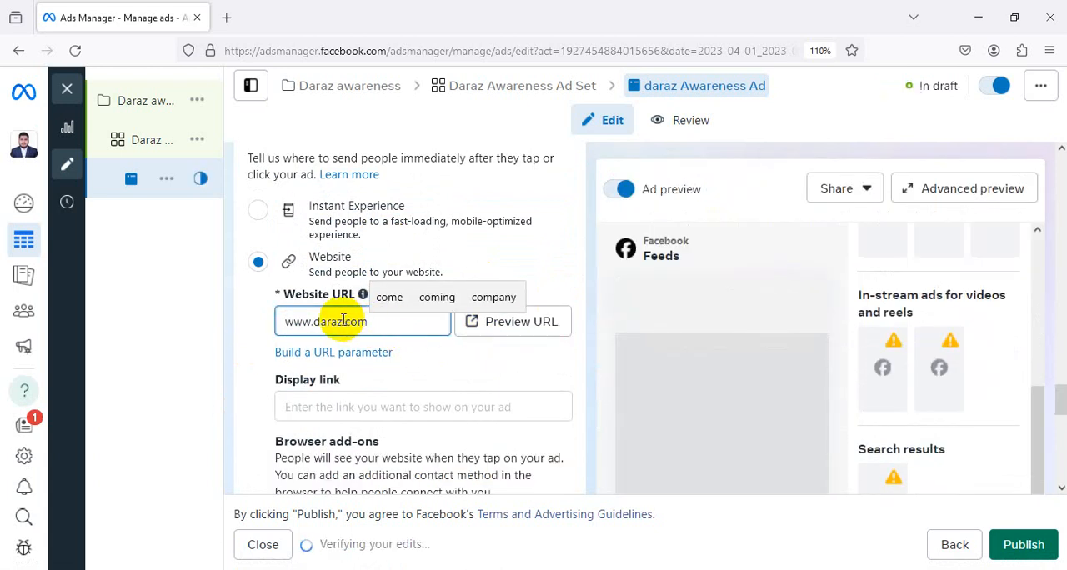
{"action": "left_click", "coordinate": [344, 322]}
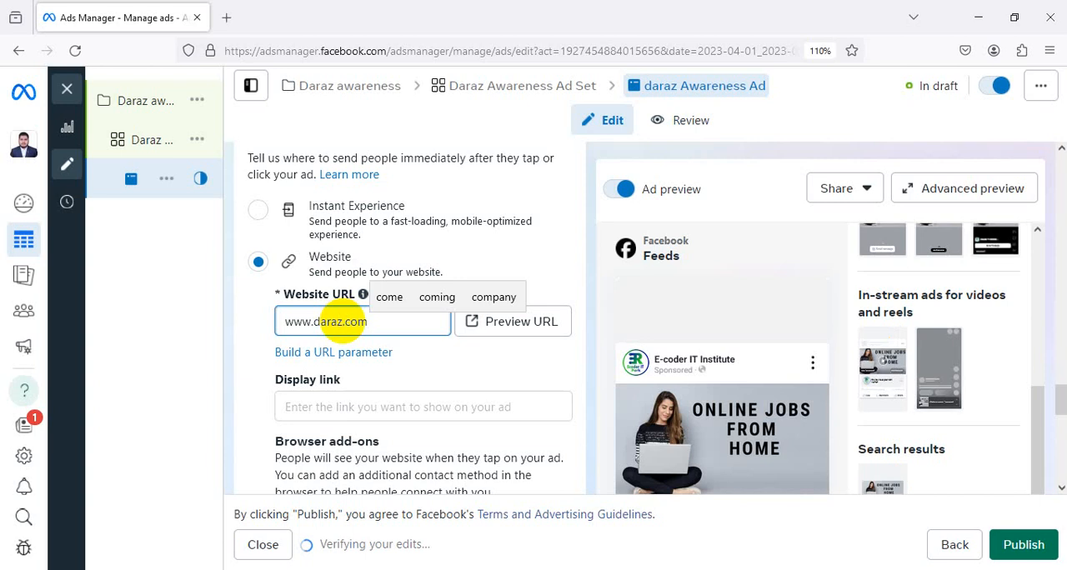
{"action": "type", "text": "bd"}
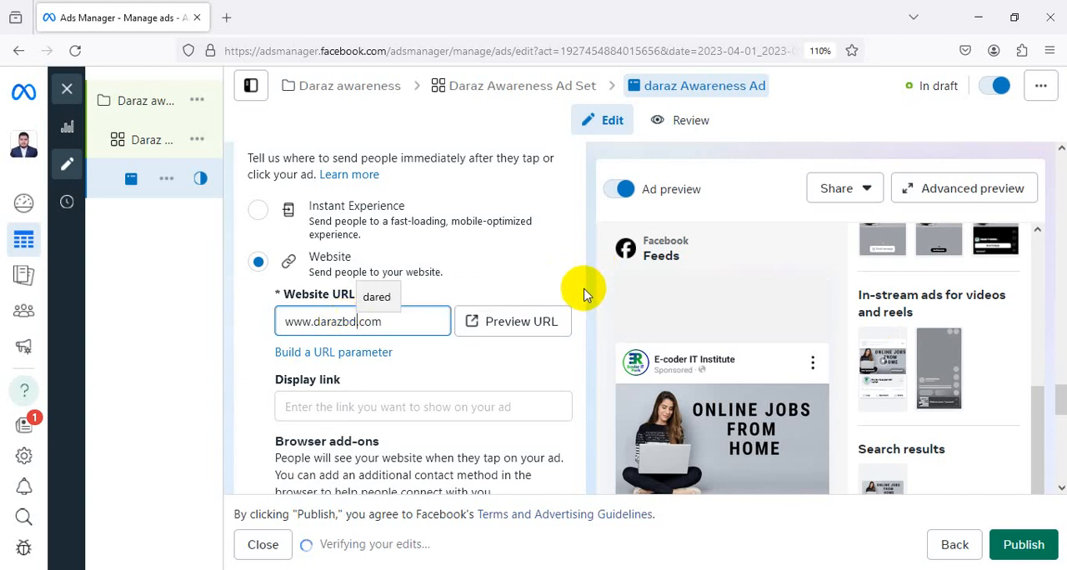
Dismiss the warning about cost per result and too few ad creatives in the ad's media section
{"action": "scroll", "coordinate": [489, 274], "scroll_direction": "down", "scroll_amount": 2}
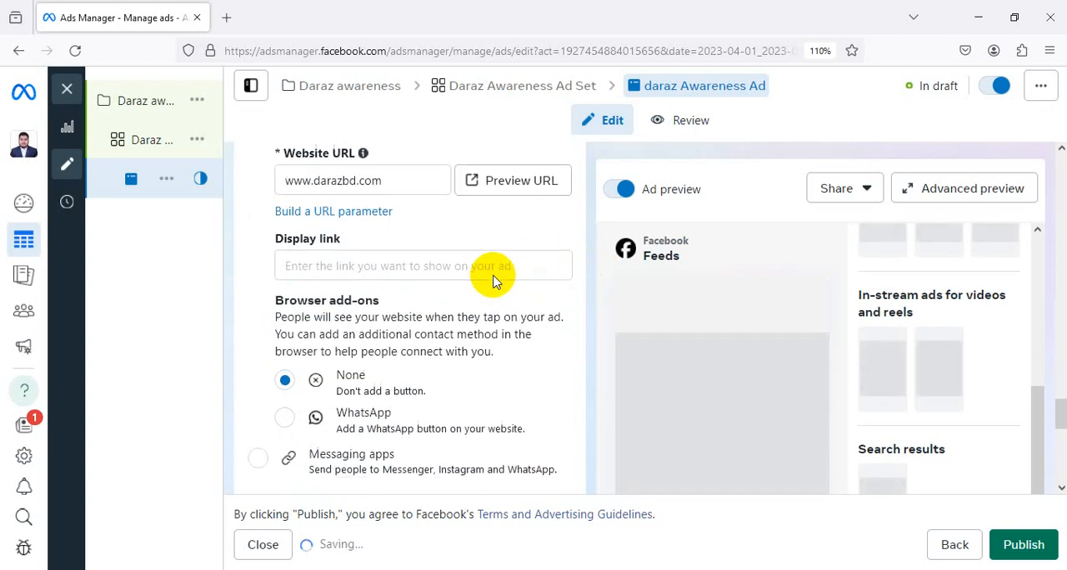
{"action": "scroll", "coordinate": [492, 280], "scroll_direction": "down", "scroll_amount": 5}
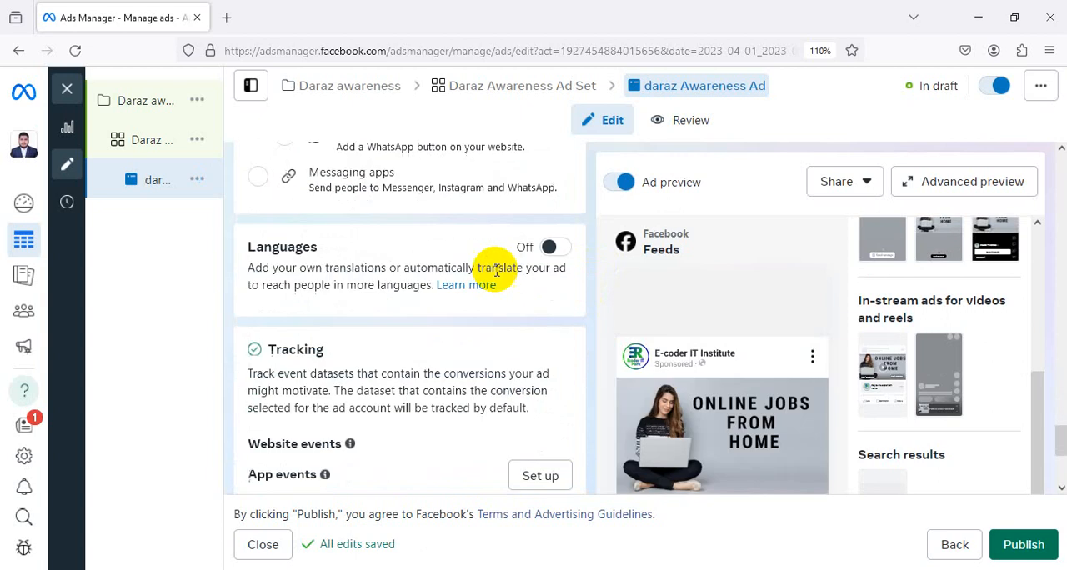
{"action": "scroll", "coordinate": [497, 270], "scroll_direction": "down", "scroll_amount": 2}
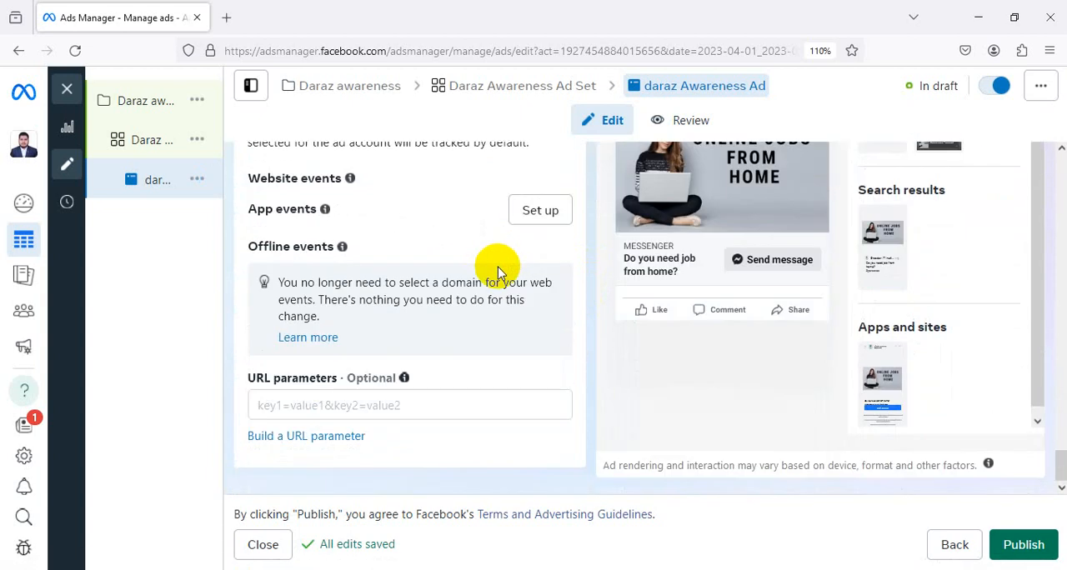
{"action": "scroll", "coordinate": [500, 267], "scroll_direction": "up", "scroll_amount": 15}
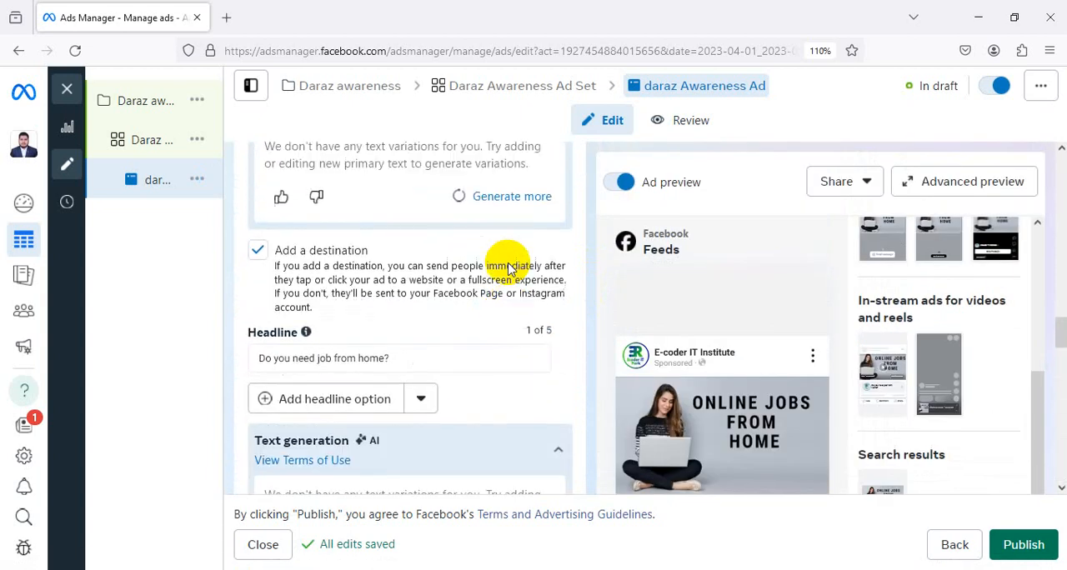
{"action": "scroll", "coordinate": [508, 262], "scroll_direction": "up", "scroll_amount": 10}
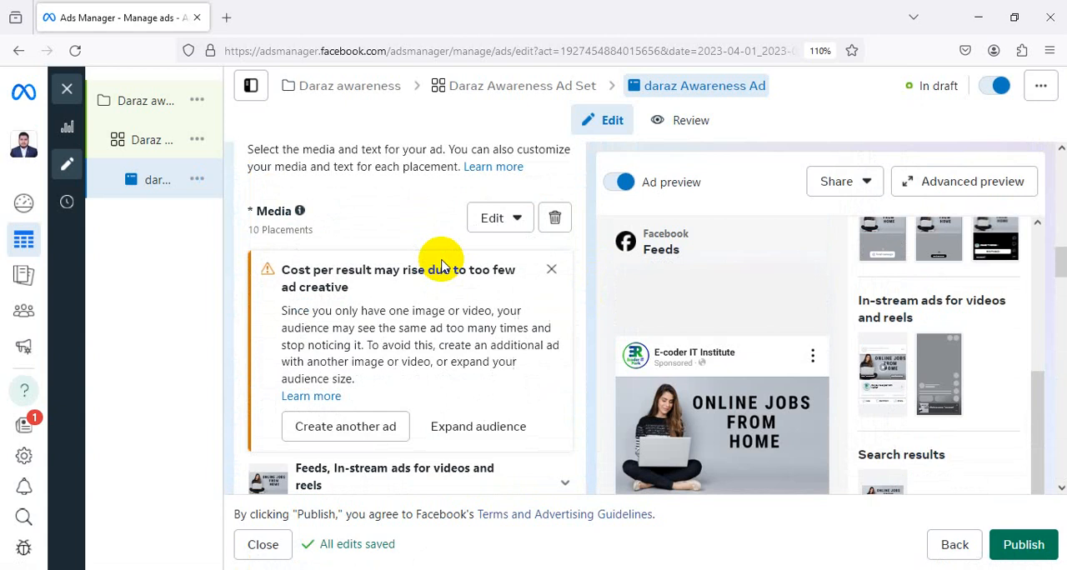
{"action": "left_click", "coordinate": [552, 271]}
Review the ad's primary text, headline, description, call to action, destination, languages and tracking settings
{"action": "scroll", "coordinate": [489, 286], "scroll_direction": "down", "scroll_amount": 5}
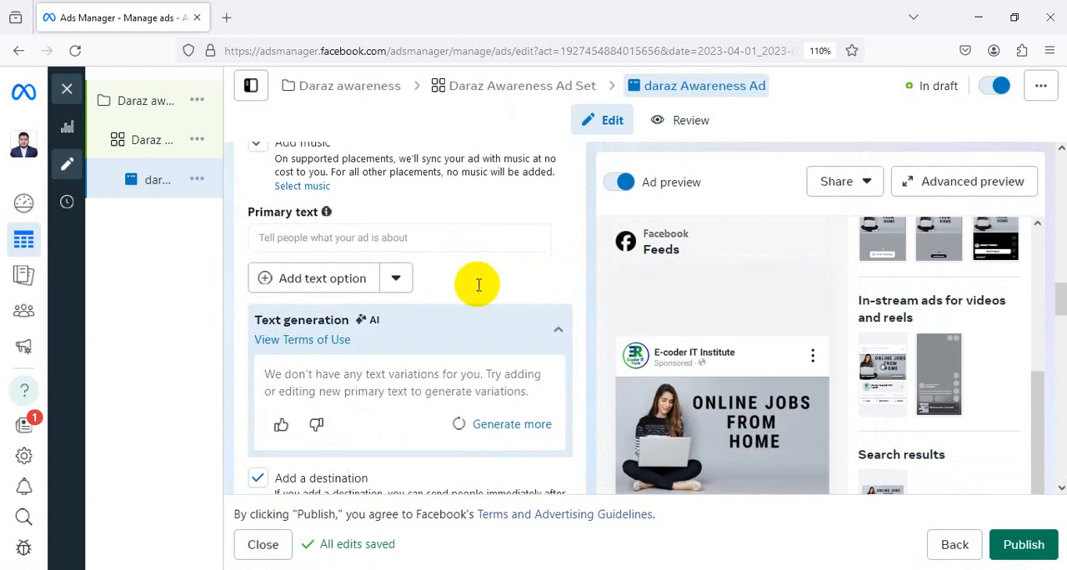
{"action": "scroll", "coordinate": [479, 285], "scroll_direction": "down", "scroll_amount": 2}
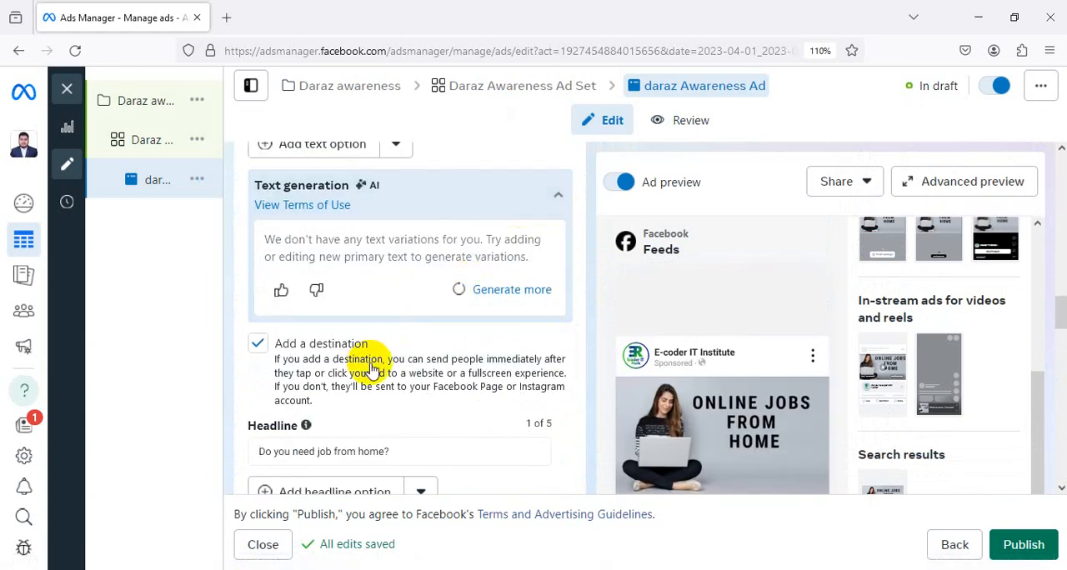
{"action": "scroll", "coordinate": [400, 363], "scroll_direction": "down", "scroll_amount": 2}
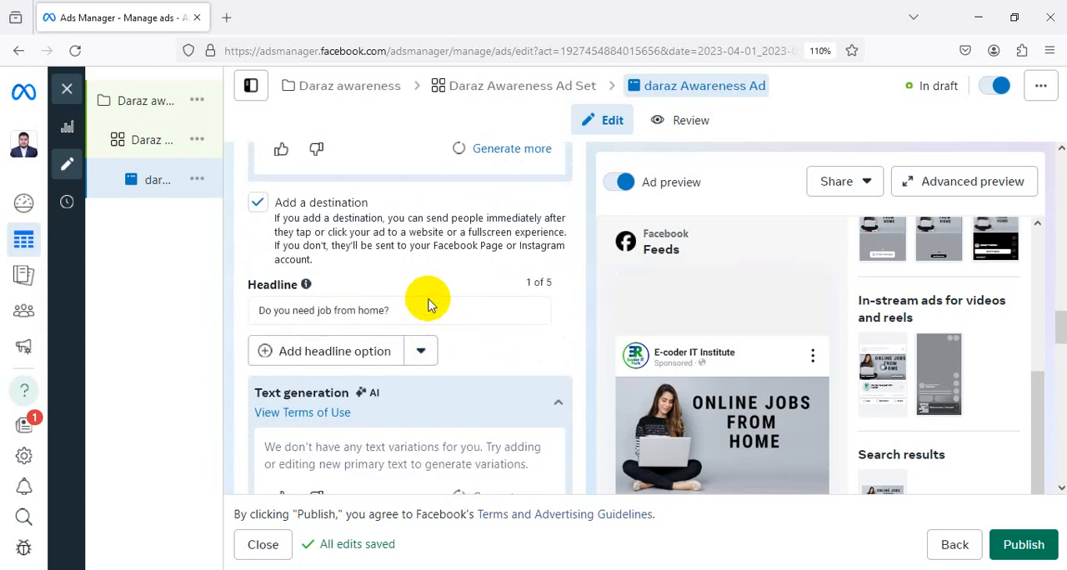
{"action": "scroll", "coordinate": [428, 304], "scroll_direction": "down", "scroll_amount": 1}
{"action": "left_click", "coordinate": [420, 239]}
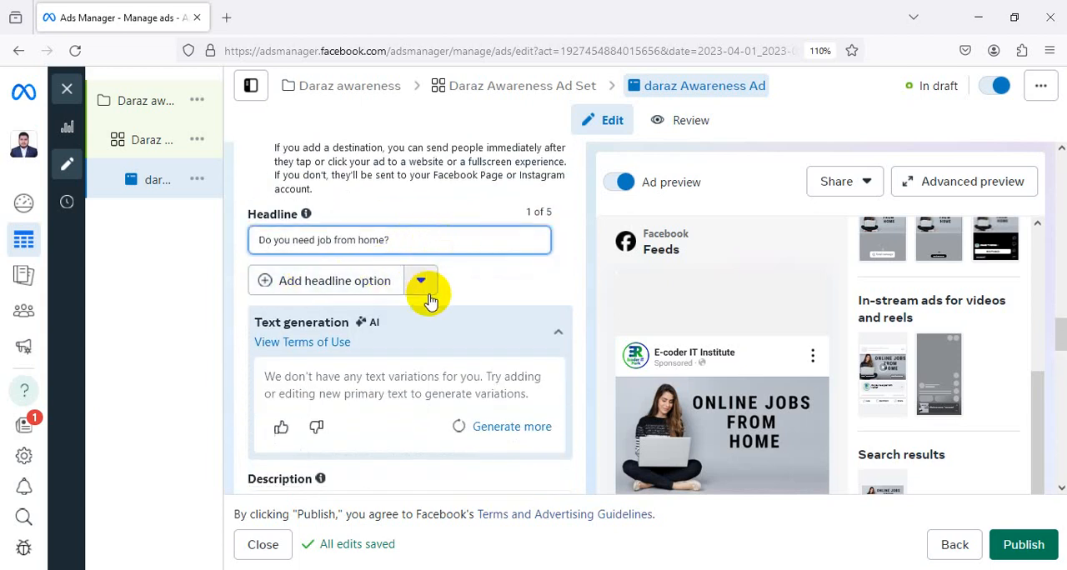
{"action": "scroll", "coordinate": [442, 325], "scroll_direction": "down", "scroll_amount": 1}
{"action": "scroll", "coordinate": [333, 405], "scroll_direction": "down", "scroll_amount": 4}
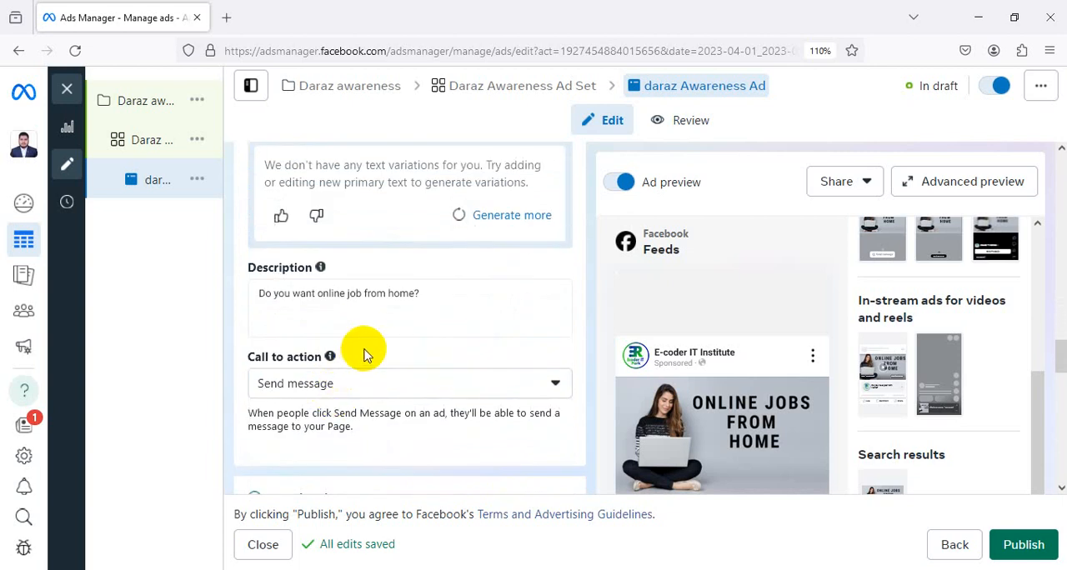
{"action": "scroll", "coordinate": [395, 329], "scroll_direction": "down", "scroll_amount": 9}
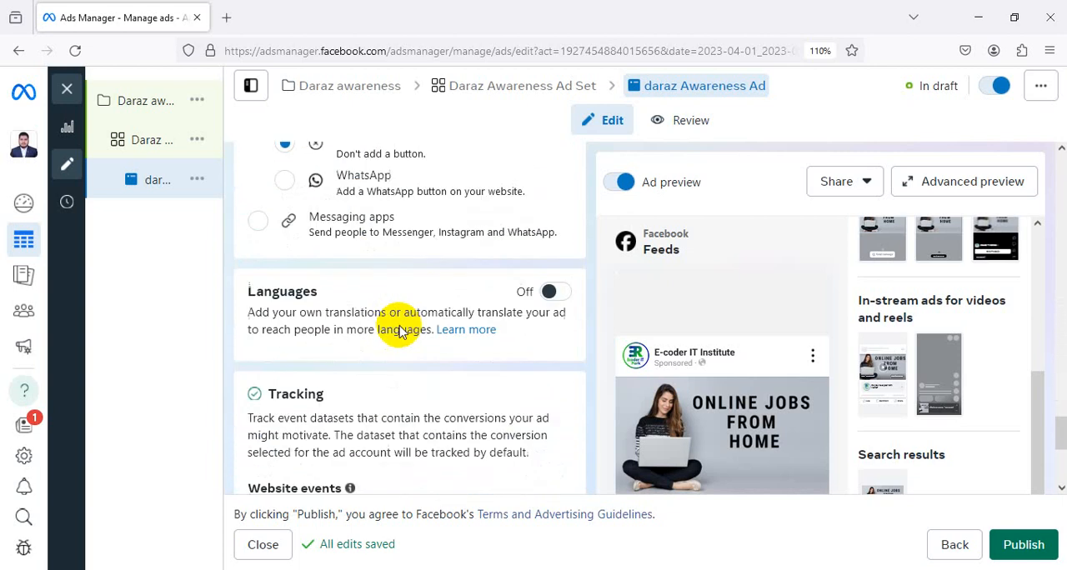
{"action": "scroll", "coordinate": [731, 340], "scroll_direction": "down", "scroll_amount": 3}
{"action": "scroll", "coordinate": [799, 333], "scroll_direction": "down", "scroll_amount": 1}
Check the advanced preview of the ad across all placements and close it
{"action": "scroll", "coordinate": [799, 332], "scroll_direction": "up", "scroll_amount": 5}
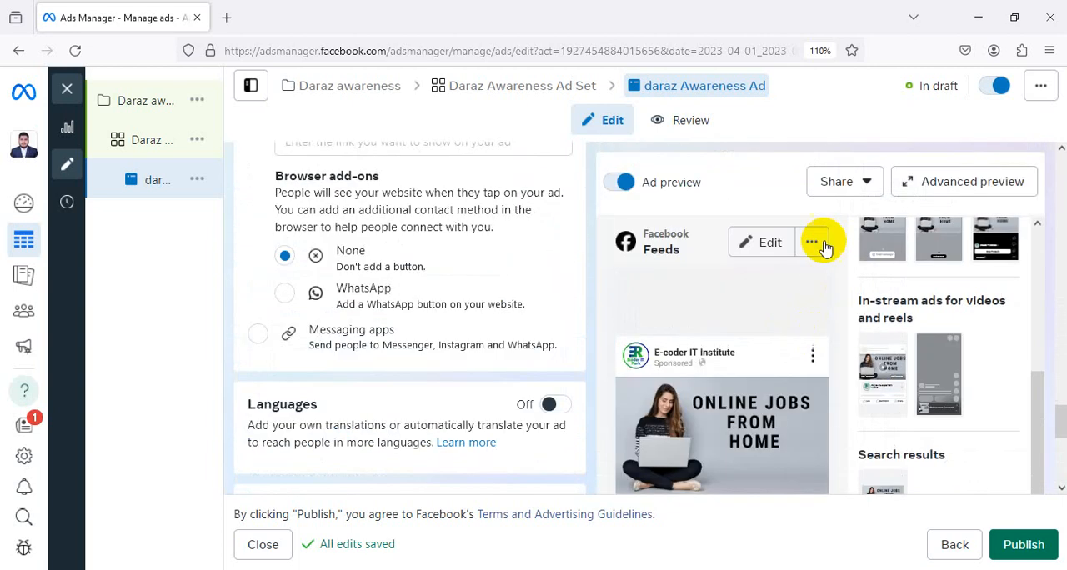
{"action": "left_click", "coordinate": [973, 179]}
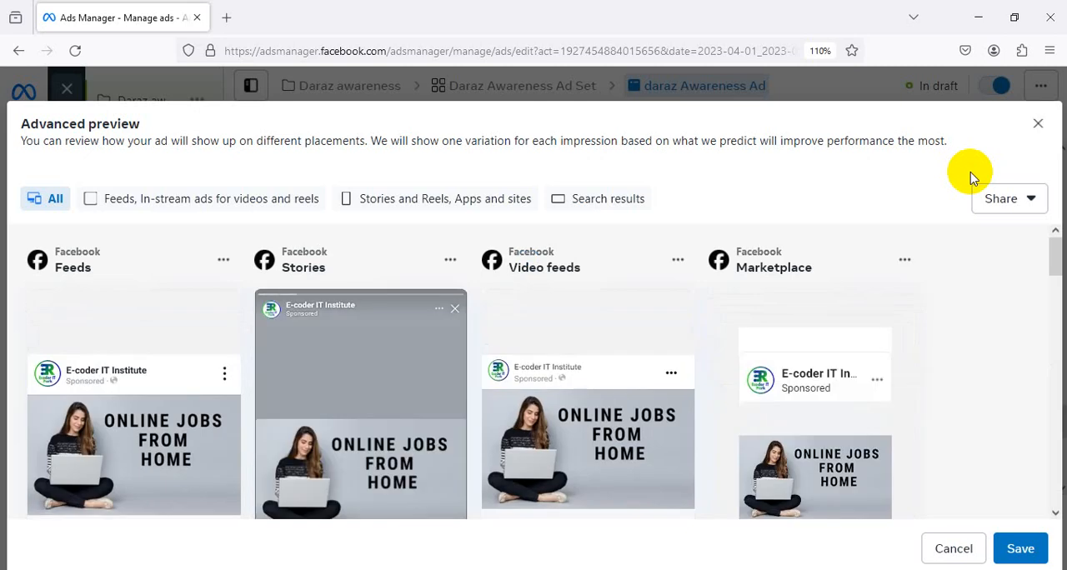
{"action": "left_click", "coordinate": [1037, 125]}
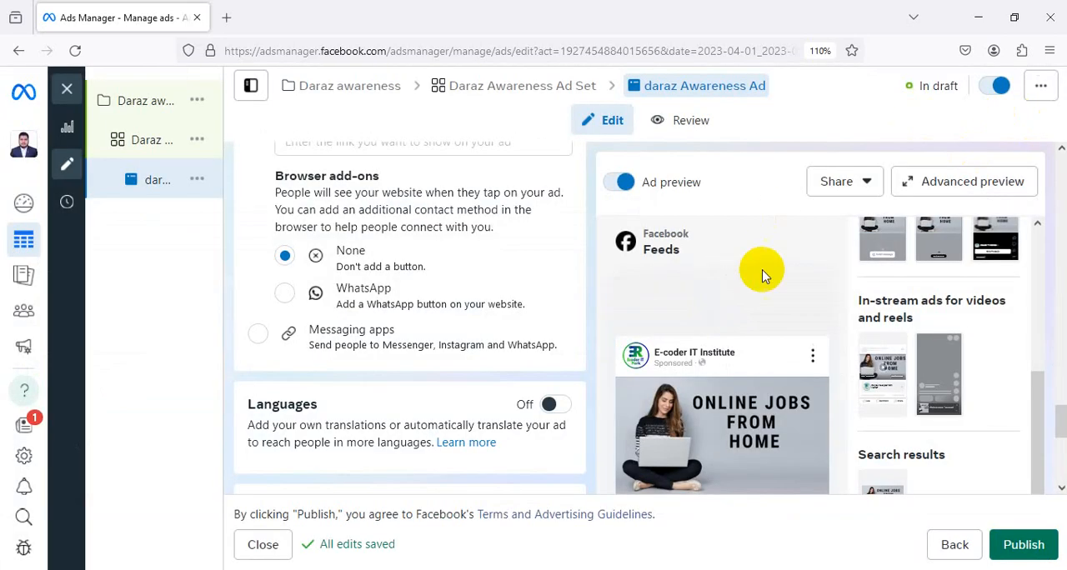
Switch the ad's destination to Messaging apps and dismiss the prompt about removing customized assets
{"action": "left_click", "coordinate": [357, 333]}
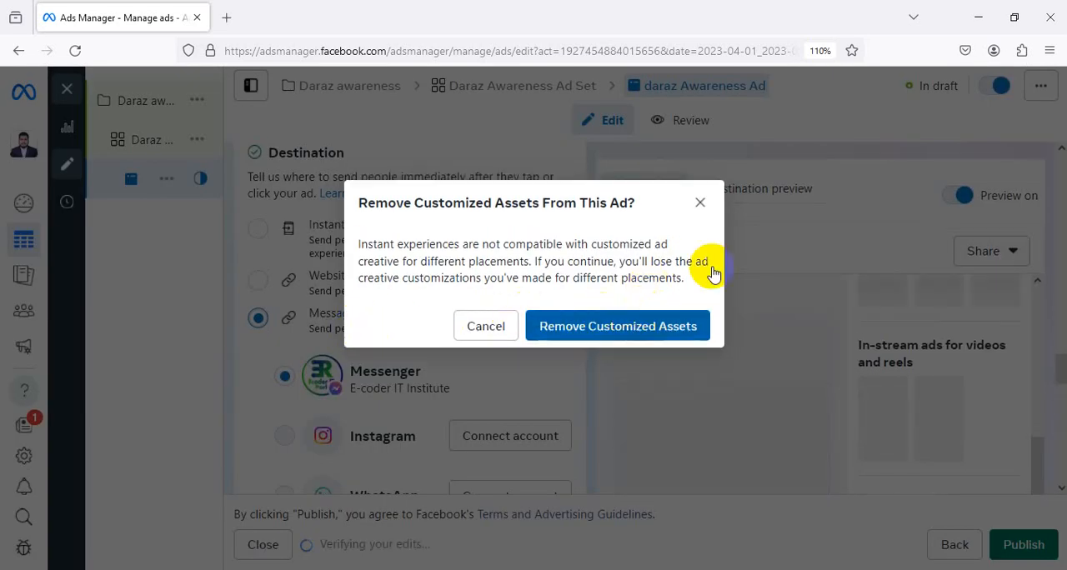
{"action": "left_click", "coordinate": [706, 204]}
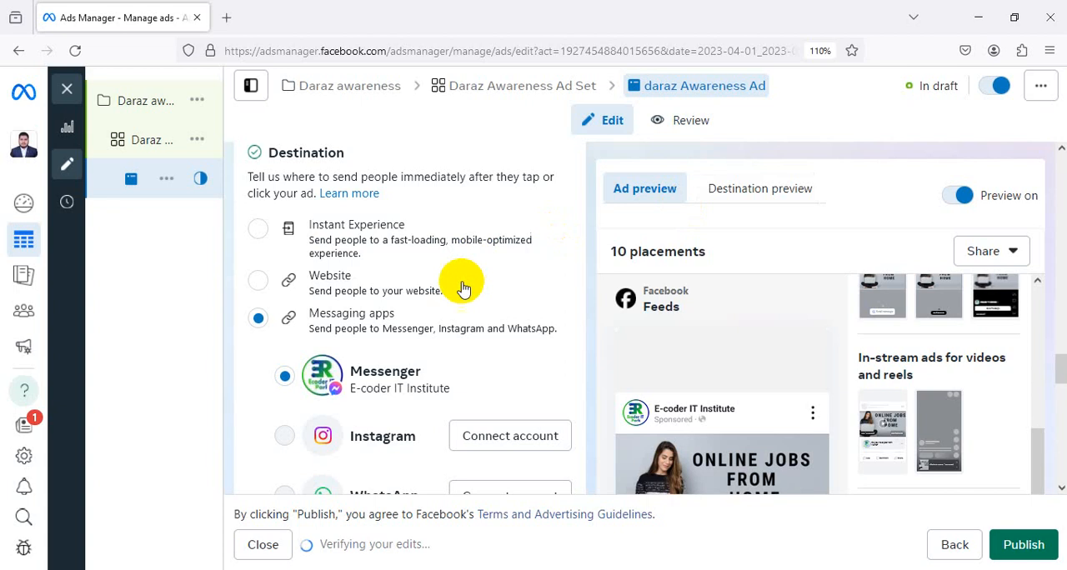
Reload the ad editing page and dismiss the notice about unsupported partnership ads
{"action": "scroll", "coordinate": [463, 283], "scroll_direction": "up", "scroll_amount": 8}
{"action": "scroll", "coordinate": [462, 282], "scroll_direction": "up", "scroll_amount": 3}
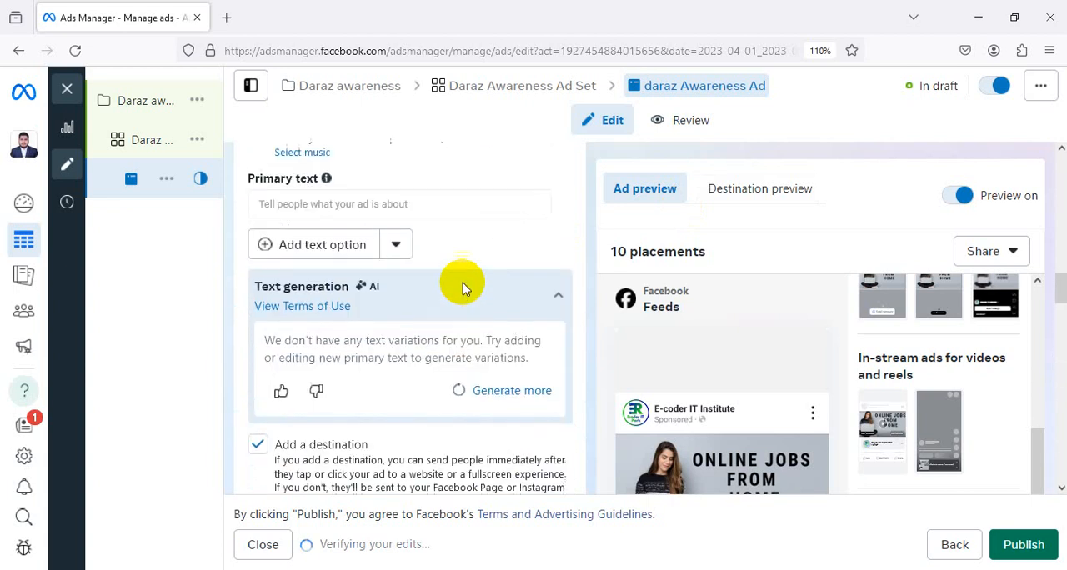
{"action": "left_click", "coordinate": [75, 51]}
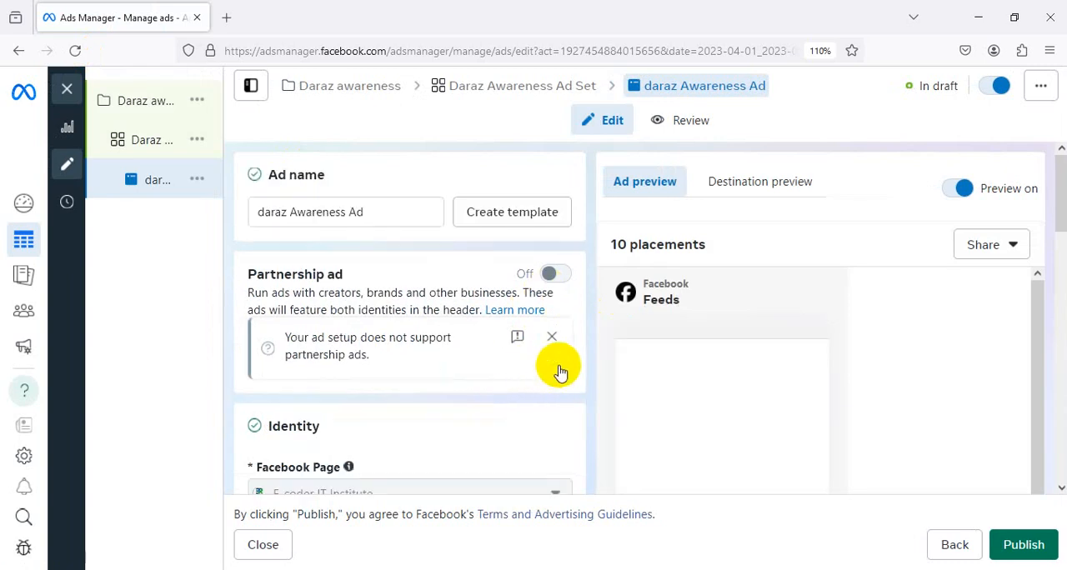
{"action": "left_click", "coordinate": [552, 339]}
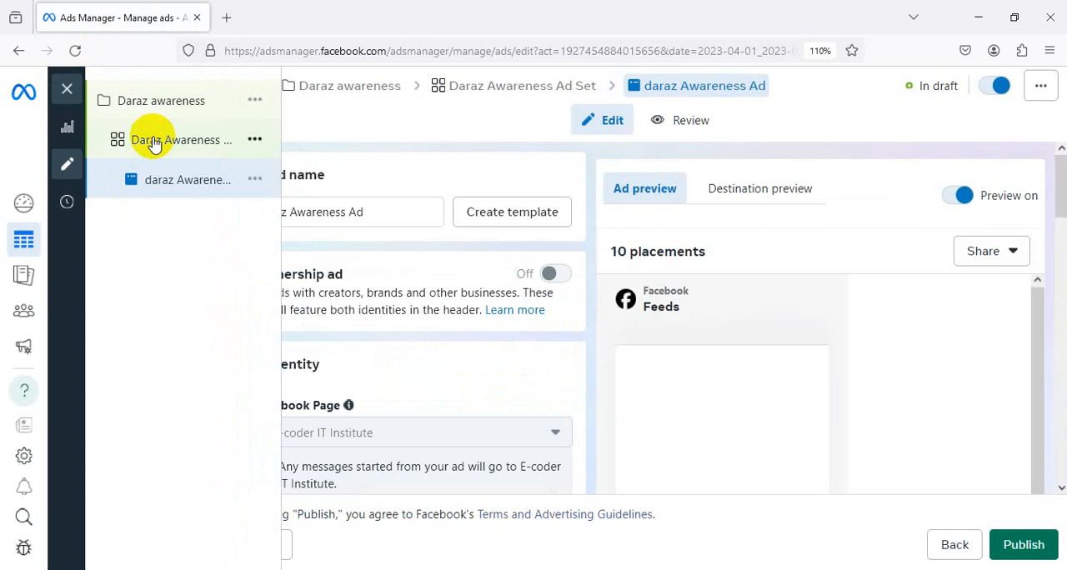
Open the Daraz Awareness Ad Set and review its budget, schedule, location, audience and placement settings
{"action": "left_click", "coordinate": [152, 144]}
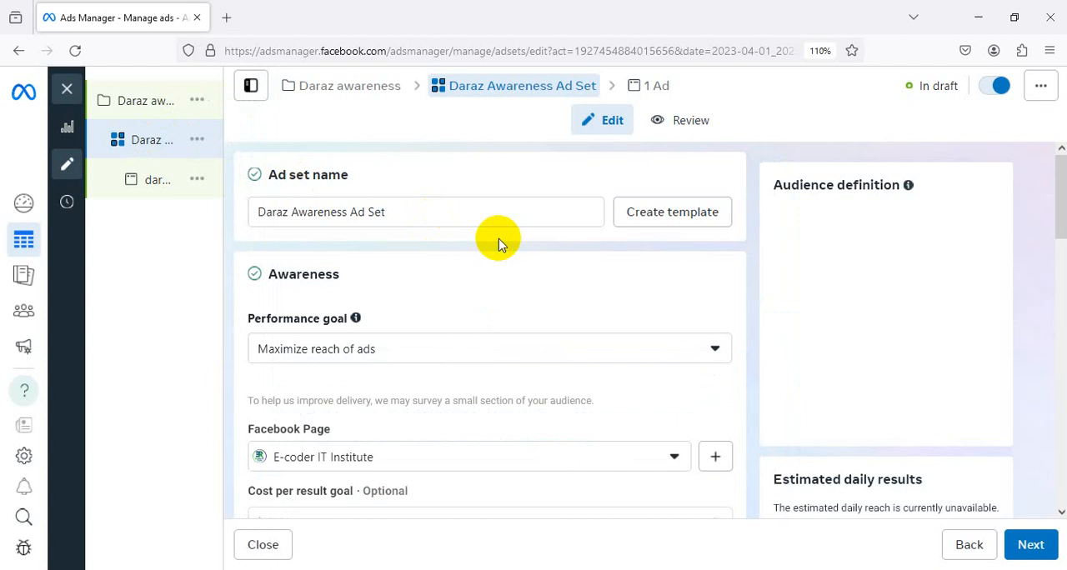
{"action": "scroll", "coordinate": [500, 243], "scroll_direction": "down", "scroll_amount": 10}
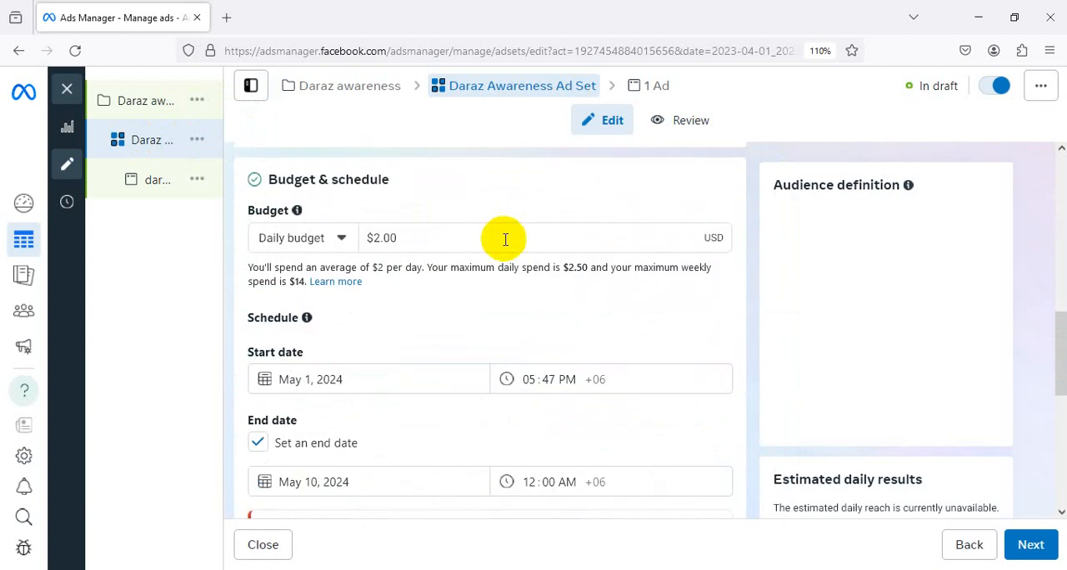
{"action": "scroll", "coordinate": [504, 239], "scroll_direction": "down", "scroll_amount": 6}
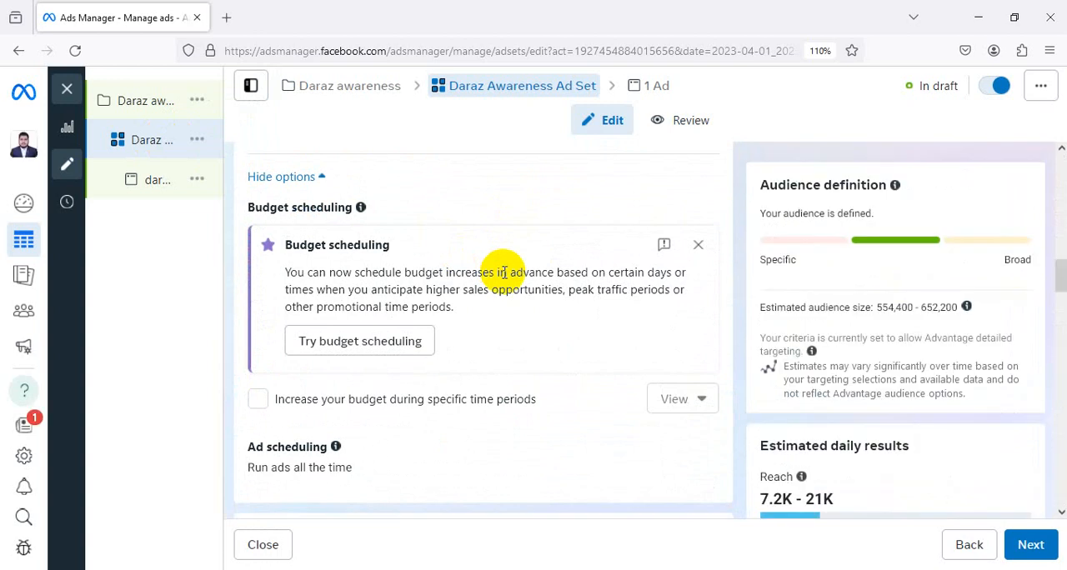
{"action": "scroll", "coordinate": [503, 273], "scroll_direction": "down", "scroll_amount": 5}
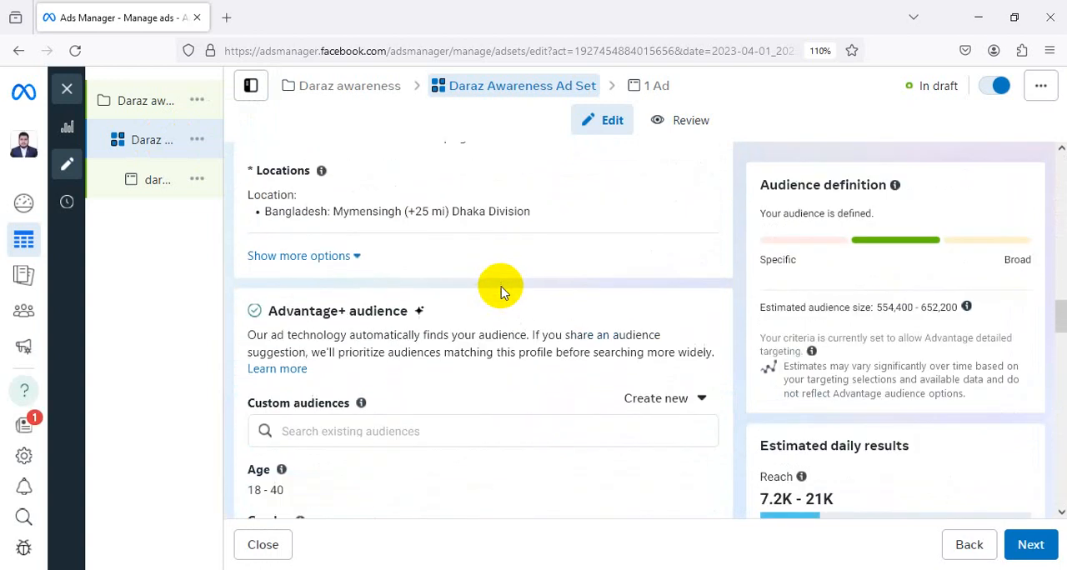
{"action": "scroll", "coordinate": [502, 286], "scroll_direction": "down", "scroll_amount": 10}
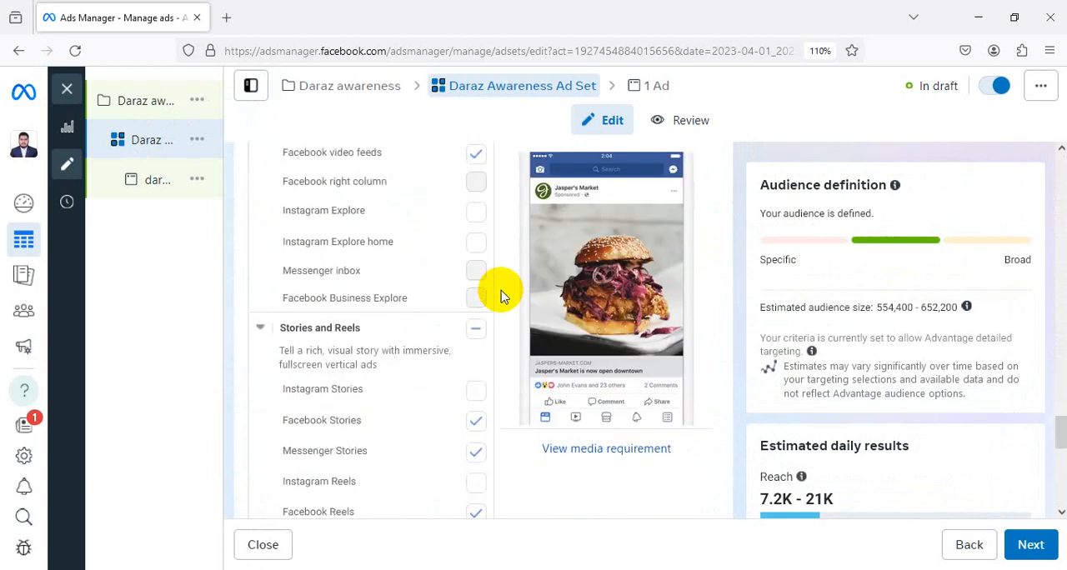
{"action": "scroll", "coordinate": [503, 297], "scroll_direction": "up", "scroll_amount": 3}
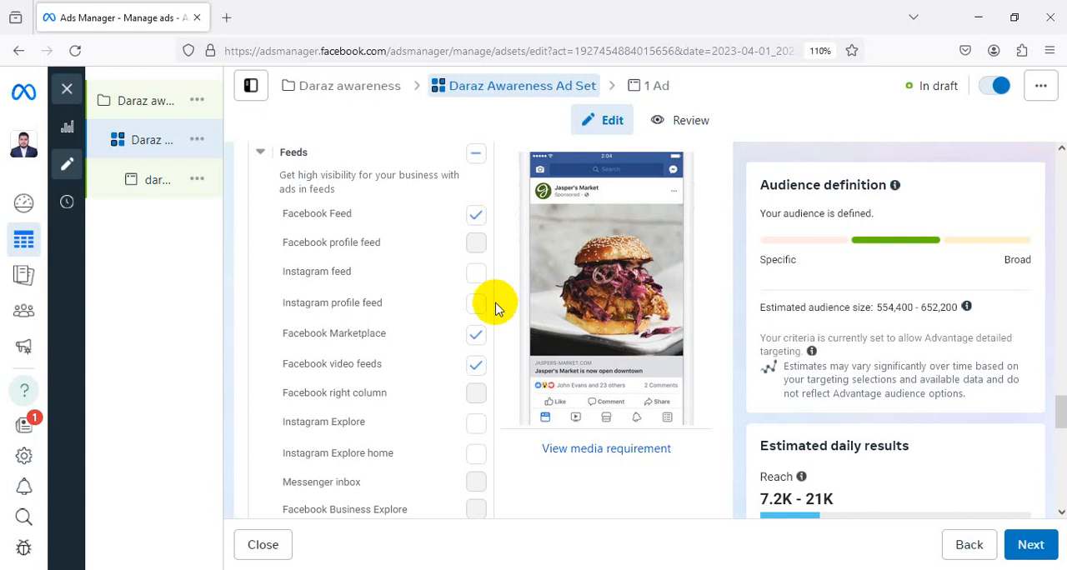
{"action": "scroll", "coordinate": [495, 308], "scroll_direction": "up", "scroll_amount": 3}
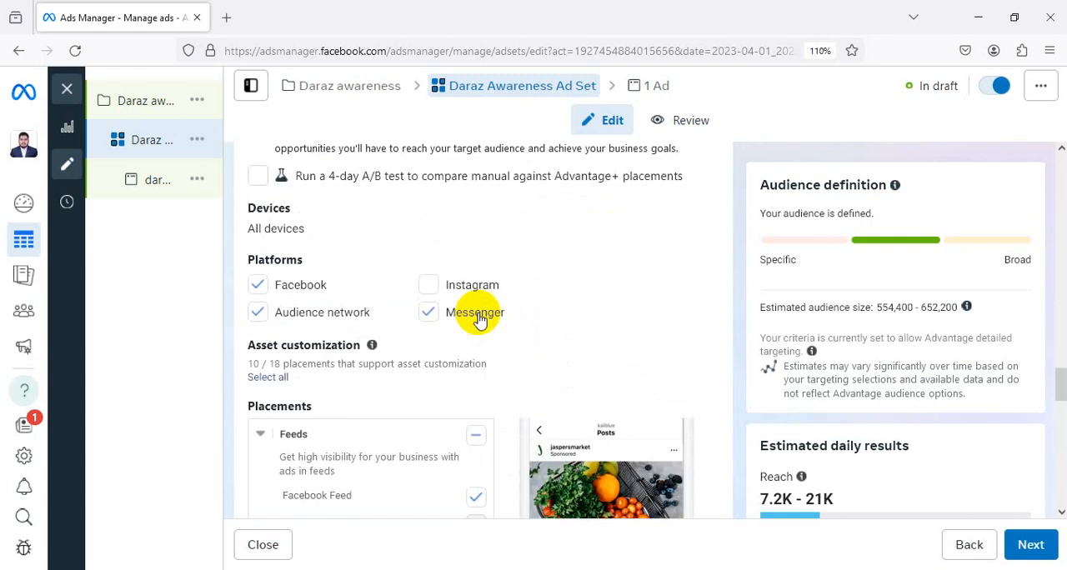
{"action": "scroll", "coordinate": [477, 316], "scroll_direction": "up", "scroll_amount": 4}
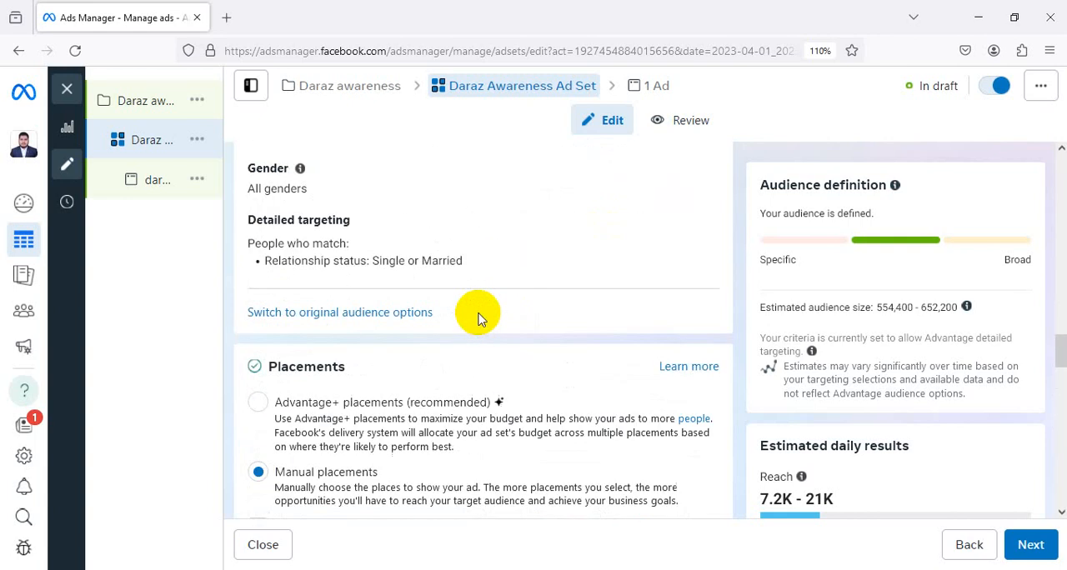
Switch the ad set to Advantage+ placements, proceed to the daraz Awareness Ad and dismiss its partnership ads notice
{"action": "left_click", "coordinate": [258, 403]}
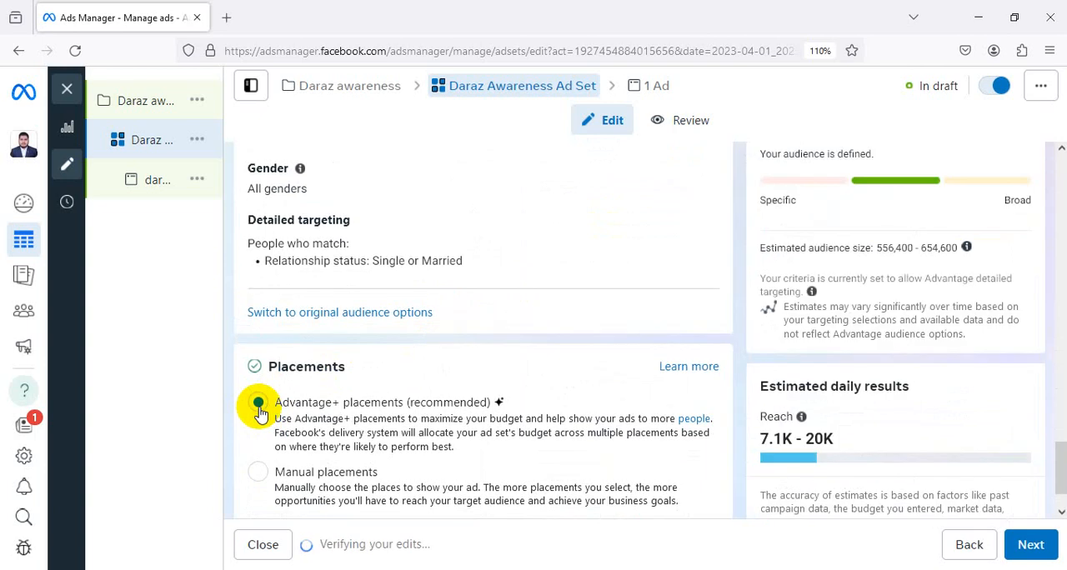
{"action": "left_click", "coordinate": [1030, 544]}
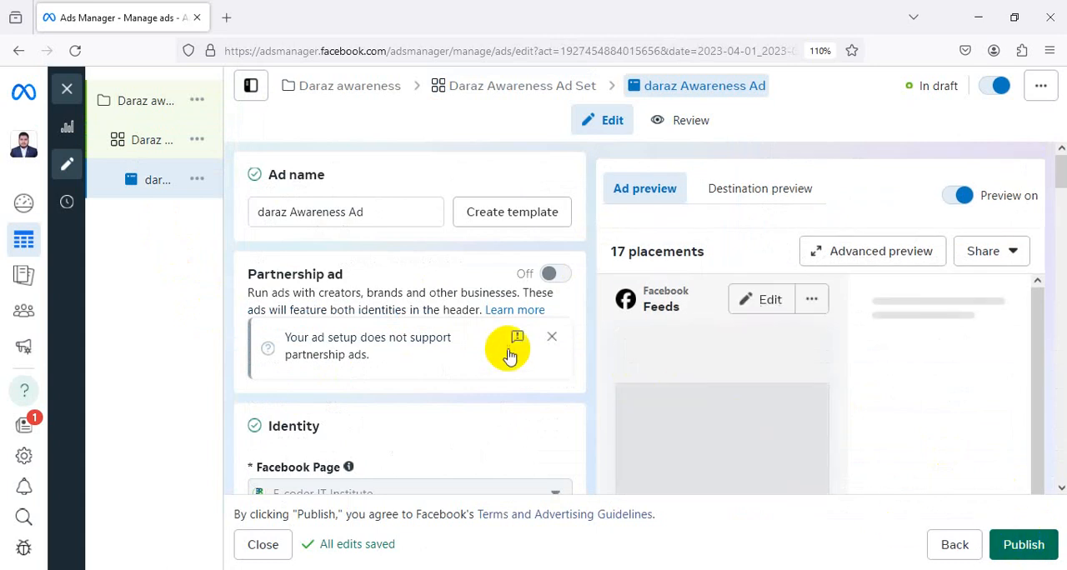
{"action": "left_click", "coordinate": [550, 336]}
Dismiss the cost-per-result warning in the ad creative and remove all of the ad's media
{"action": "scroll", "coordinate": [493, 324], "scroll_direction": "down", "scroll_amount": 5}
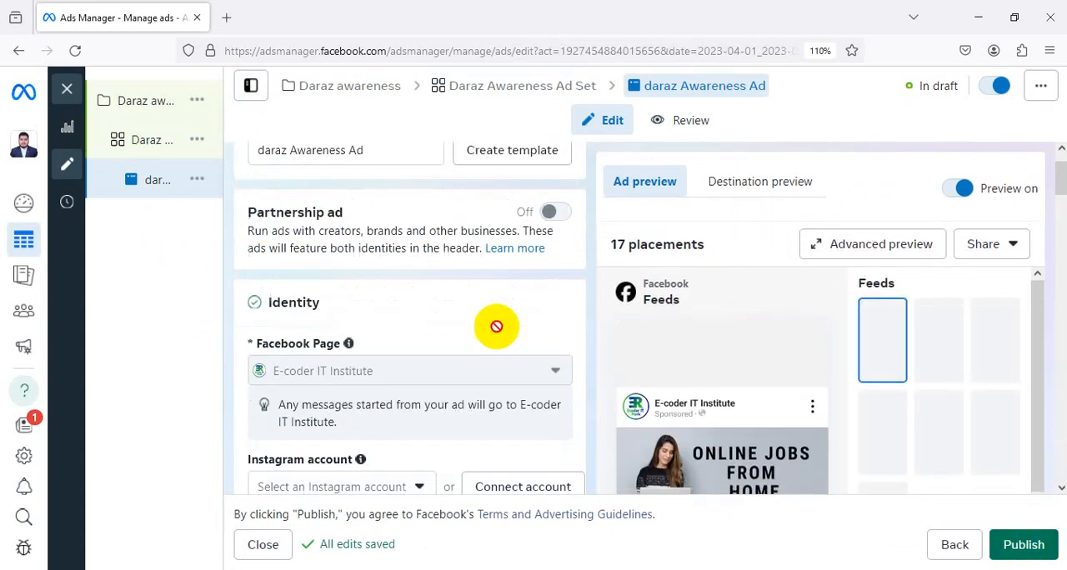
{"action": "scroll", "coordinate": [645, 346], "scroll_direction": "down", "scroll_amount": 5}
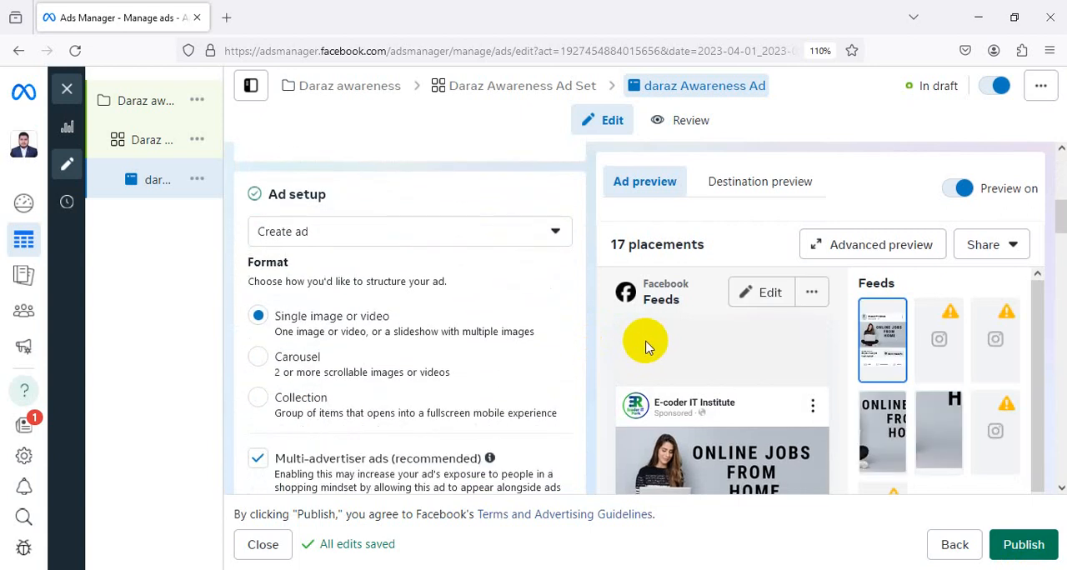
{"action": "scroll", "coordinate": [435, 314], "scroll_direction": "down", "scroll_amount": 3}
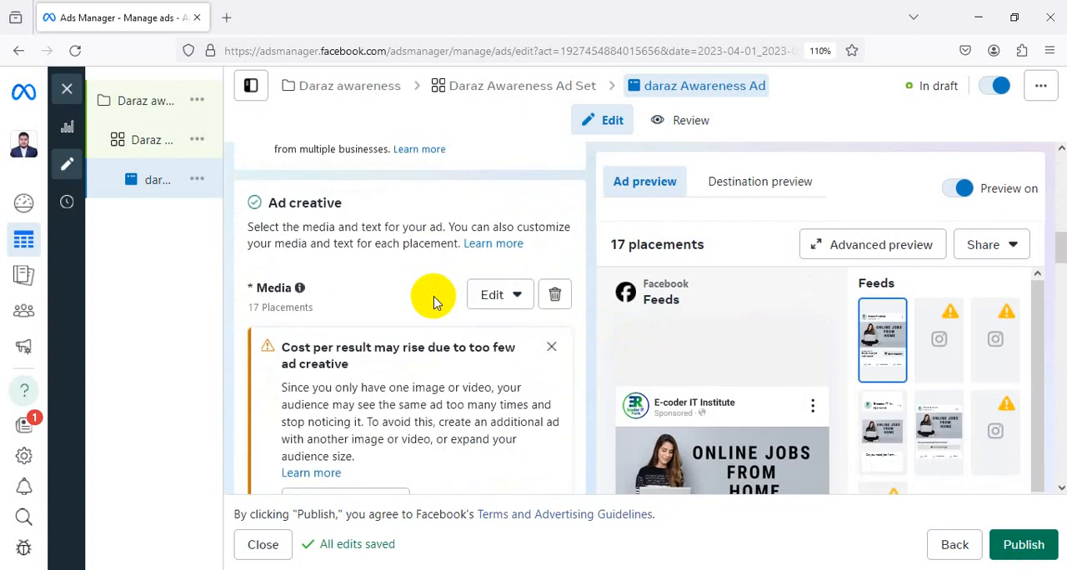
{"action": "left_click", "coordinate": [551, 348]}
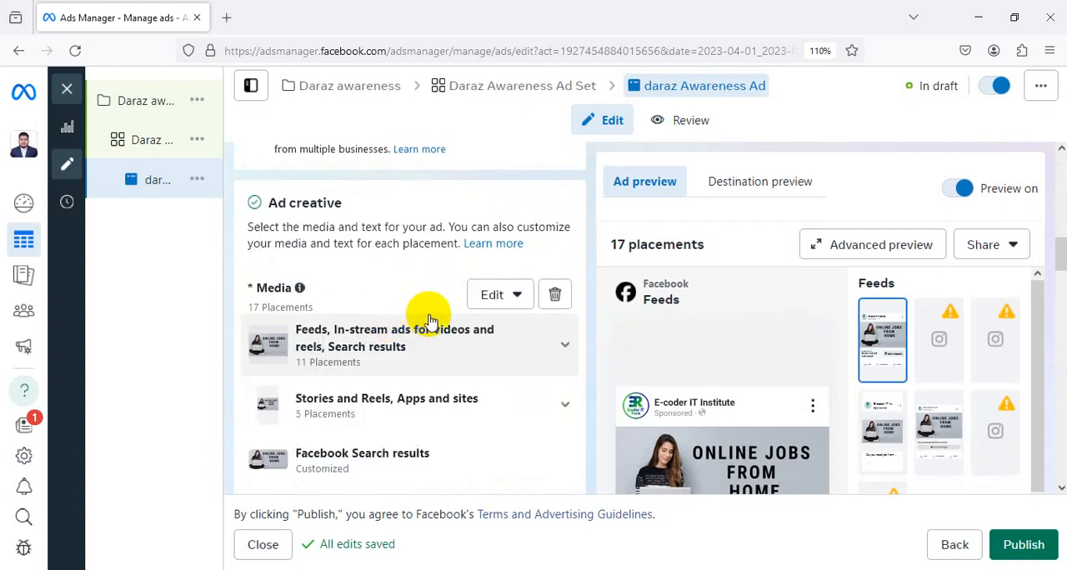
{"action": "left_click", "coordinate": [555, 297]}
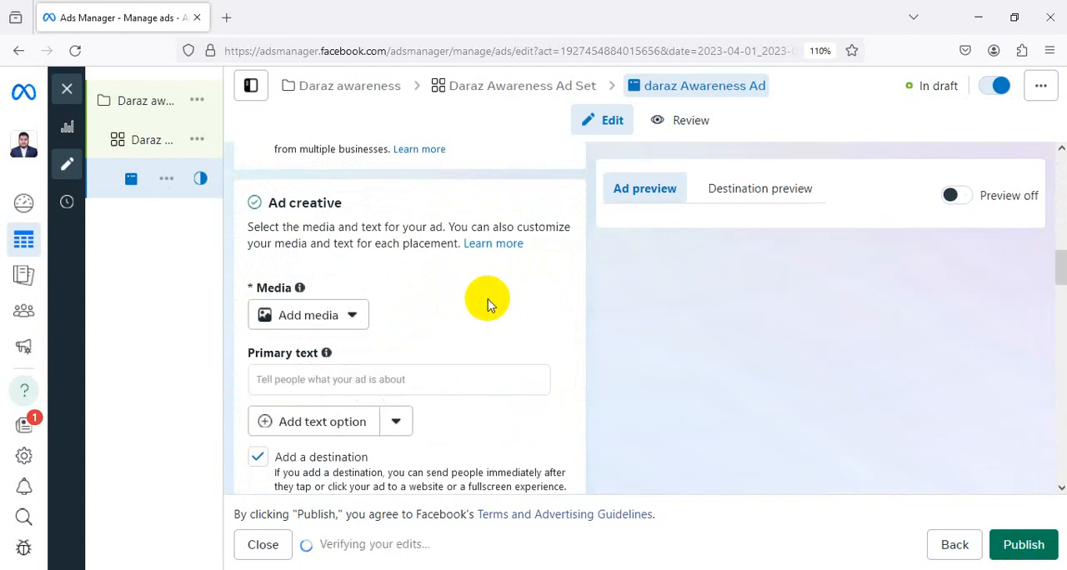
Add the red and white 2000 × 2000 E-Coder IT Park course poster from the account images, keeping the original crops for all placements
{"action": "scroll", "coordinate": [466, 312], "scroll_direction": "up", "scroll_amount": 2}
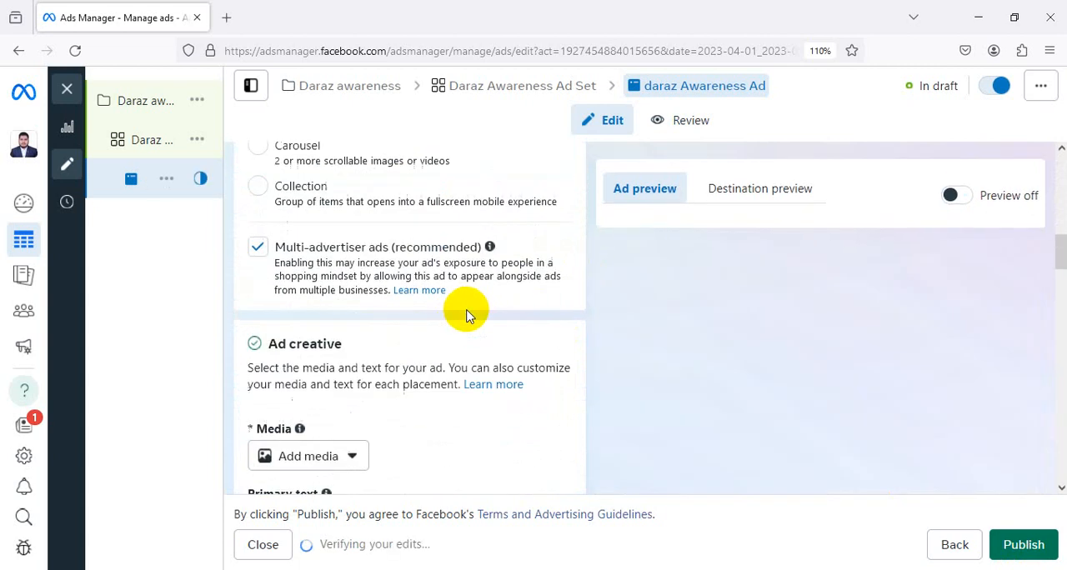
{"action": "left_click", "coordinate": [350, 457]}
{"action": "left_click", "coordinate": [309, 498]}
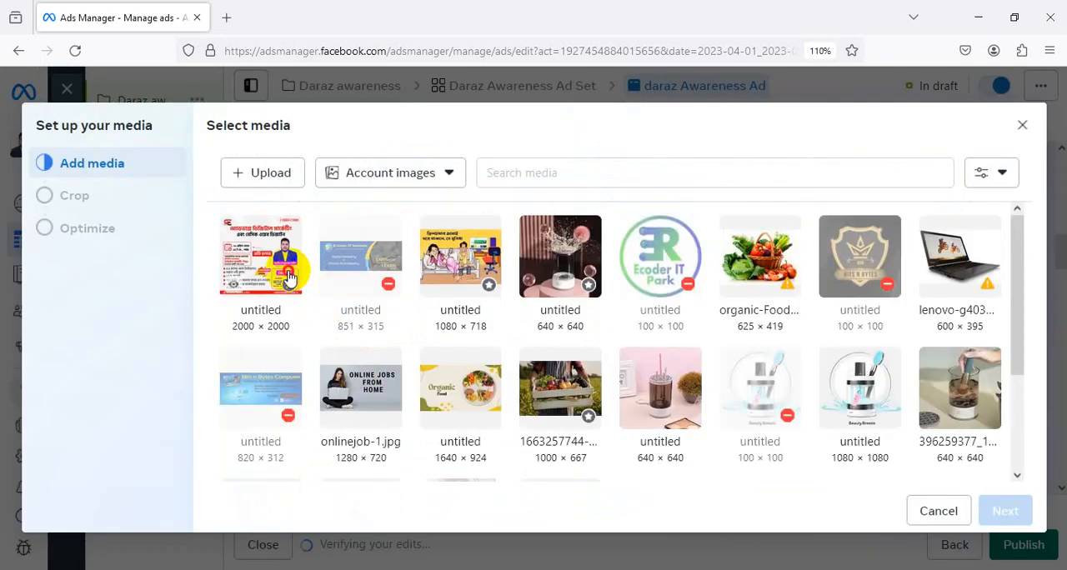
{"action": "left_click", "coordinate": [288, 279]}
{"action": "left_click", "coordinate": [1007, 511]}
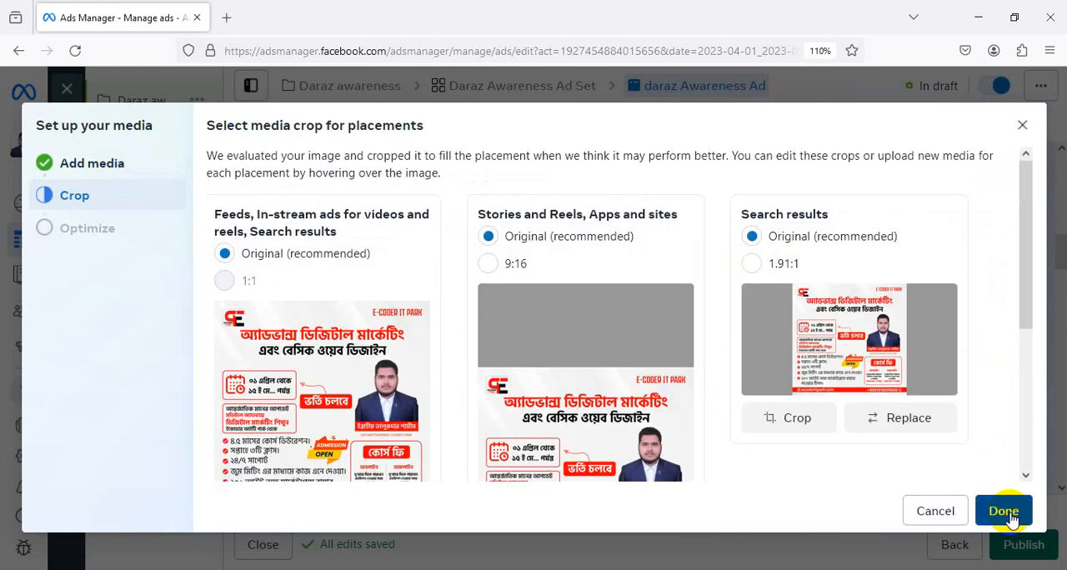
{"action": "left_click", "coordinate": [1004, 511]}
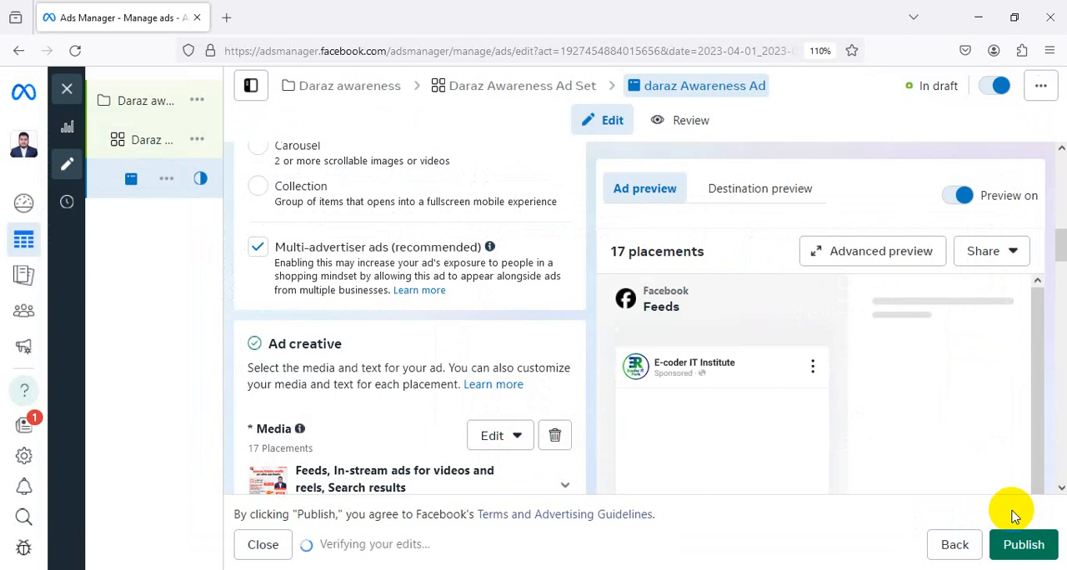
Clear the ad's headline and restore it as "Do you need job from home?"
{"action": "scroll", "coordinate": [502, 350], "scroll_direction": "down", "scroll_amount": 1}
{"action": "scroll", "coordinate": [502, 350], "scroll_direction": "down", "scroll_amount": 10}
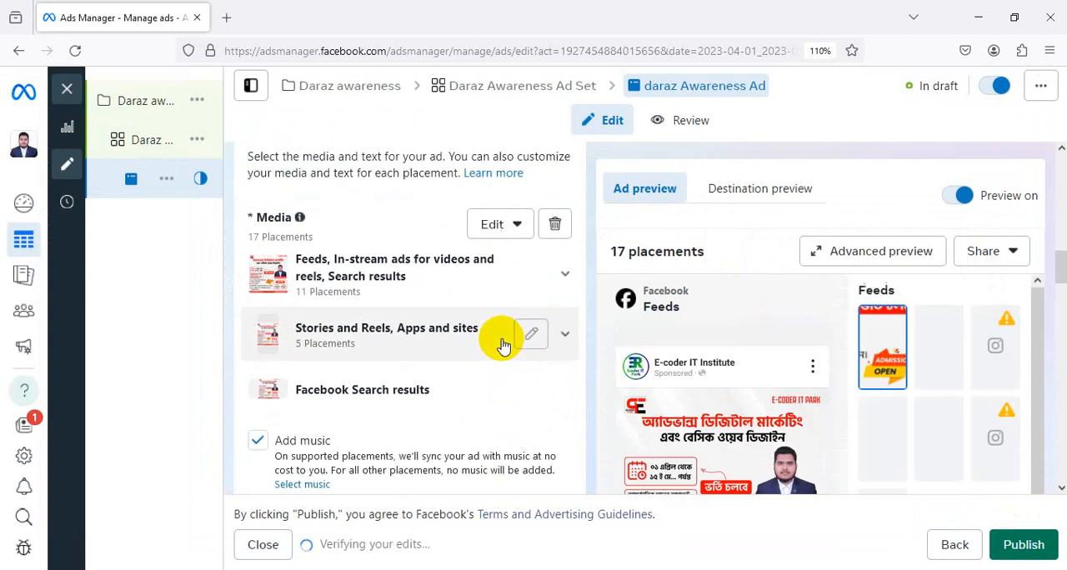
{"action": "scroll", "coordinate": [500, 340], "scroll_direction": "down", "scroll_amount": 2}
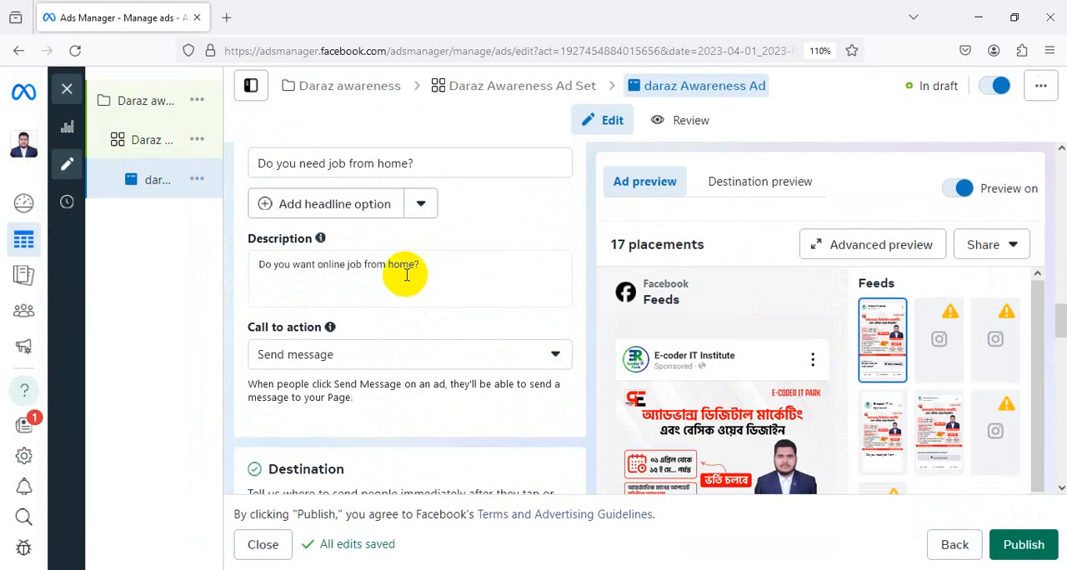
{"action": "left_click_drag", "start_coordinate": [424, 161], "coordinate": [181, 166]}
{"action": "key", "text": "ctrl+c"}
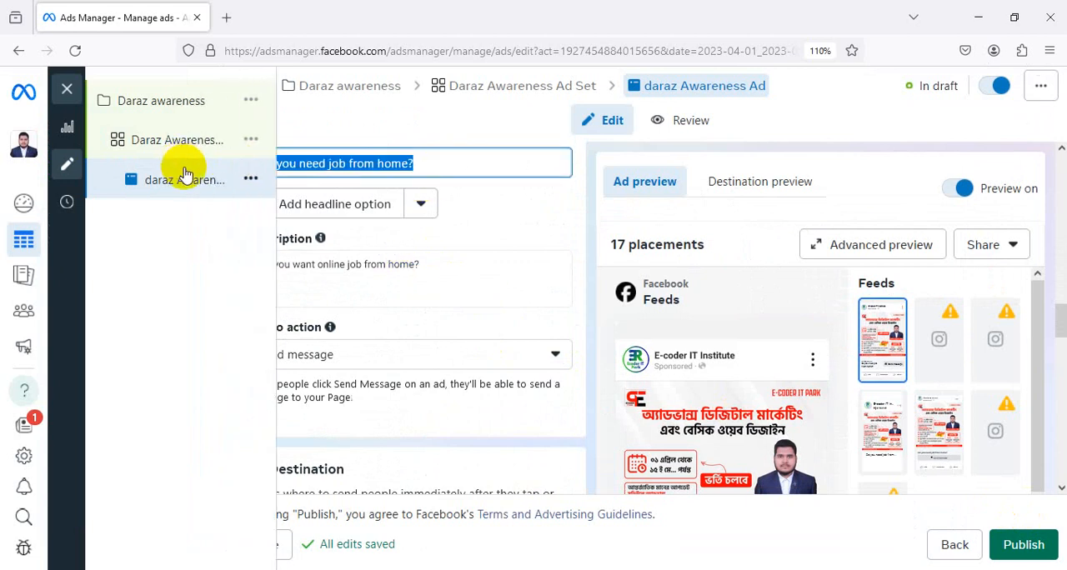
{"action": "key", "text": "BackSpace"}
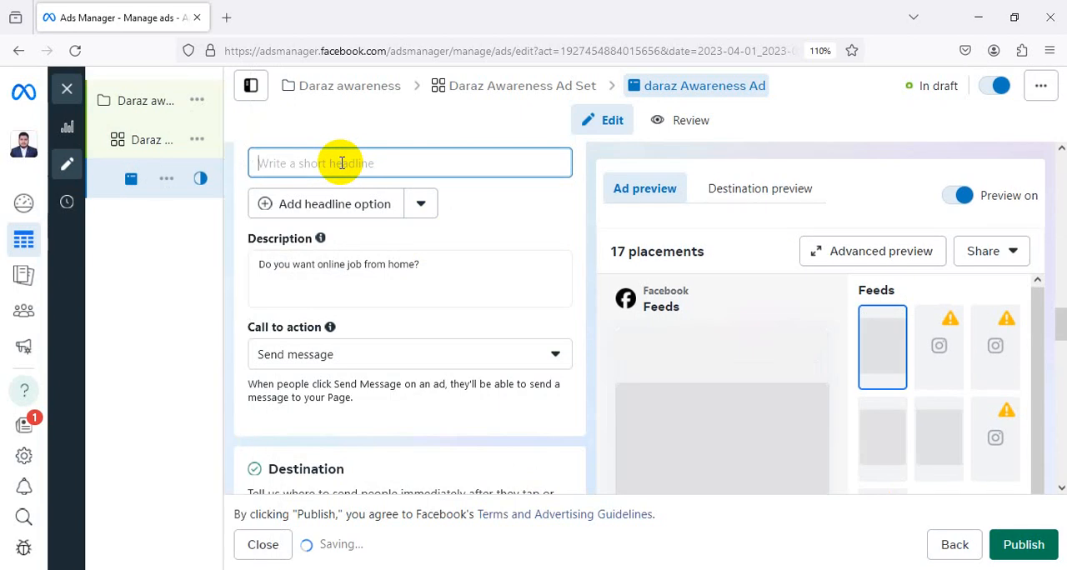
{"action": "key", "text": "ctrl+v"}
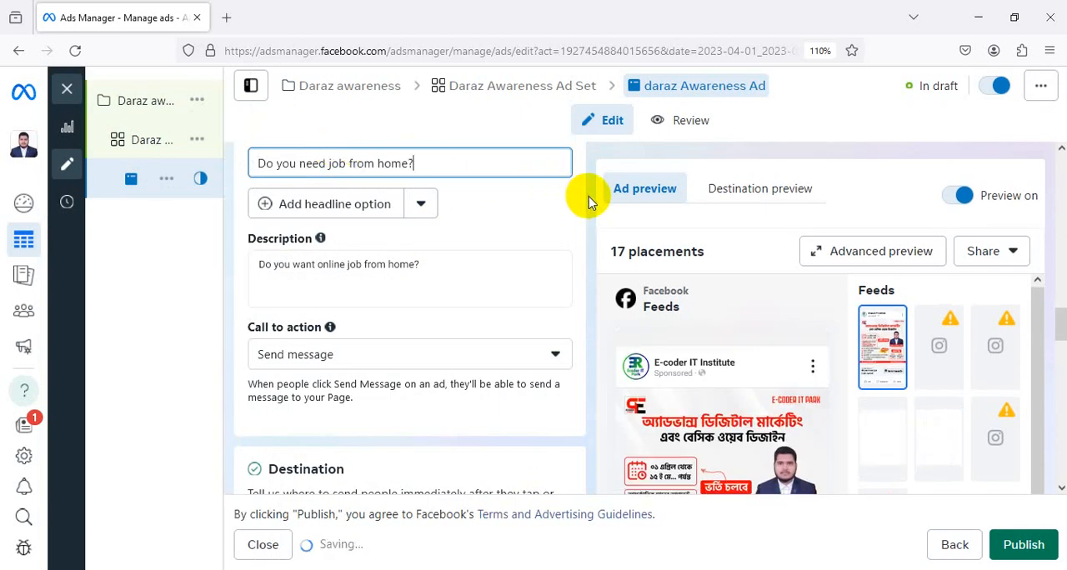
Review the ad's call to action, messaging destination, message template, tracking, identity, format and creative settings alongside its preview
{"action": "scroll", "coordinate": [462, 214], "scroll_direction": "down", "scroll_amount": 3}
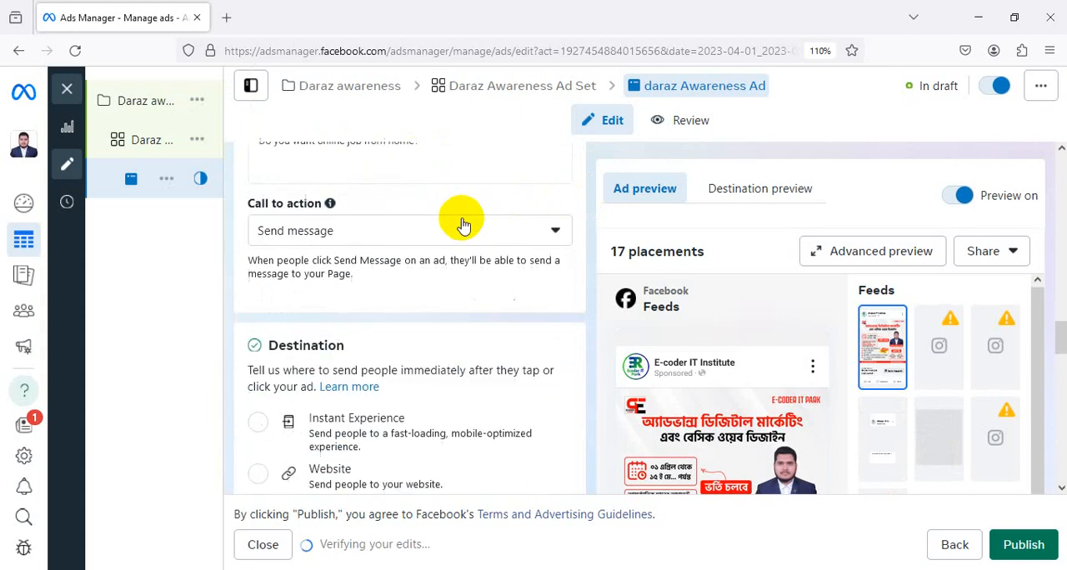
{"action": "scroll", "coordinate": [463, 221], "scroll_direction": "down", "scroll_amount": 7}
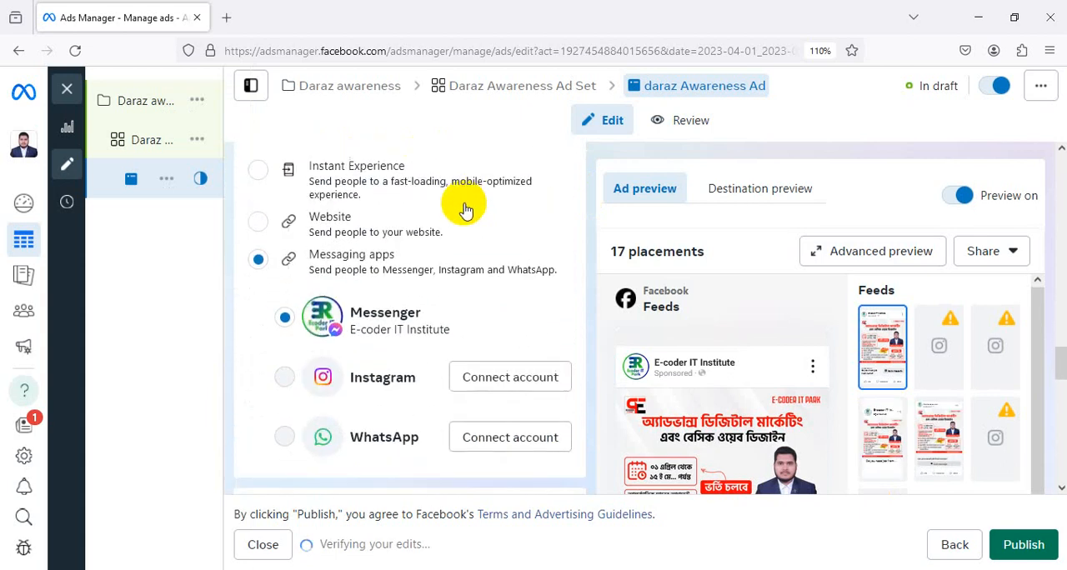
{"action": "scroll", "coordinate": [466, 198], "scroll_direction": "down", "scroll_amount": 7}
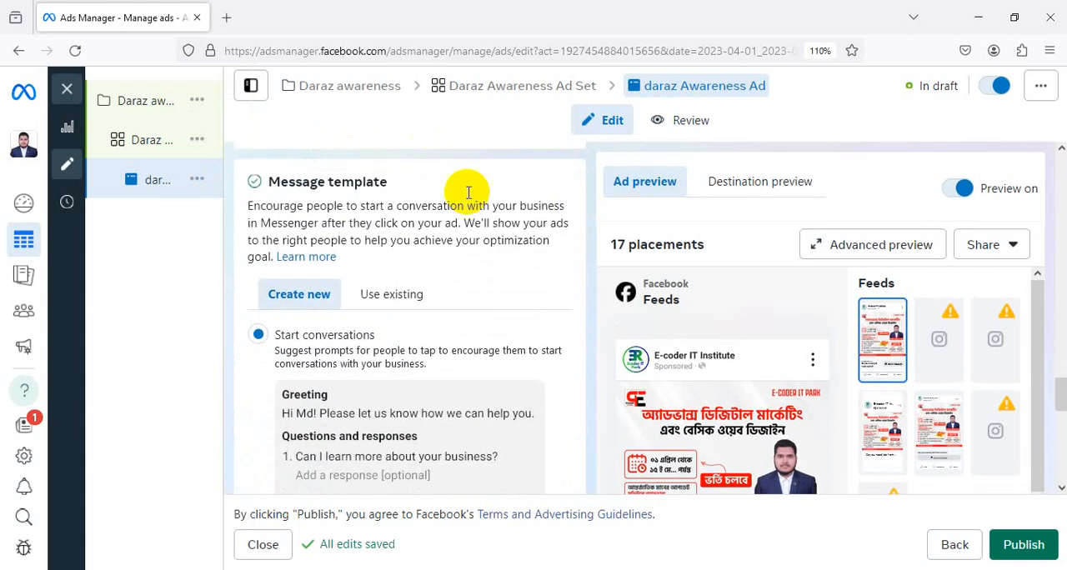
{"action": "scroll", "coordinate": [466, 197], "scroll_direction": "down", "scroll_amount": 8}
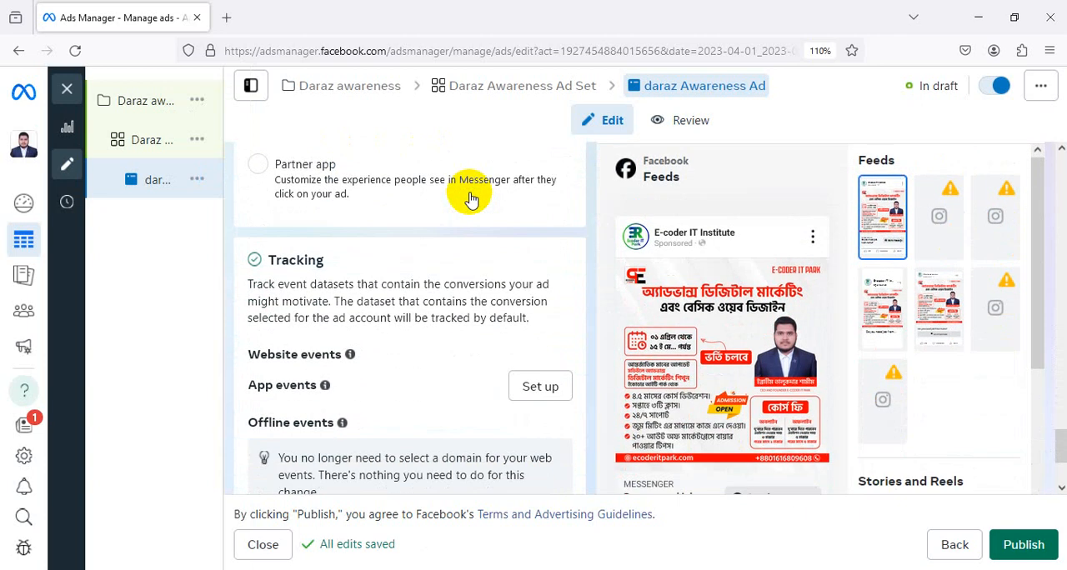
{"action": "scroll", "coordinate": [469, 200], "scroll_direction": "down", "scroll_amount": 1}
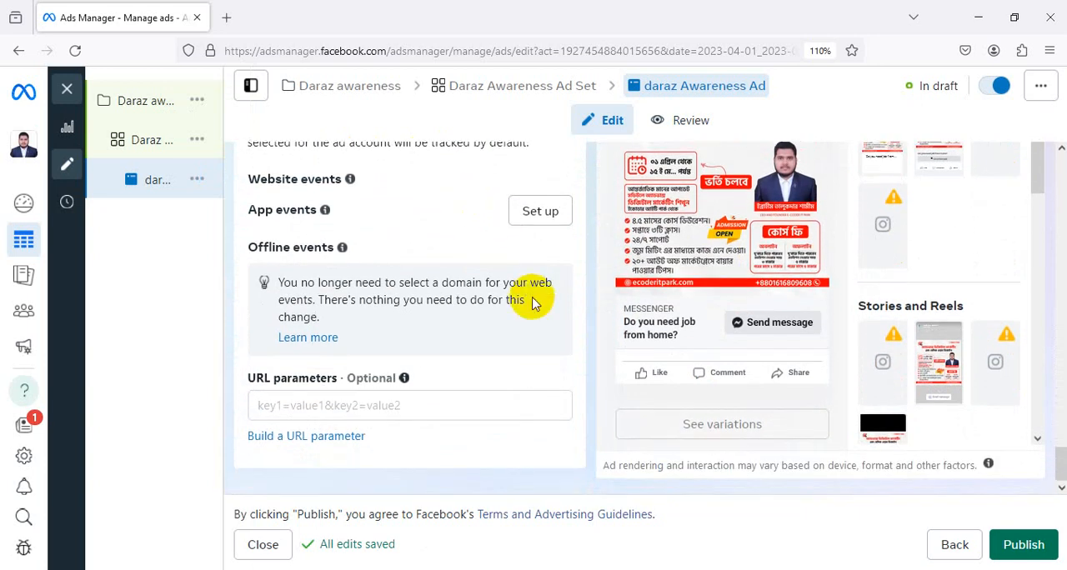
{"action": "scroll", "coordinate": [536, 300], "scroll_direction": "up", "scroll_amount": 10}
{"action": "scroll", "coordinate": [533, 303], "scroll_direction": "up", "scroll_amount": 15}
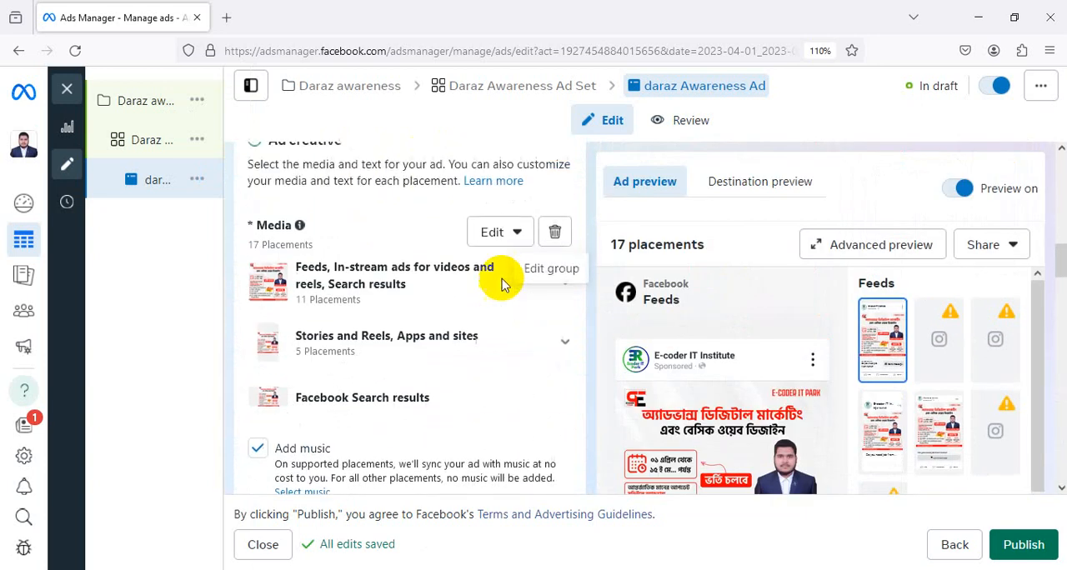
{"action": "scroll", "coordinate": [502, 285], "scroll_direction": "up", "scroll_amount": 1}
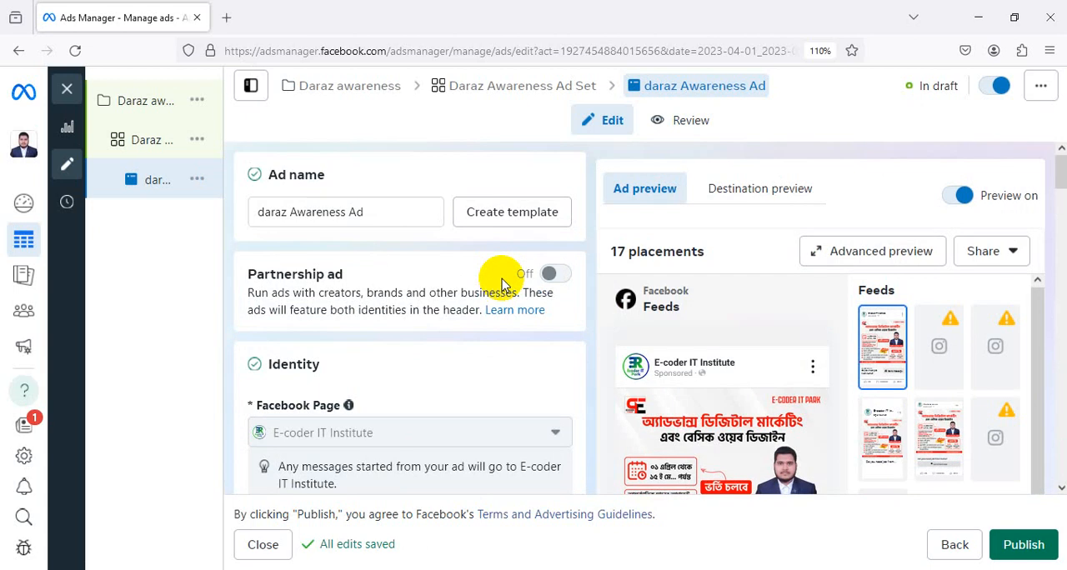
{"action": "scroll", "coordinate": [579, 300], "scroll_direction": "down", "scroll_amount": 12}
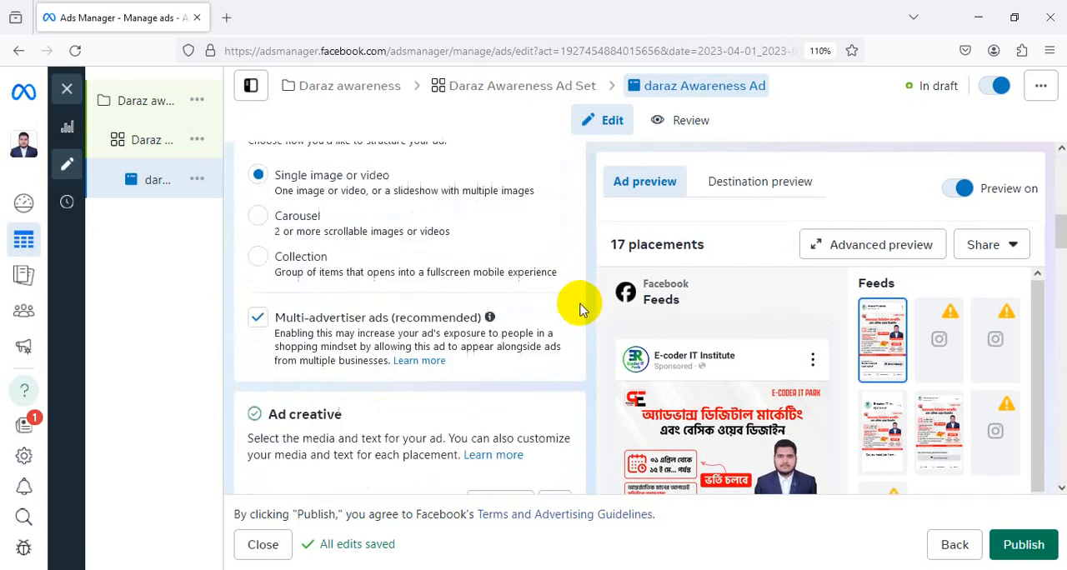
{"action": "scroll", "coordinate": [581, 312], "scroll_direction": "down", "scroll_amount": 1}
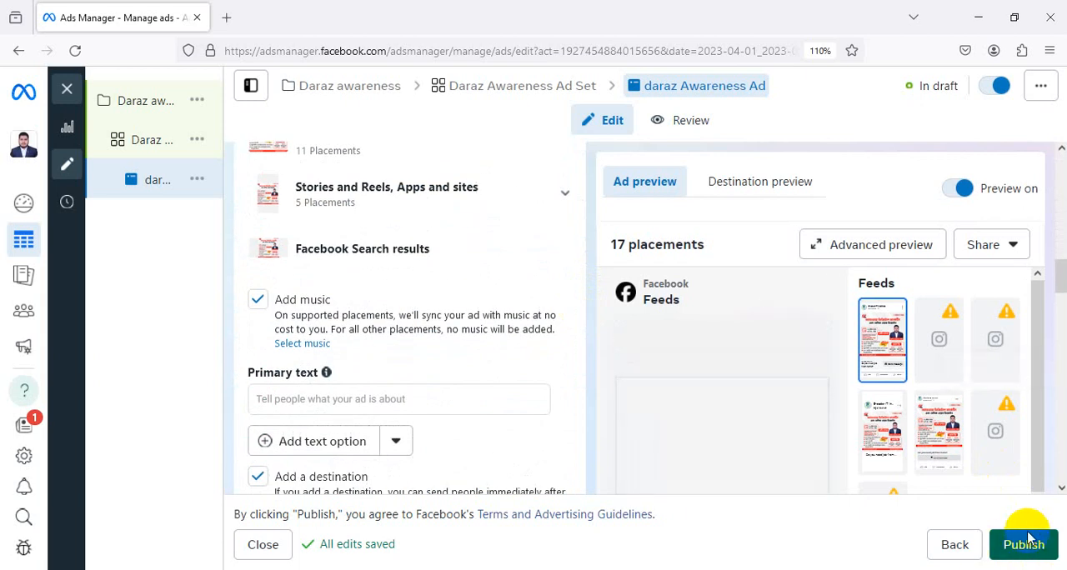
{"action": "scroll", "coordinate": [721, 360], "scroll_direction": "down", "scroll_amount": 15}
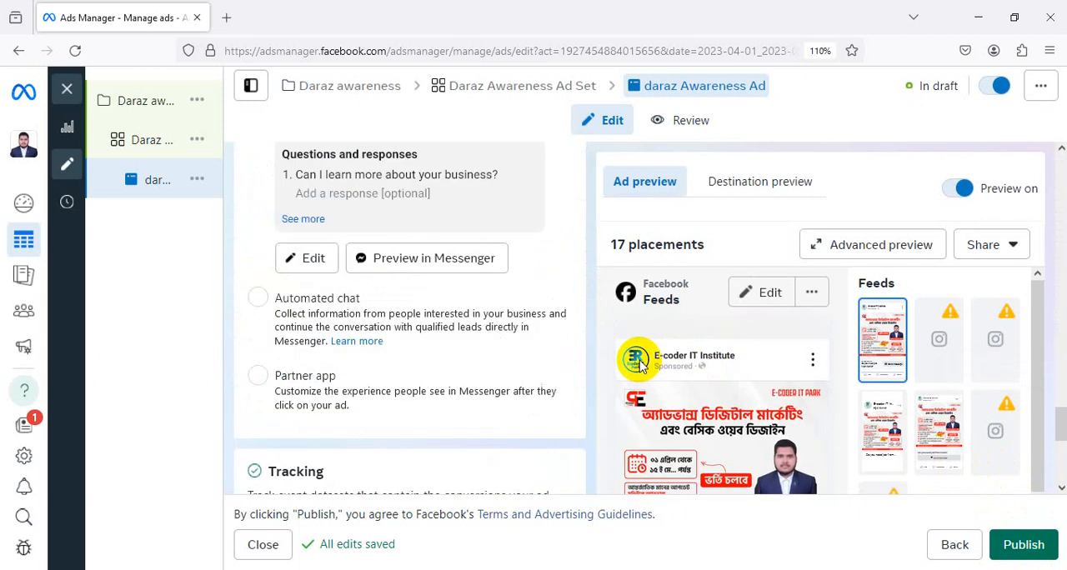